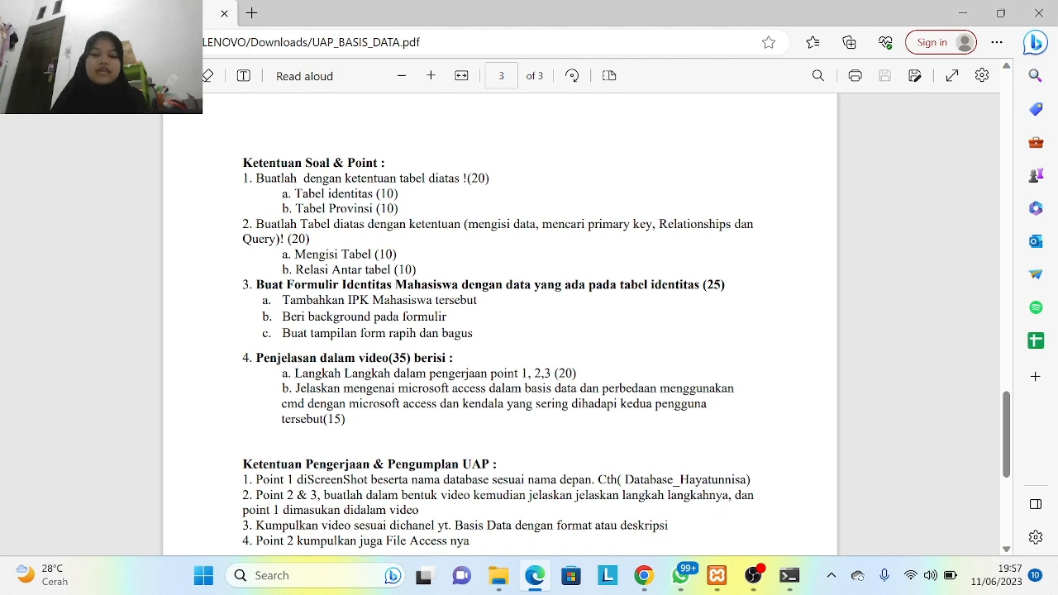
# - Bring the MariaDB command-line window back to the front from the taskbar
pyautogui.moveTo(792, 575)
pyautogui.click(802, 527)
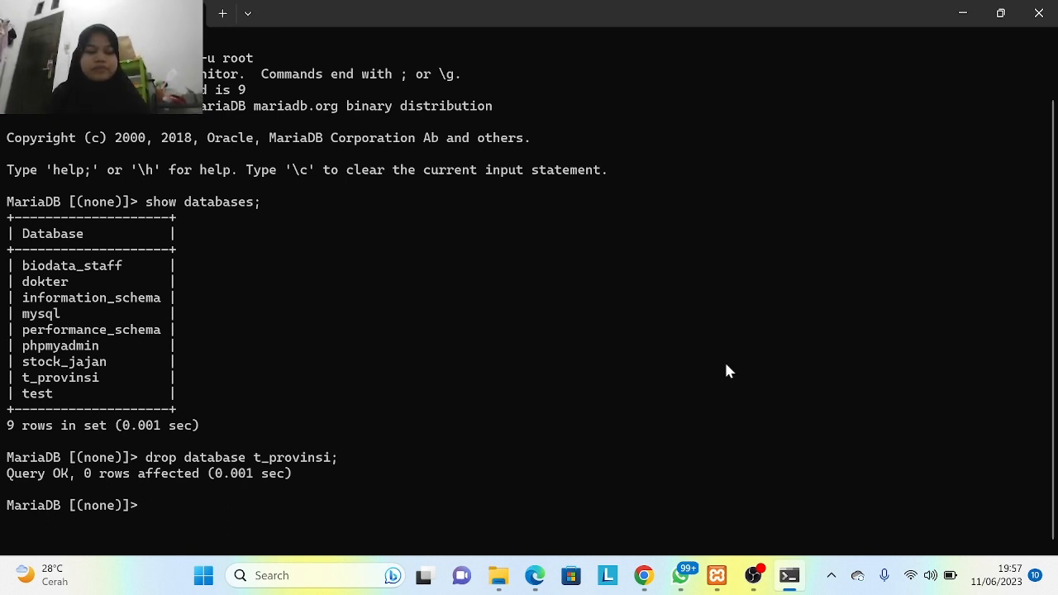
# - Recreate the t_provinsi database and list all databases to confirm it exists
pyautogui.write('cre')
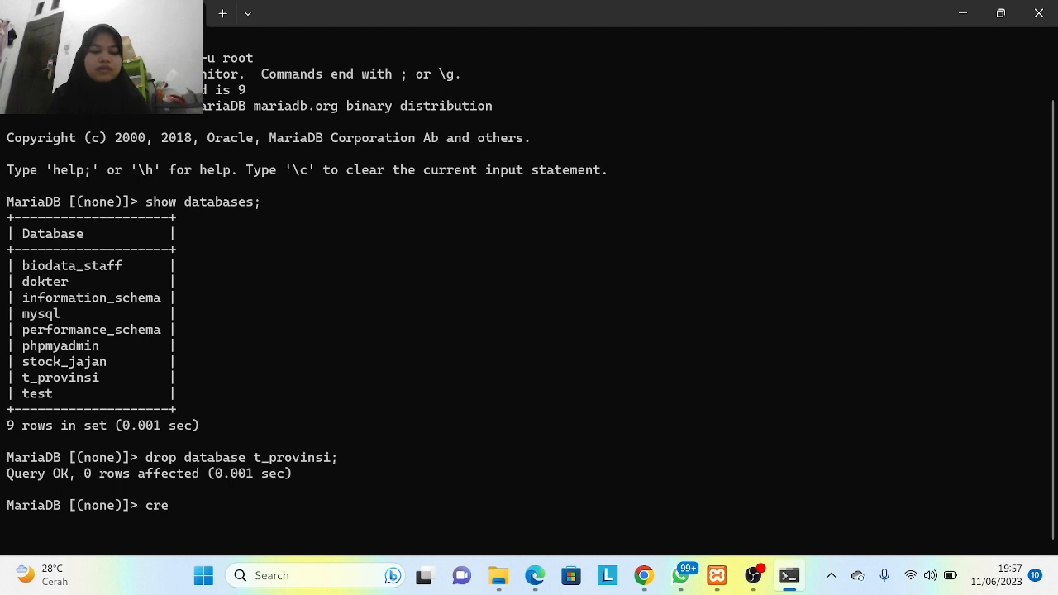
pyautogui.write('ate d')
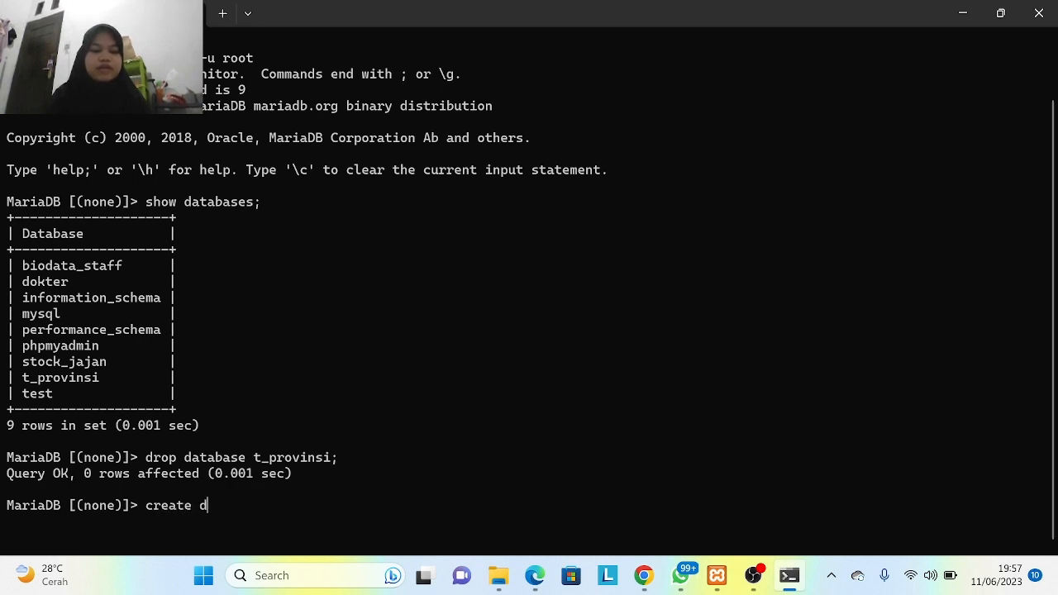
pyautogui.write('atabas')
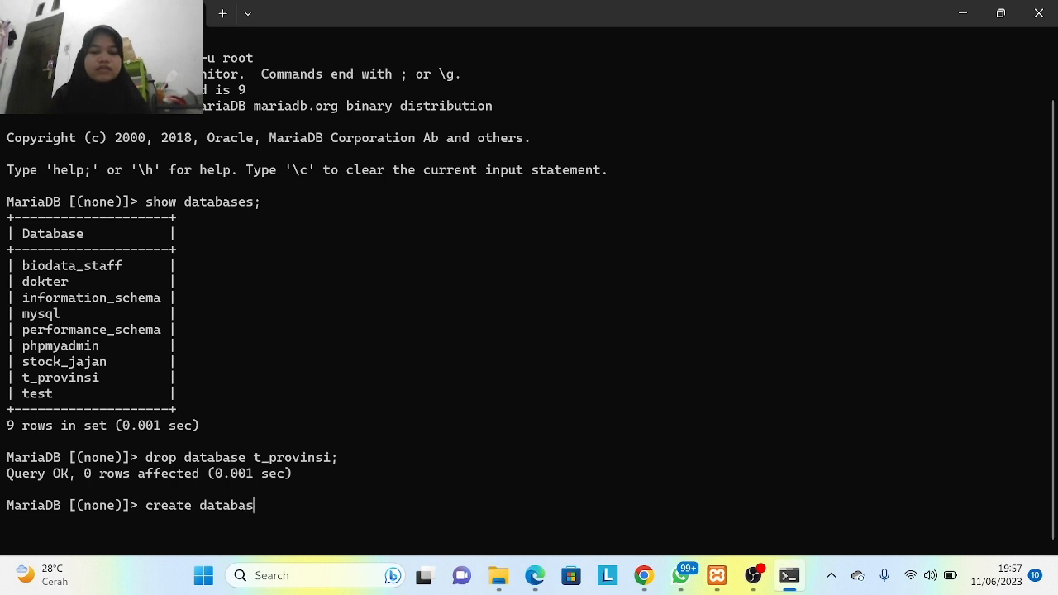
pyautogui.write('e t')
pyautogui.write('_')
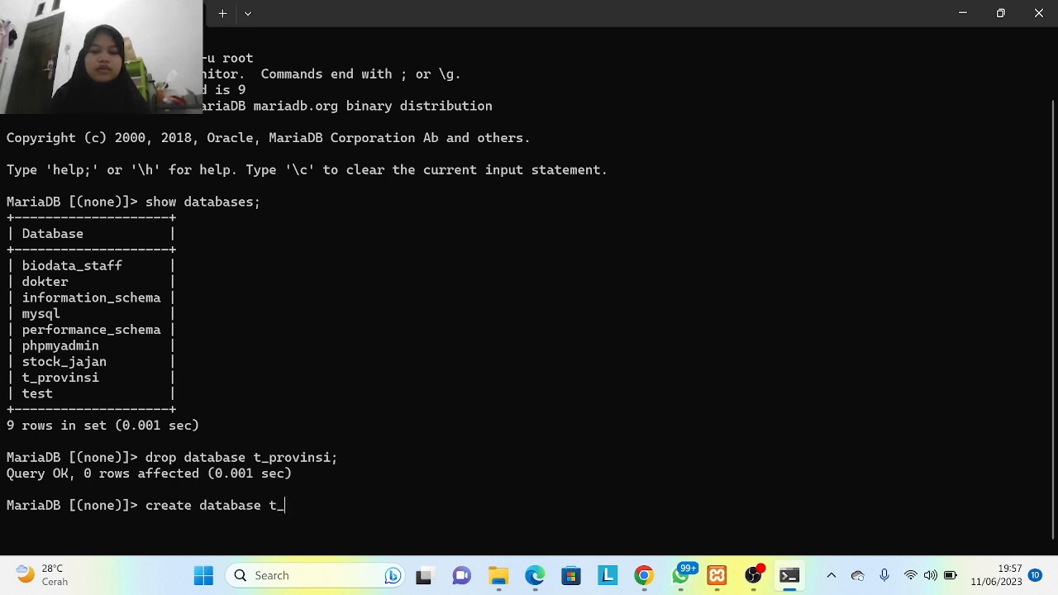
pyautogui.write('provinsi')
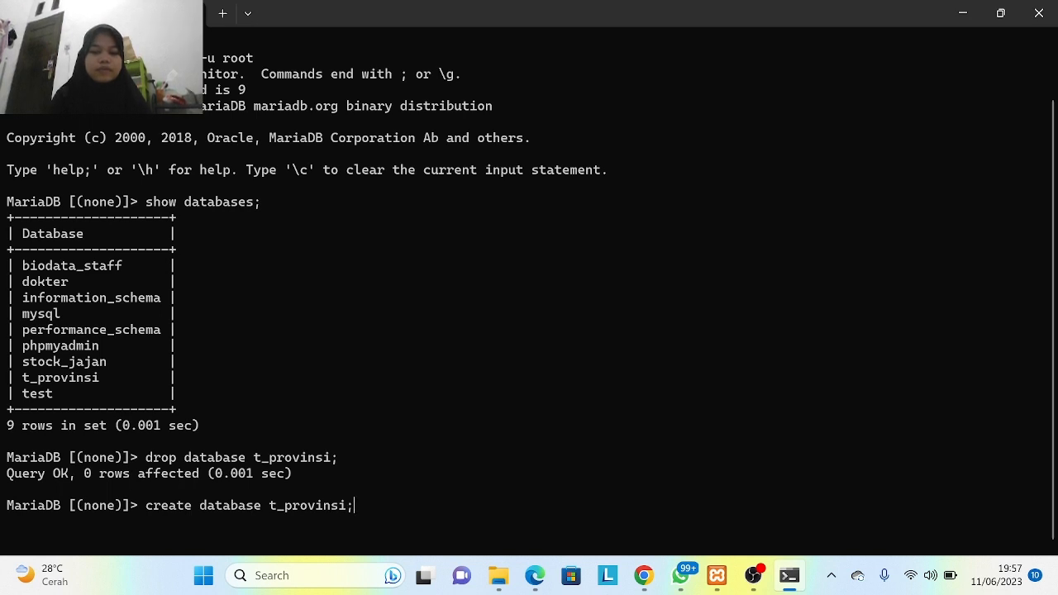
pyautogui.write(';')
pyautogui.press('Return')
pyautogui.write('show d')
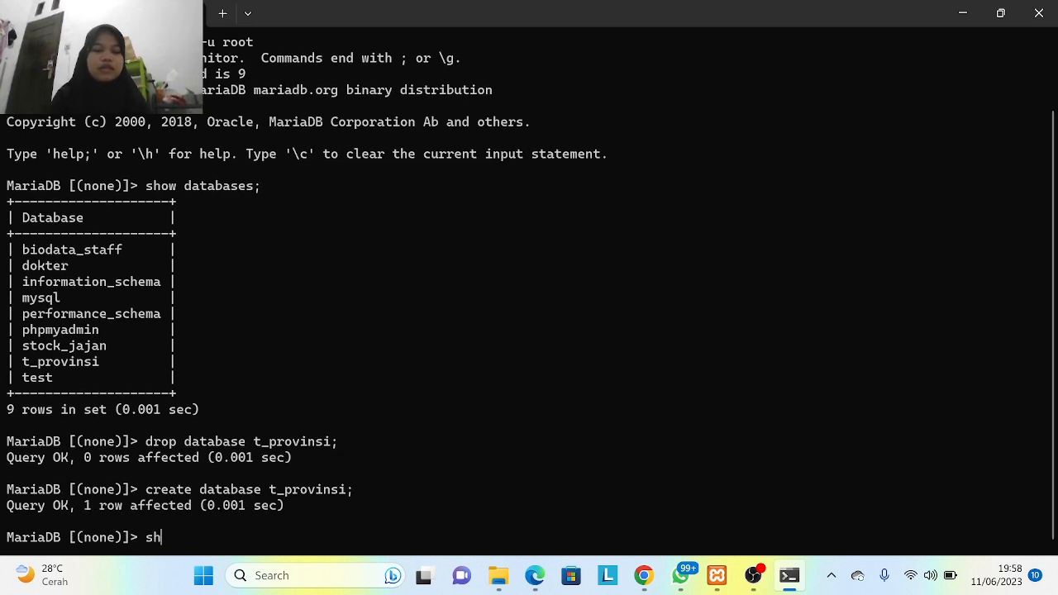
pyautogui.write('atabase')
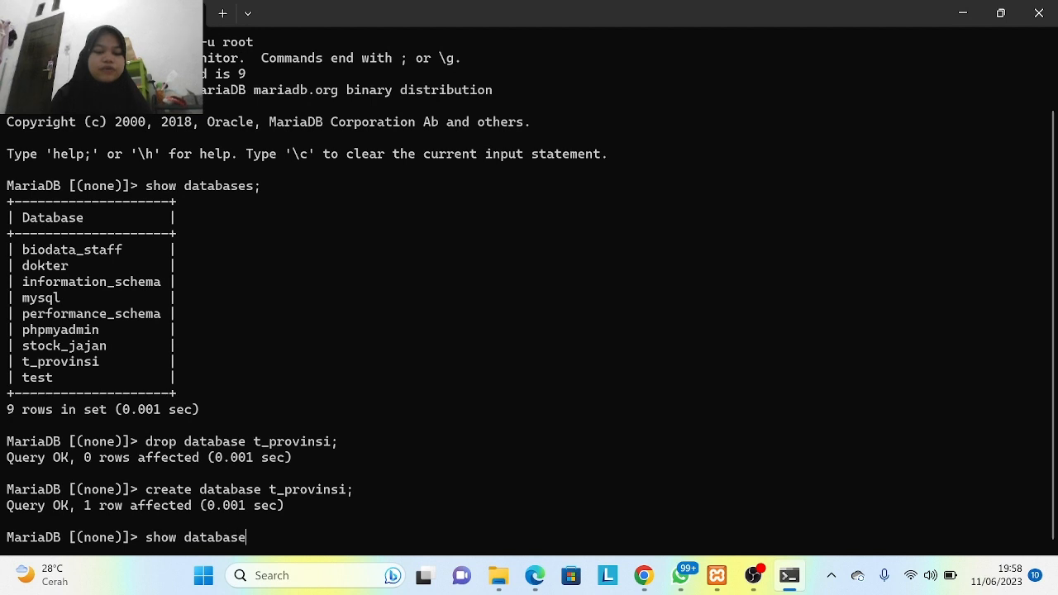
pyautogui.write('s;')
pyautogui.press('Return')
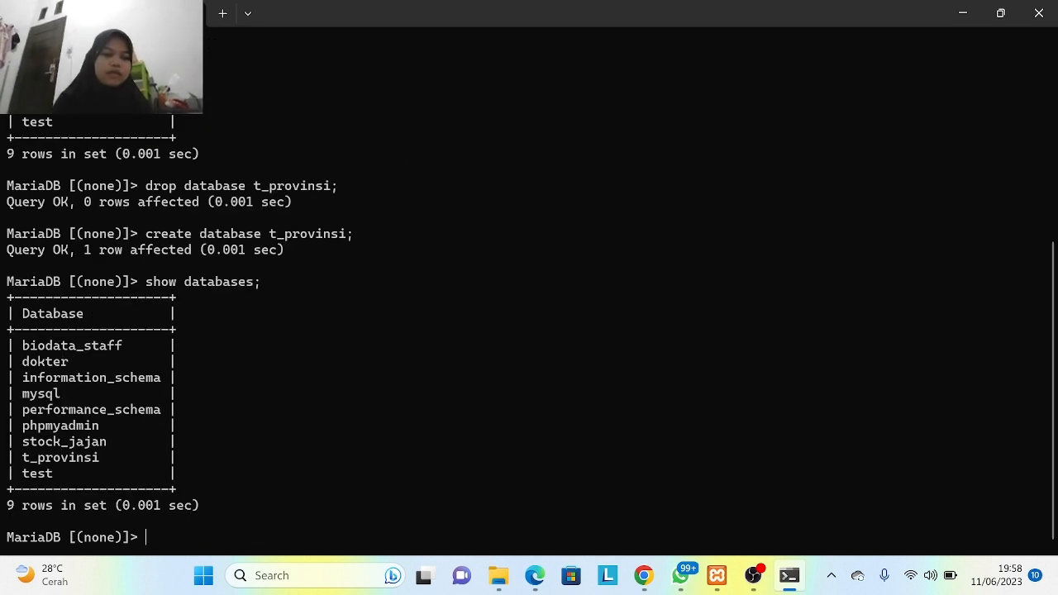
# - Make t_provinsi the current database with use t_provinsi
pyautogui.write('use ')
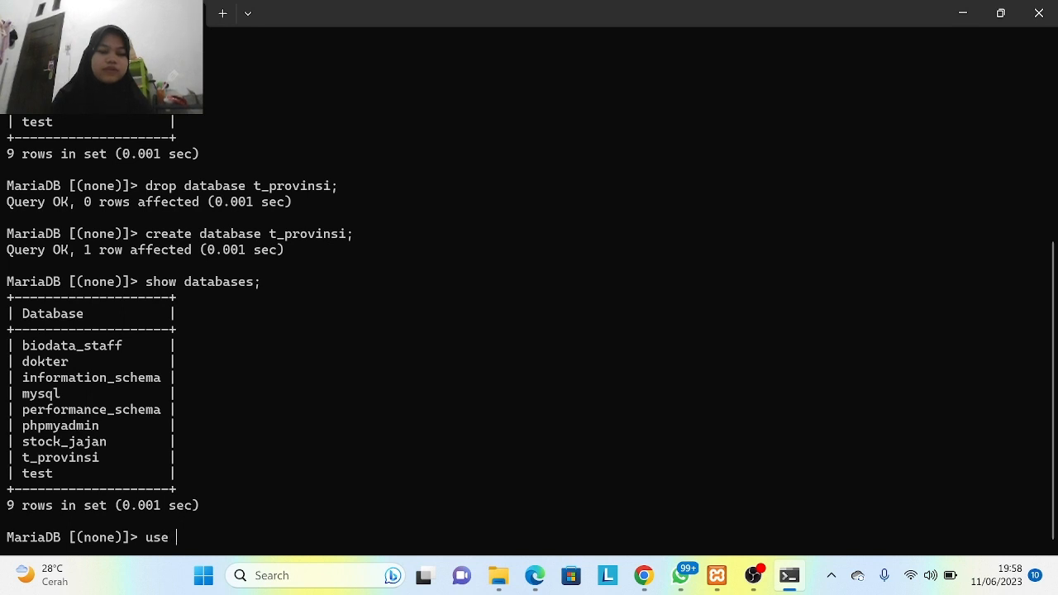
pyautogui.write('databa')
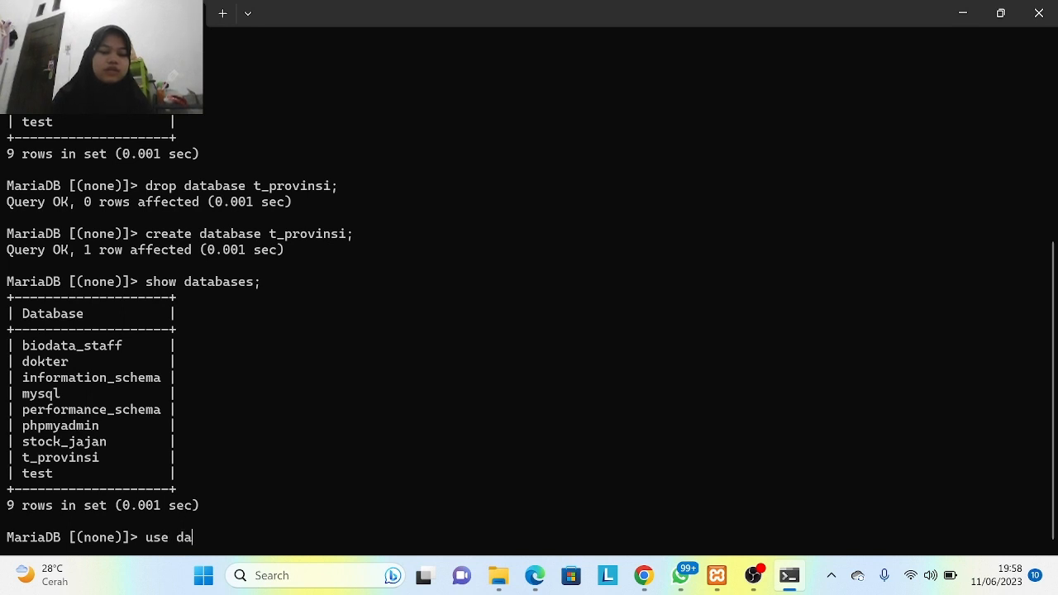
pyautogui.press('BackSpace')
pyautogui.press('BackSpace')
pyautogui.press('BackSpace')
pyautogui.press('BackSpace')
pyautogui.press('BackSpace')
pyautogui.press('BackSpace')
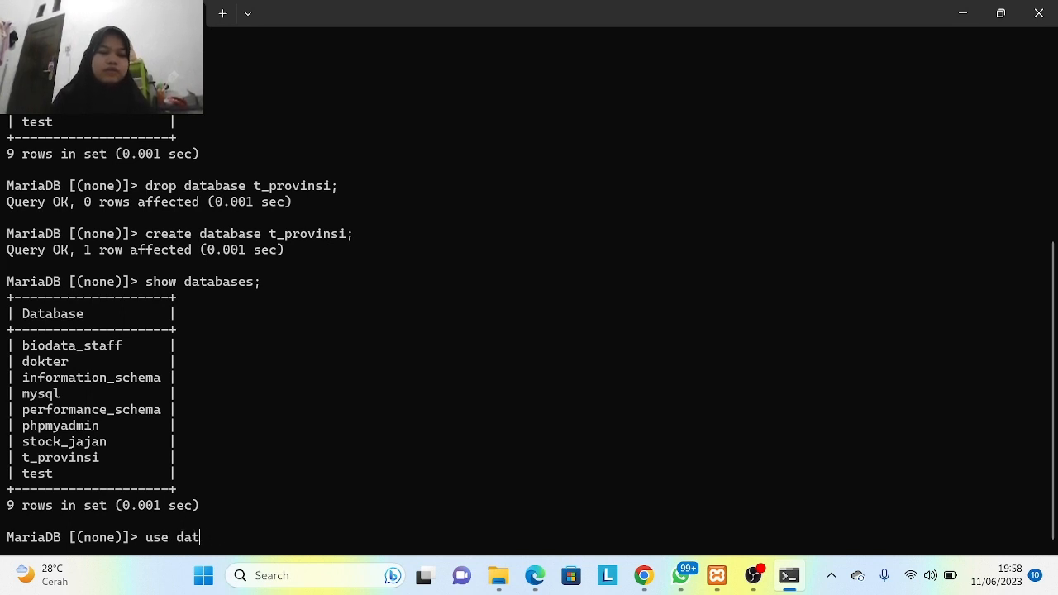
pyautogui.write('t')
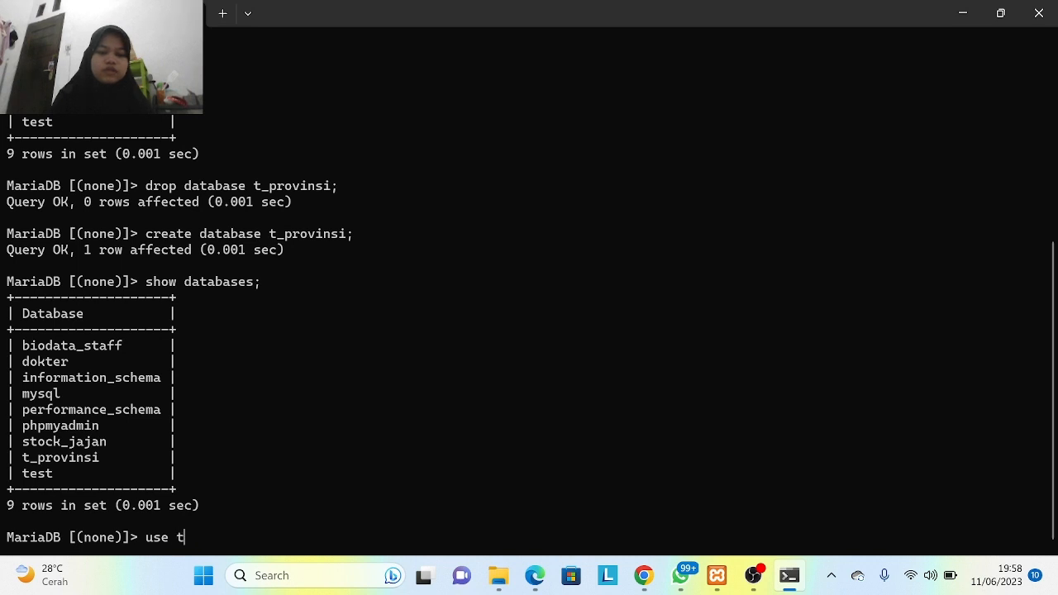
pyautogui.write('_provins')
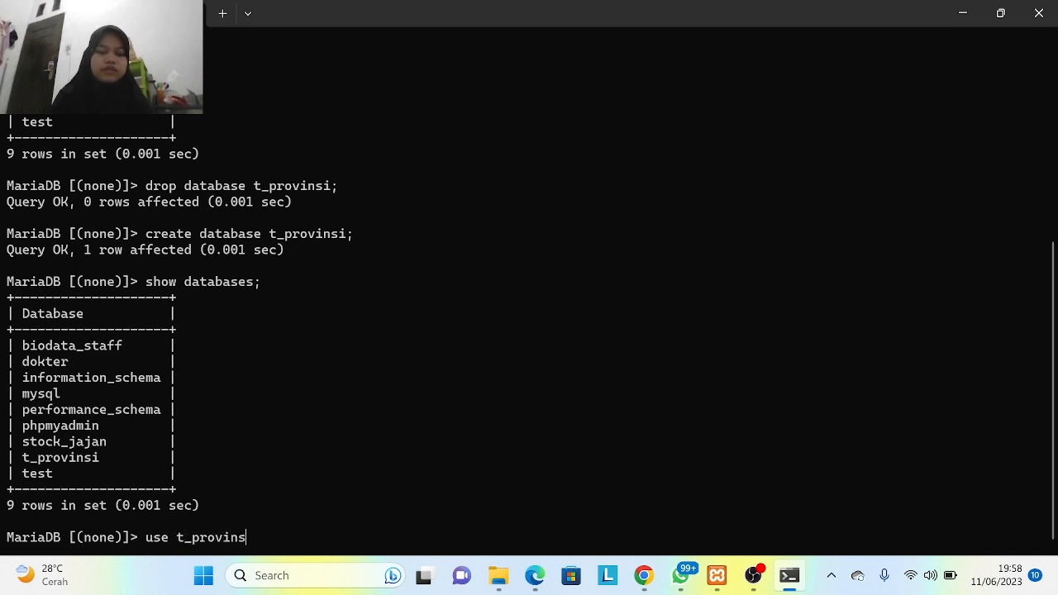
pyautogui.write('i;')
pyautogui.press('Return')
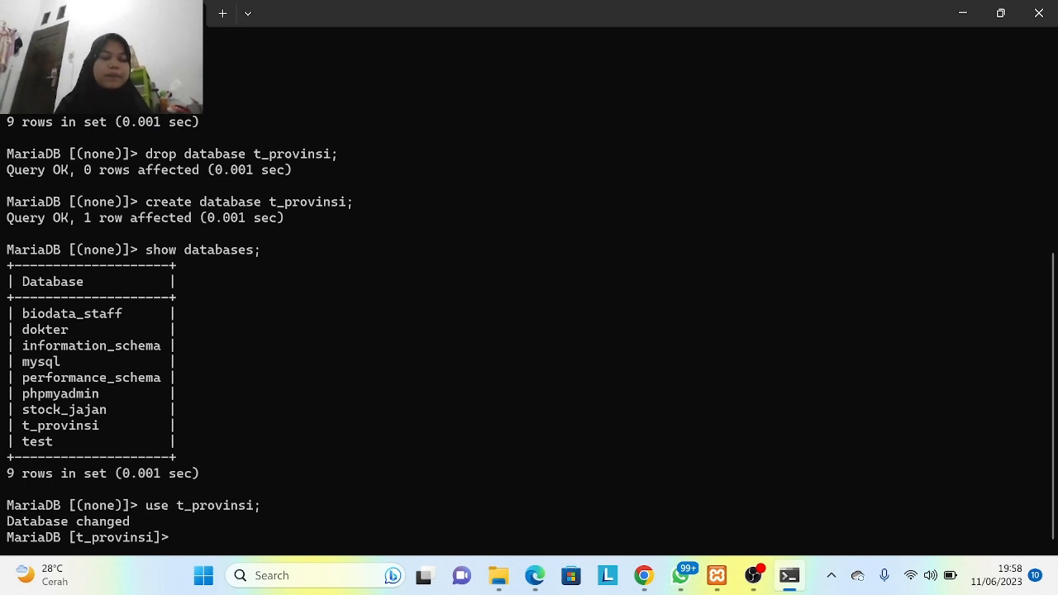
# - Start the t_provinsi table with an Id_Provinsi int(10) primary key column
pyautogui.write('creat')
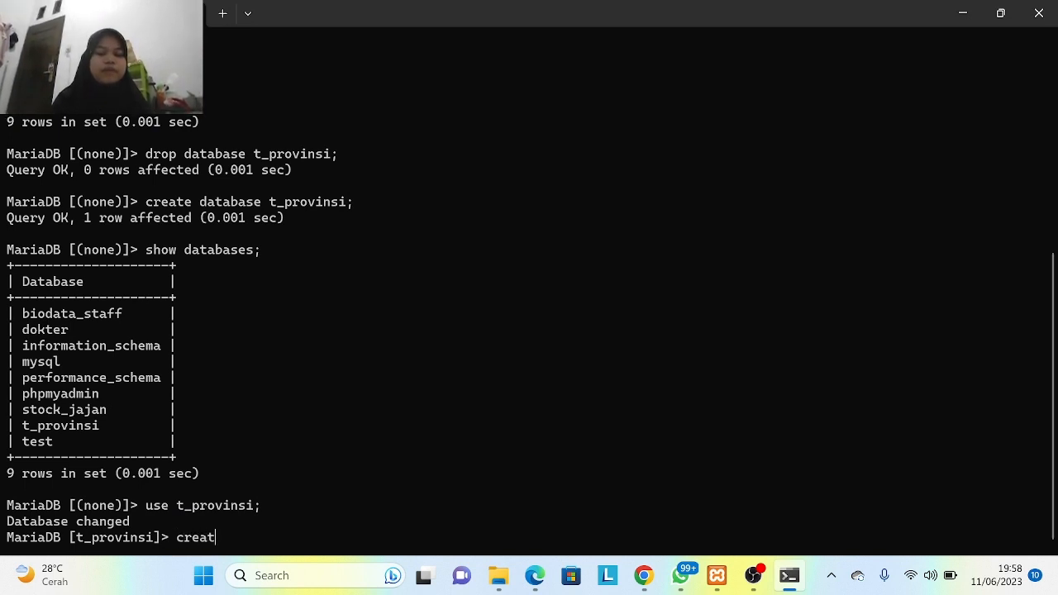
pyautogui.write('e tabl')
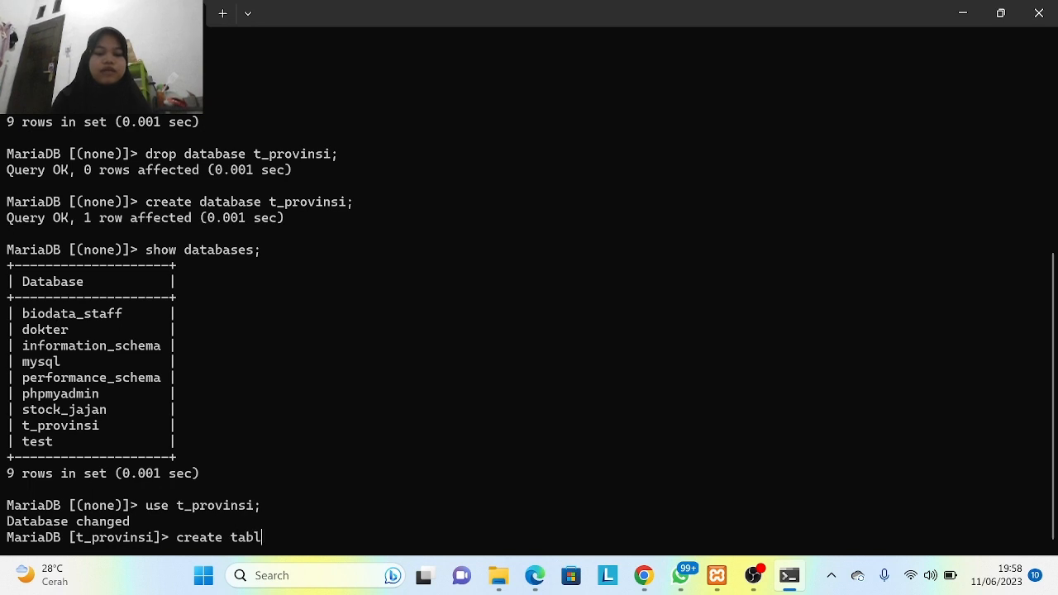
pyautogui.write('e t_provinsi')
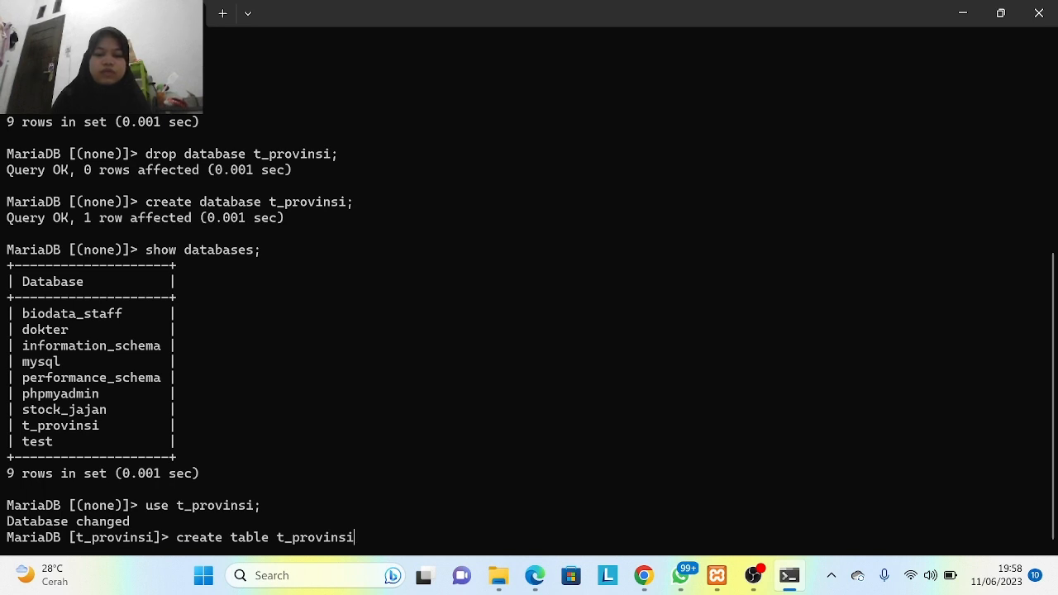
pyautogui.write('(')
pyautogui.press('Return')
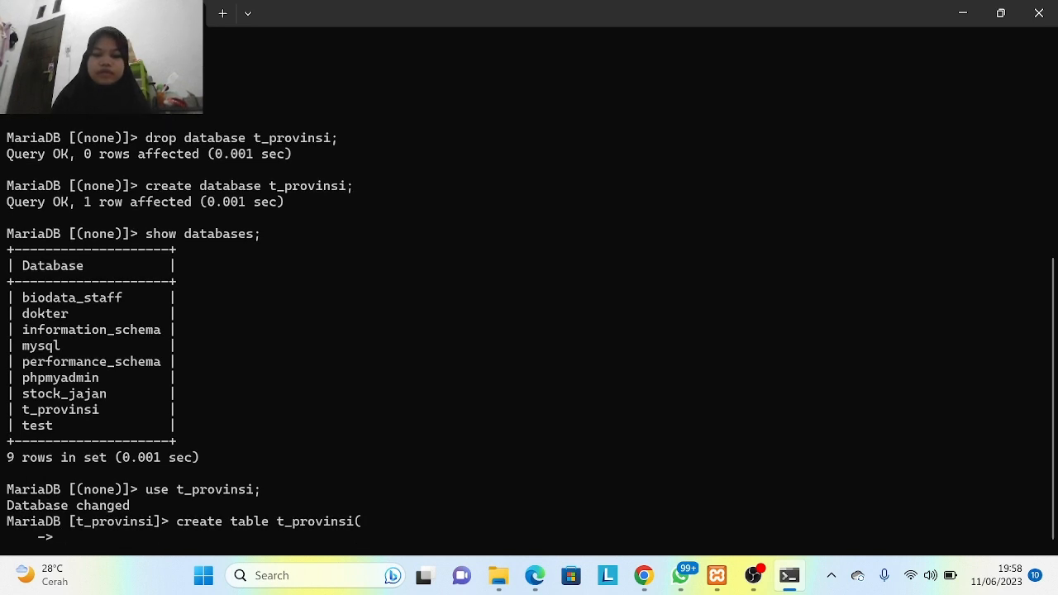
pyautogui.press('capslock')
pyautogui.write('I')
pyautogui.press('capslock')
pyautogui.write('d')
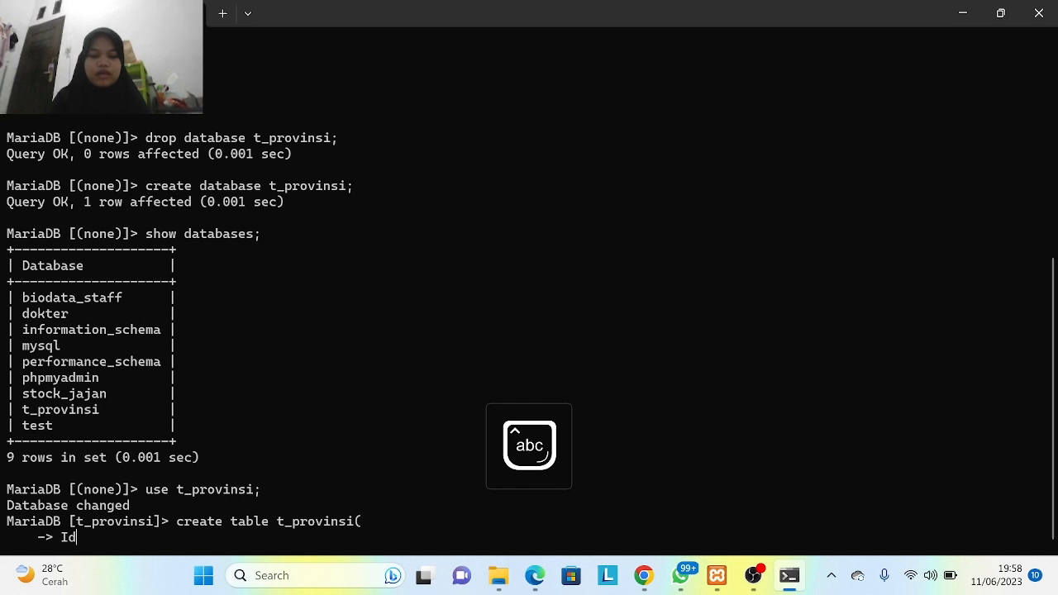
pyautogui.write('_')
pyautogui.press('capslock')
pyautogui.write('P')
pyautogui.press('capslock')
pyautogui.write('rov')
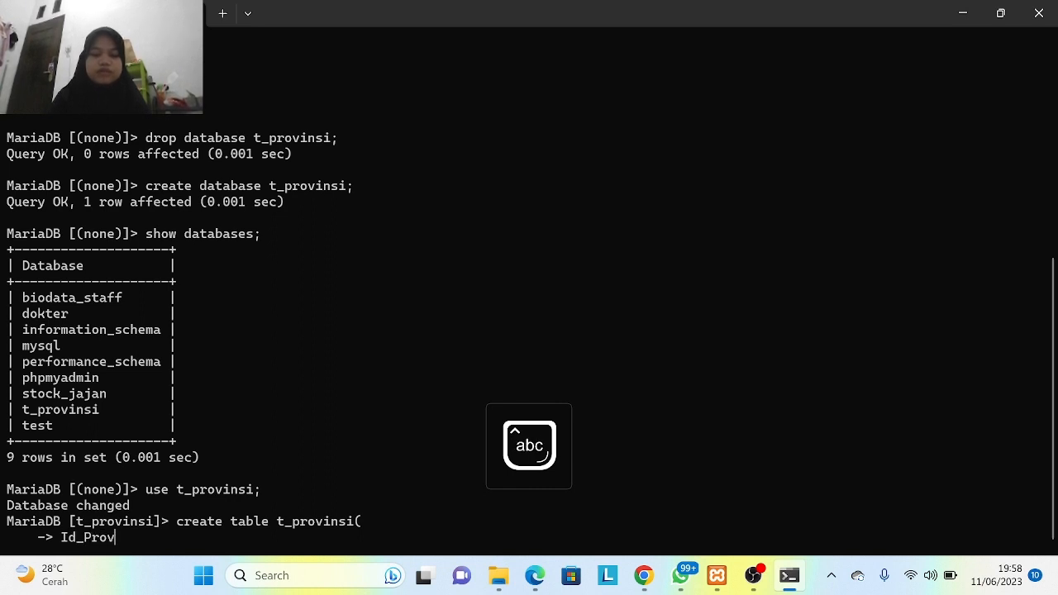
pyautogui.write('insi')
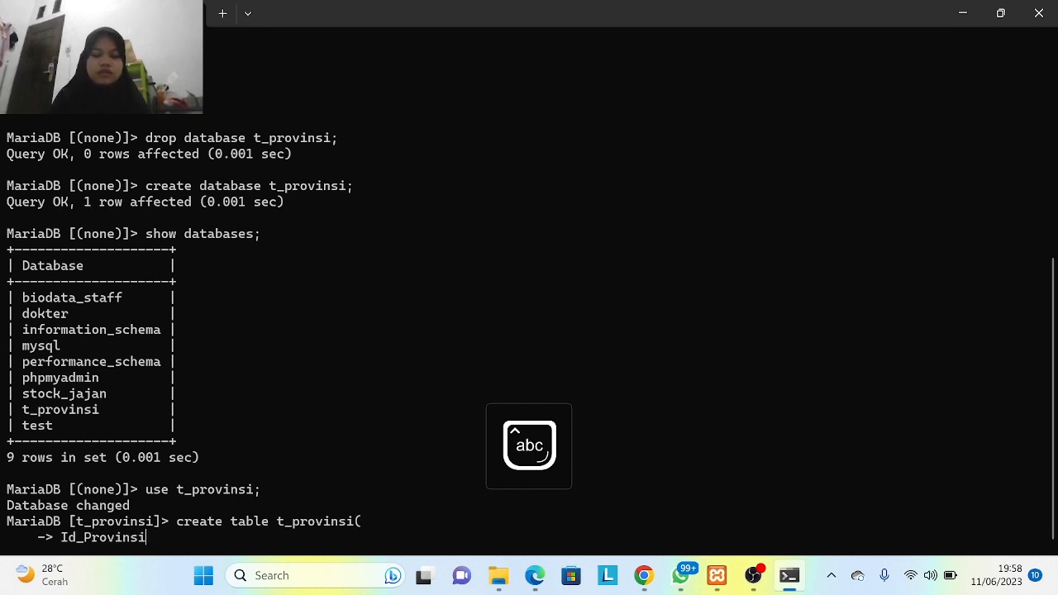
pyautogui.write(',')
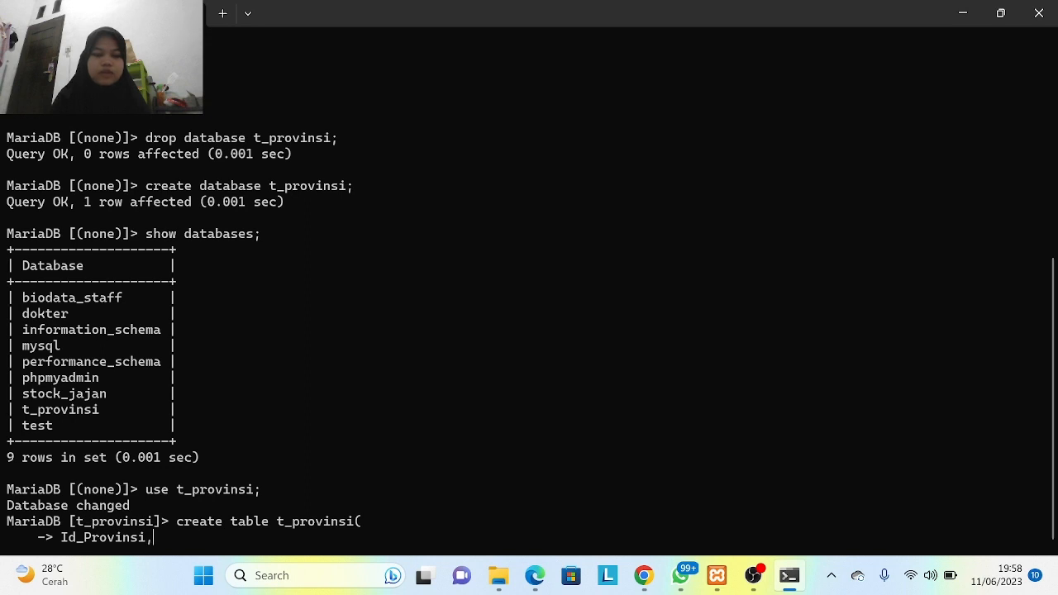
pyautogui.press('BackSpace')
pyautogui.write('int')
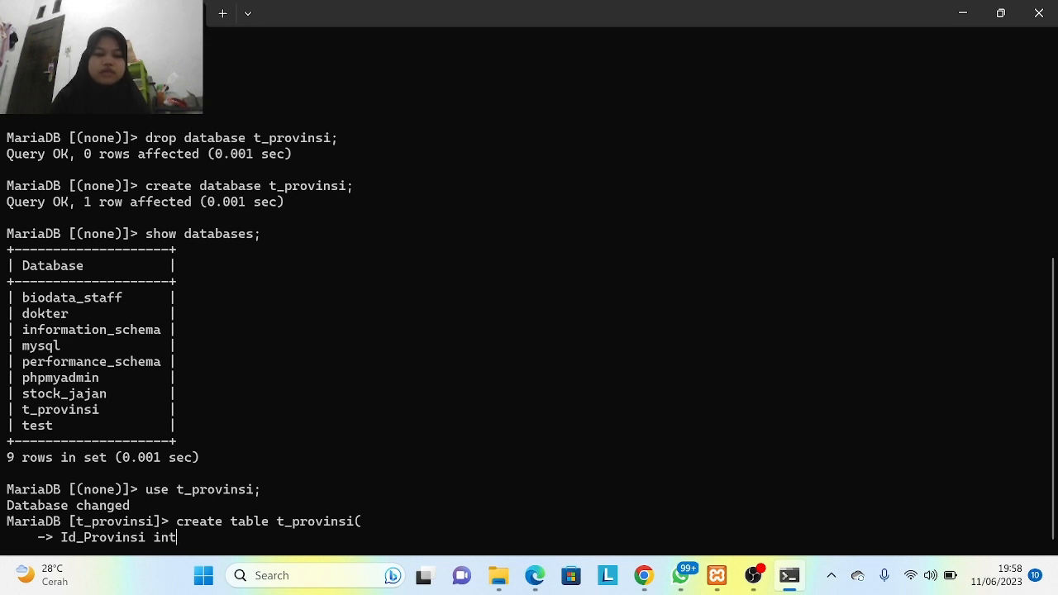
pyautogui.write('(5)primary ')
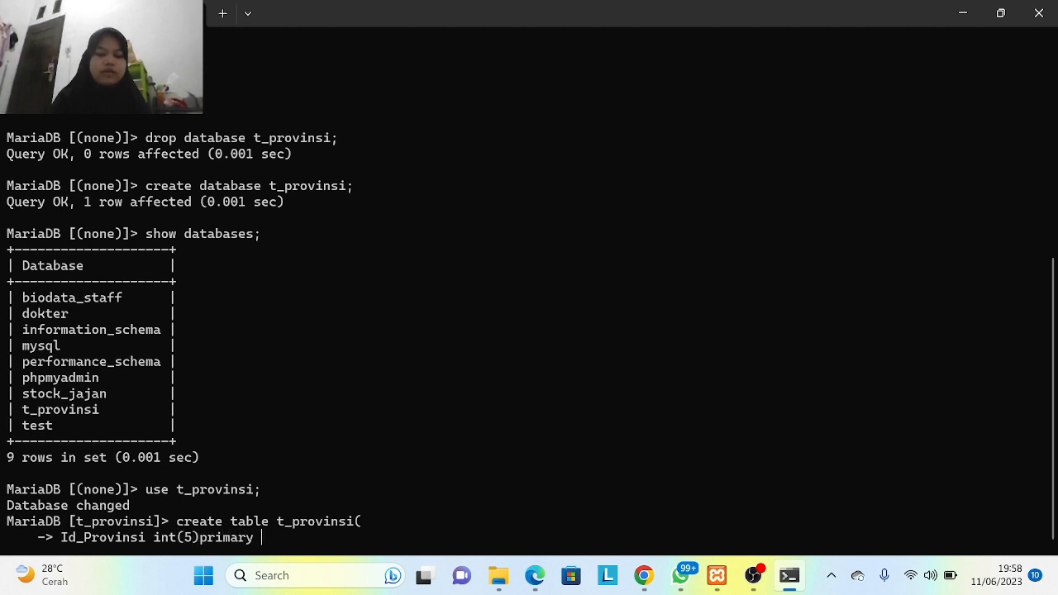
pyautogui.write('key')
pyautogui.press('BackSpace')
pyautogui.press('BackSpace')
pyautogui.press('BackSpace')
pyautogui.press('BackSpace')
pyautogui.press('BackSpace')
pyautogui.press('BackSpace')
pyautogui.press('BackSpace')
pyautogui.press('BackSpace')
pyautogui.press('BackSpace')
pyautogui.press('BackSpace')
pyautogui.press('BackSpace')
pyautogui.press('BackSpace')
pyautogui.press('BackSpace')
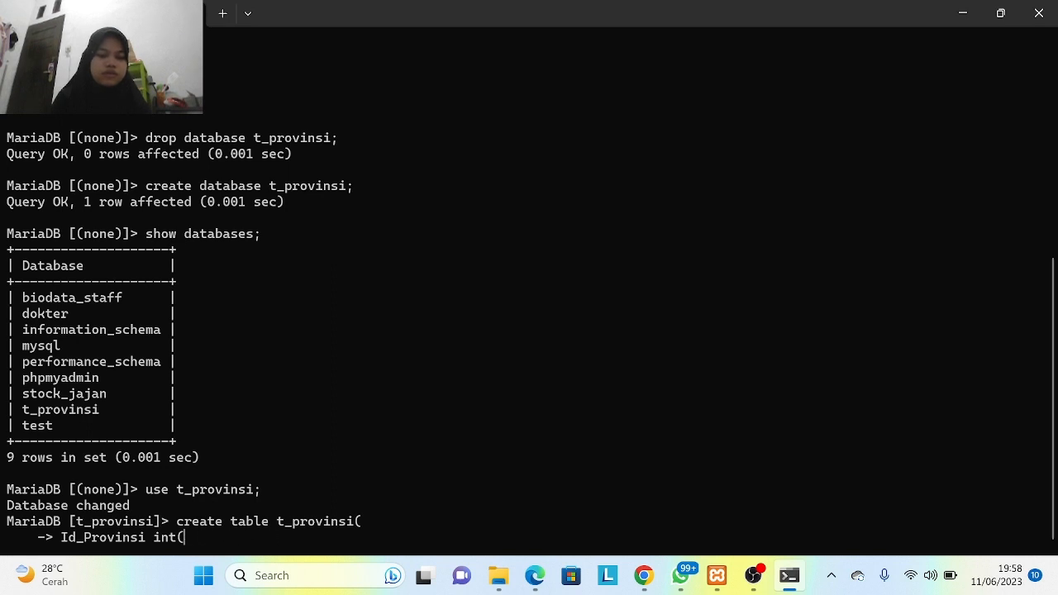
pyautogui.write('10)')
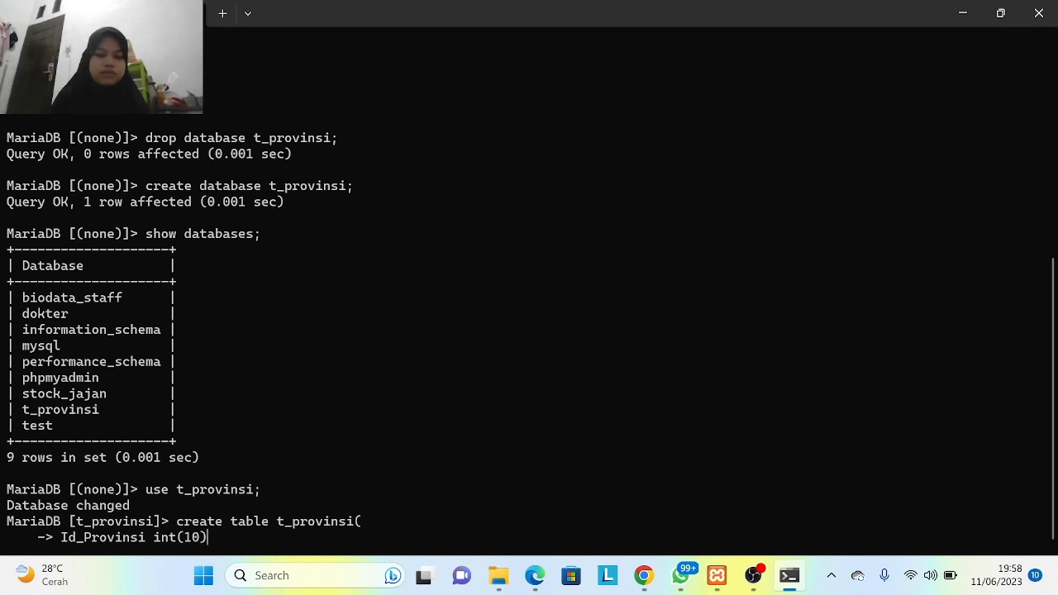
pyautogui.write('prim')
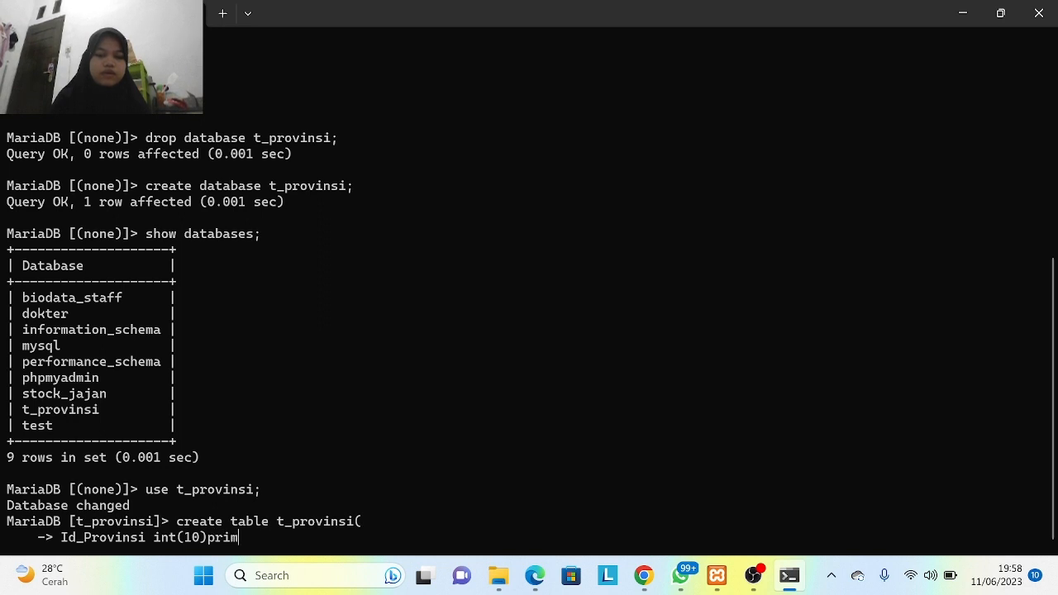
pyautogui.write('ary key')
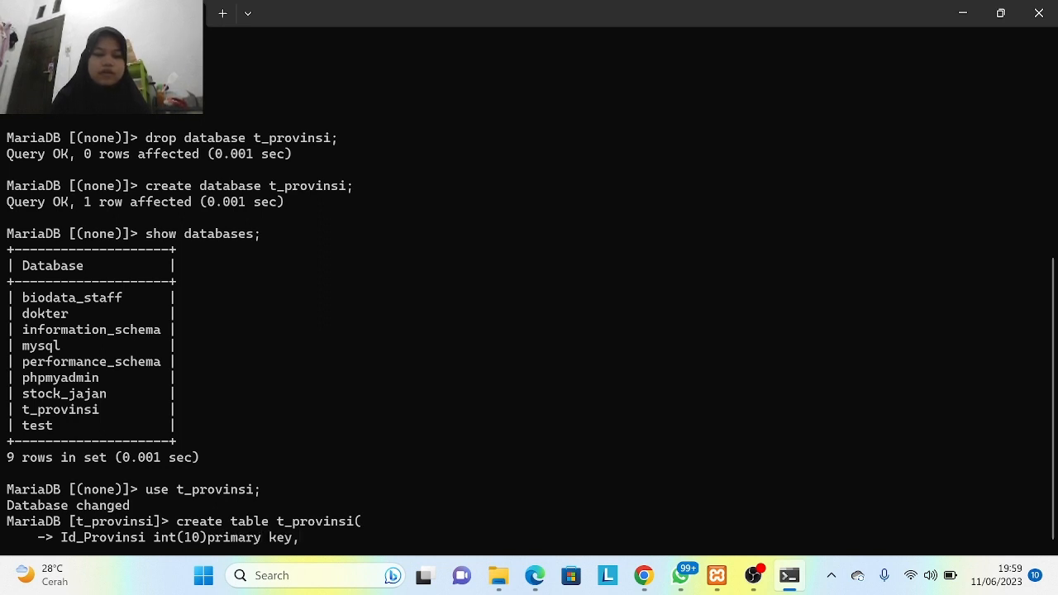
pyautogui.write(',')
pyautogui.press('Return')
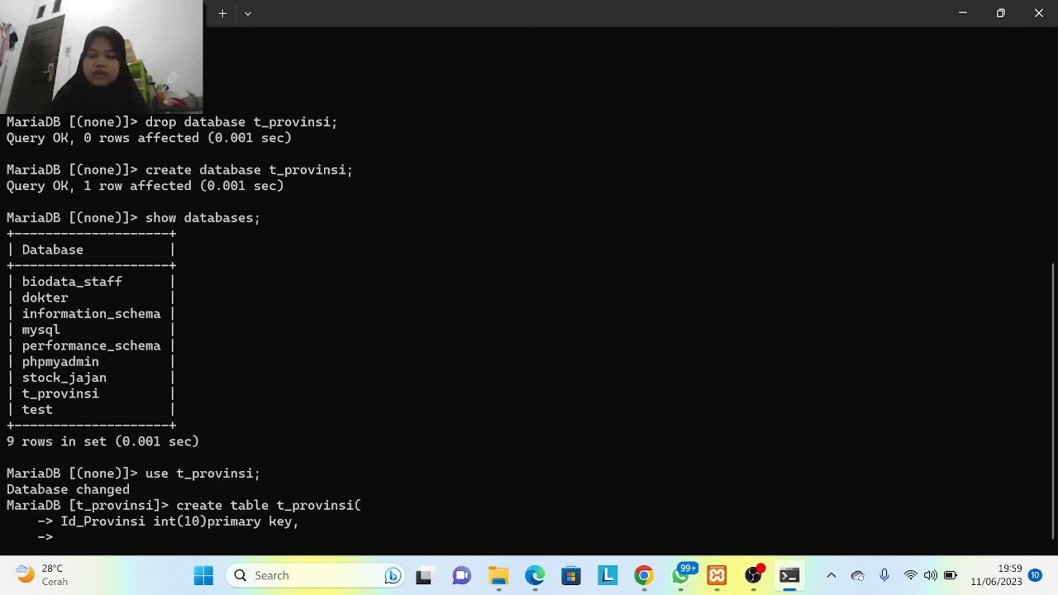
# - Add Provinsi varchar(50) and Kota varchar(50) columns and run the statement
pyautogui.press('capslock')
pyautogui.write('P')
pyautogui.press('capslock')
pyautogui.write('r')
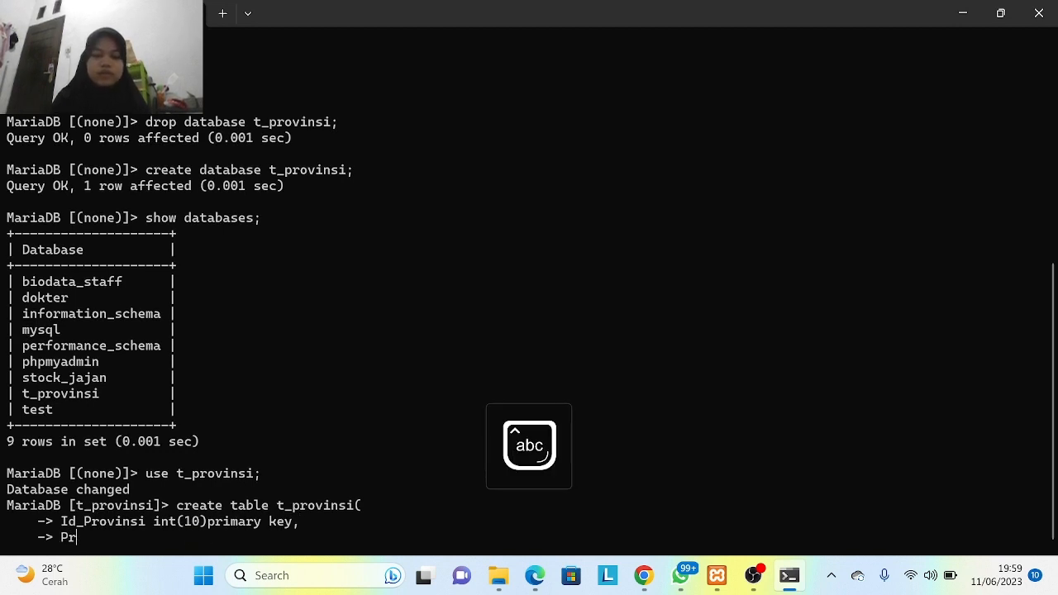
pyautogui.write('ovinsi')
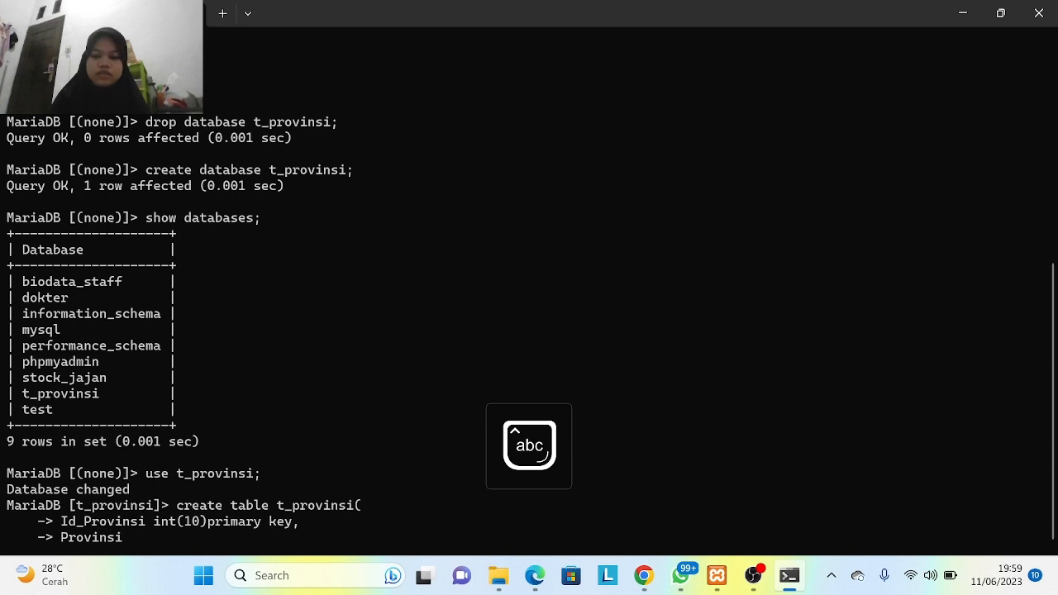
pyautogui.write(' varchar')
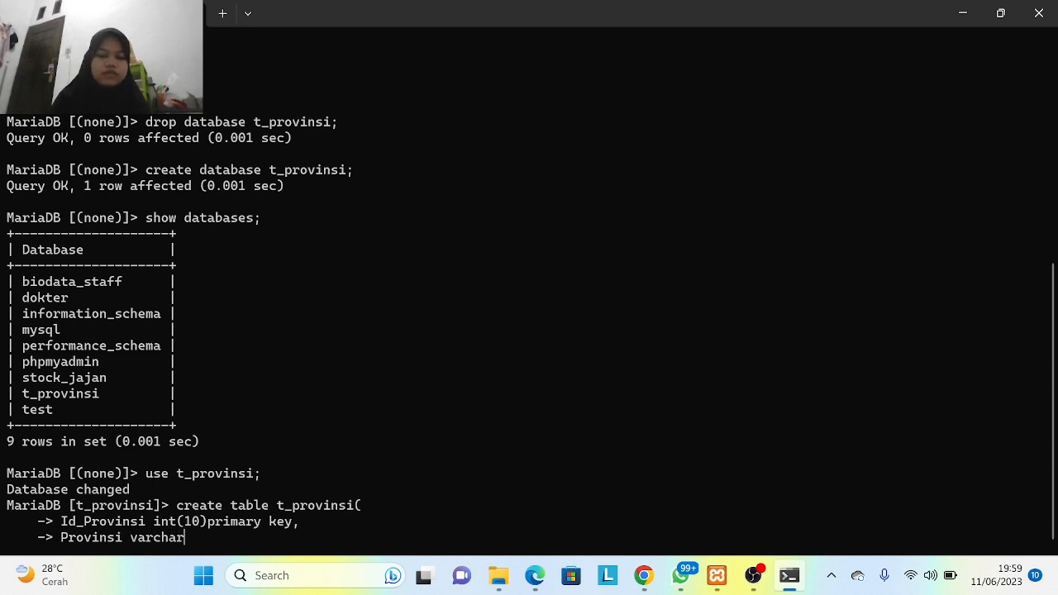
pyautogui.write('(')
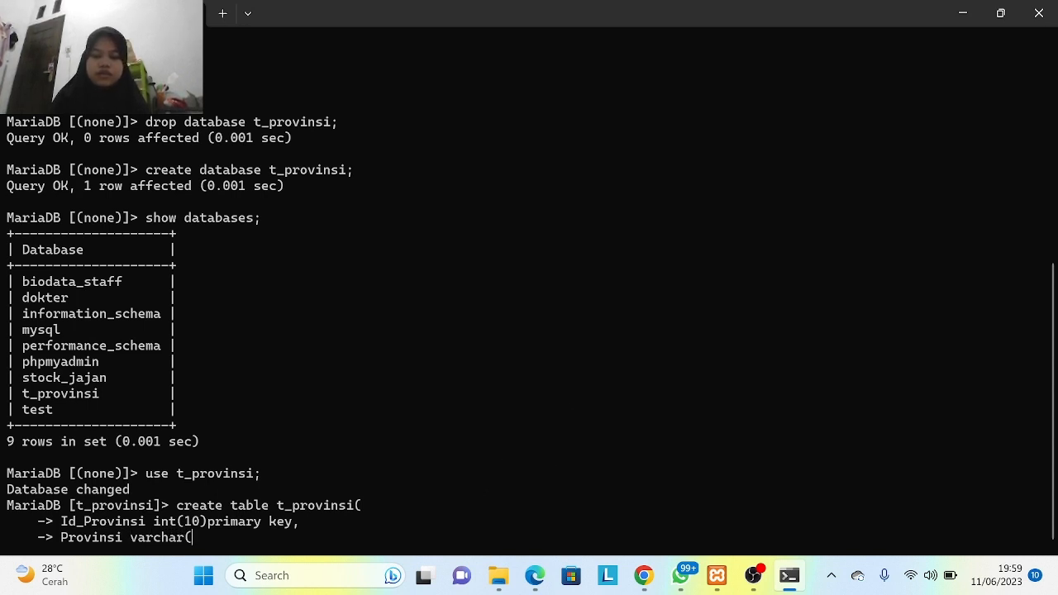
pyautogui.write('50),')
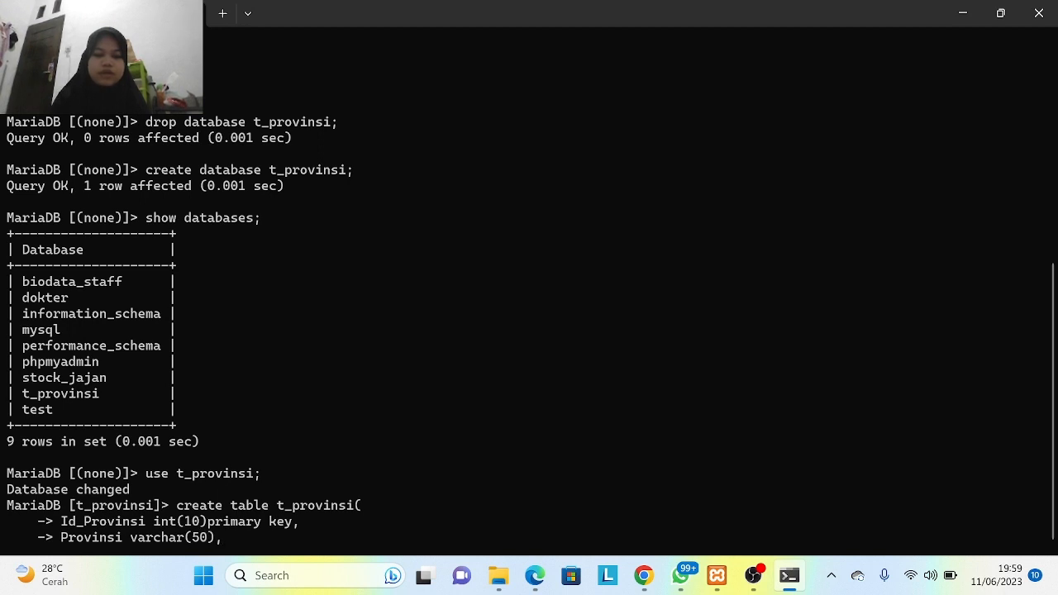
pyautogui.press('Return')
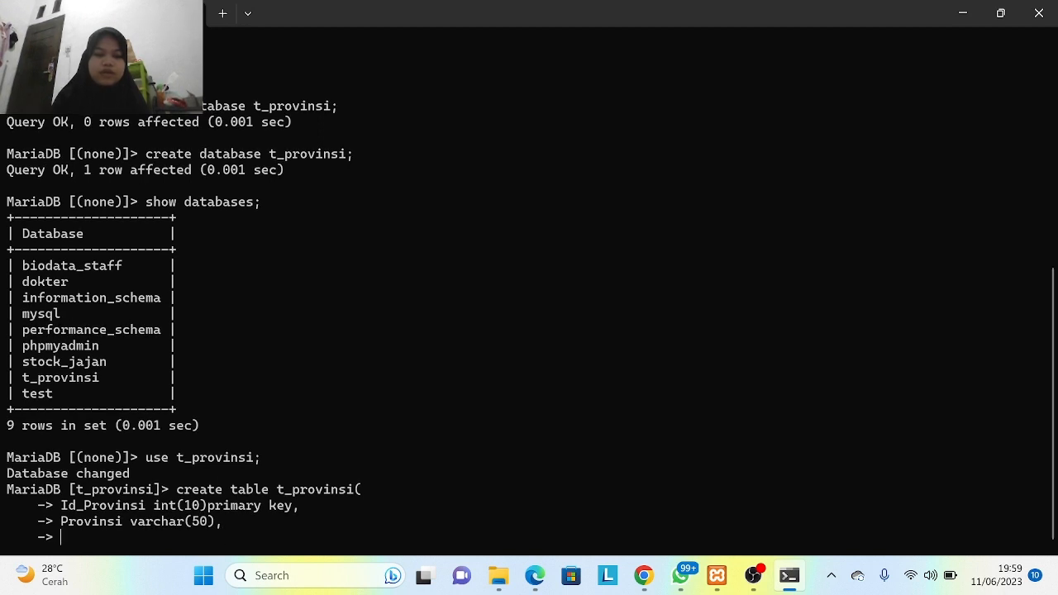
pyautogui.press('capslock')
pyautogui.write('K')
pyautogui.press('capslock')
pyautogui.write('o')
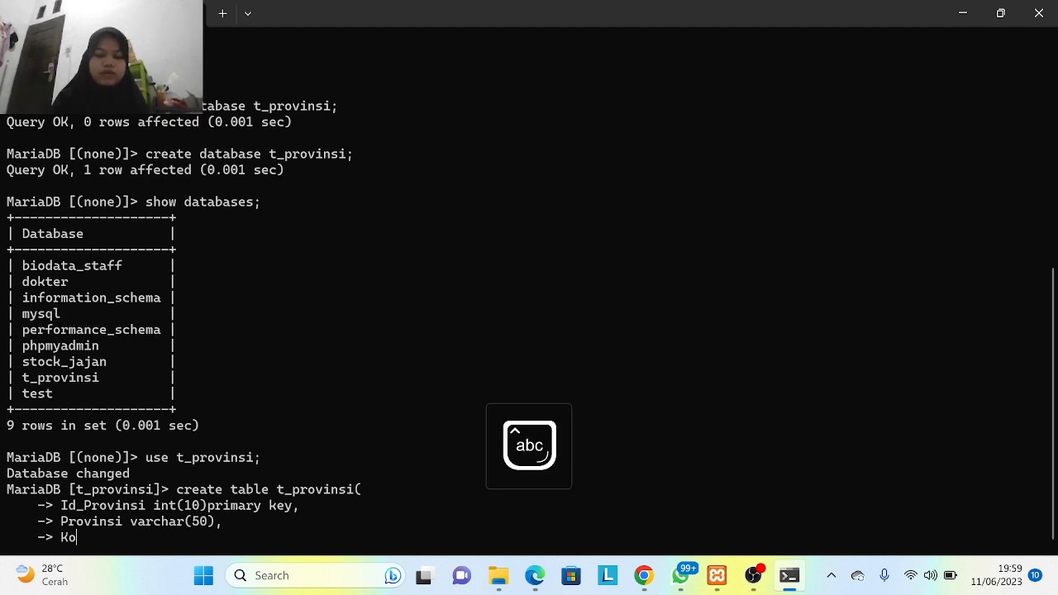
pyautogui.write('ta varchar ')
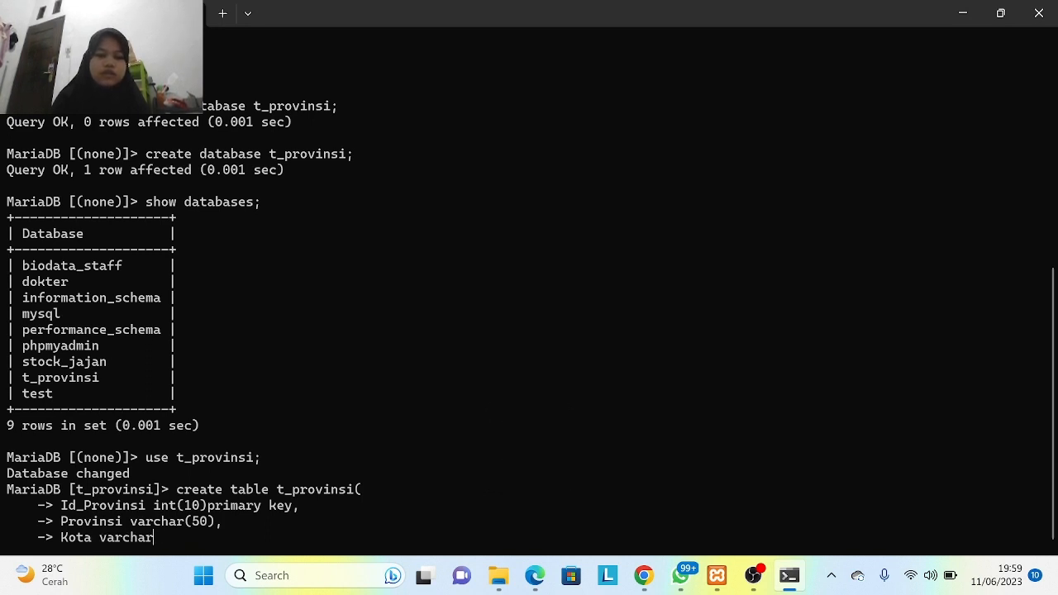
pyautogui.write('(50')
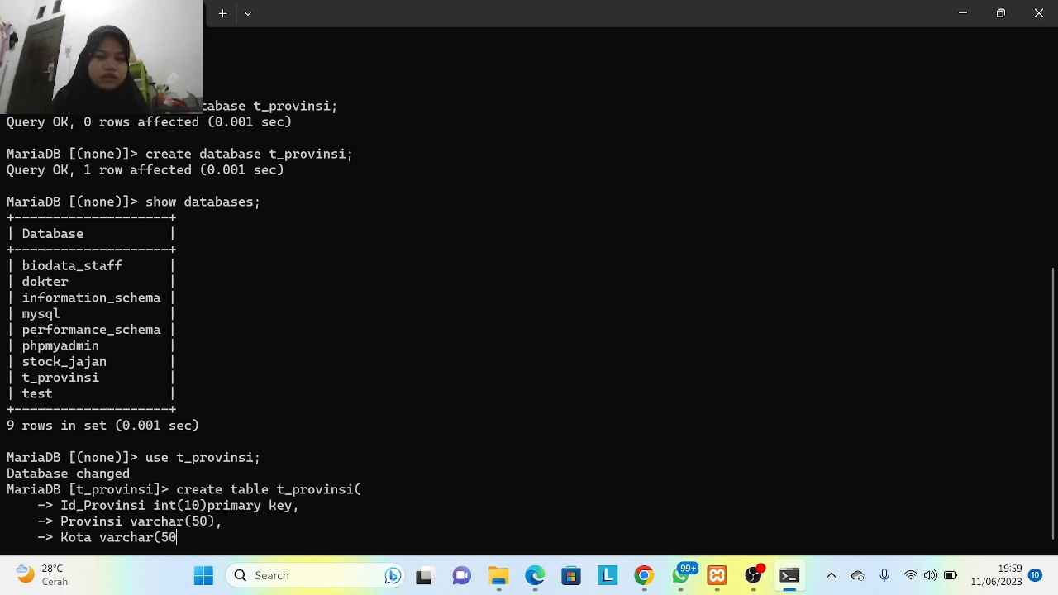
pyautogui.write('))')
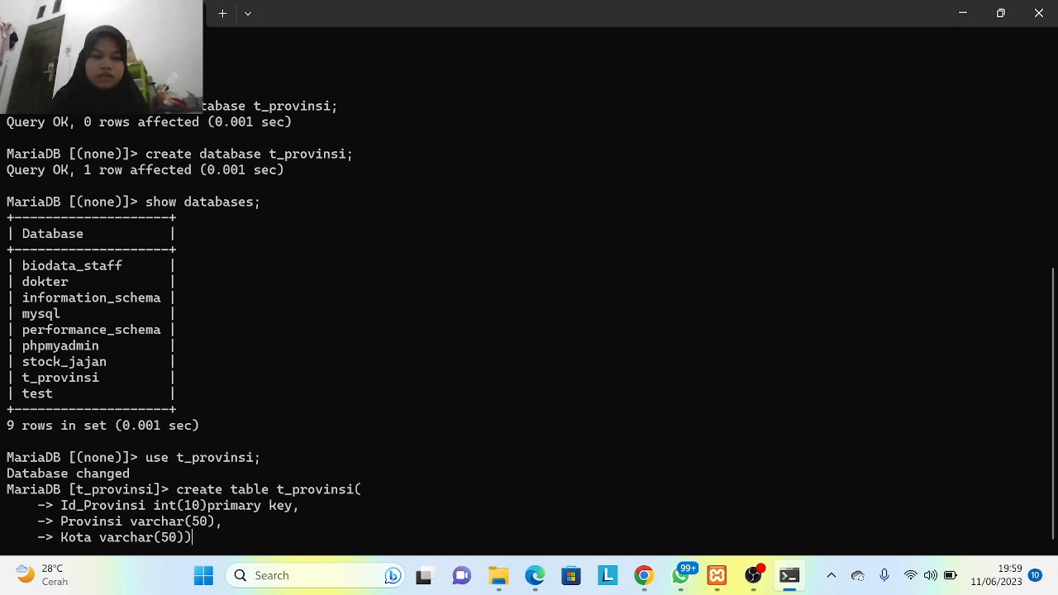
pyautogui.write(';')
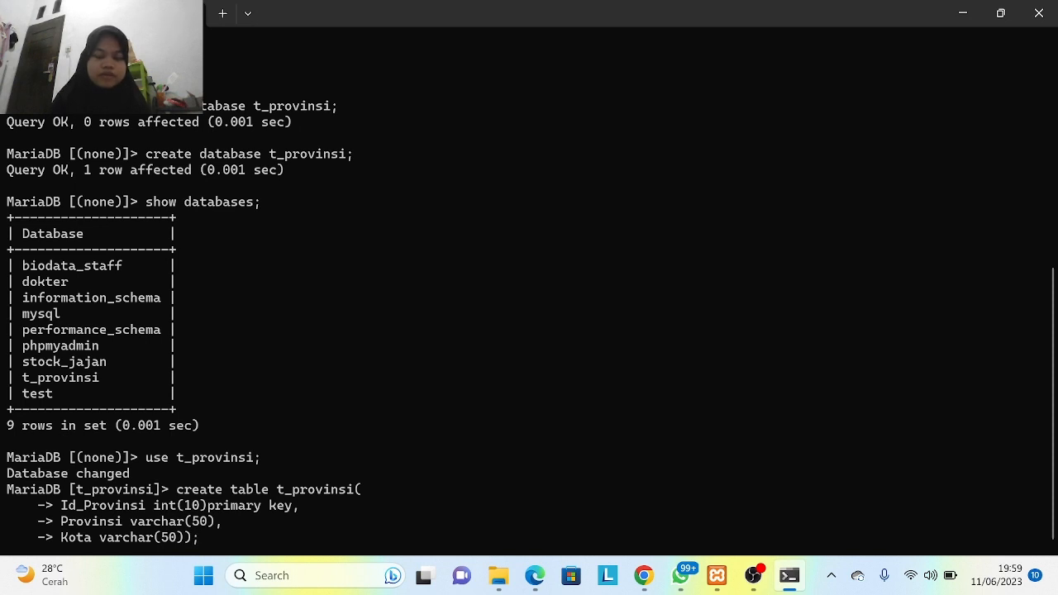
pyautogui.press('Return')
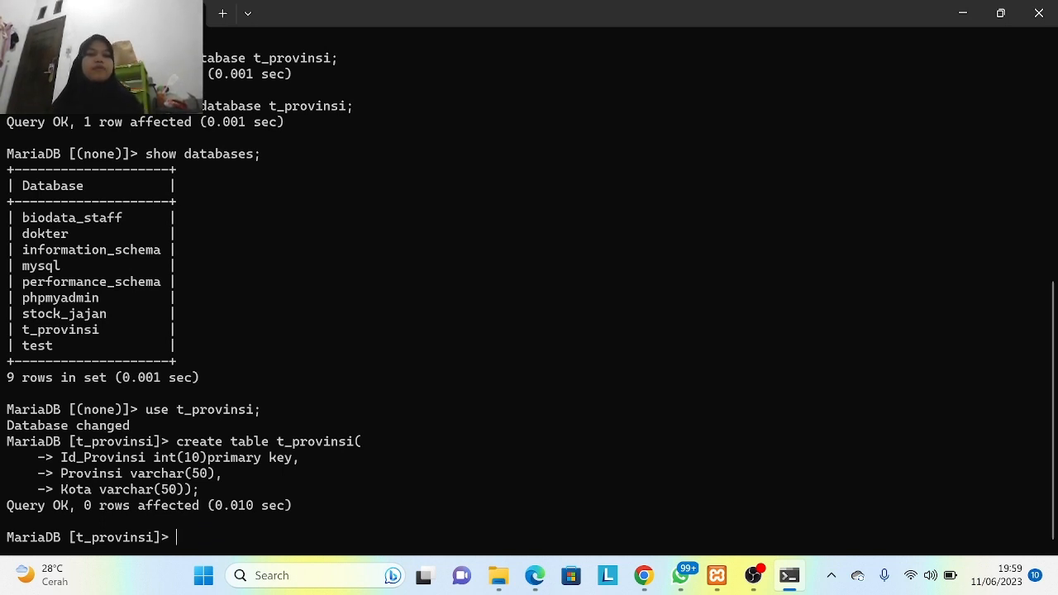
# - Describe t_provinsi to verify Id_Provinsi int(10) primary key plus Provinsi and Kota columns
pyautogui.write('desc')
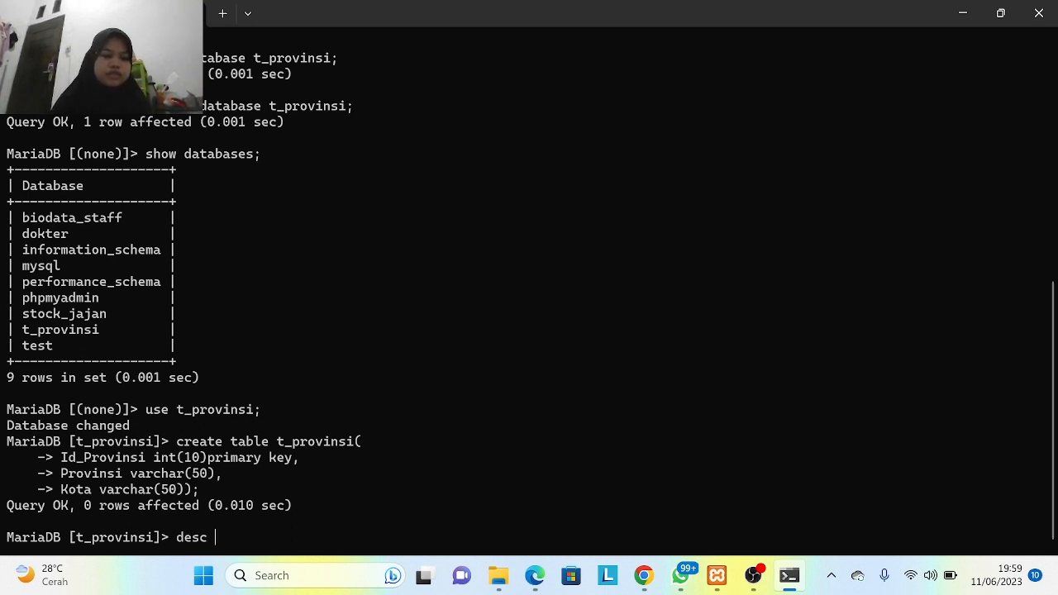
pyautogui.write('t_provinsi;')
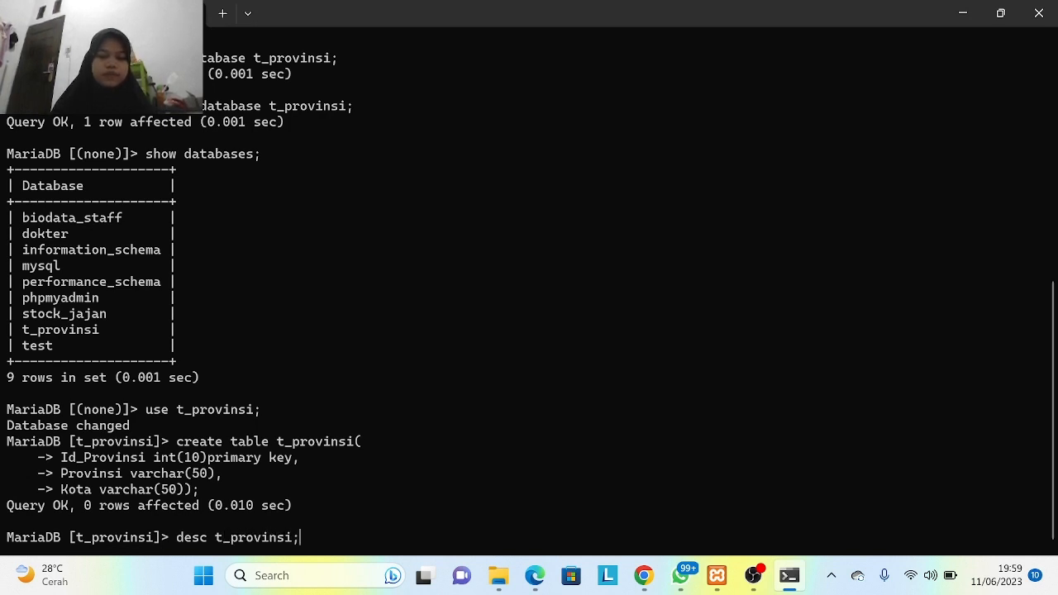
pyautogui.press('Return')
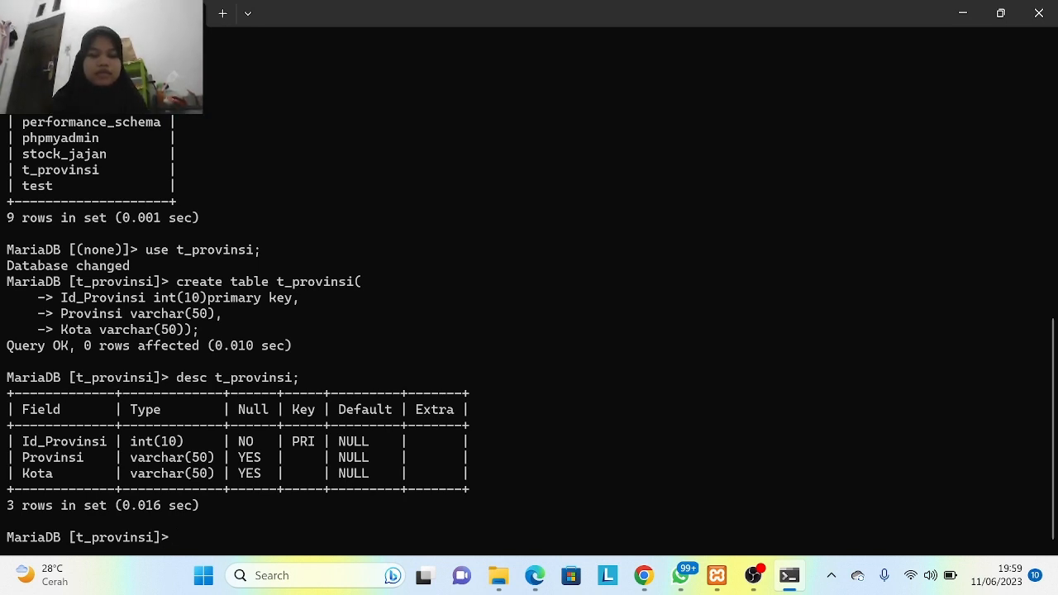
pyautogui.write('cr')
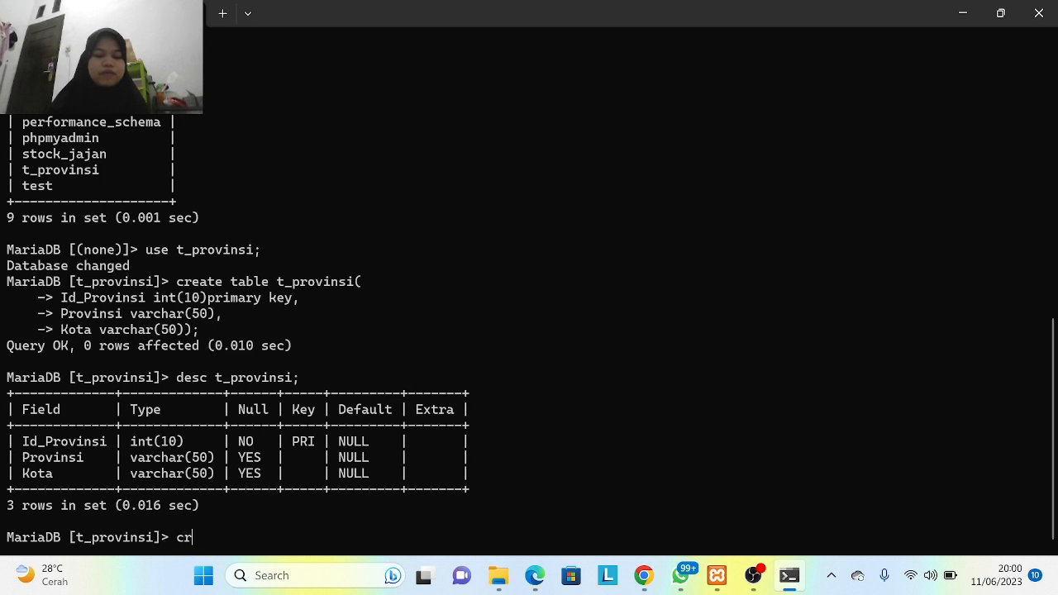
pyautogui.write('eate database')
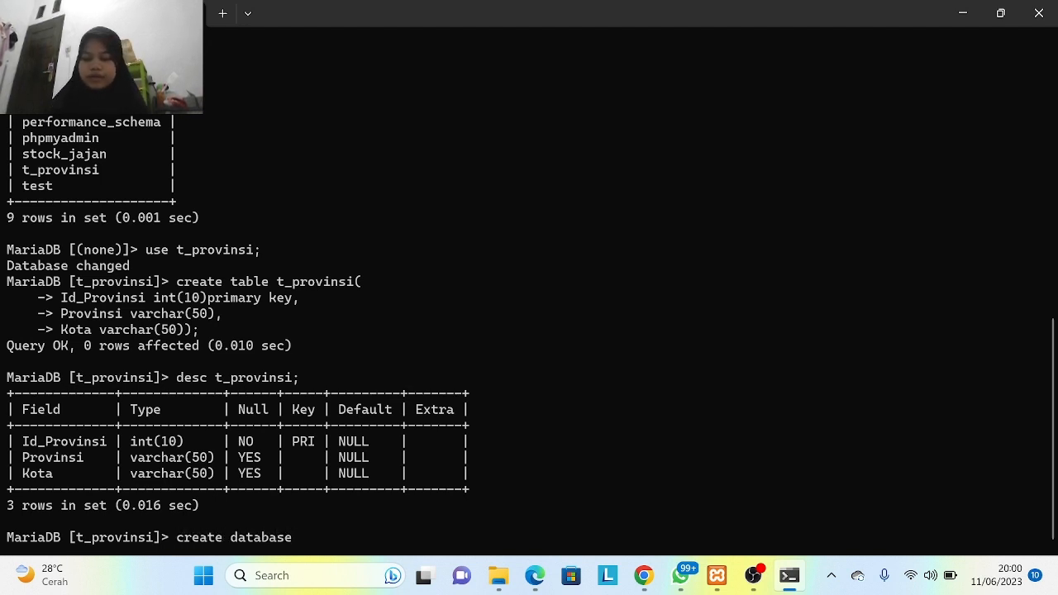
pyautogui.write(' t_')
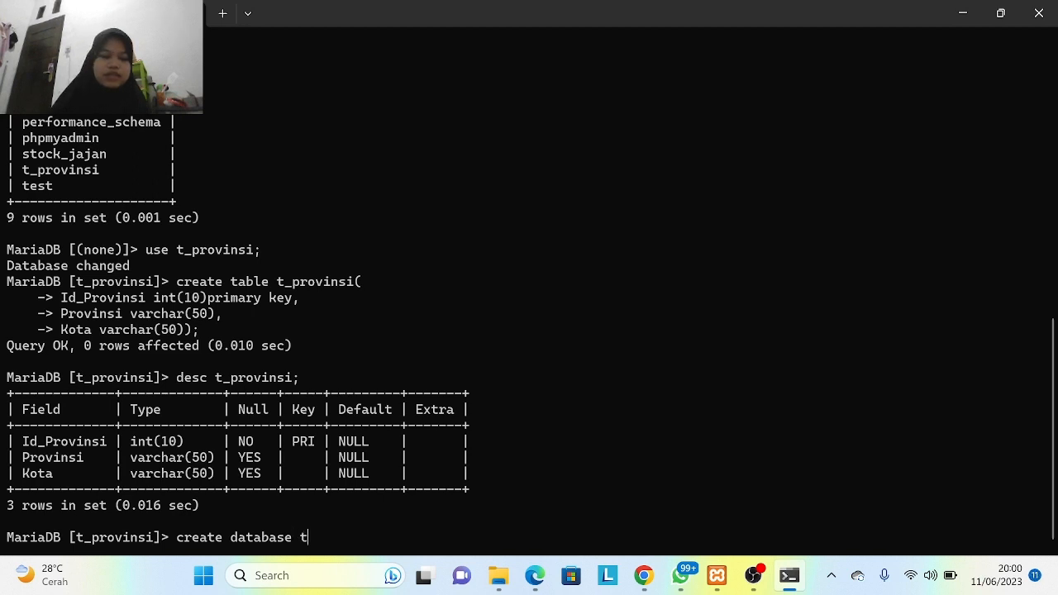
pyautogui.write('i')
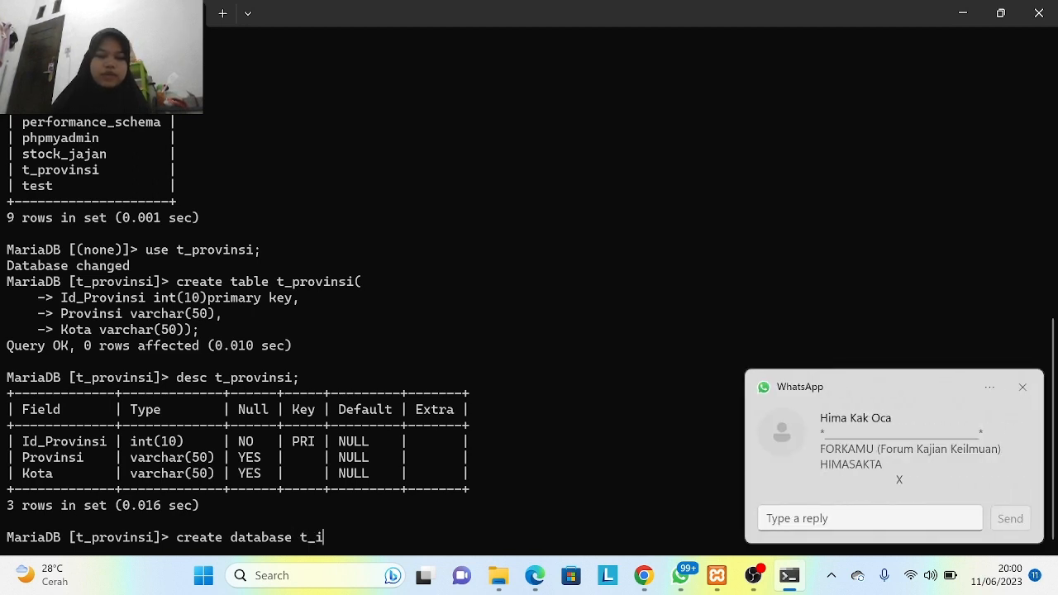
pyautogui.write('dentitas;')
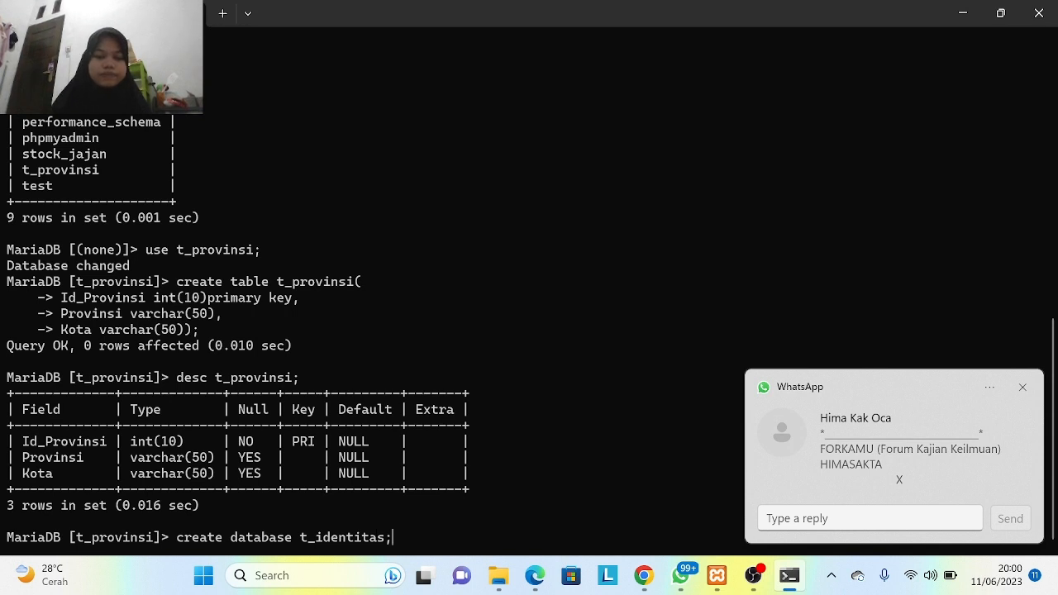
# - Create the t_identitas database and switch to it with use t_identitas
pyautogui.press('Return')
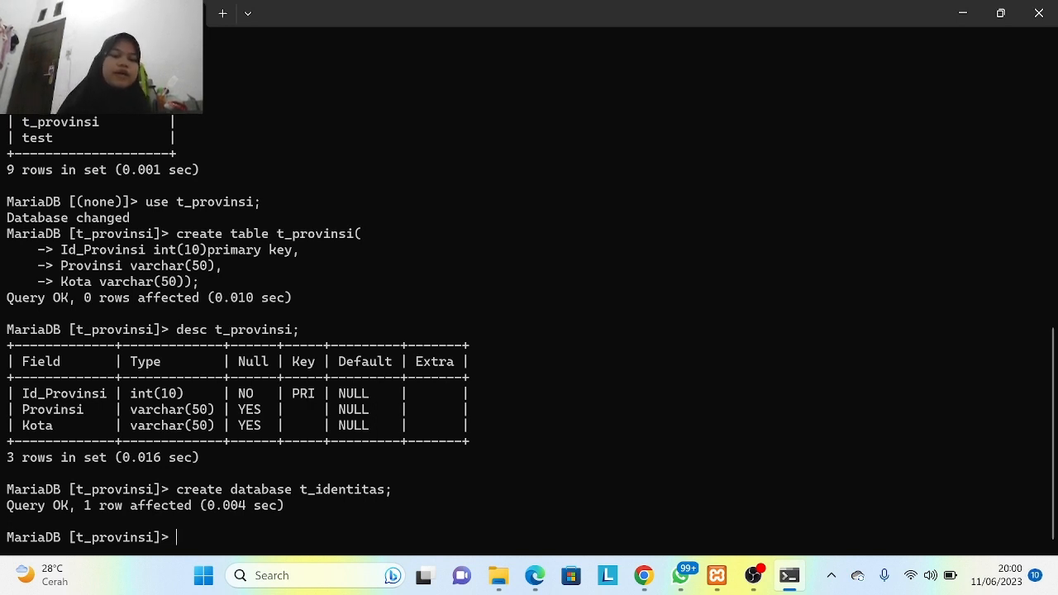
pyautogui.write('use')
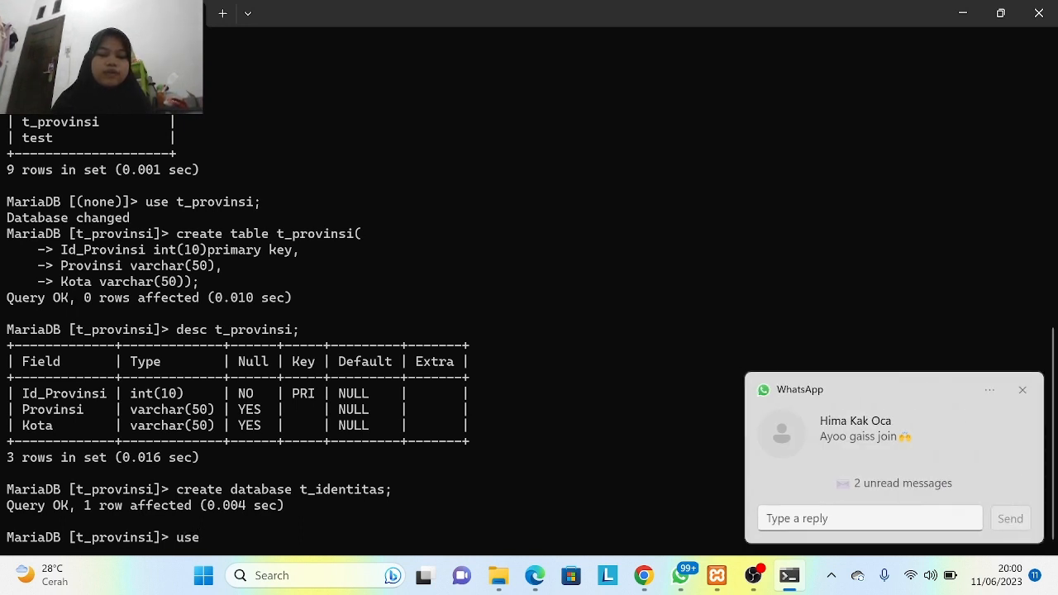
pyautogui.write(' t_ide')
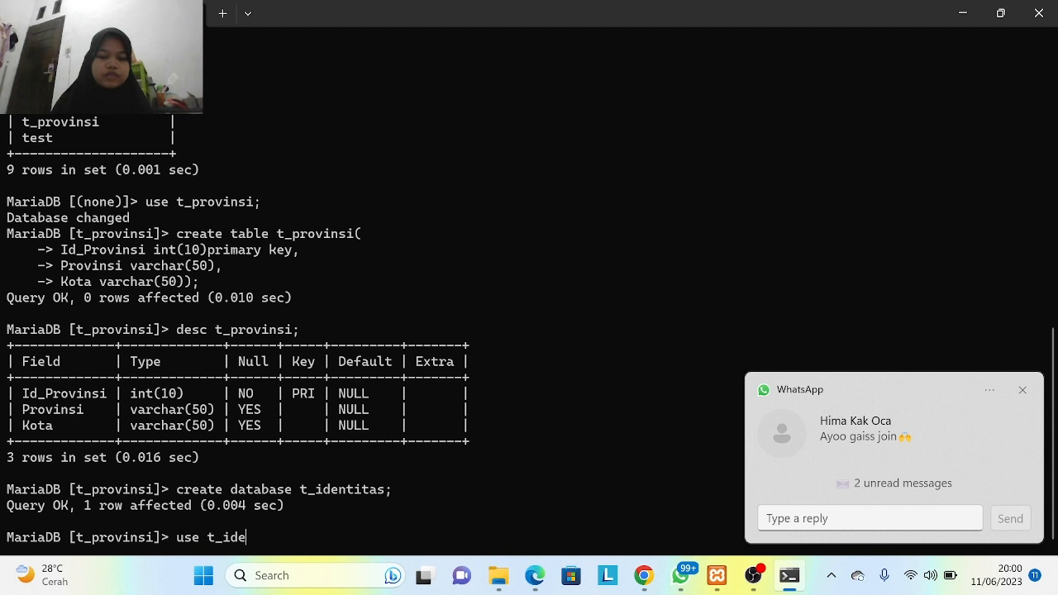
pyautogui.write('ntitas')
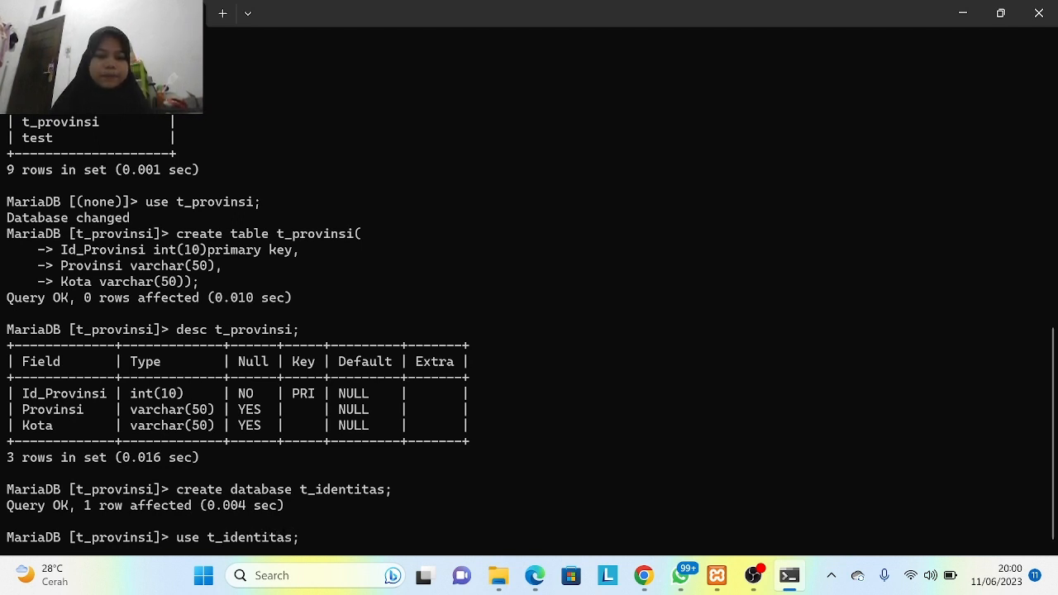
pyautogui.write(';')
pyautogui.press('Return')
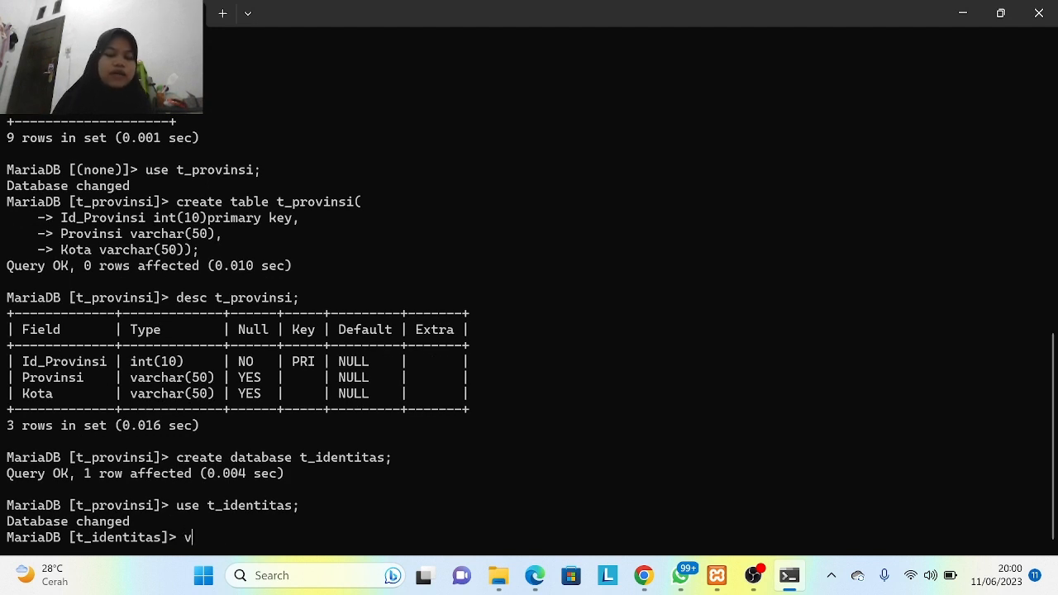
# - Run a column-less create table t_identitas, then retype it with an opening parenthesis
pyautogui.write('create ')
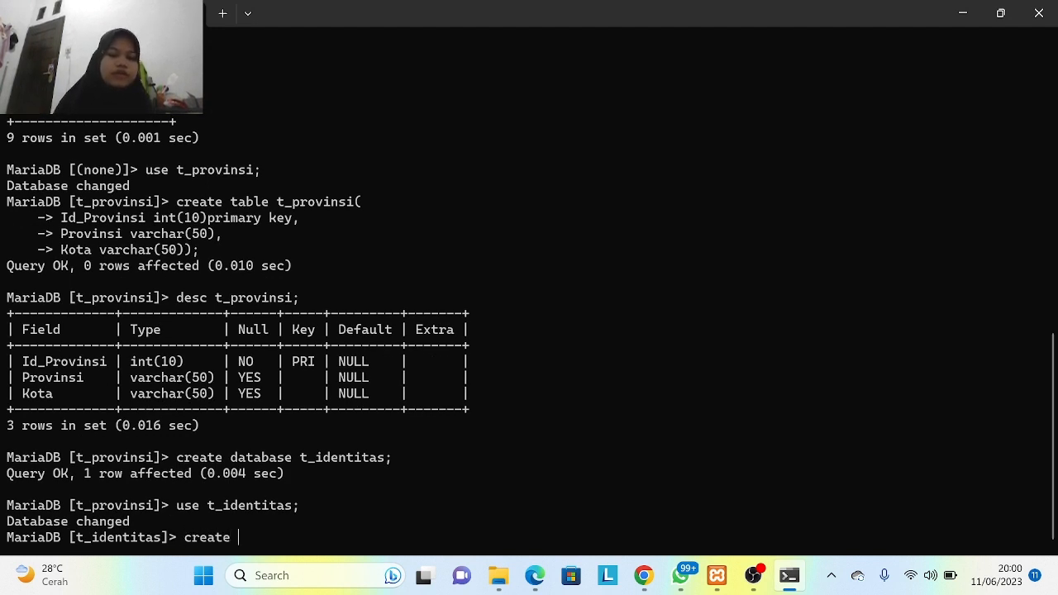
pyautogui.write('table t')
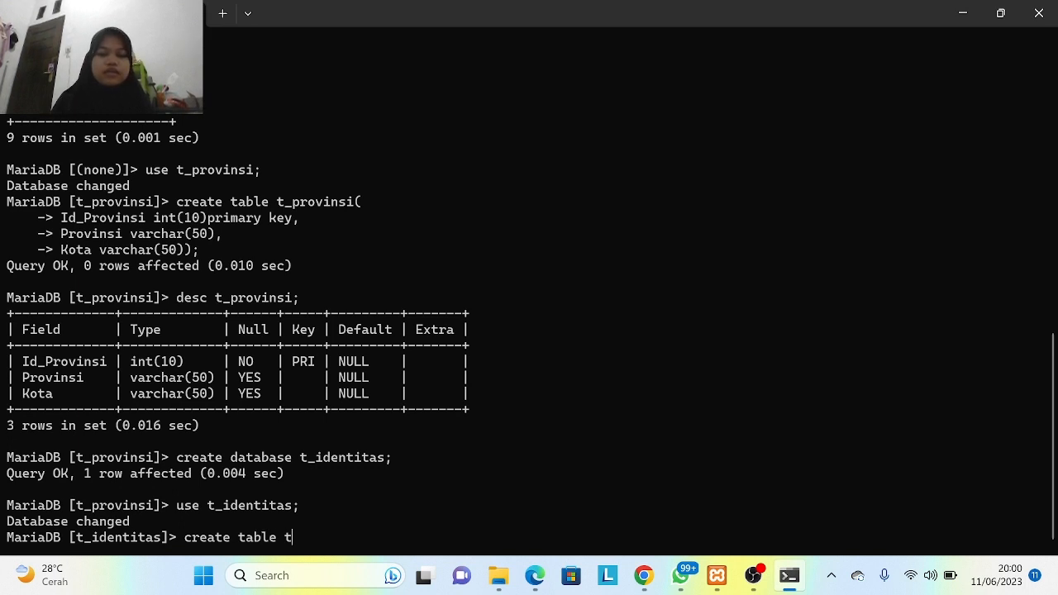
pyautogui.write('_identita')
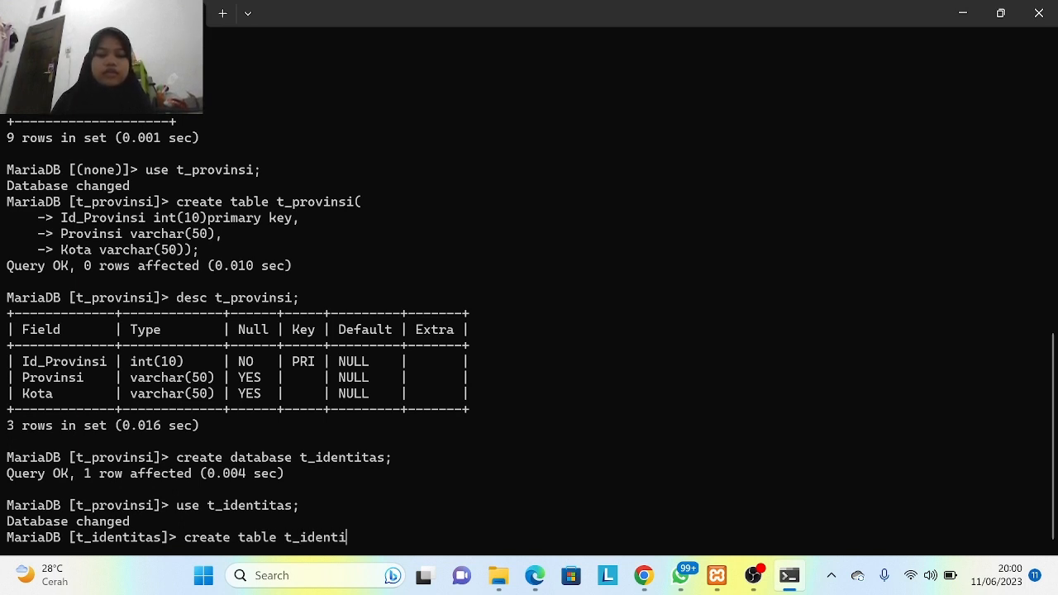
pyautogui.write('s;')
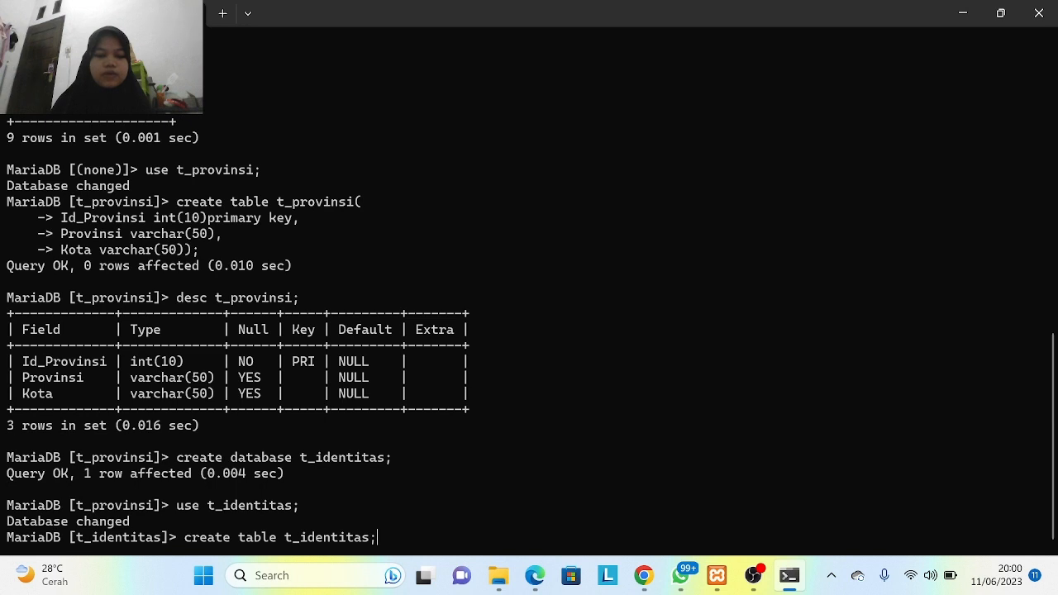
pyautogui.press('Return')
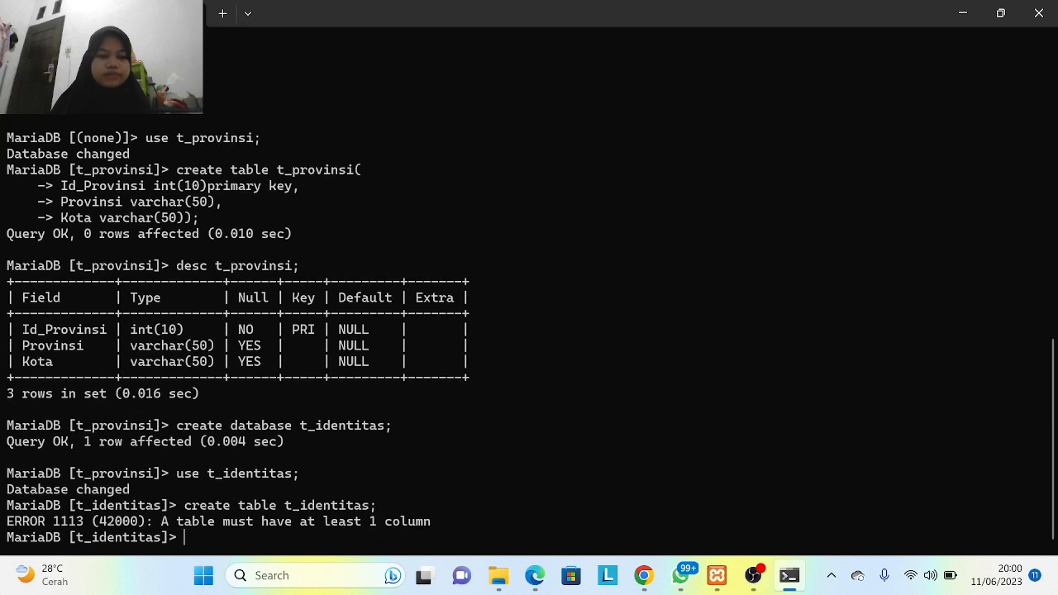
pyautogui.write('cre')
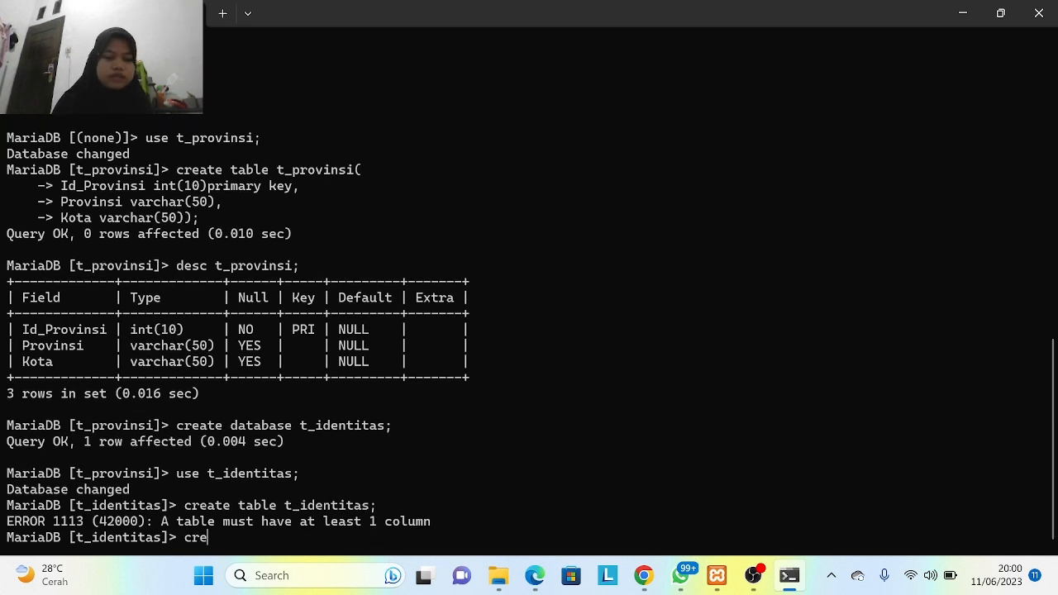
pyautogui.write('ate table')
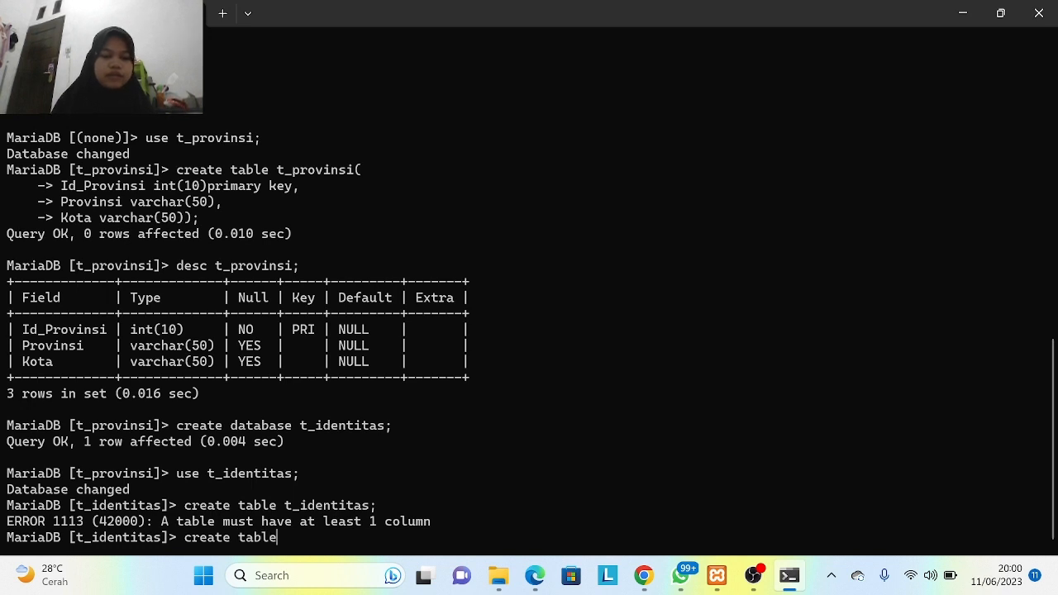
pyautogui.write(' t_identitas')
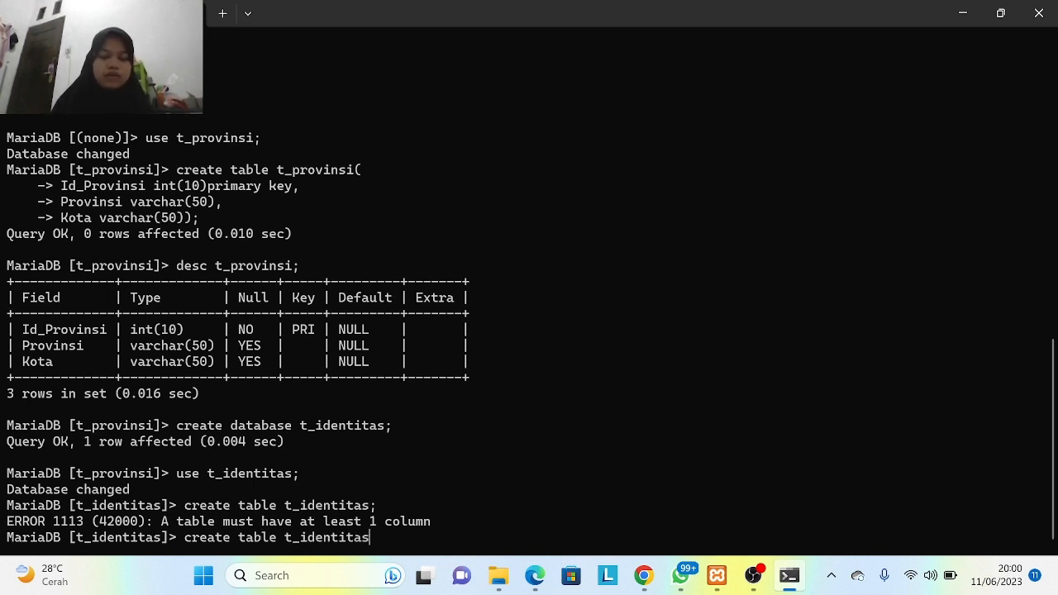
pyautogui.write('(')
# - Define the first t_identitas column as Id_Identitas char(12)
pyautogui.press('Return')
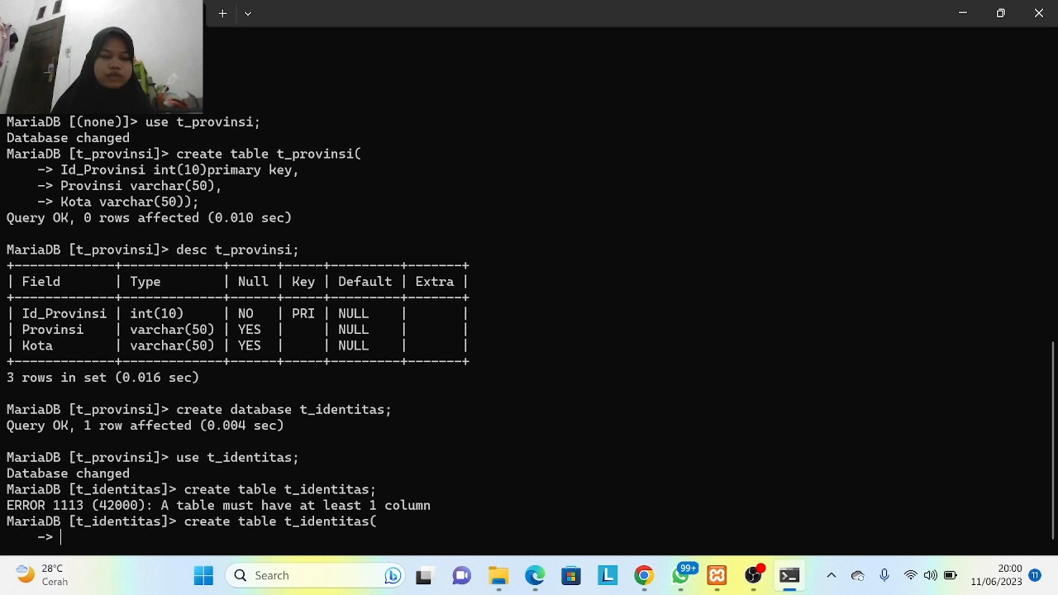
pyautogui.press('capslock')
pyautogui.write('I')
pyautogui.press('capslock')
pyautogui.write('d')
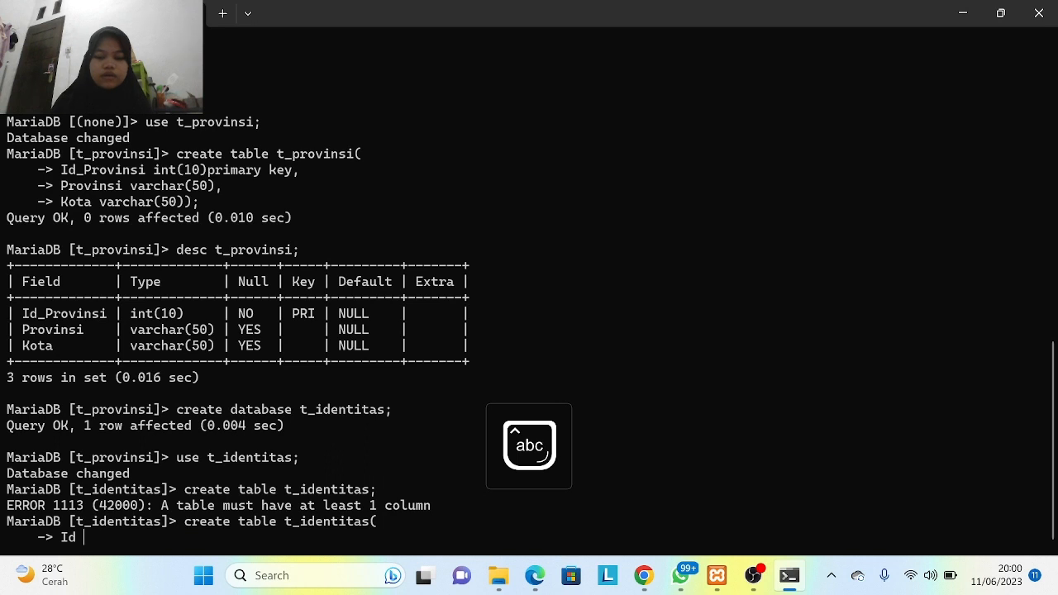
pyautogui.write('_')
pyautogui.press('capslock')
pyautogui.write('I')
pyautogui.press('capslock')
pyautogui.write('dentitas')
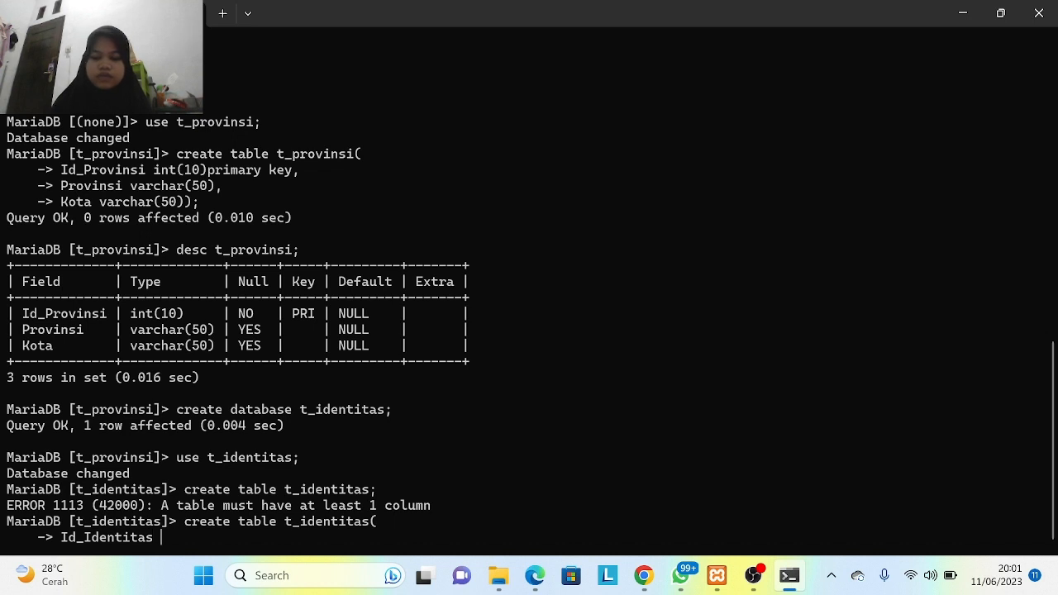
pyautogui.write(' char(')
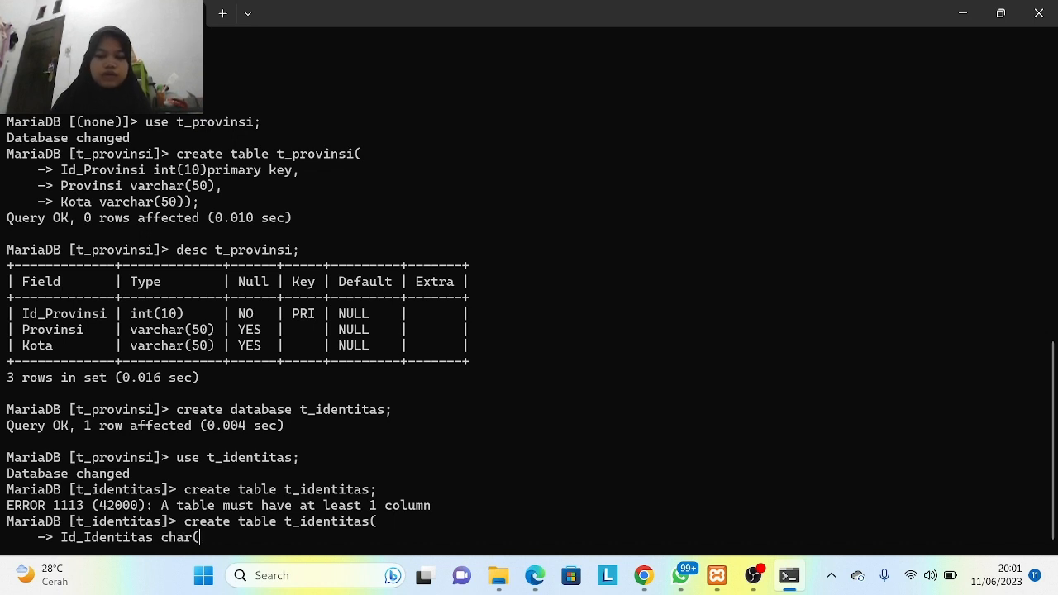
pyautogui.write('12)')
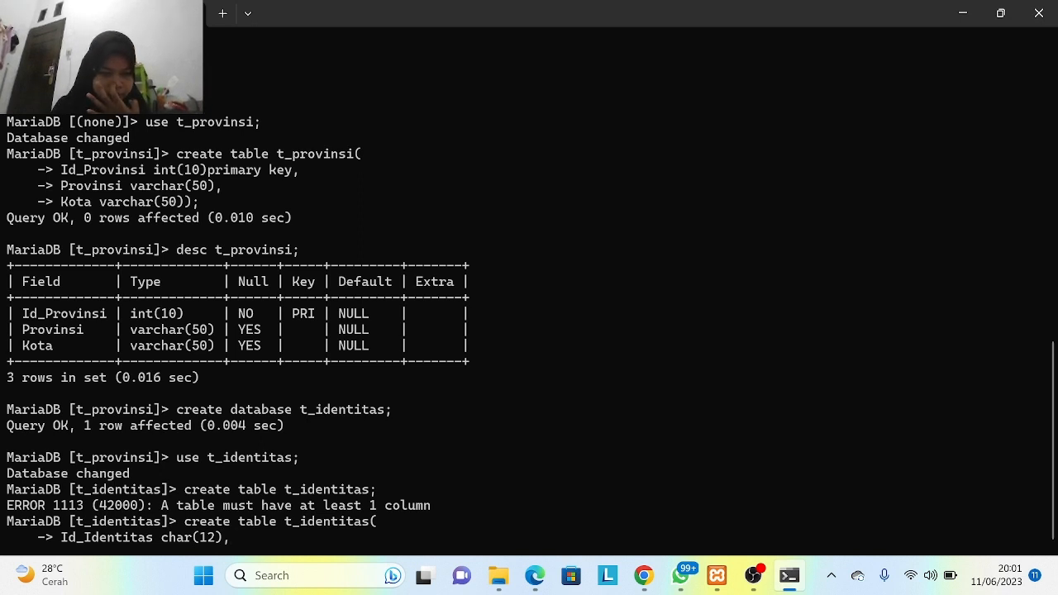
pyautogui.write(',')
# - Add Nama varchar(40) and Gender enum('M','F') columns
pyautogui.press('Return')
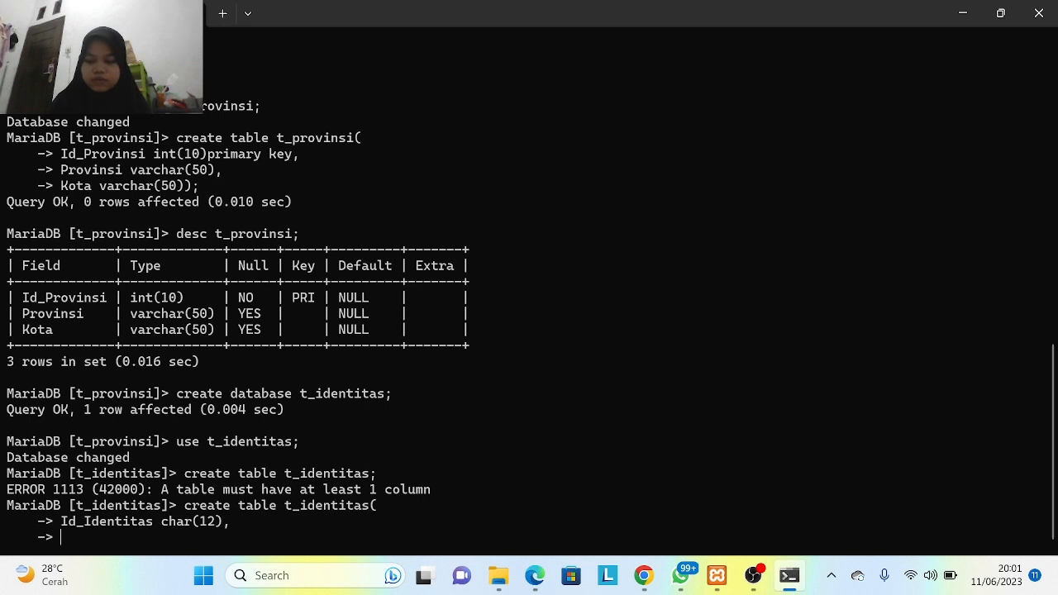
pyautogui.press('capslock')
pyautogui.write('N')
pyautogui.press('capslock')
pyautogui.write('ama ')
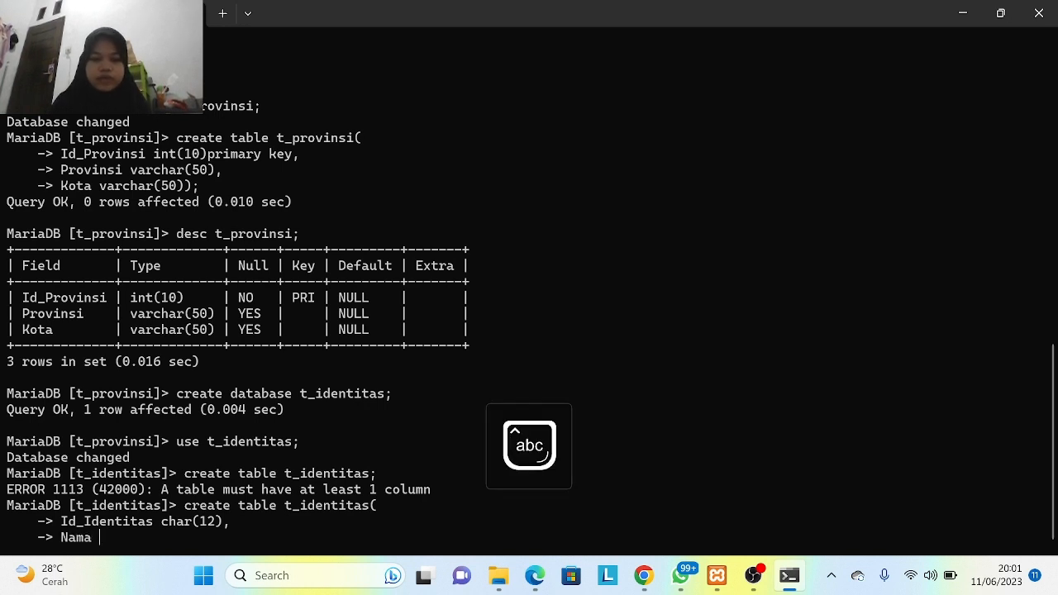
pyautogui.write('varch')
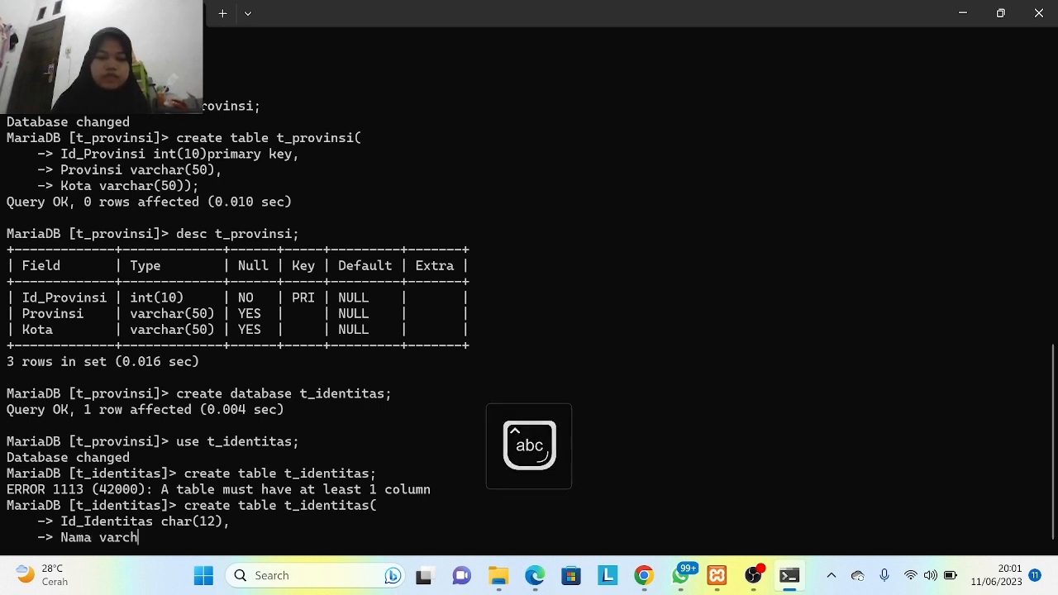
pyautogui.write('ar(')
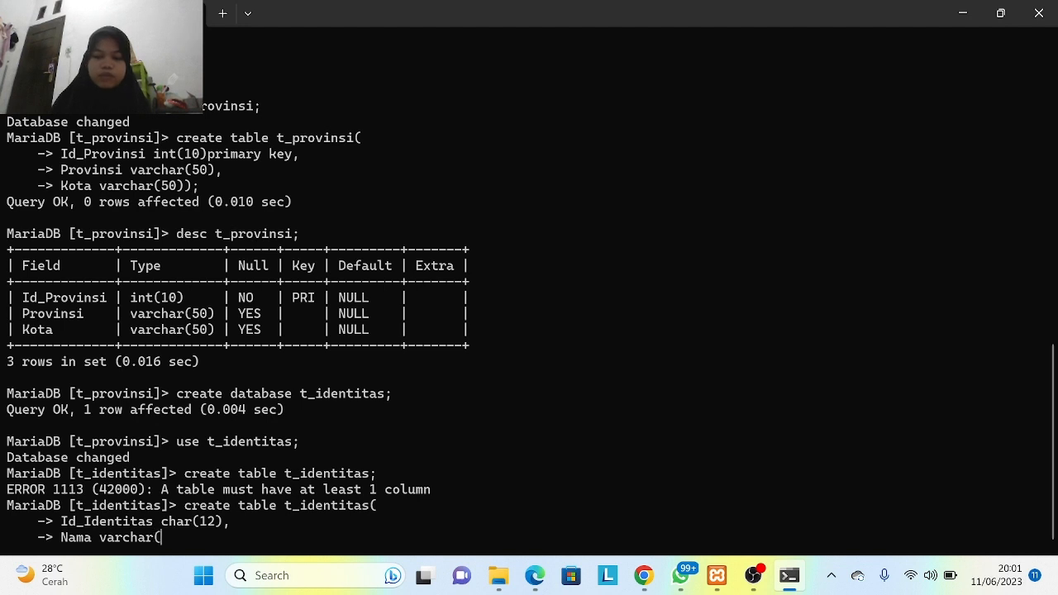
pyautogui.write('40)')
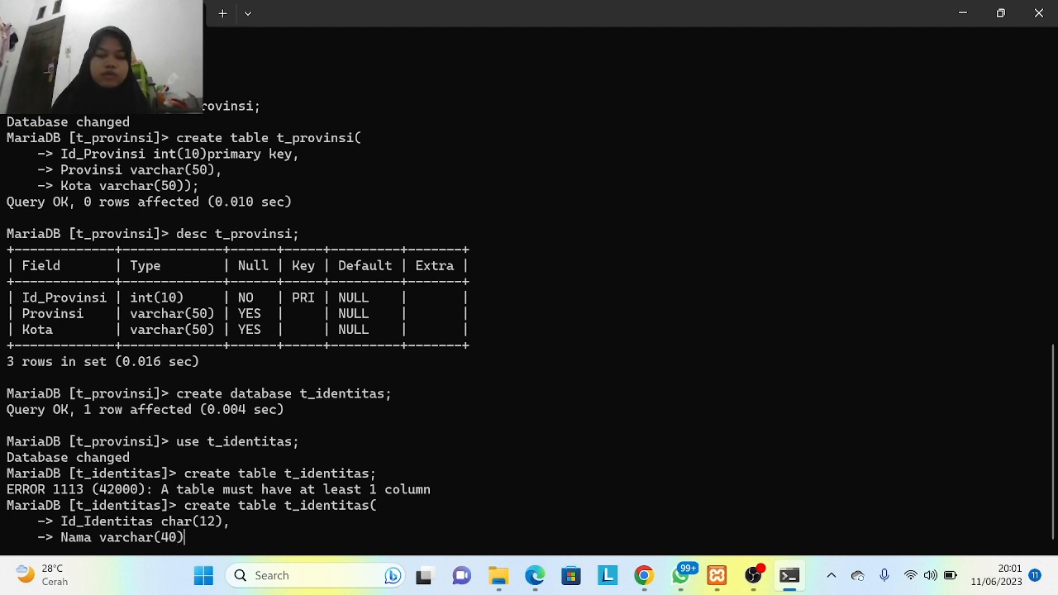
pyautogui.write(',')
pyautogui.press('Return')
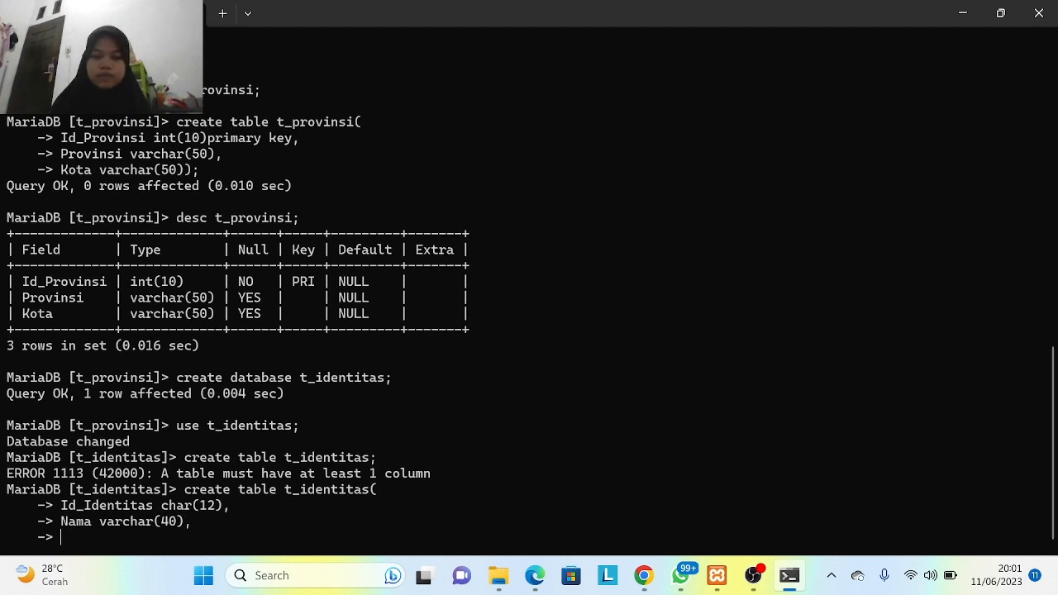
pyautogui.press('capslock')
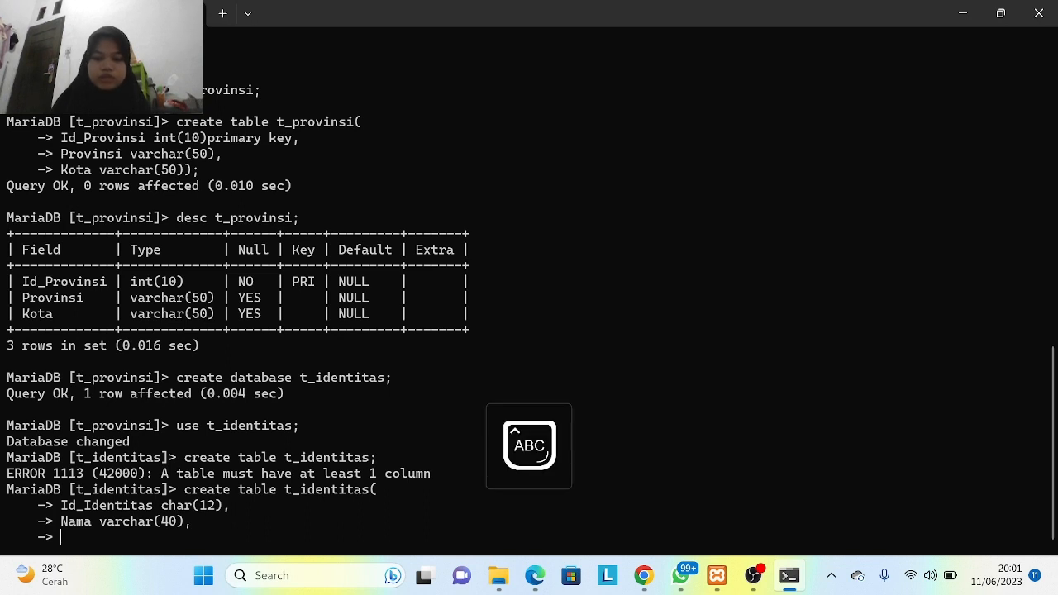
pyautogui.write('G')
pyautogui.press('capslock')
pyautogui.write('ender')
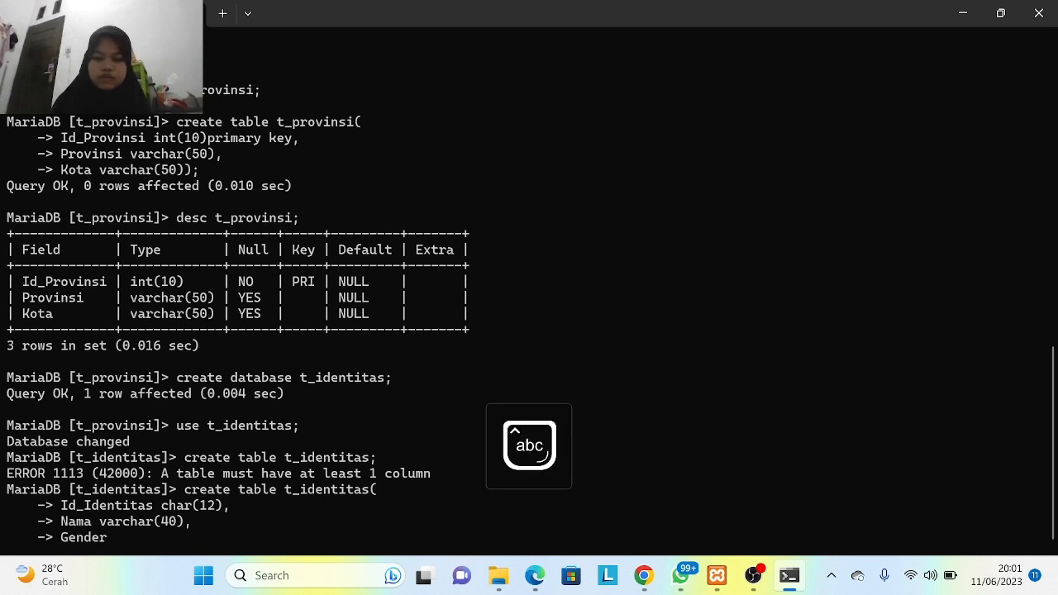
pyautogui.write(' enum')
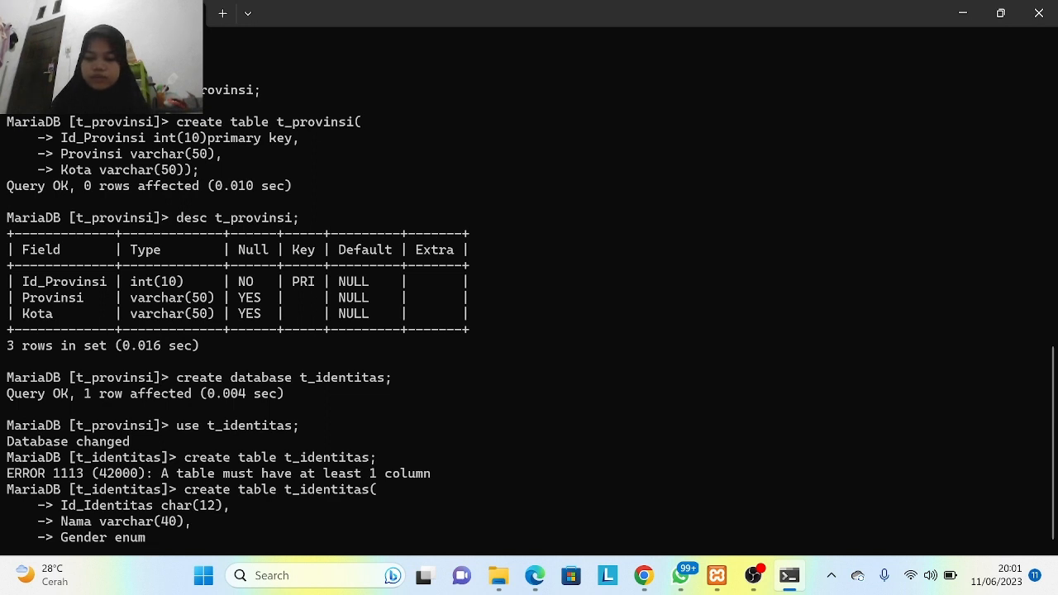
pyautogui.write("('")
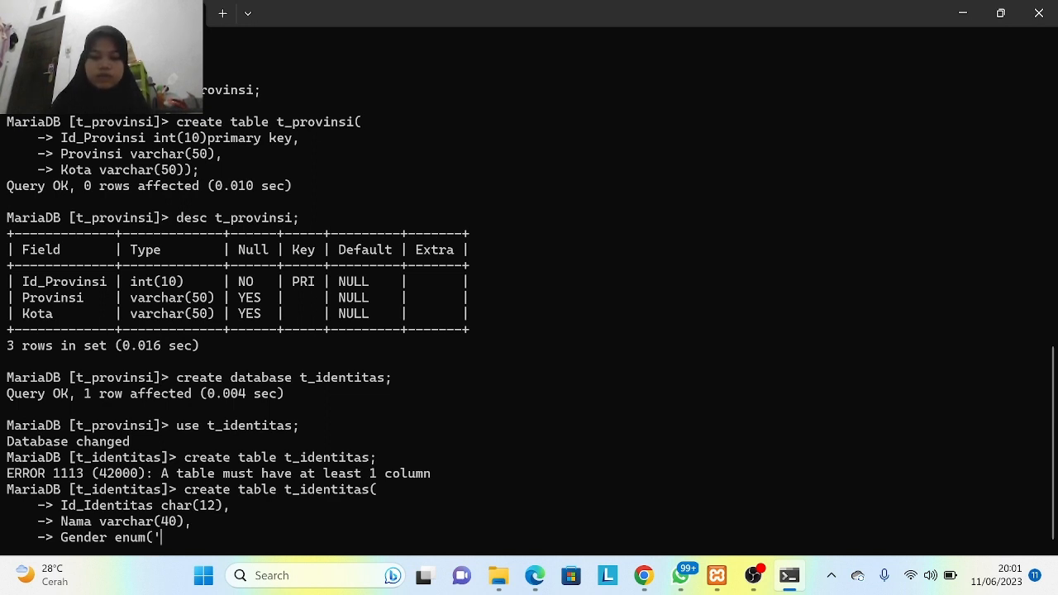
pyautogui.press('capslock')
pyautogui.write("M'")
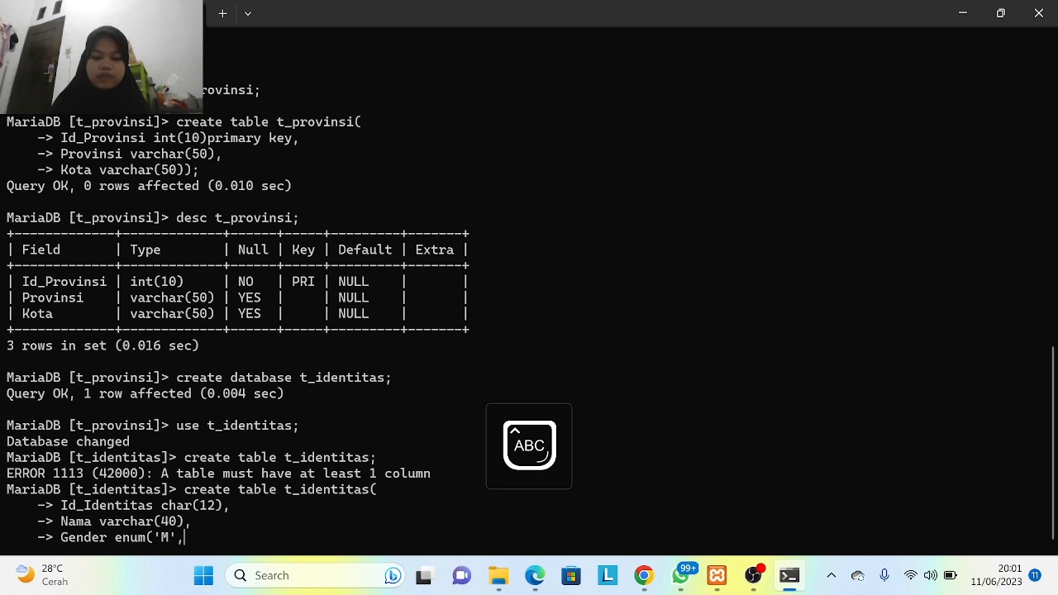
pyautogui.write(",'F'")
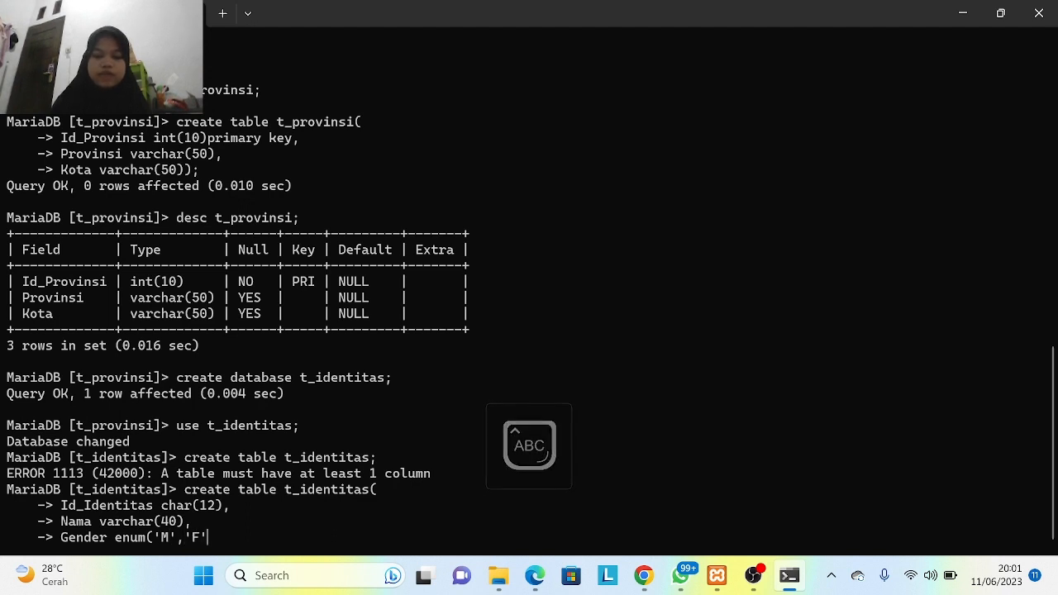
pyautogui.write(')')
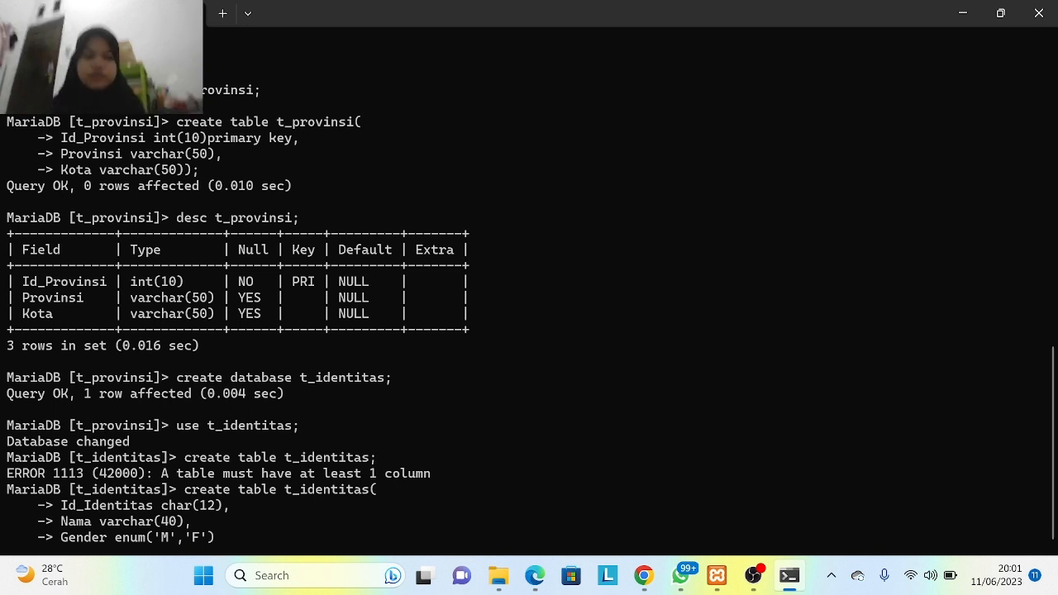
pyautogui.write(',')
# - Add Place varchar(40), Birthday varchar(15) and Addres varchar(50) columns
pyautogui.press('Return')
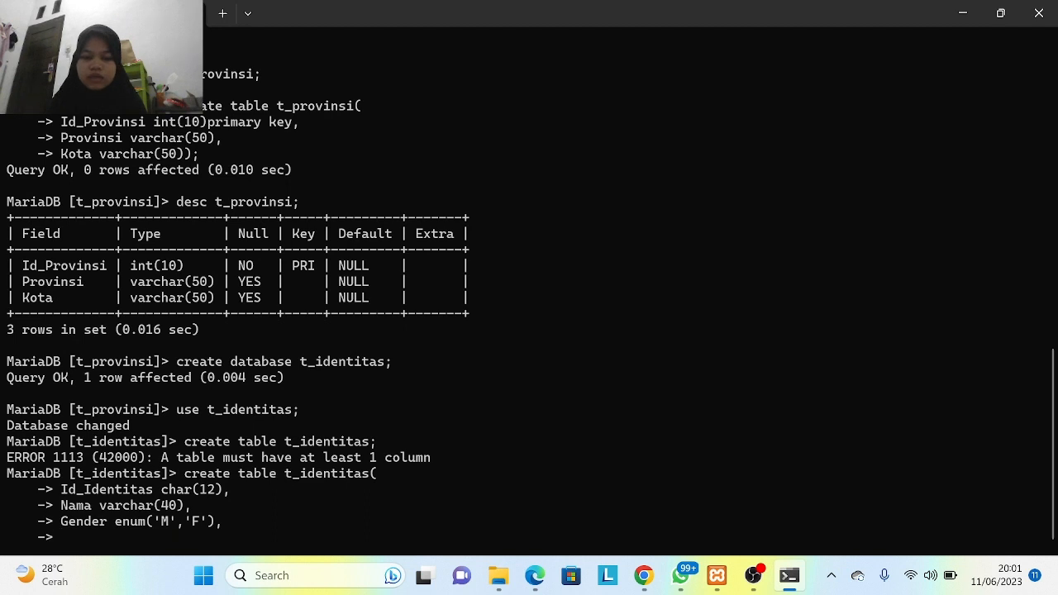
pyautogui.write('Place')
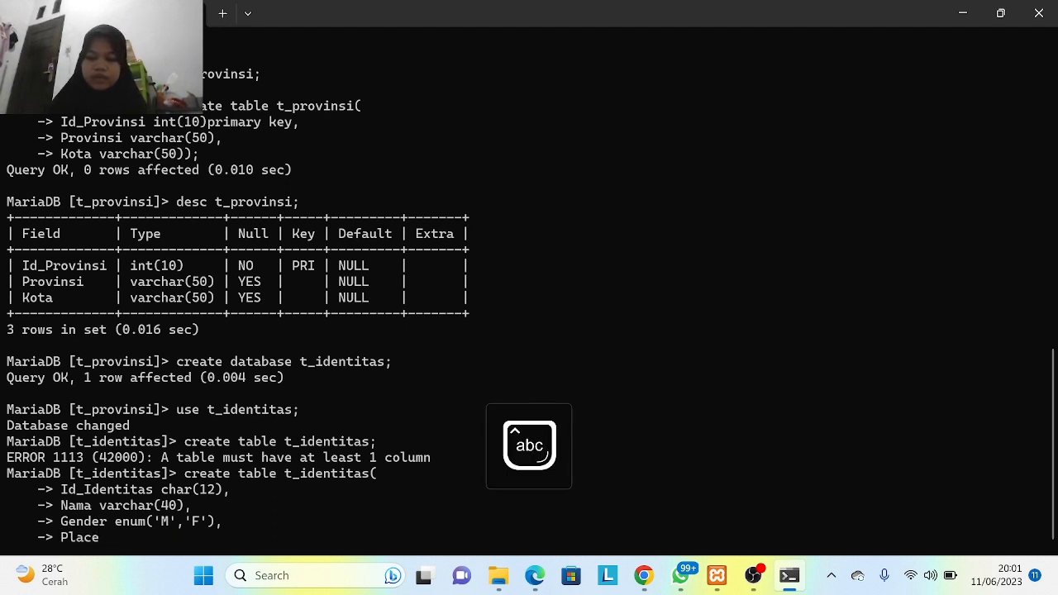
pyautogui.write(' varchar')
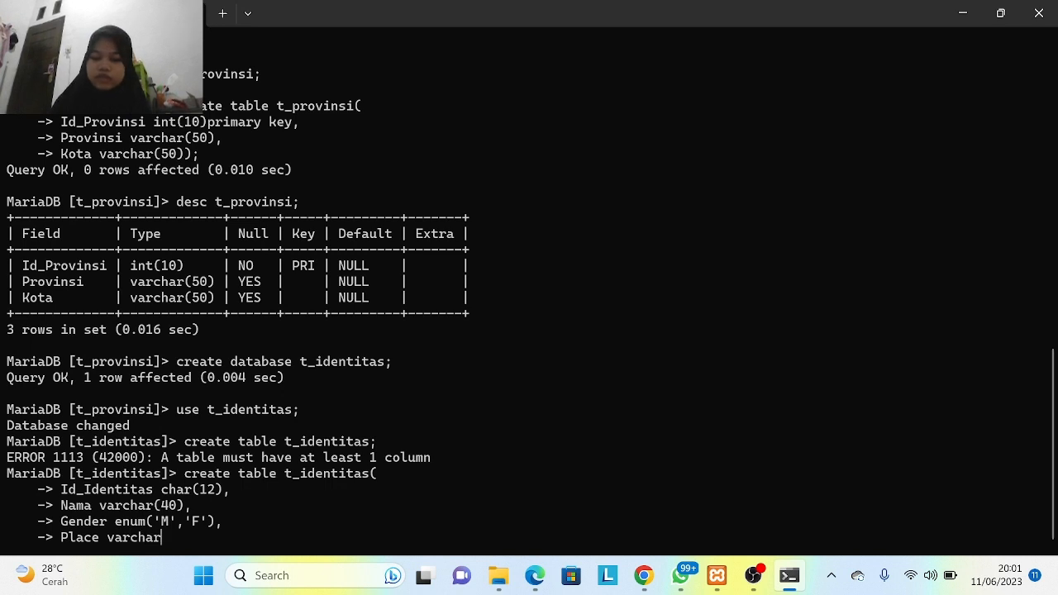
pyautogui.write('(')
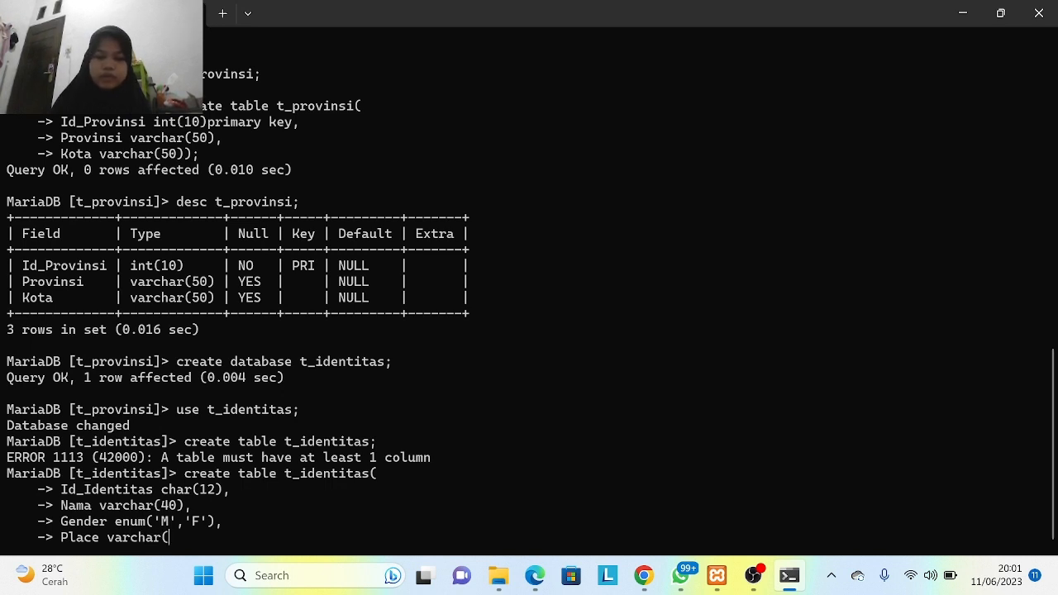
pyautogui.write('40),')
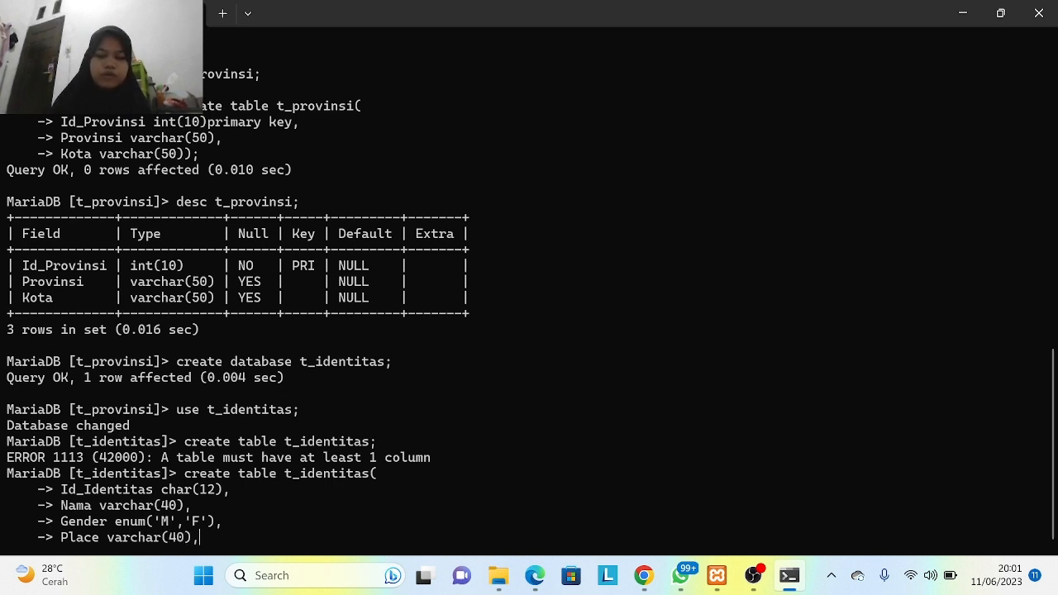
pyautogui.press('Return')
pyautogui.write('B')
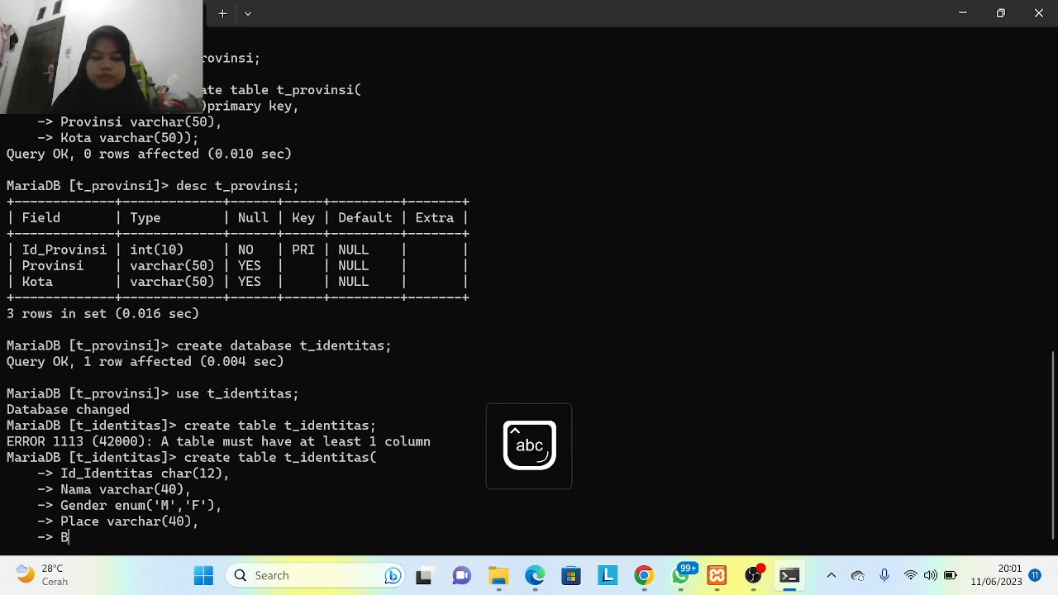
pyautogui.write('irthday ')
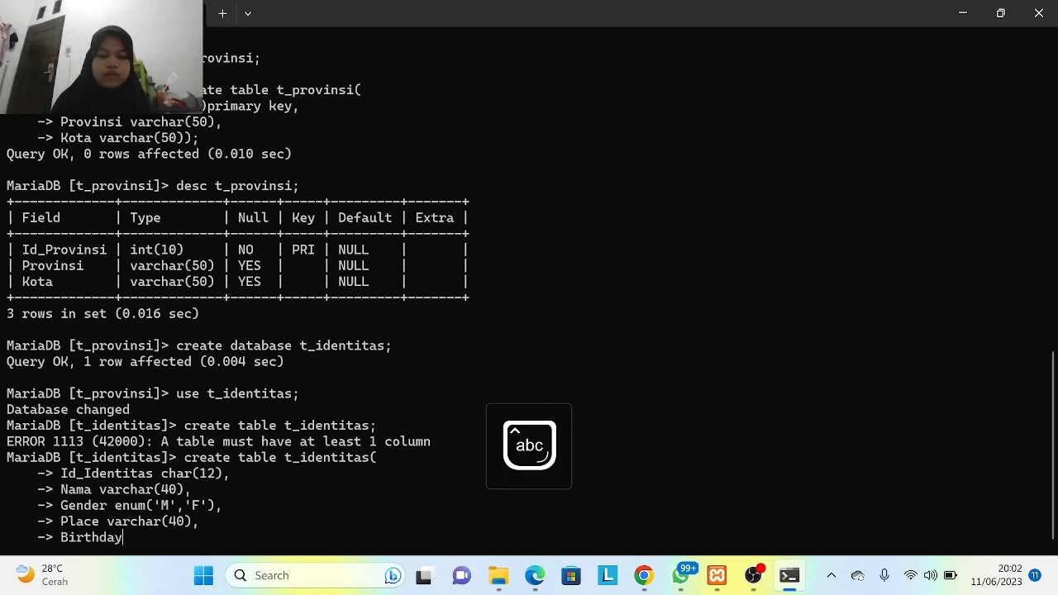
pyautogui.write('varchar')
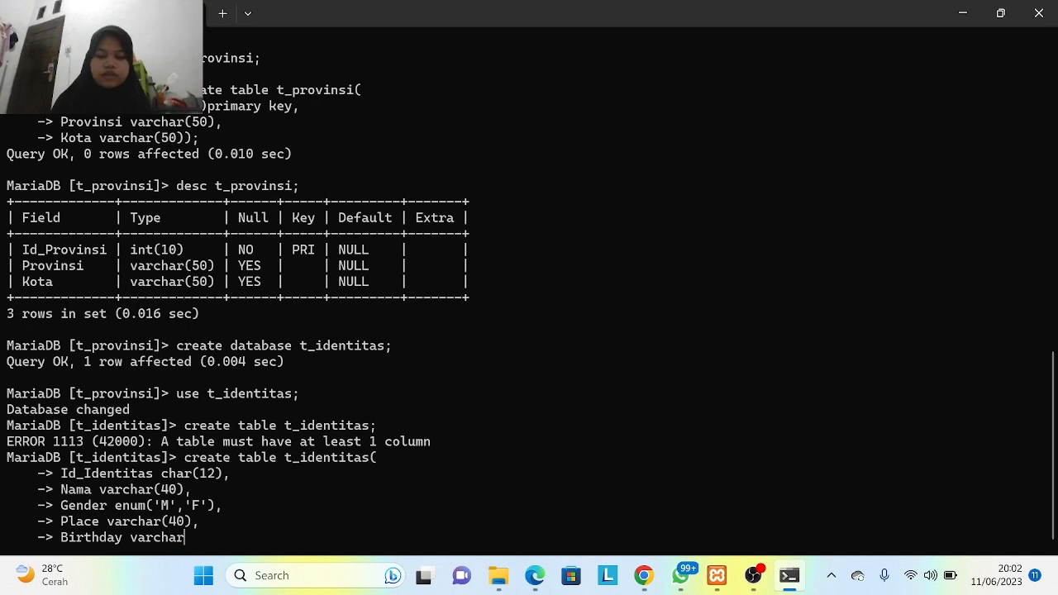
pyautogui.write('(')
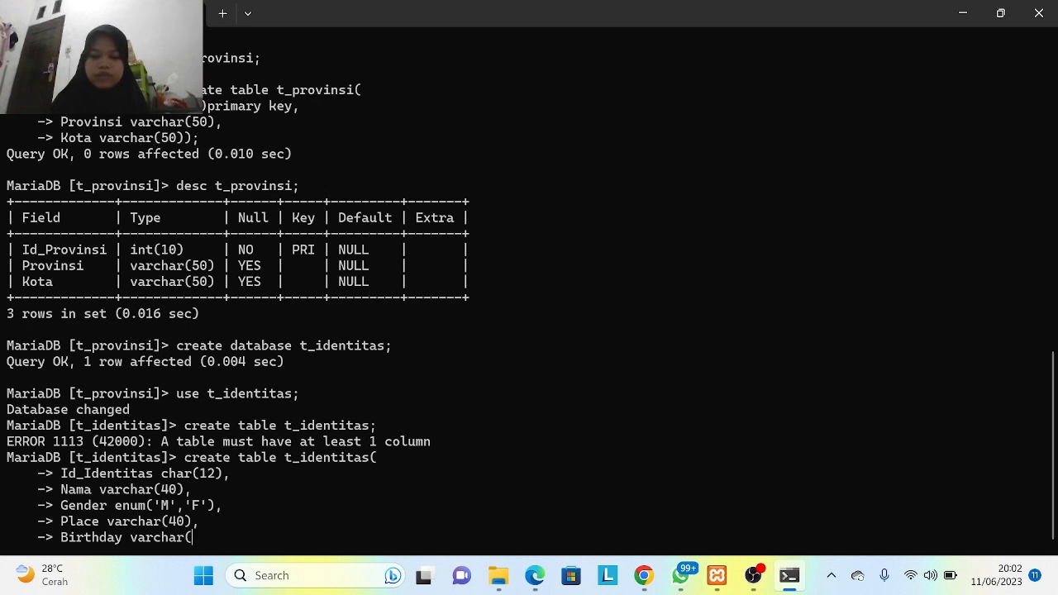
pyautogui.write('15),')
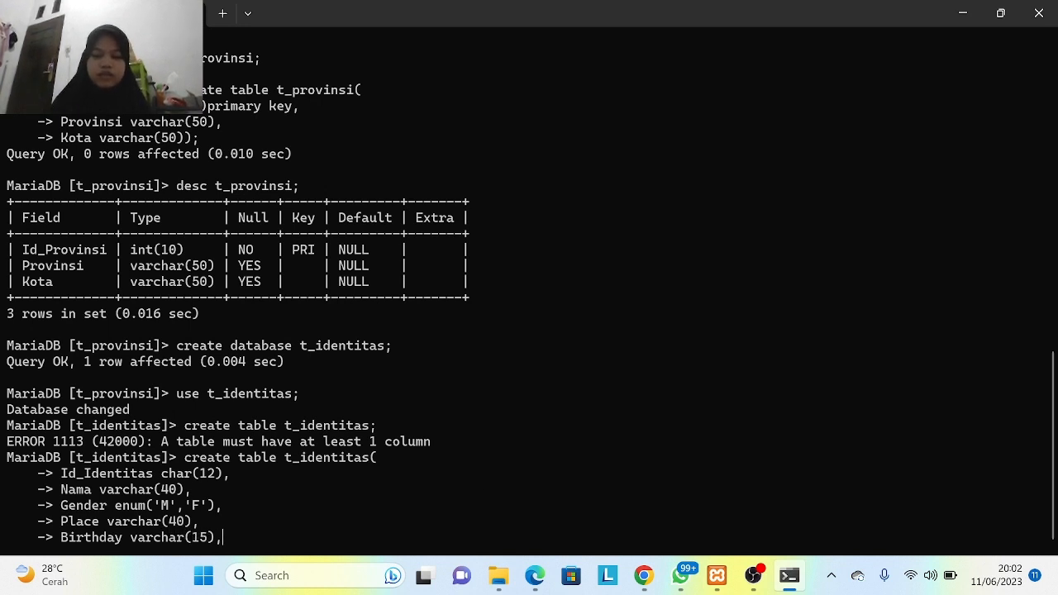
pyautogui.press('Return')
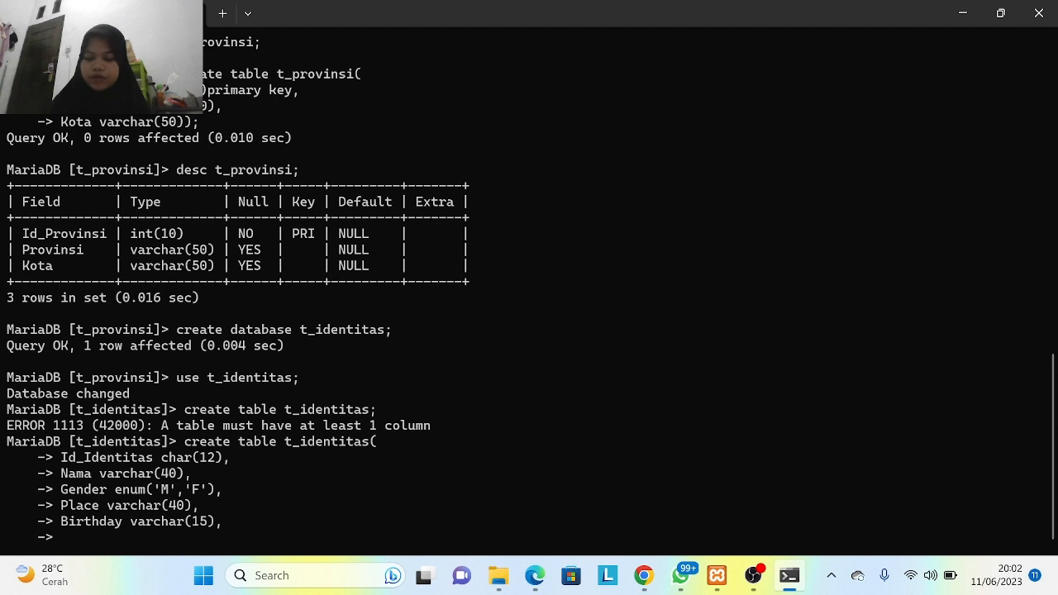
pyautogui.write('Addres')
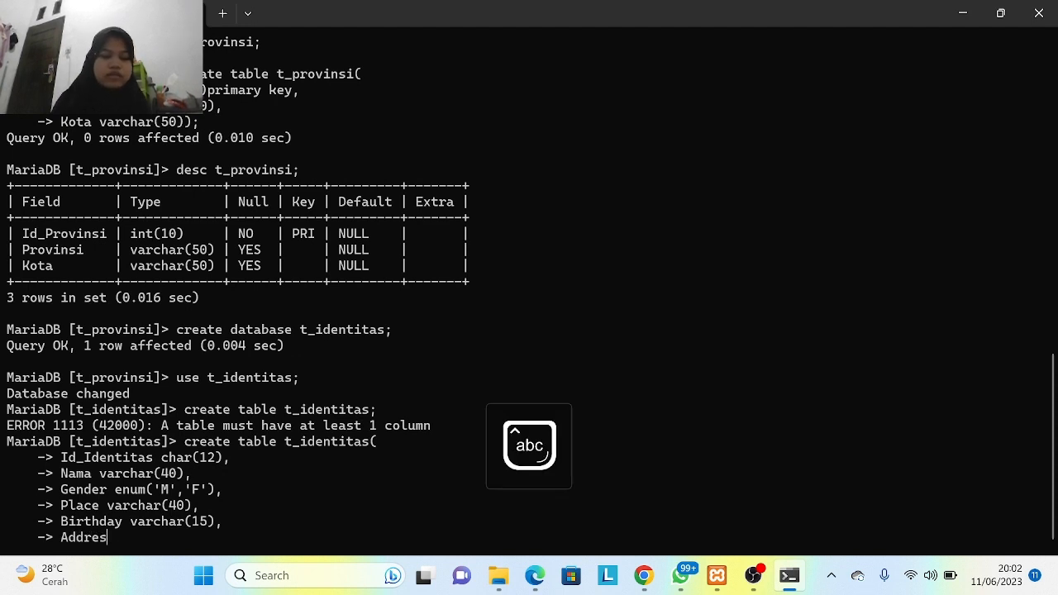
pyautogui.write(' va')
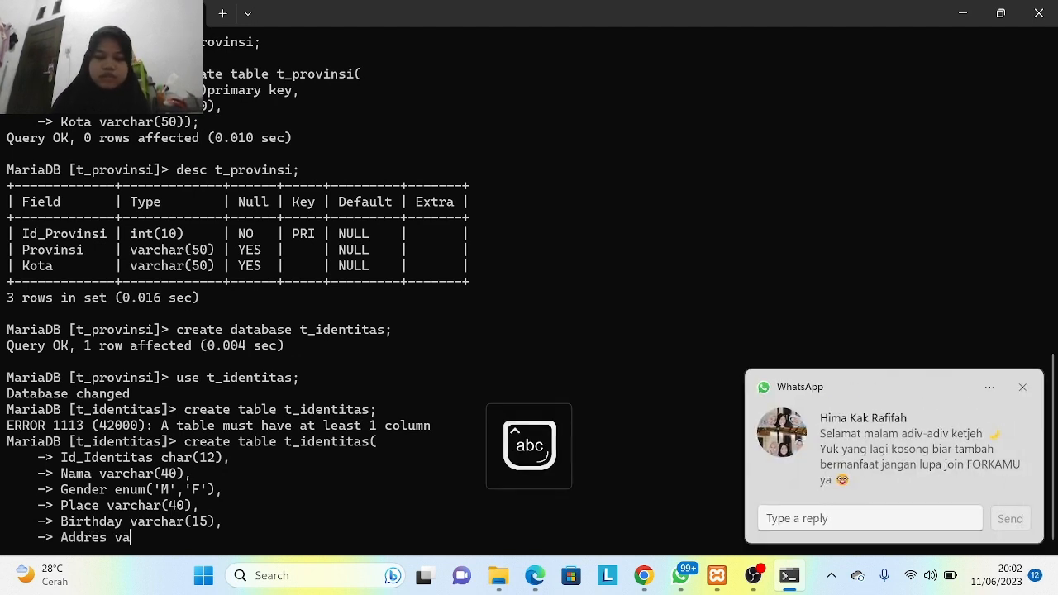
pyautogui.write('rchar')
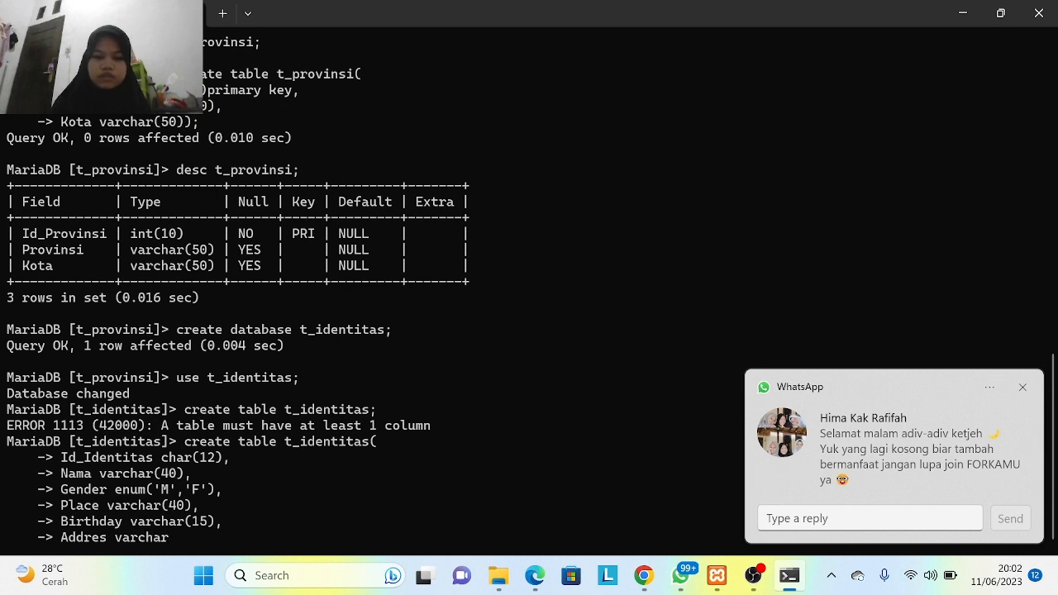
pyautogui.write('(50)')
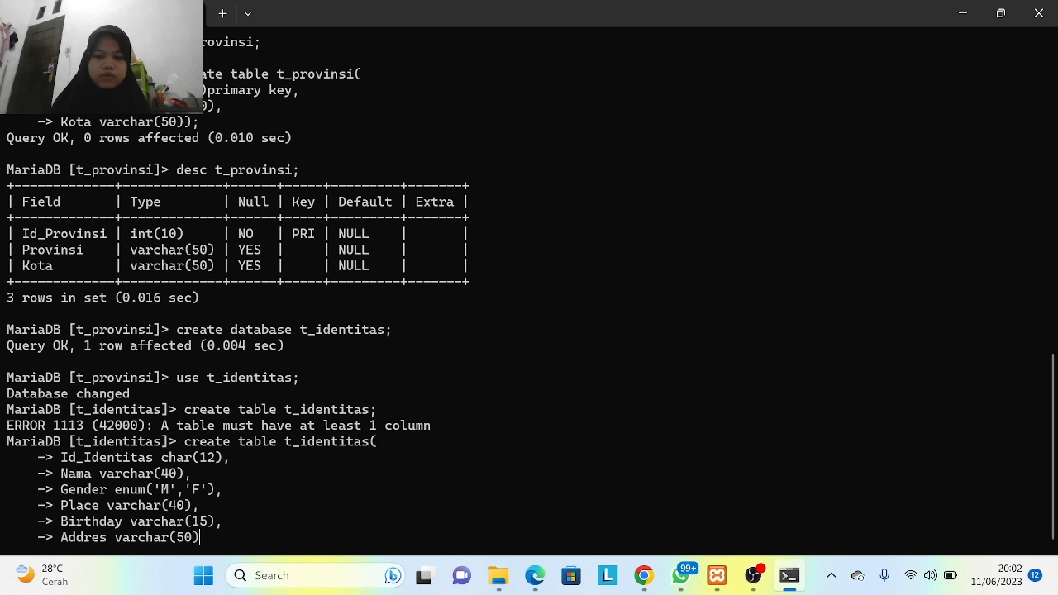
pyautogui.write(',')
# - Add the final ID_Provinsi int(5) column and run the CREATE TABLE statement
pyautogui.press('Return')
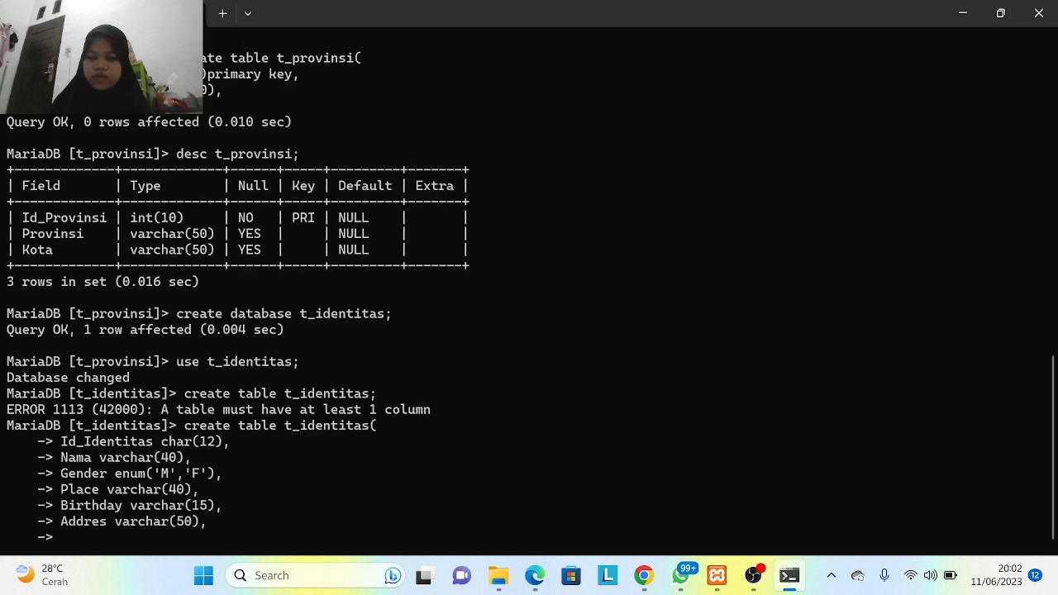
pyautogui.press('capslock')
pyautogui.write('ID_P')
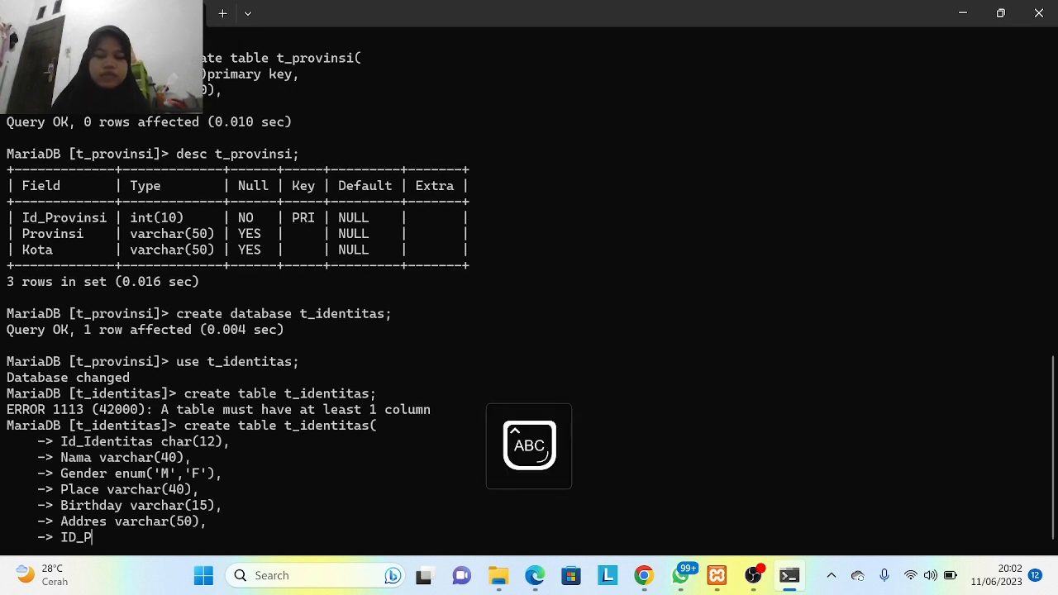
pyautogui.press('capslock')
pyautogui.write('rovi')
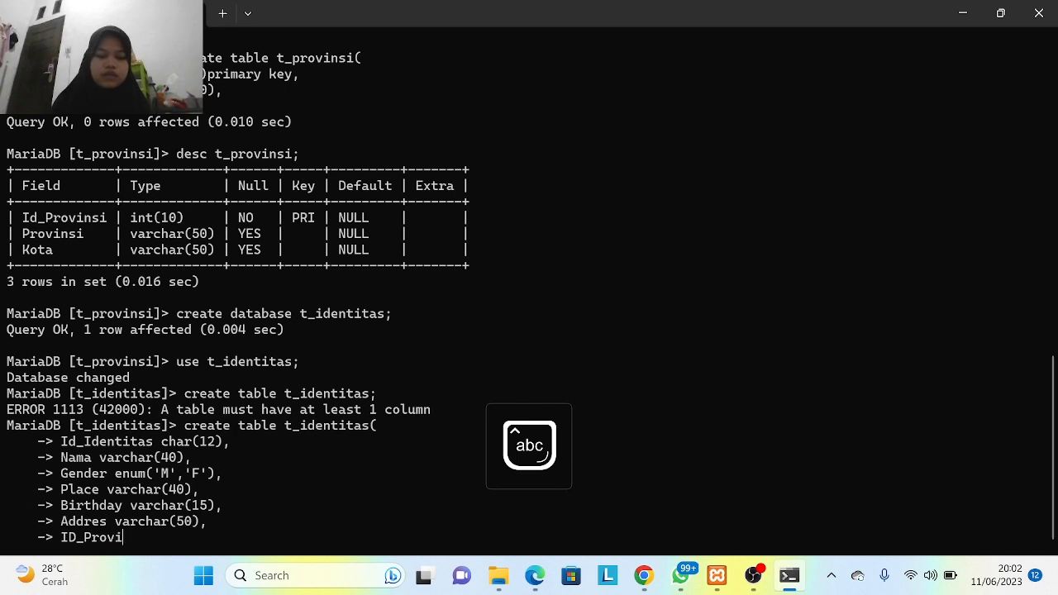
pyautogui.write('nsi ')
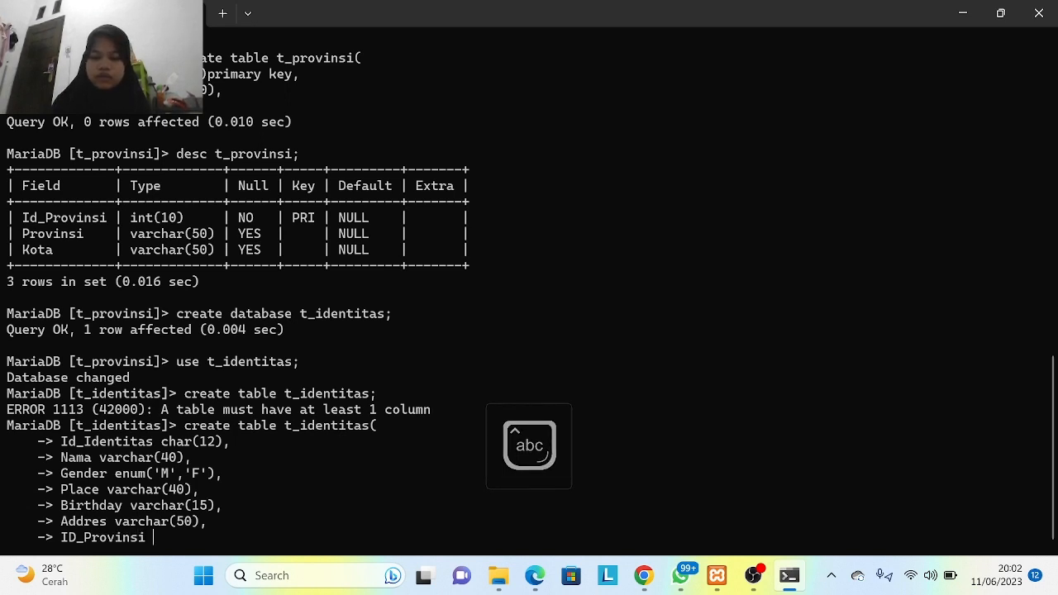
pyautogui.write('int(')
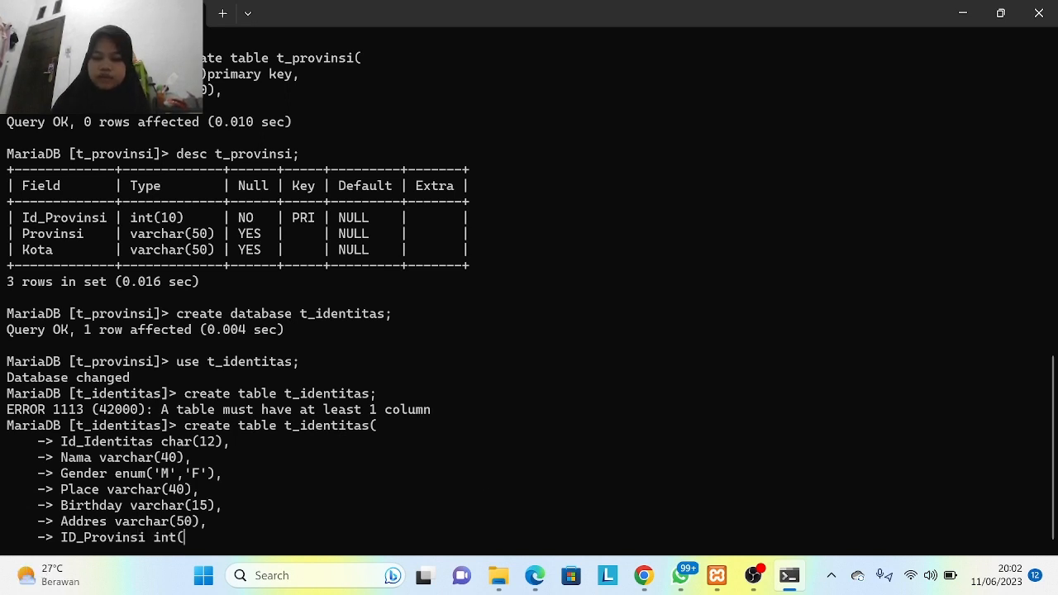
pyautogui.write('5));')
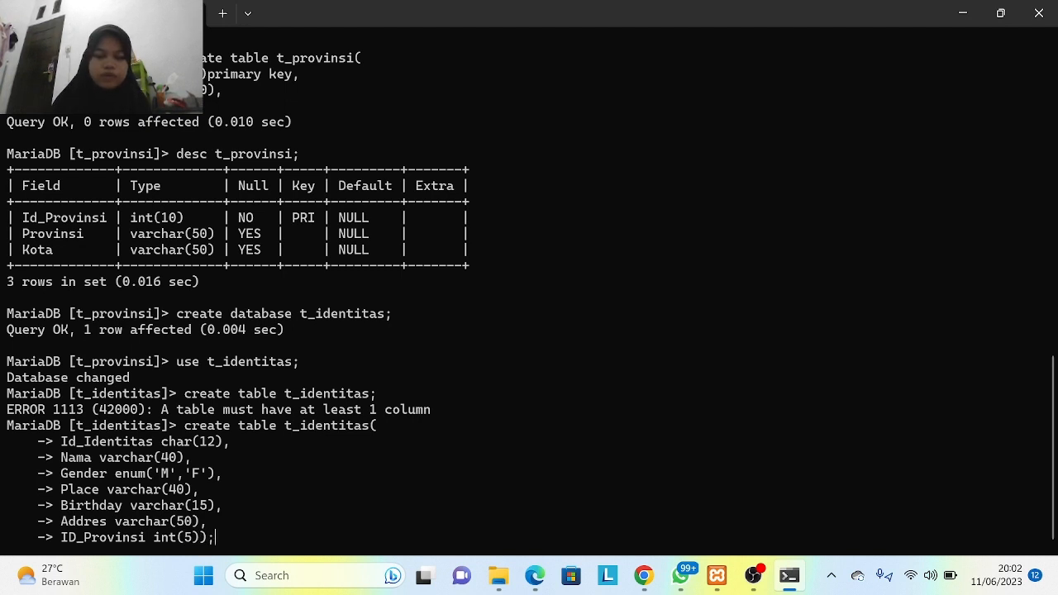
pyautogui.press('Return')
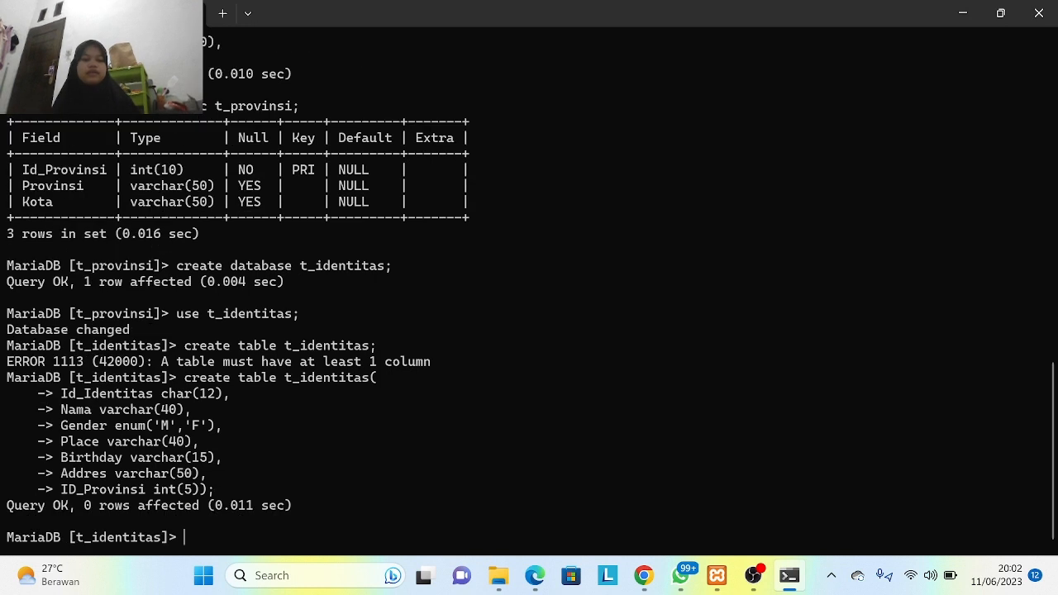
# - Describe t_identitas to confirm its seven columns, then start a blank Access database
pyautogui.write('d')
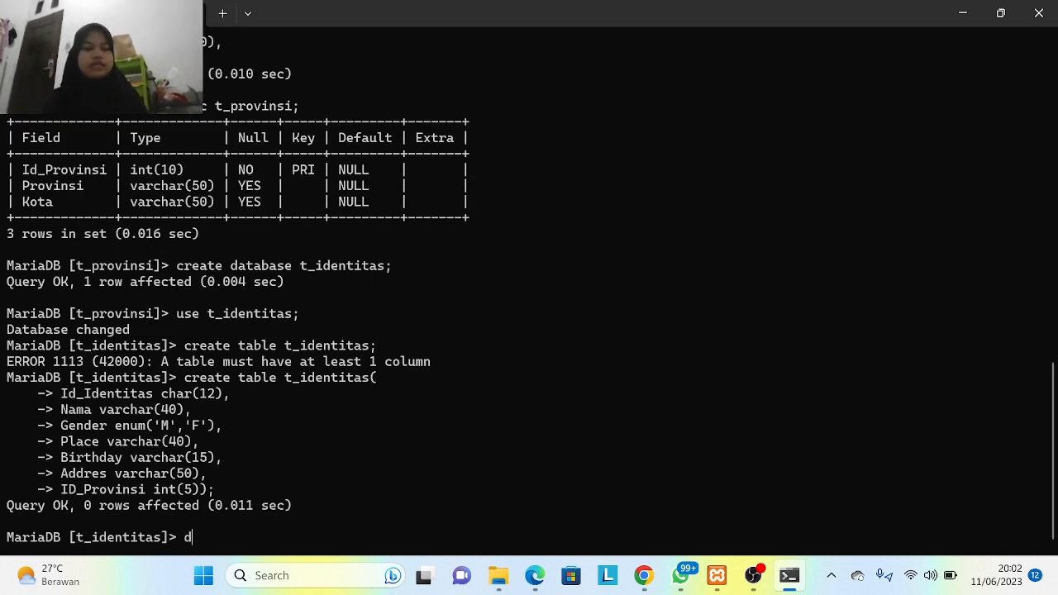
pyautogui.write('esc')
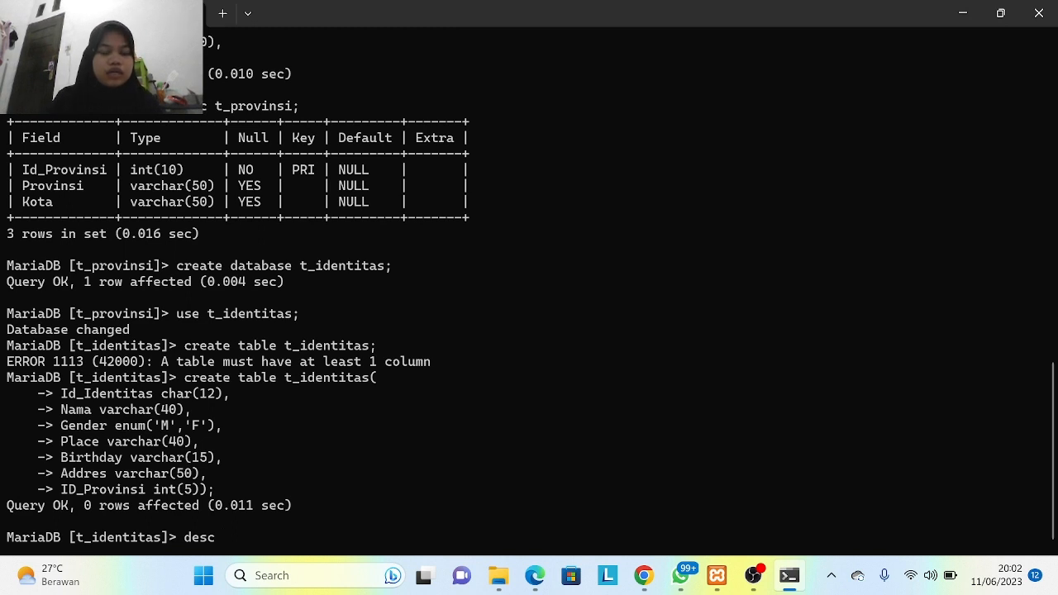
pyautogui.write(' t')
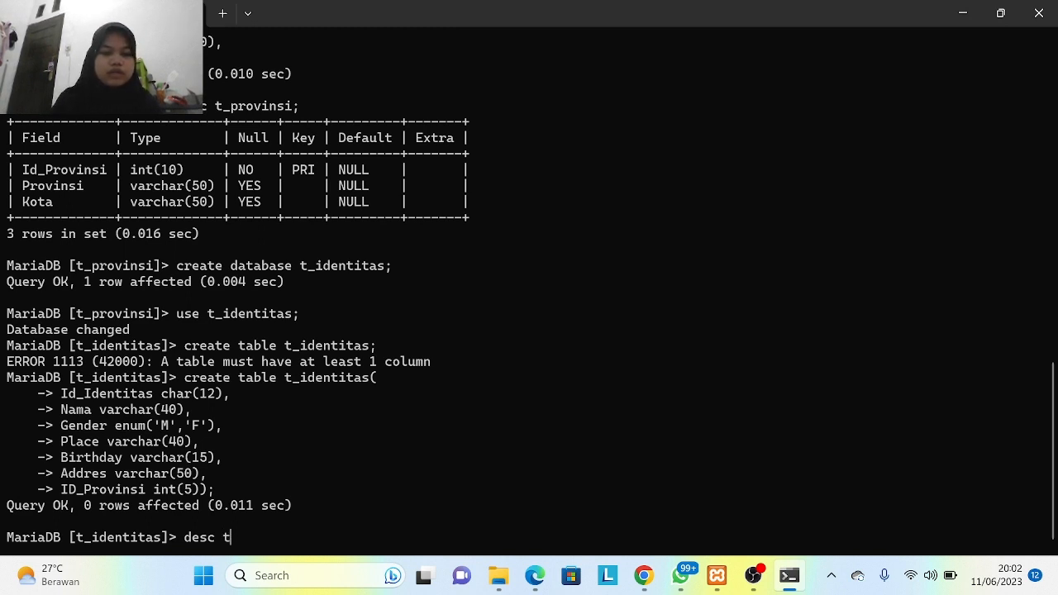
pyautogui.write('_ident')
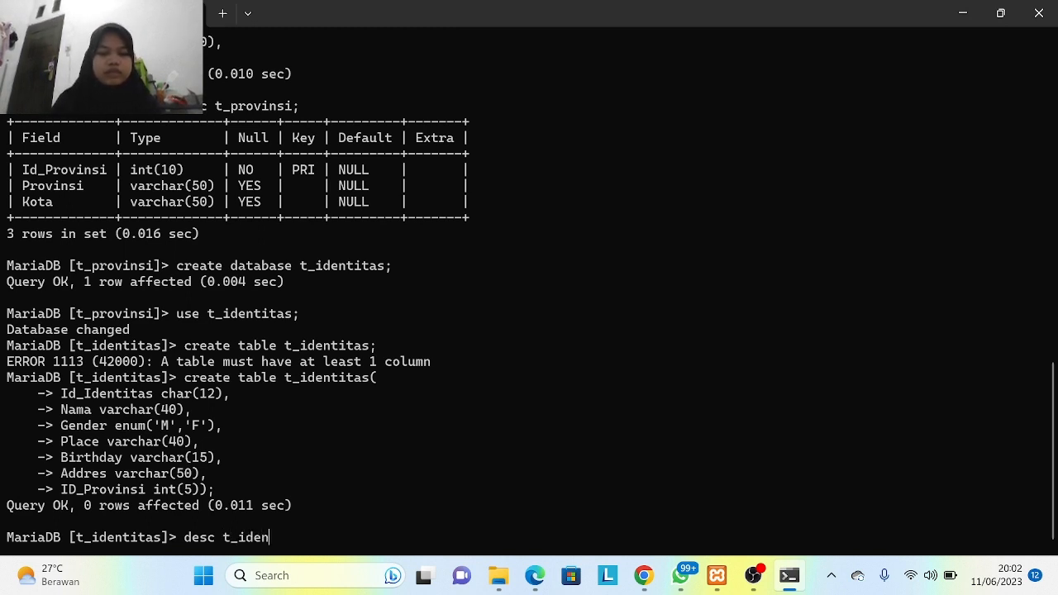
pyautogui.write('itas')
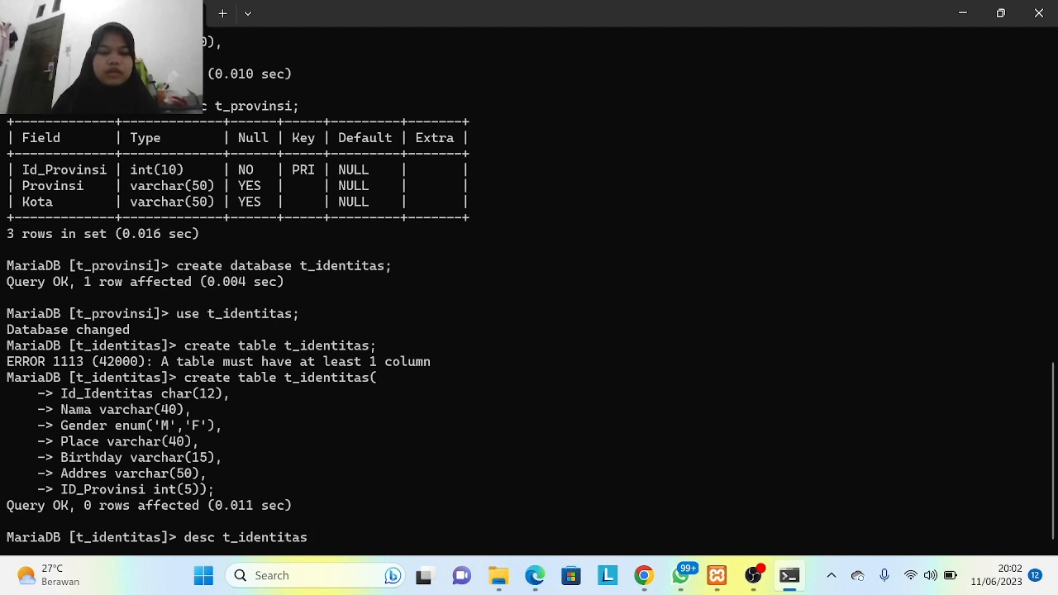
pyautogui.write(';')
pyautogui.press('Return')
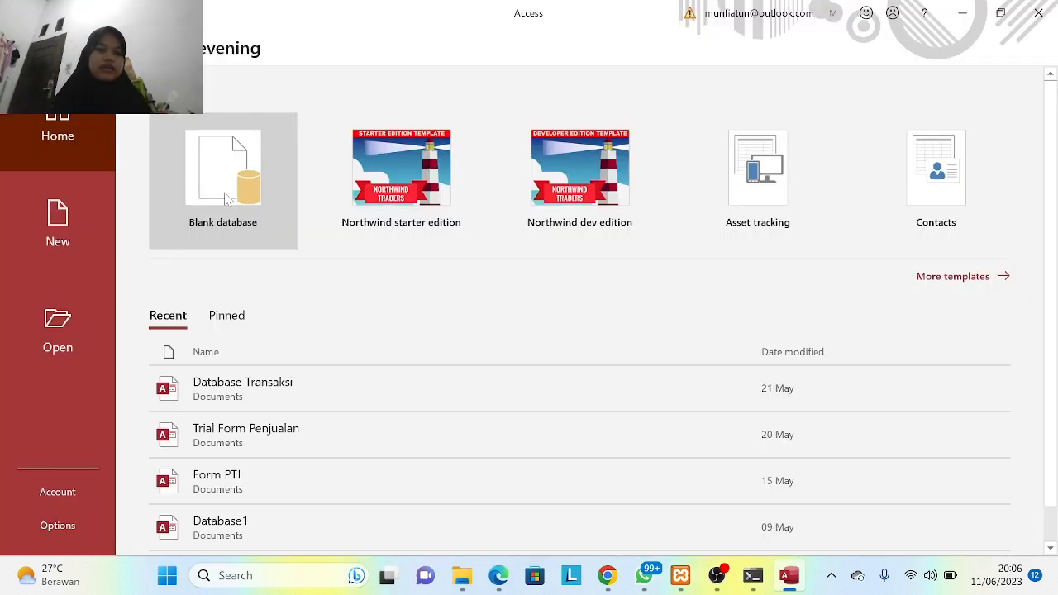
pyautogui.click(228, 199)
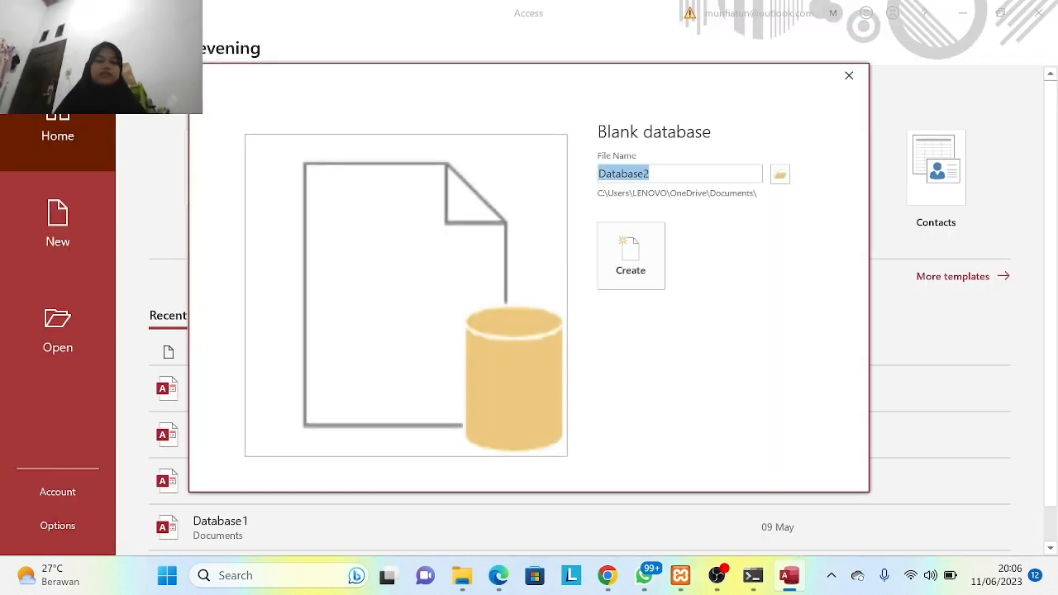
# - Name the new database 'UAP' followed by the author's name and create it
pyautogui.press('BackSpace')
pyautogui.press('capslock')
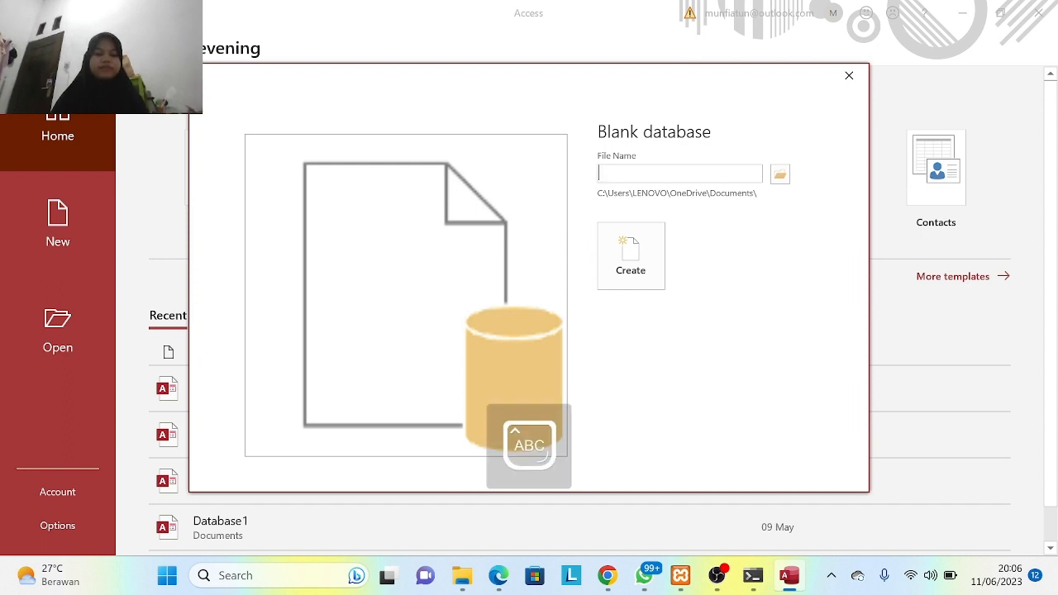
pyautogui.write('UAP m')
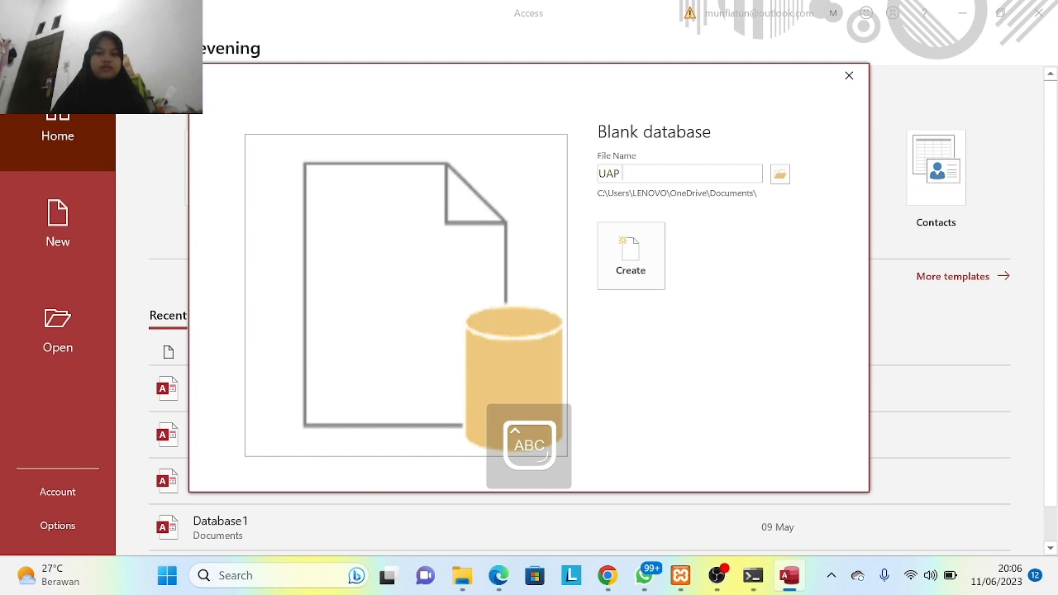
pyautogui.write('UNF')
pyautogui.press('BackSpace')
pyautogui.press('BackSpace')
pyautogui.press('BackSpace')
pyautogui.press('BackSpace')
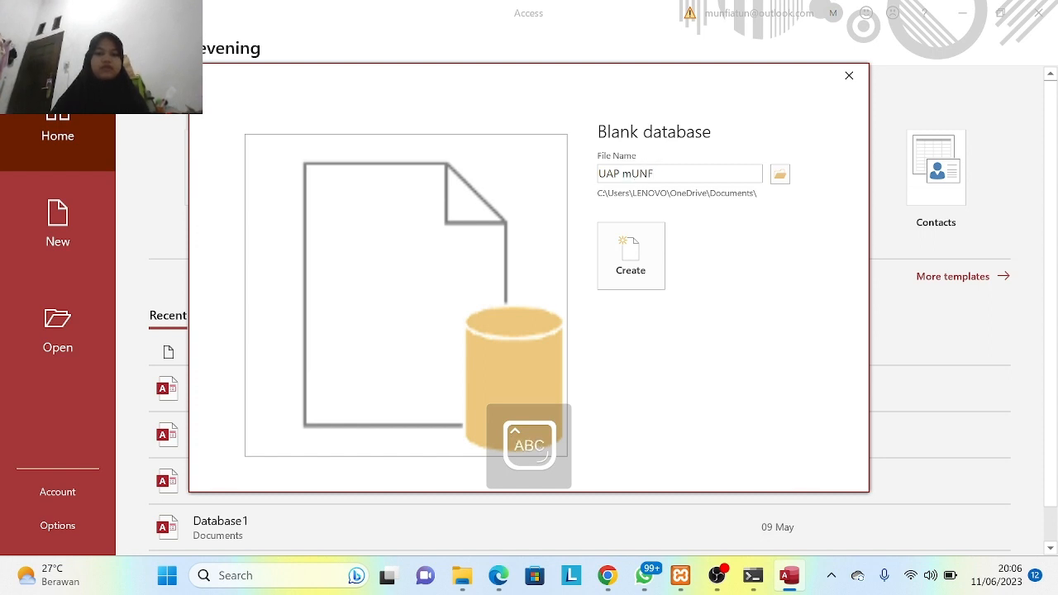
pyautogui.write('M')
pyautogui.press('capslock')
pyautogui.write('unfiatun')
pyautogui.click(647, 255)
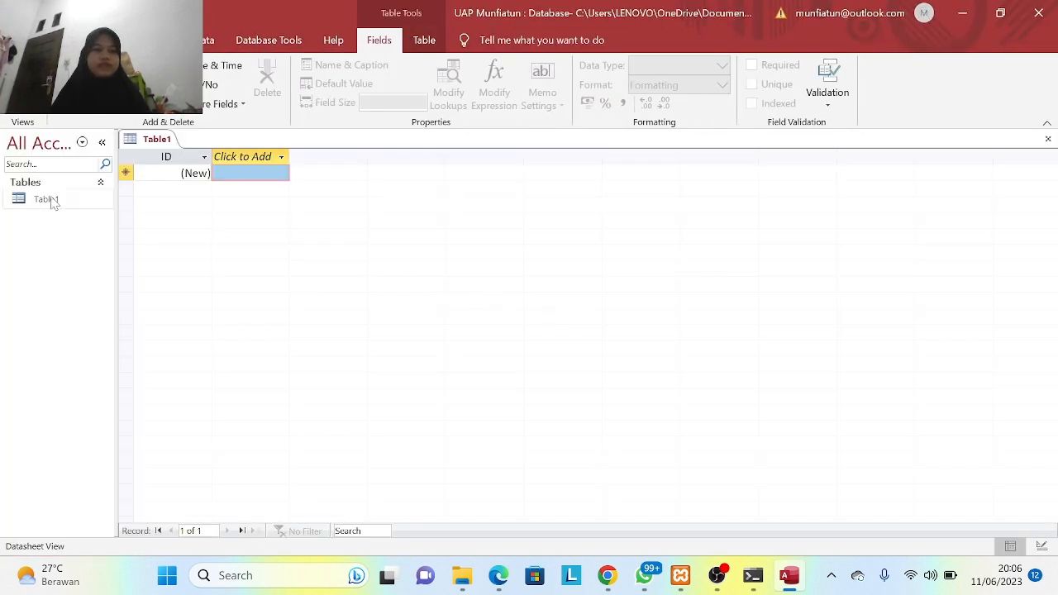
# - Try renaming Table1 from its context menu, then dismiss the cannot-rename warning
pyautogui.click(52, 203)
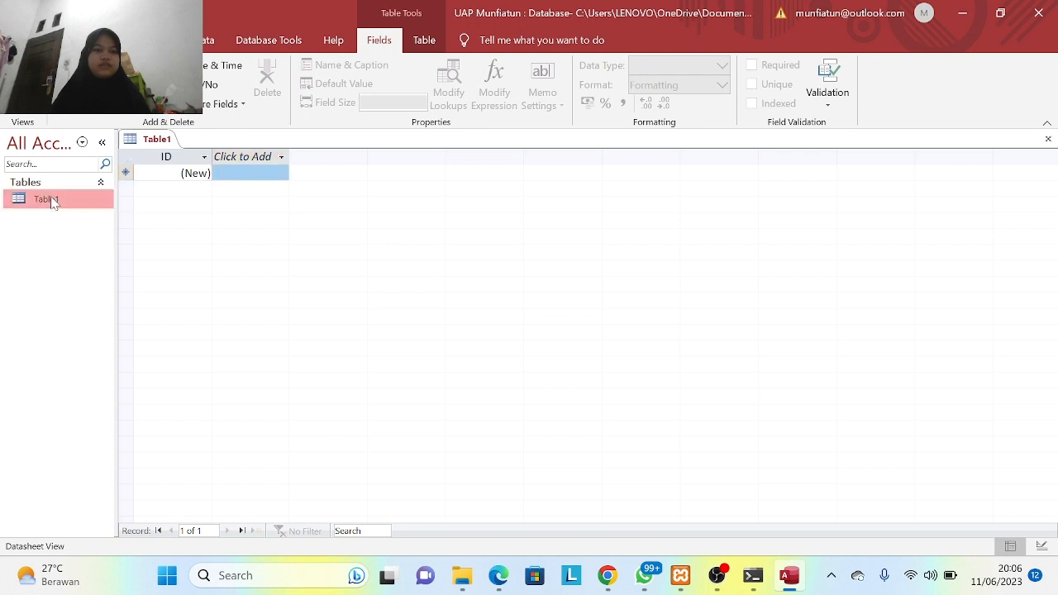
pyautogui.rightClick(52, 203)
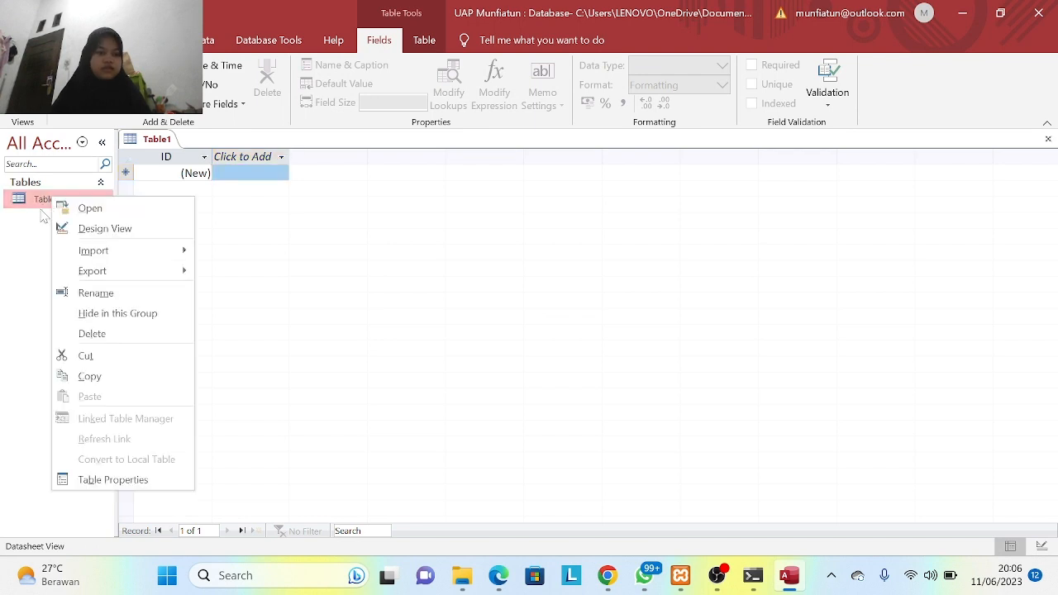
pyautogui.click(70, 292)
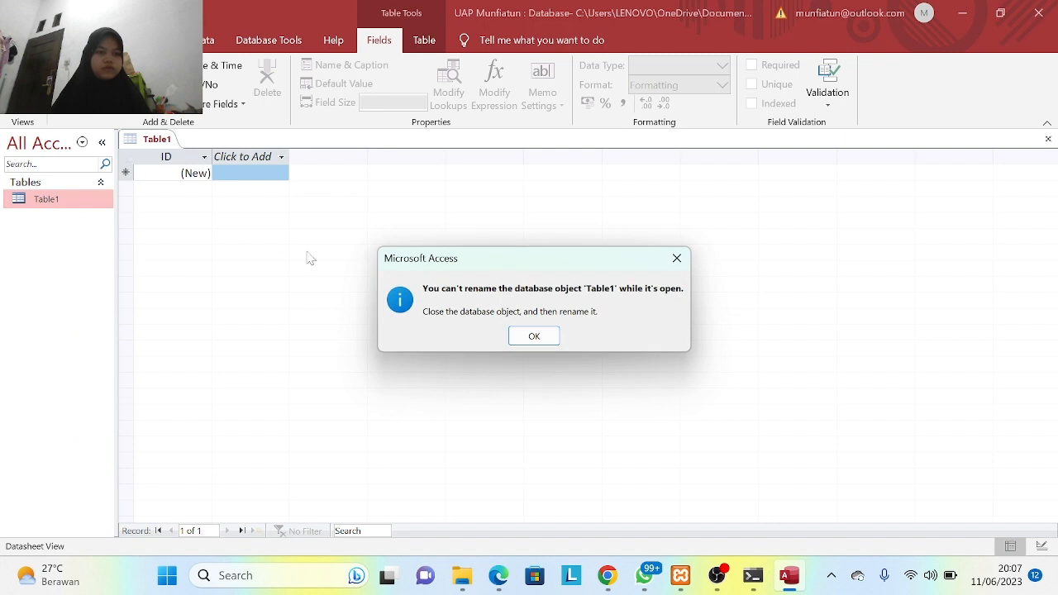
pyautogui.click(544, 337)
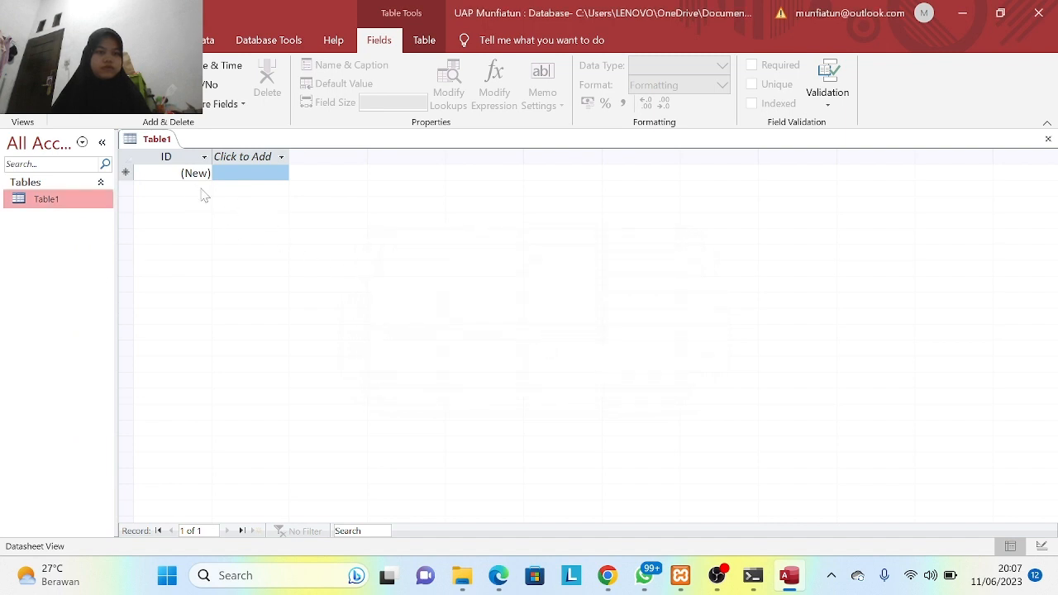
# - Switch Table1 to Design View and save it as t_Provinsi
pyautogui.click(24, 117)
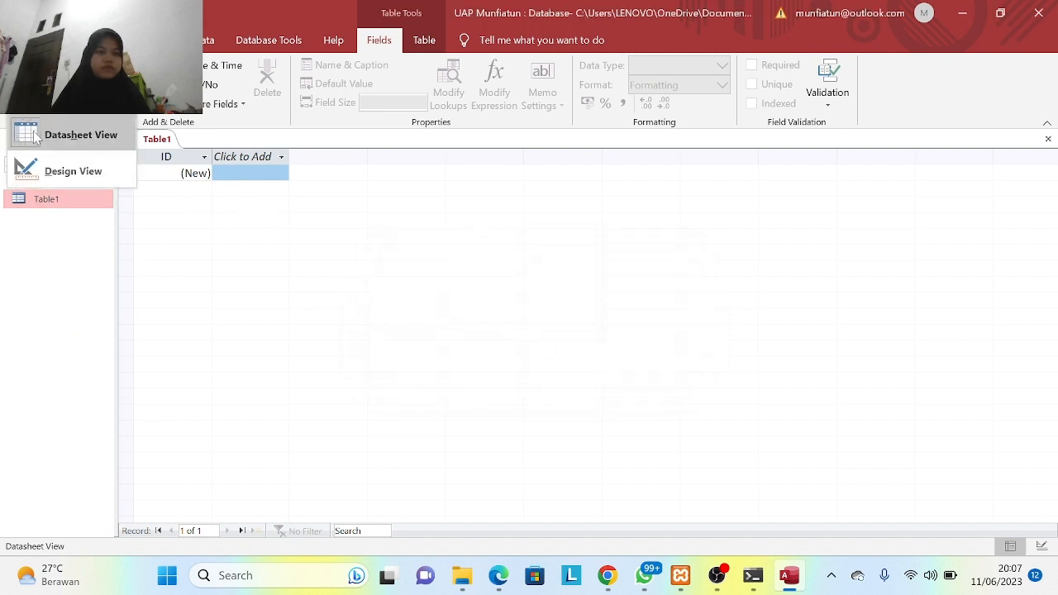
pyautogui.click(51, 172)
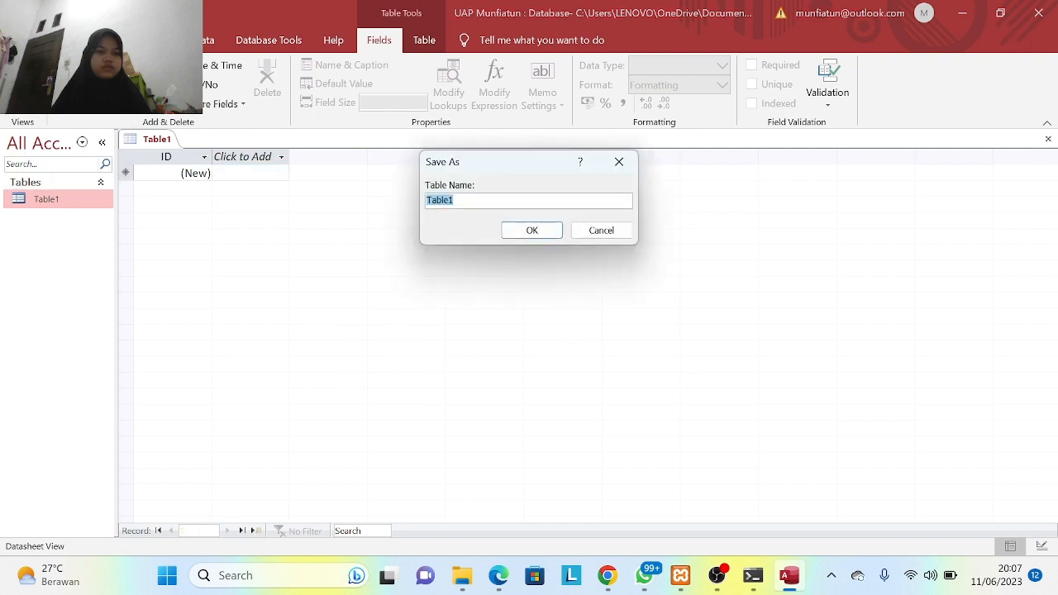
pyautogui.press('BackSpace')
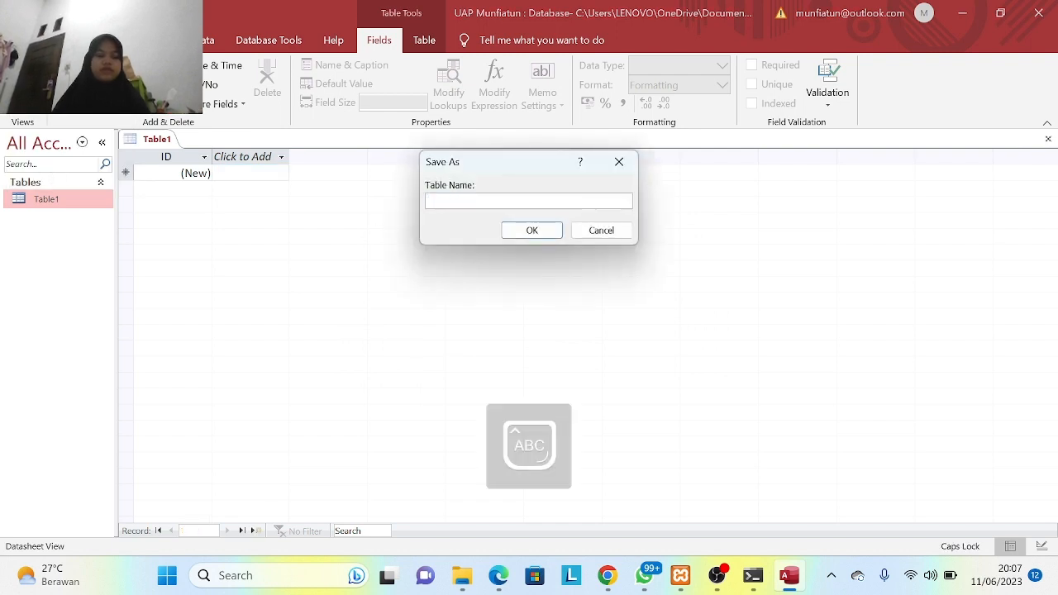
pyautogui.write('t ')
pyautogui.write('Provinsi')
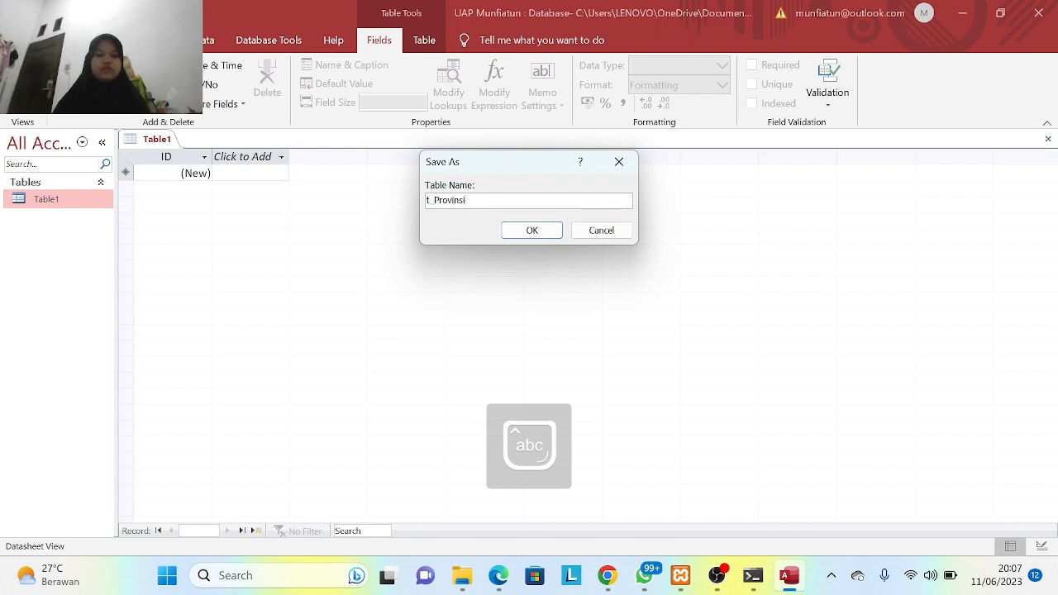
pyautogui.click(543, 235)
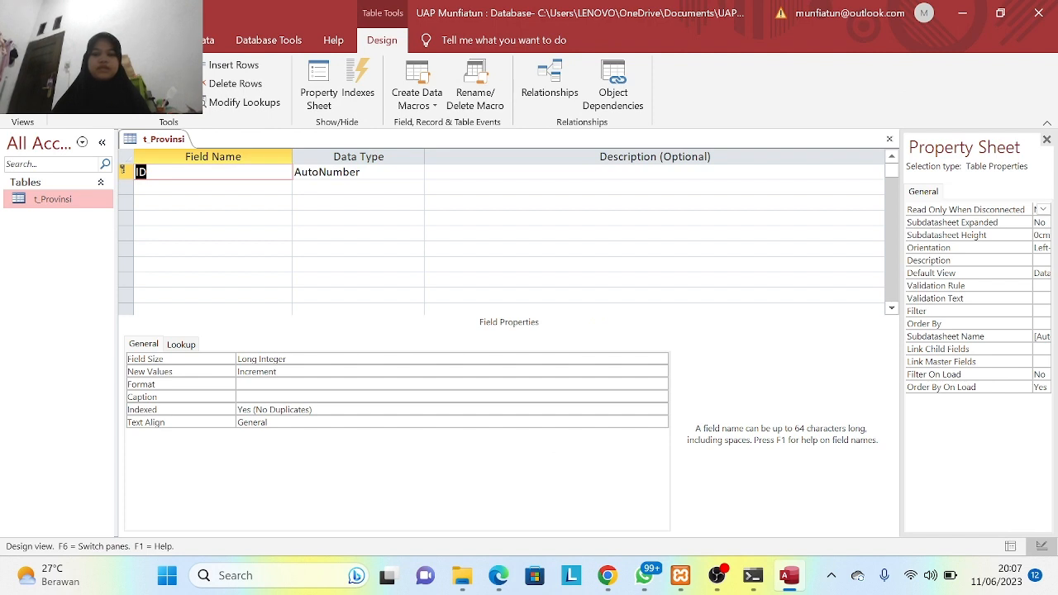
# - Rename the default ID field to Id_Provinsi
pyautogui.press('Delete')
pyautogui.press('capslock')
pyautogui.write('I')
pyautogui.press('capslock')
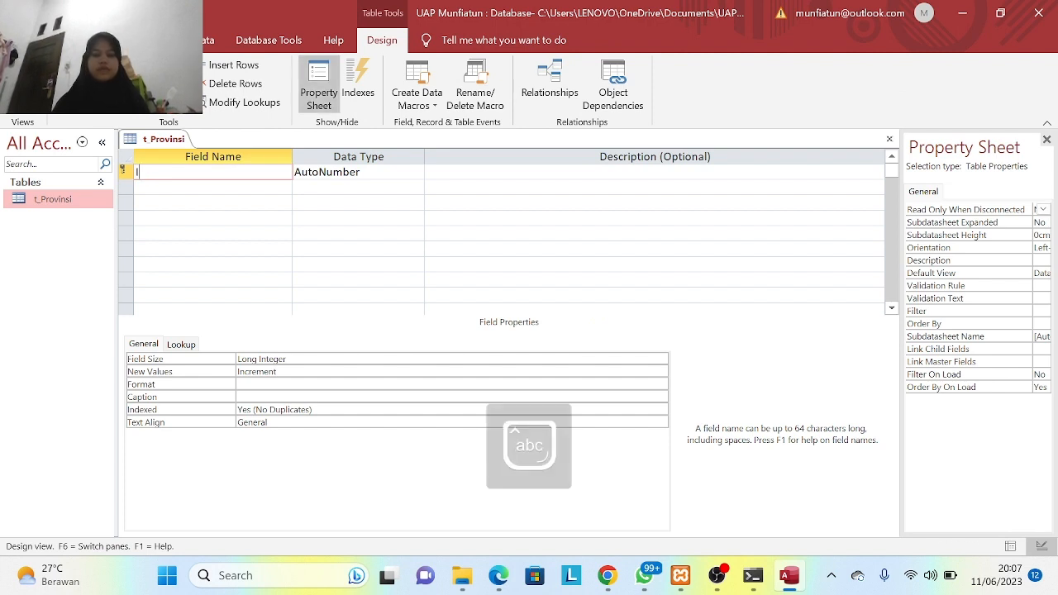
pyautogui.write('d_')
pyautogui.press('capslock')
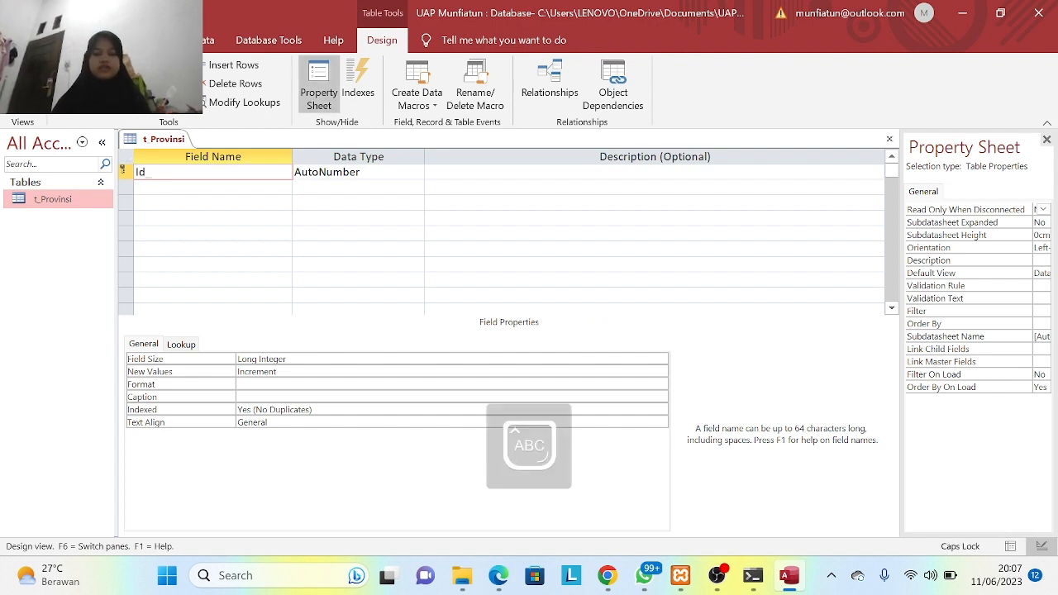
pyautogui.write('P')
pyautogui.press('capslock')
pyautogui.write('rovinsi')
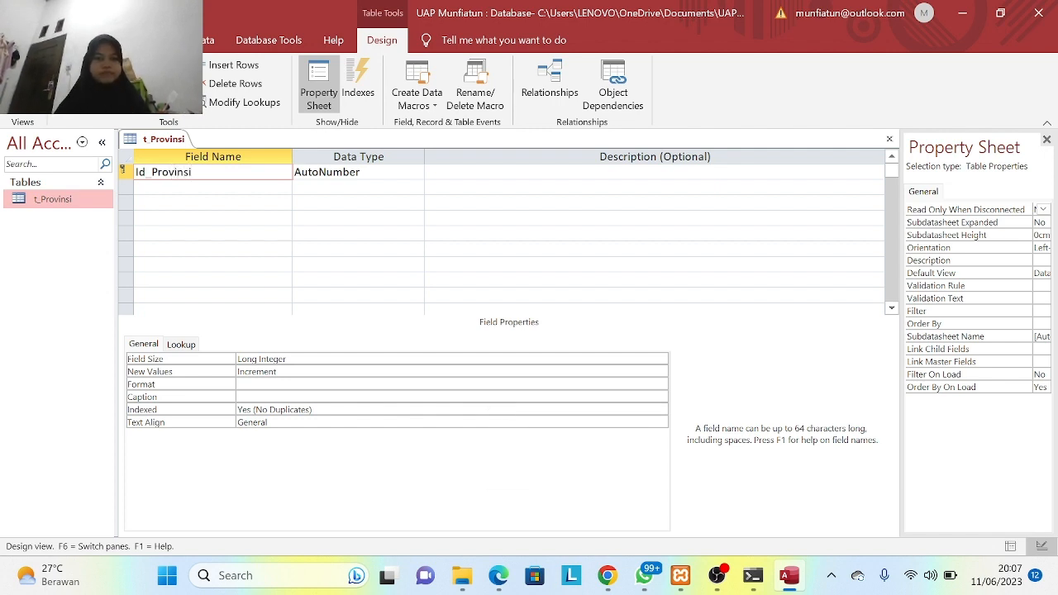
# - Add Provinsi and Kota as Short Text fields below Id_Provinsi
pyautogui.click(212, 188)
pyautogui.press('capslock')
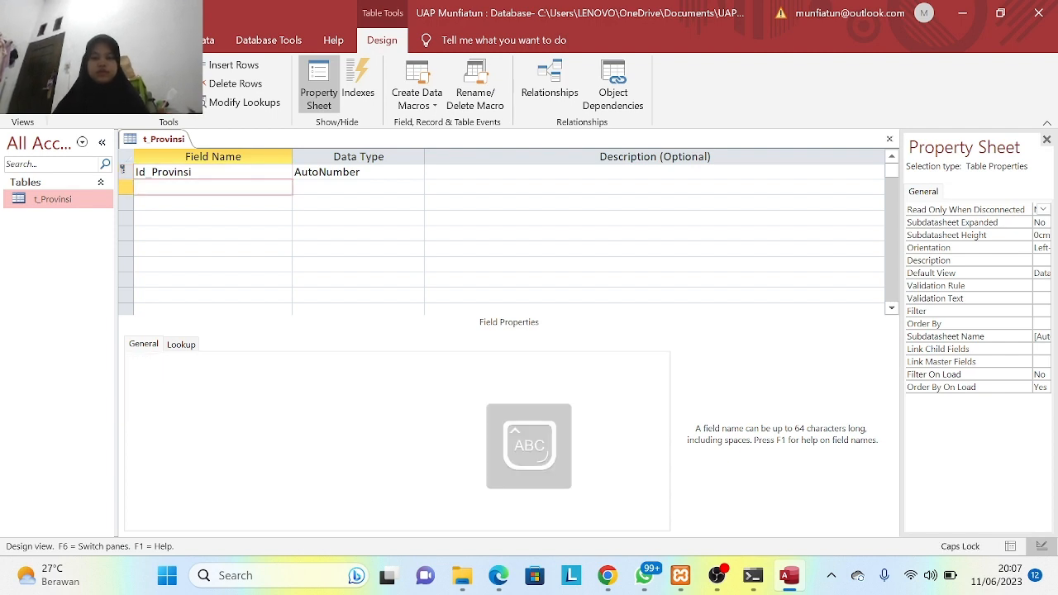
pyautogui.write('P')
pyautogui.press('capslock')
pyautogui.write('ro')
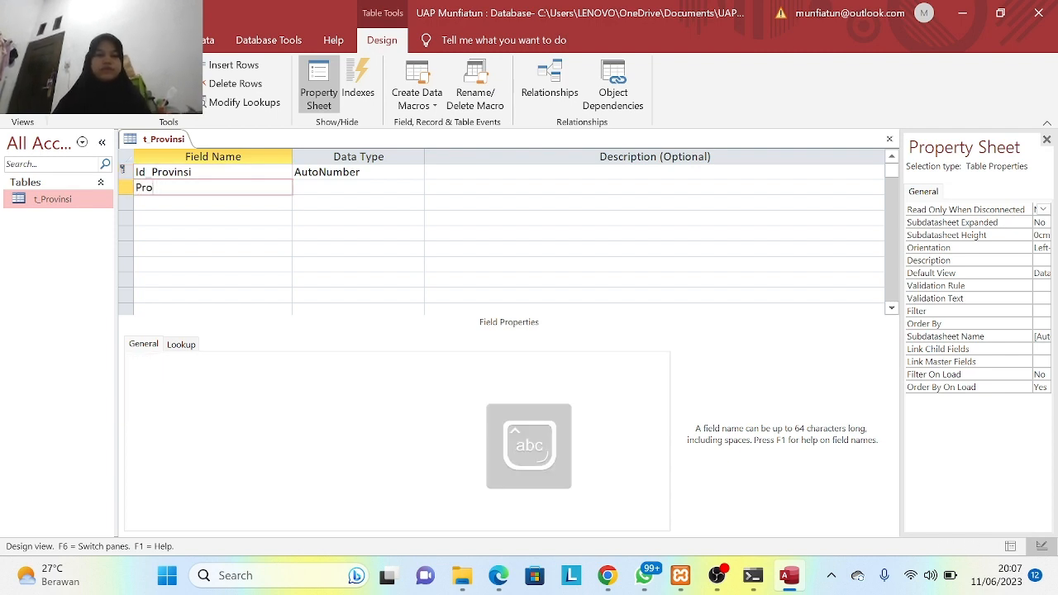
pyautogui.write('vinsi')
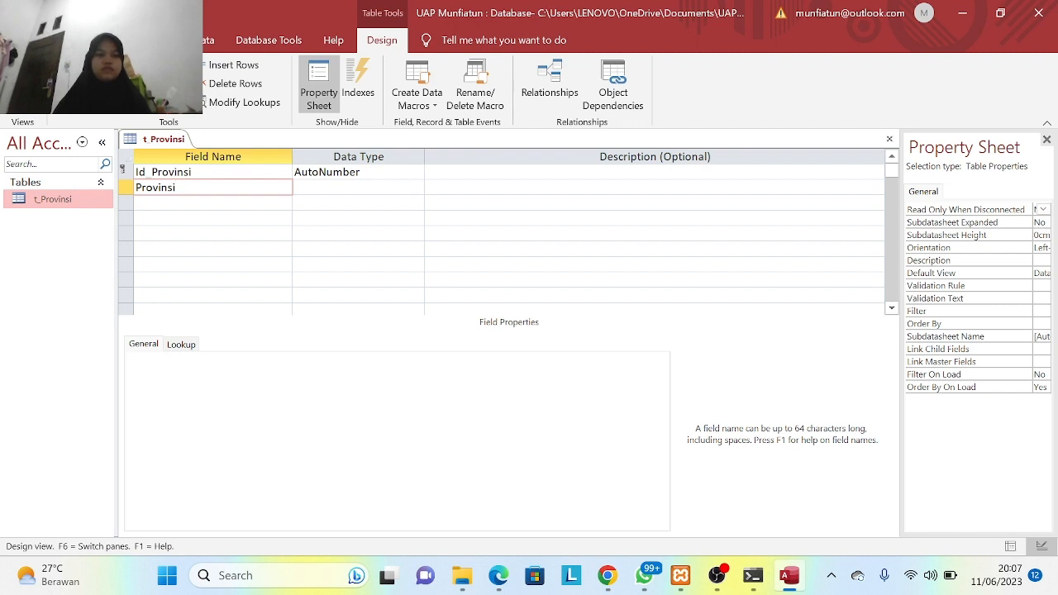
pyautogui.press('Down')
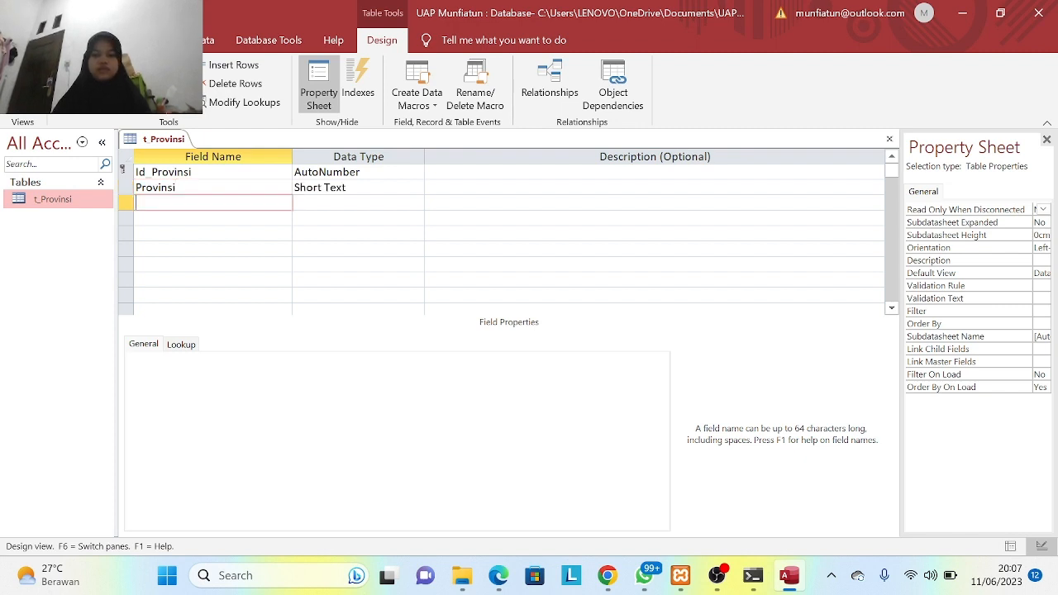
pyautogui.write('Kota')
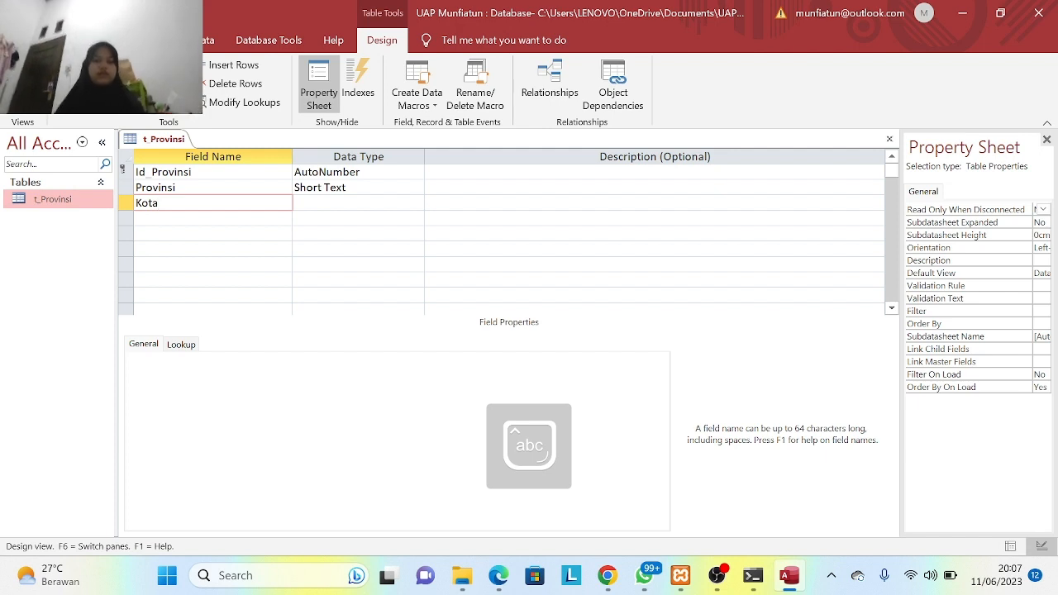
pyautogui.click(352, 218)
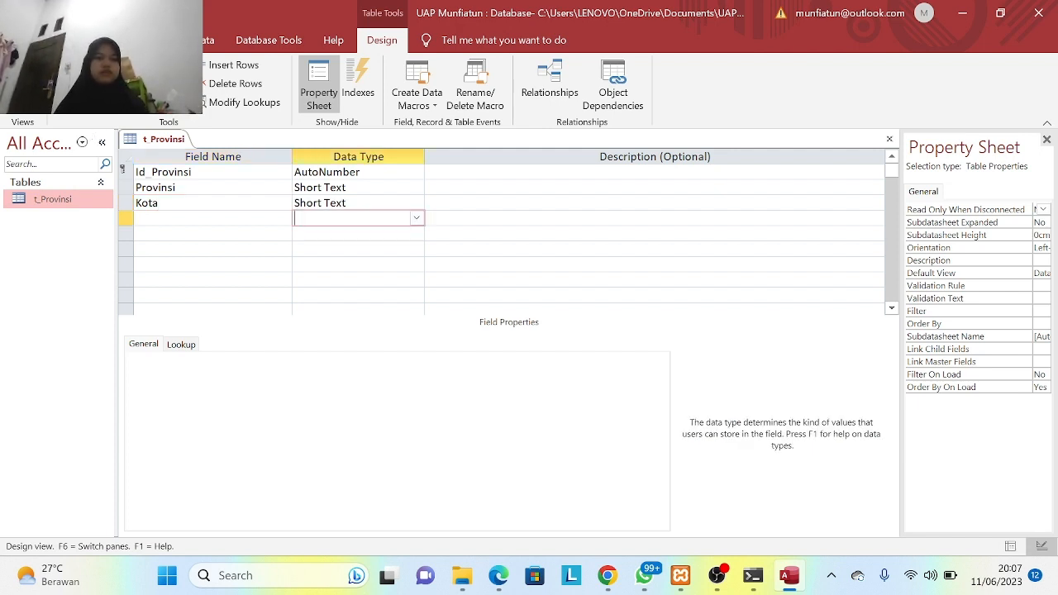
# - Save t_Provinsi and switch it to Datasheet View
pyautogui.click(22, 103)
pyautogui.click(62, 139)
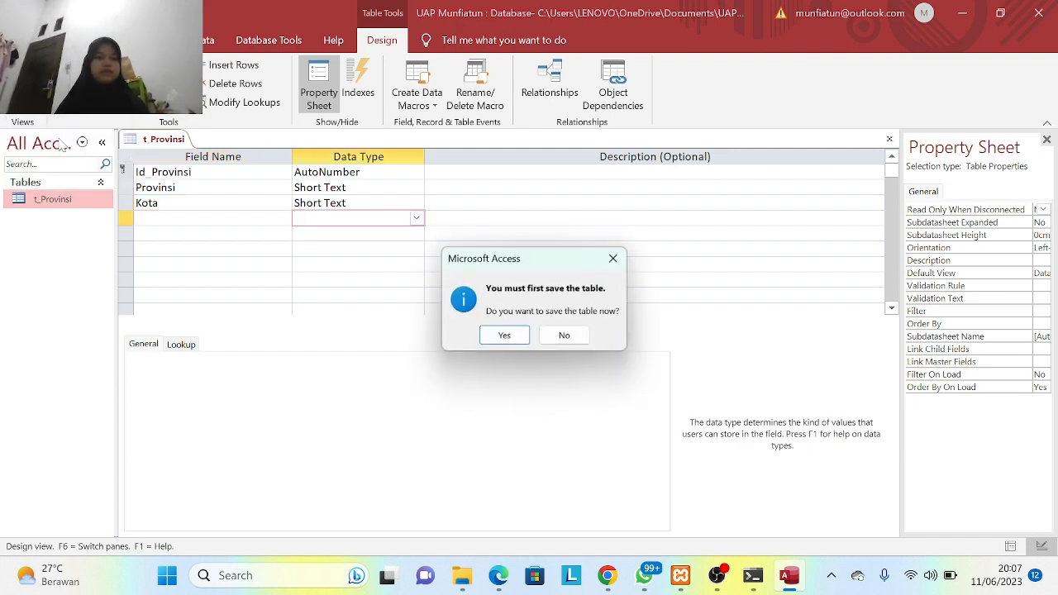
pyautogui.click(521, 339)
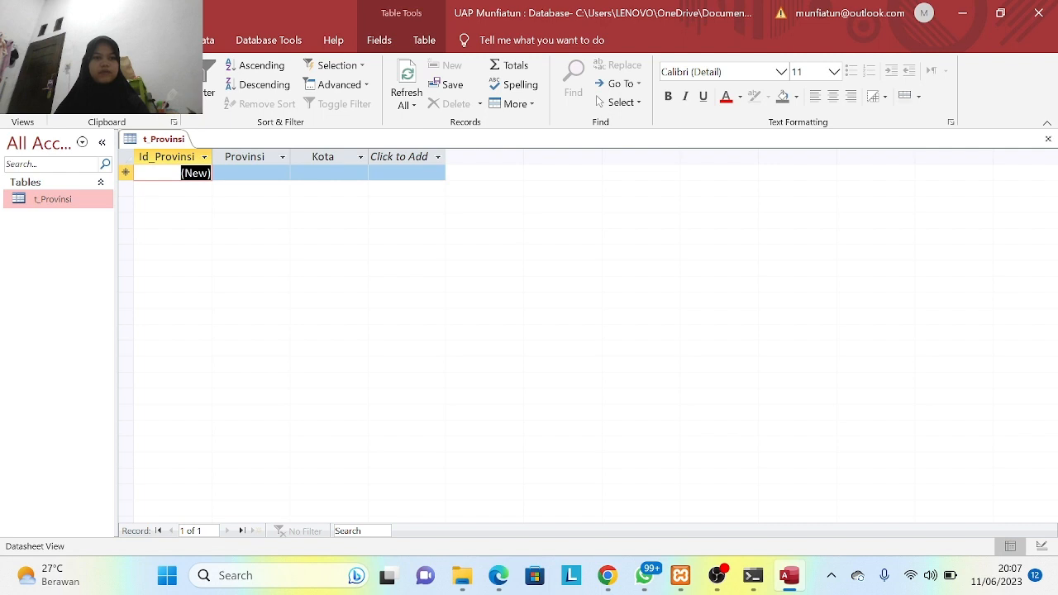
# - Create a new blank table and switch it to Design View
pyautogui.click(115, 40)
pyautogui.click(86, 83)
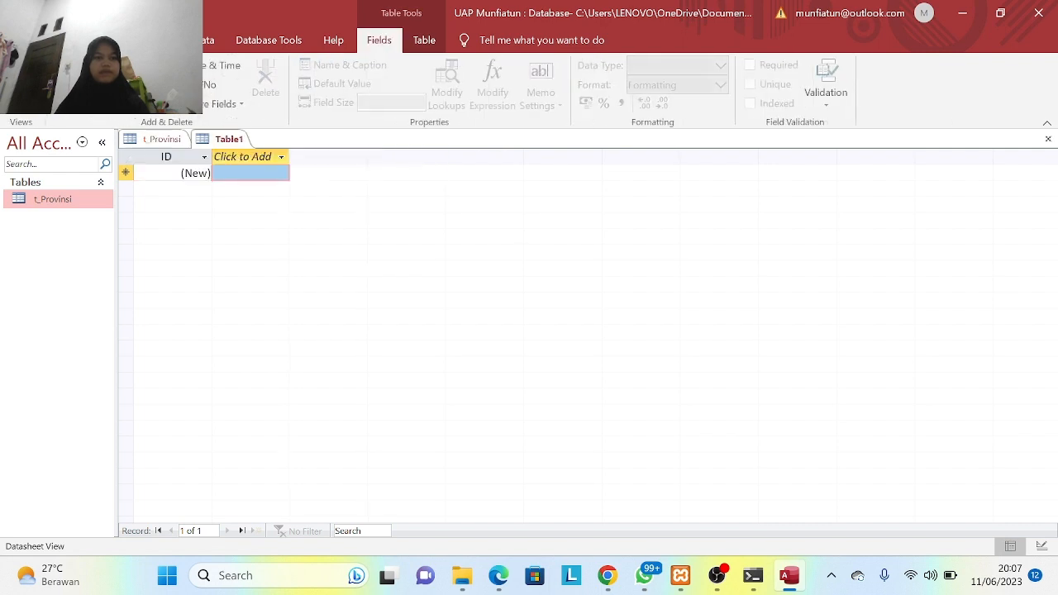
pyautogui.click(59, 220)
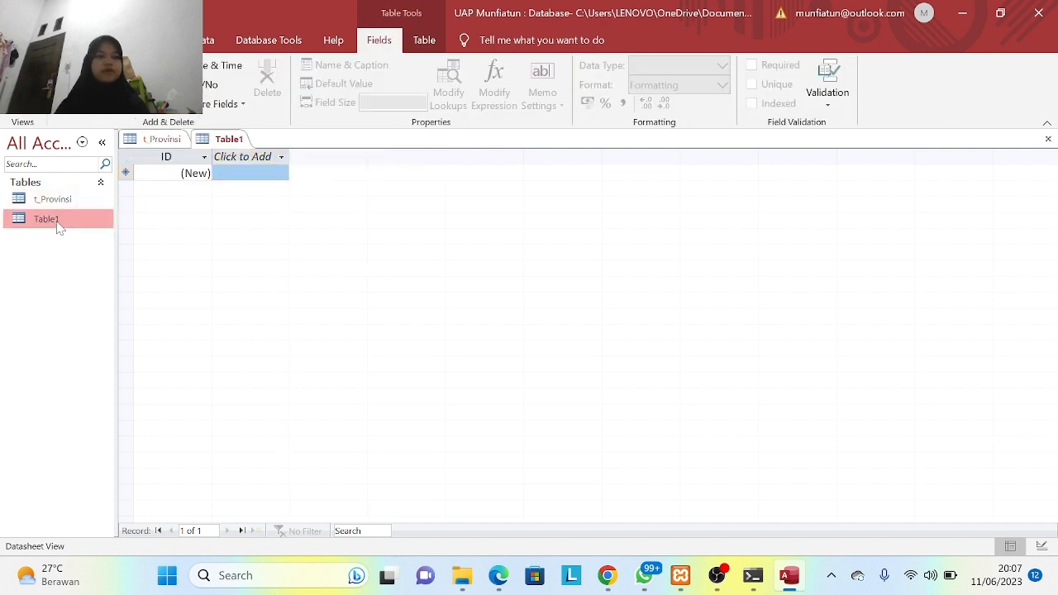
pyautogui.click(22, 99)
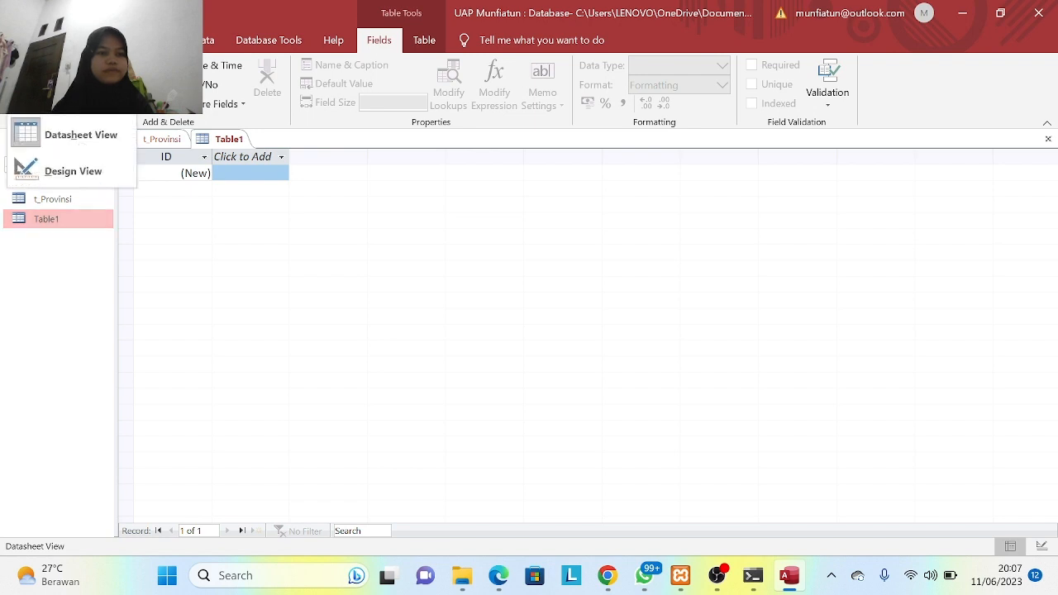
pyautogui.click(58, 170)
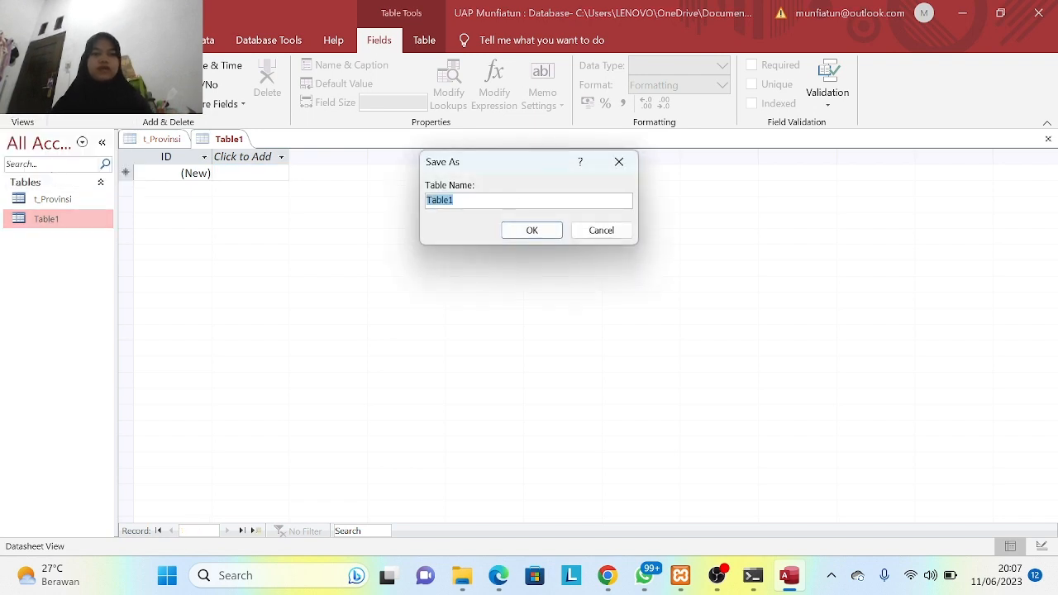
# - Save the new table under the name t_Identitas
pyautogui.press('BackSpace')
pyautogui.press('capslock')
pyautogui.write('T')
pyautogui.press('capslock')
pyautogui.press('BackSpace')
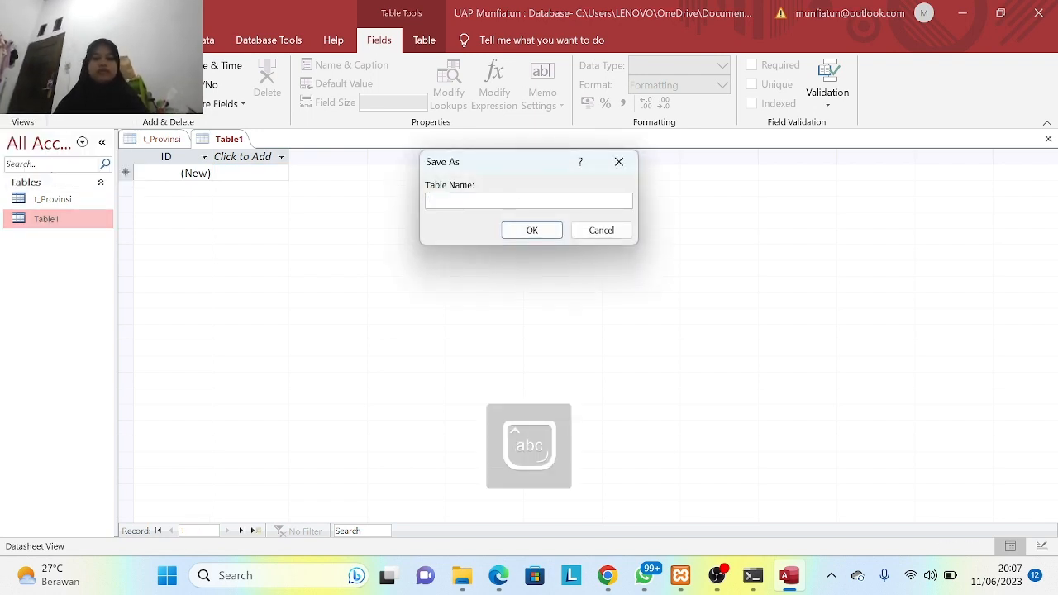
pyautogui.write('t_')
pyautogui.press('capslock')
pyautogui.write('I')
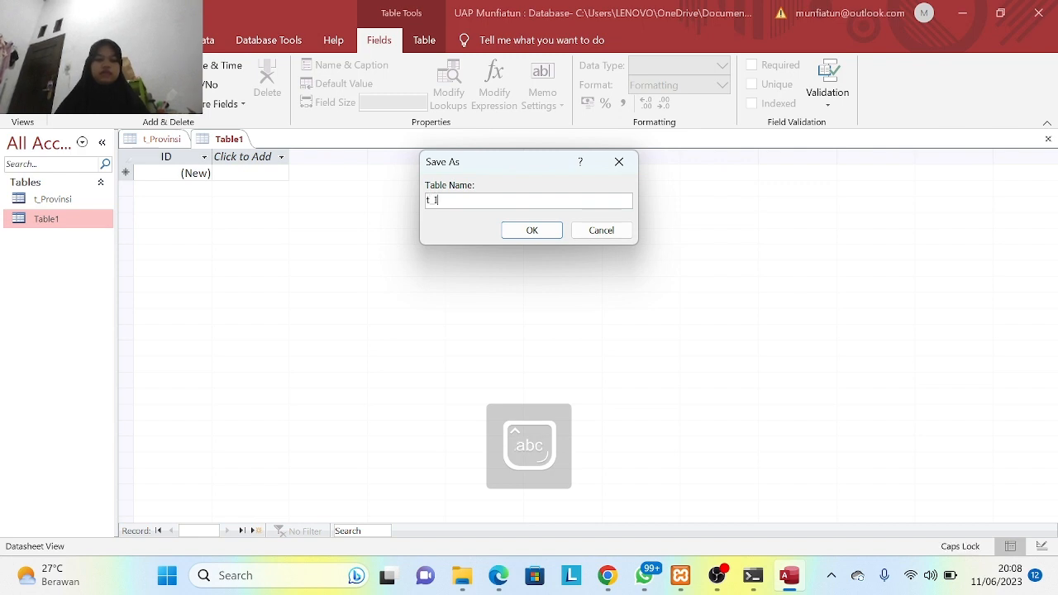
pyautogui.press('capslock')
pyautogui.write('dentita')
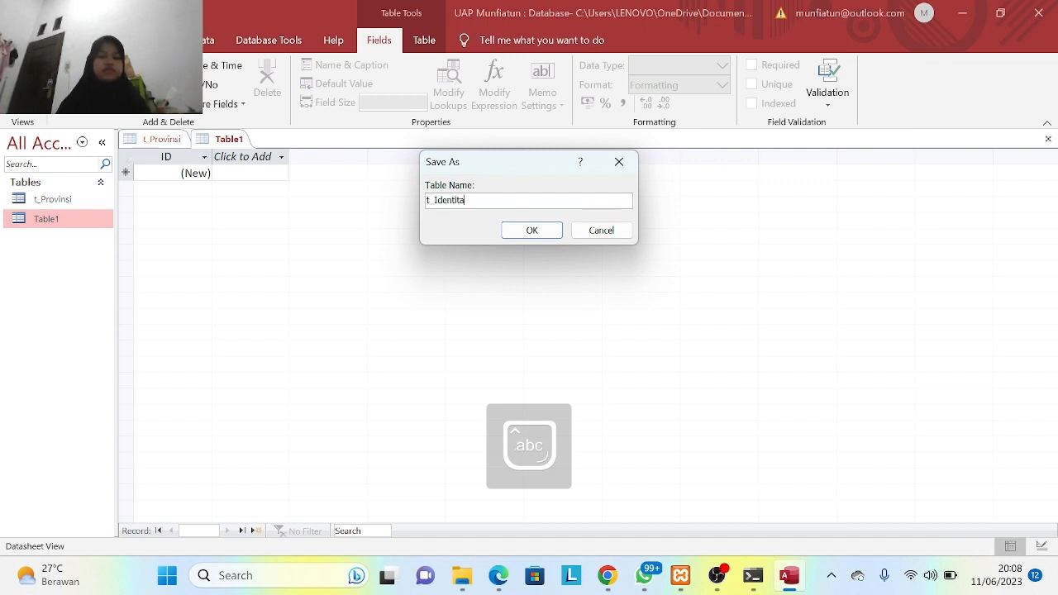
pyautogui.write('s')
pyautogui.click(533, 230)
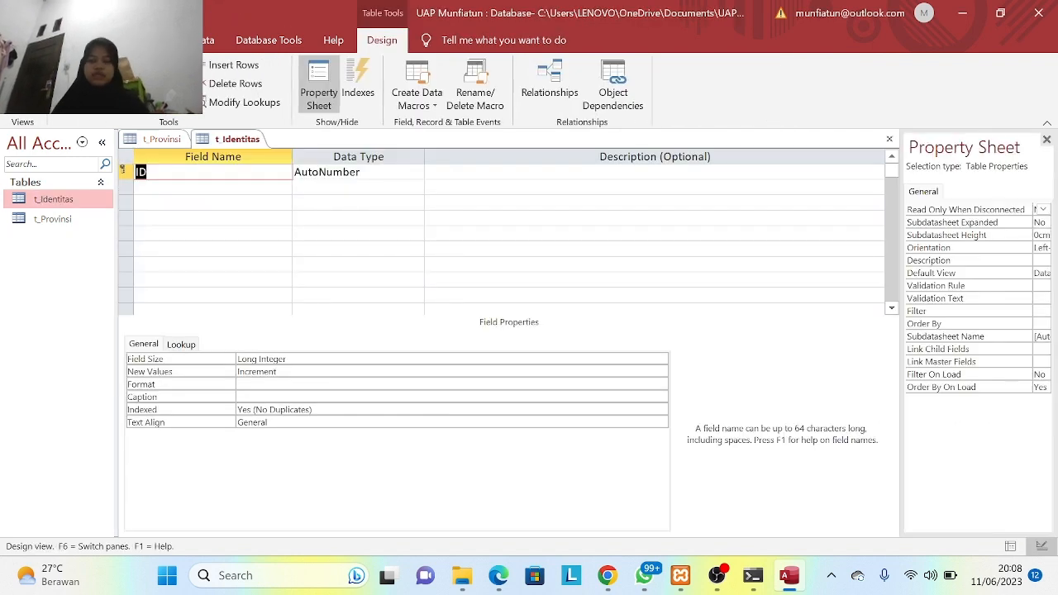
# - Rename the default ID field to ID_Identitas
pyautogui.press('BackSpace')
pyautogui.press('capslock')
pyautogui.write('ID')
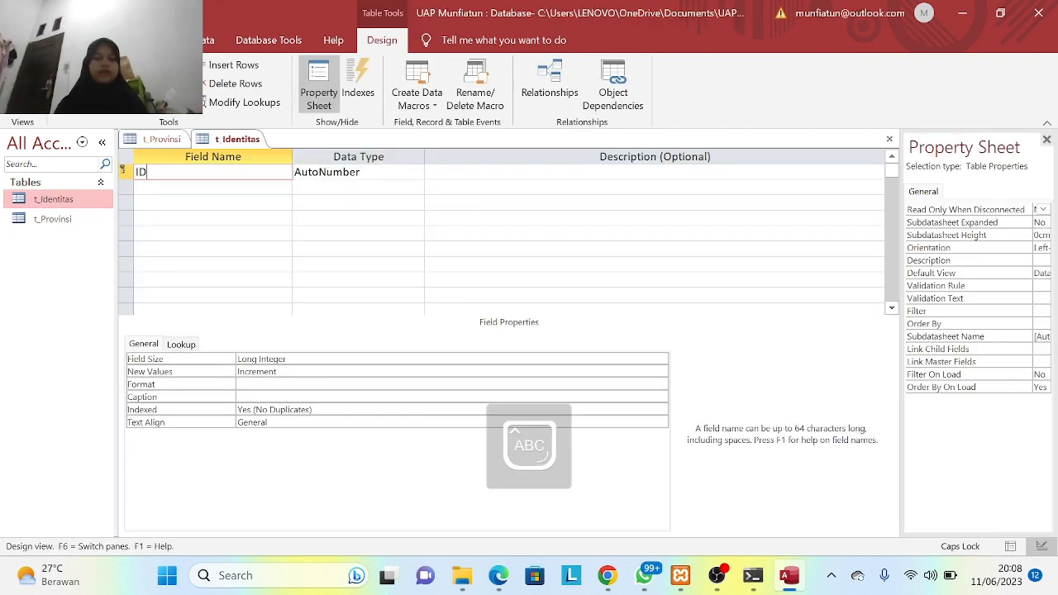
pyautogui.press('capslock')
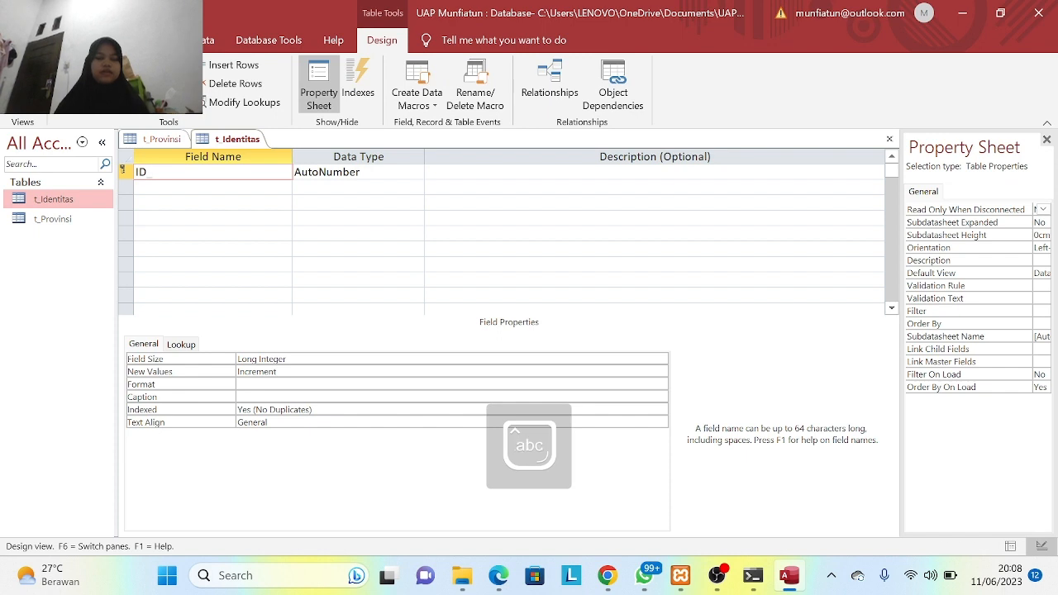
pyautogui.write('_Identi')
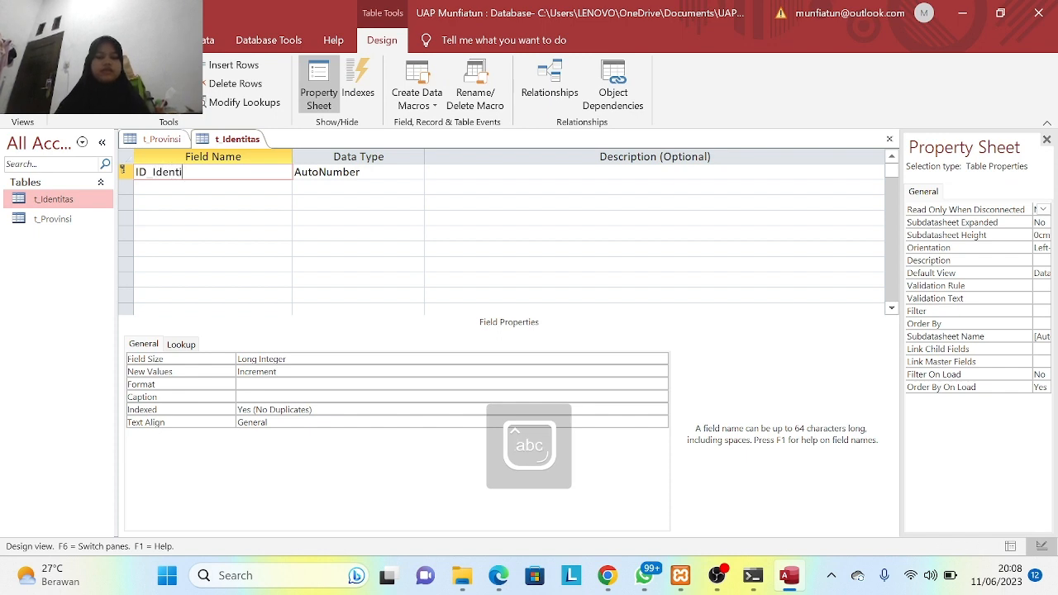
pyautogui.write('tas')
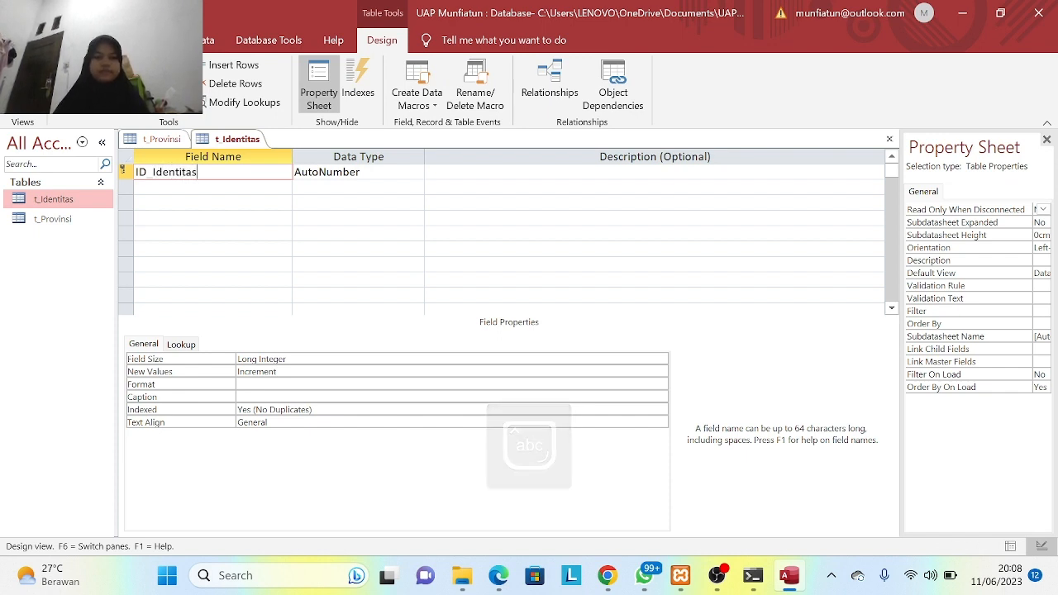
# - Add Nama, Gender and Place as Short Text fields
pyautogui.click(213, 188)
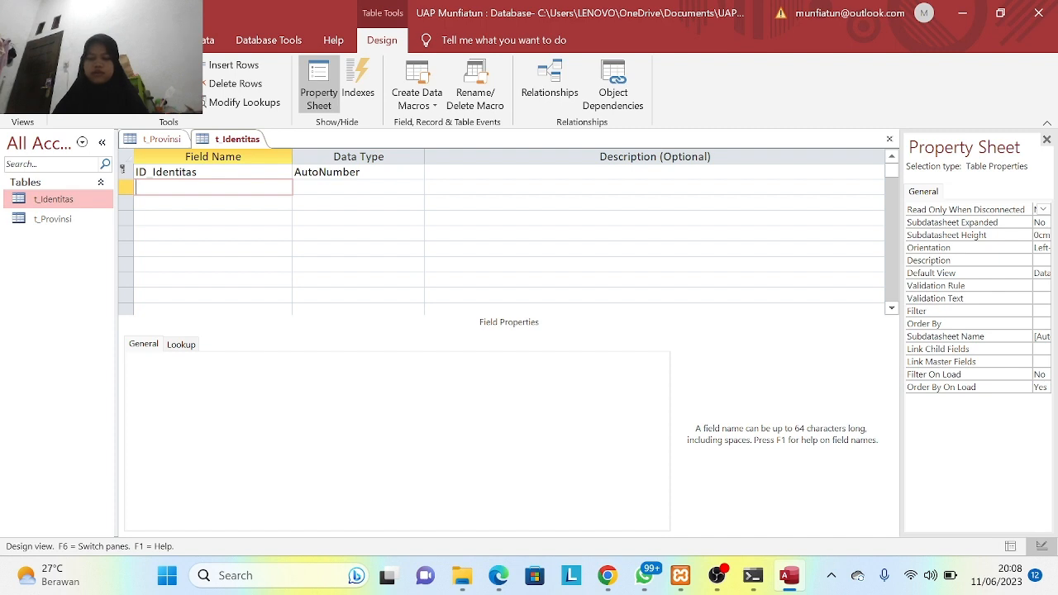
pyautogui.write('Nama')
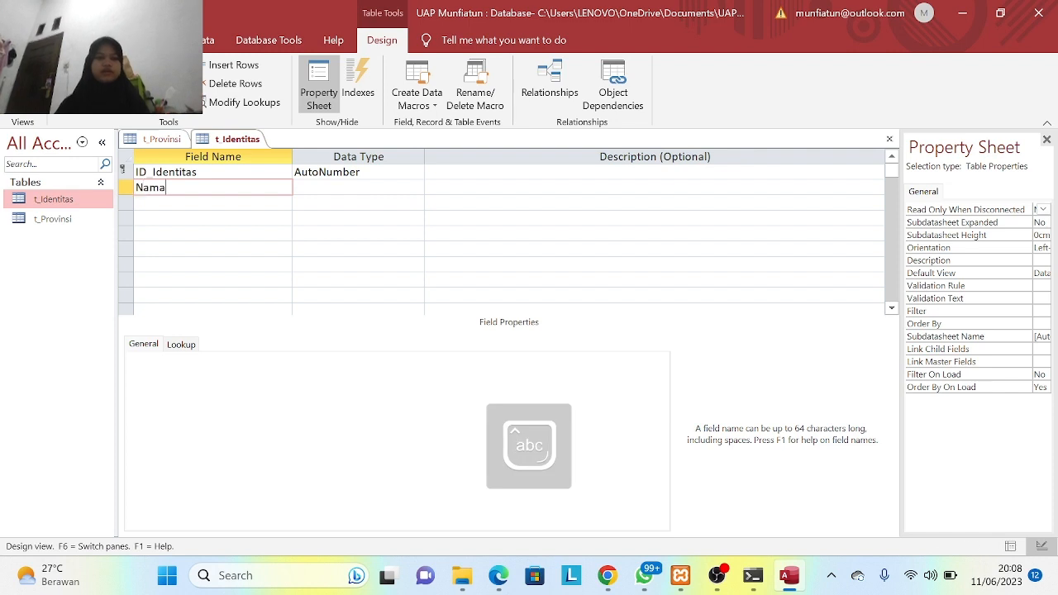
pyautogui.press('Down')
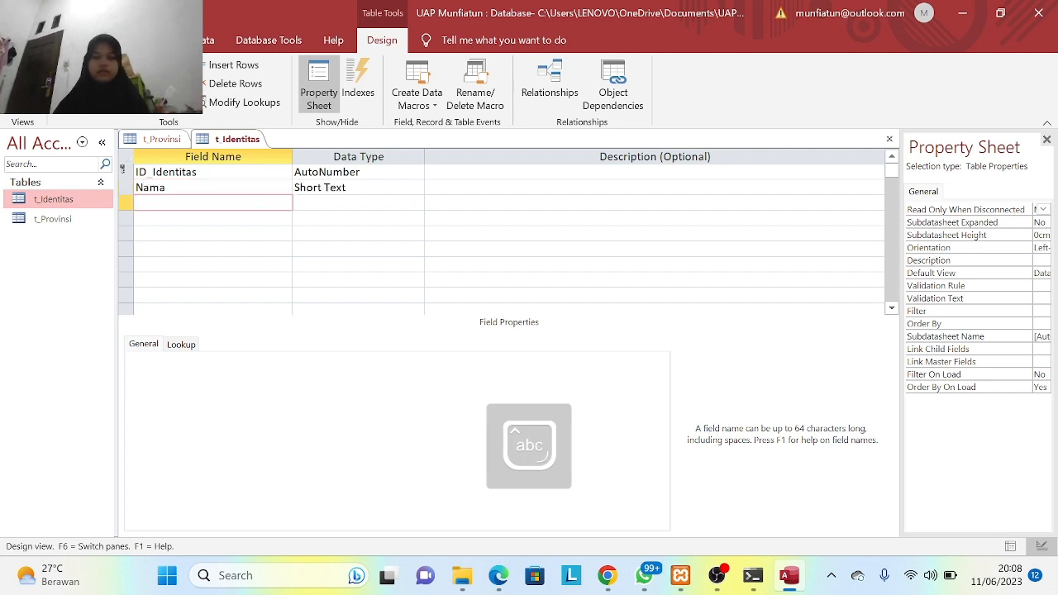
pyautogui.write('Gender')
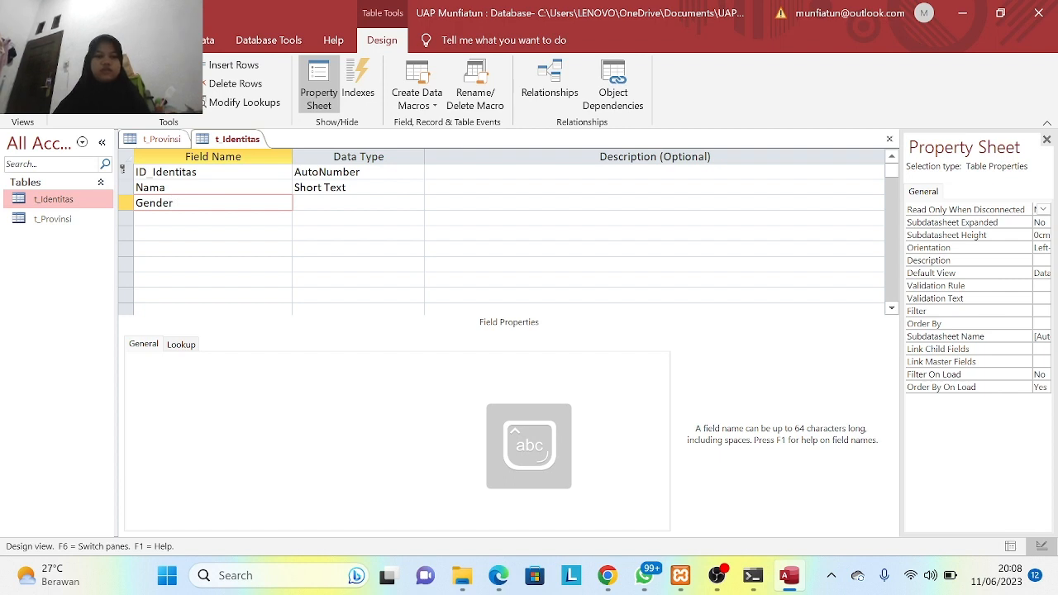
pyautogui.press('Down')
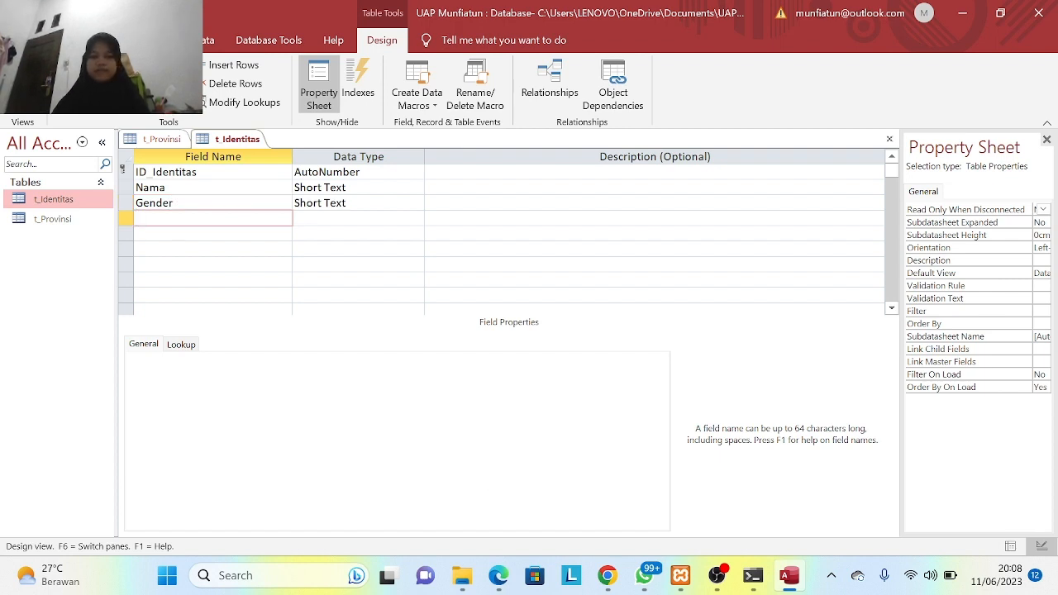
pyautogui.write('Place')
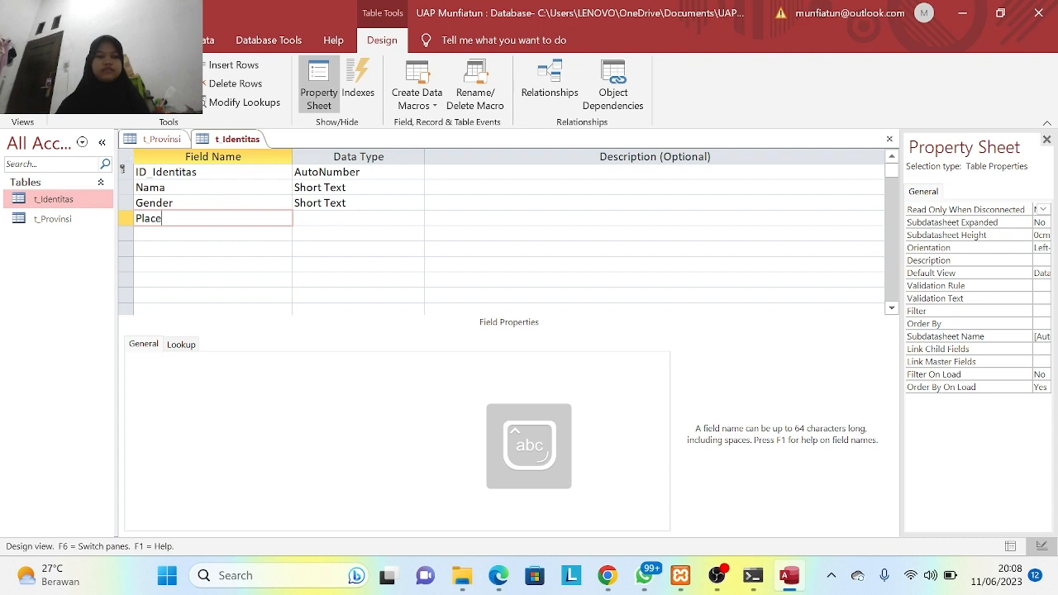
pyautogui.press('Down')
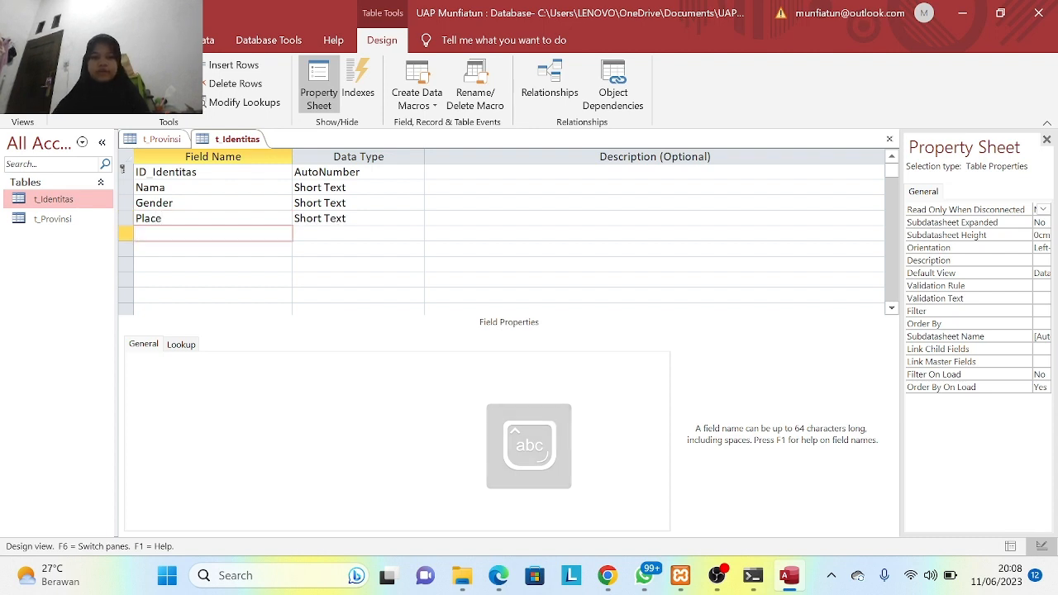
# - Add the Birthday and Address fields
pyautogui.press('capslock')
pyautogui.press('capslock')
pyautogui.write('Birthday')
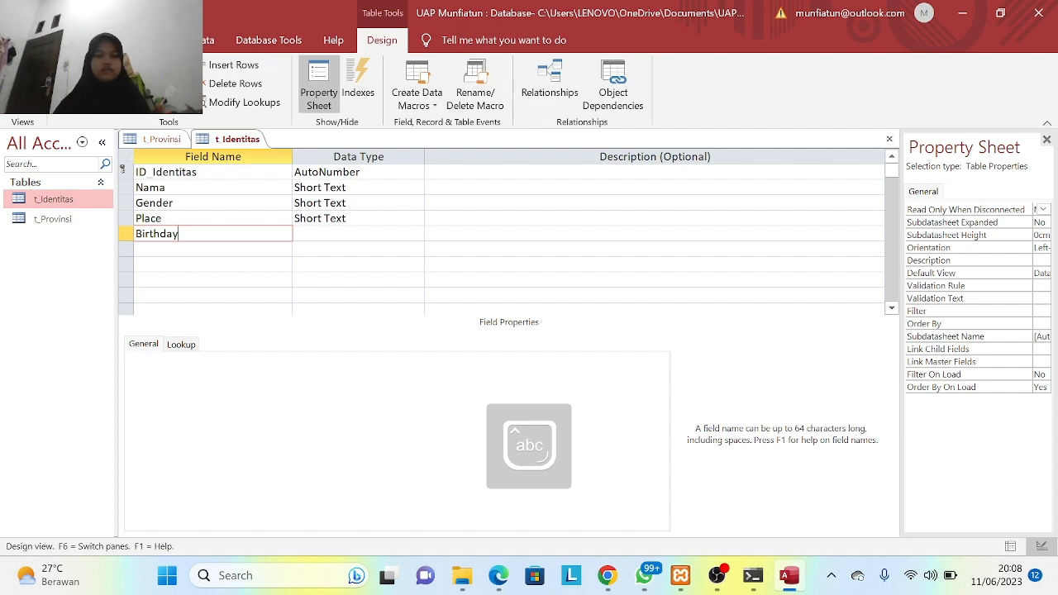
pyautogui.press('Down')
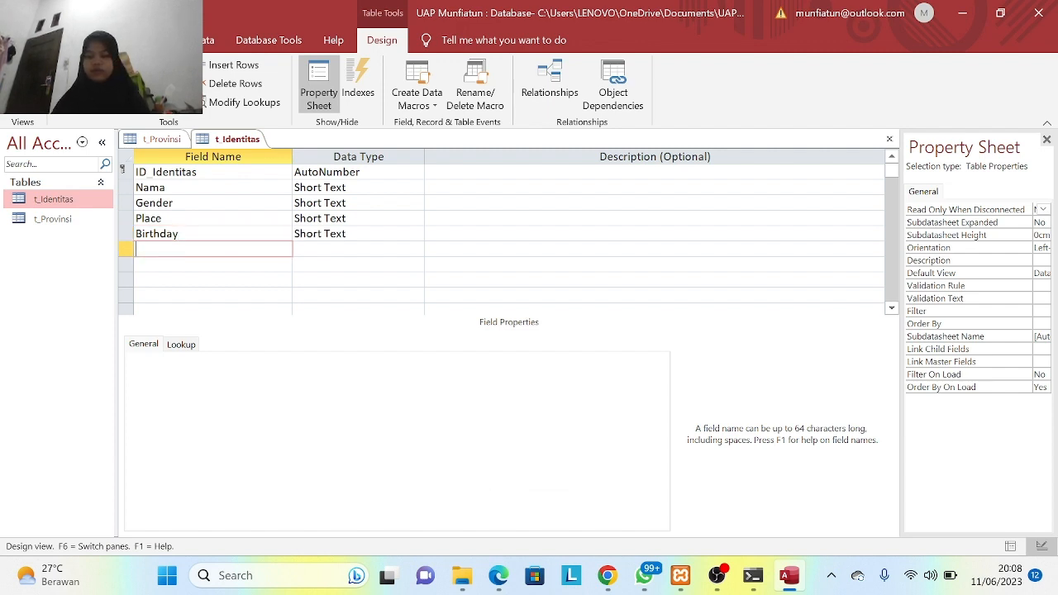
pyautogui.press('capslock')
pyautogui.write('A')
pyautogui.press('capslock')
pyautogui.write('ddres')
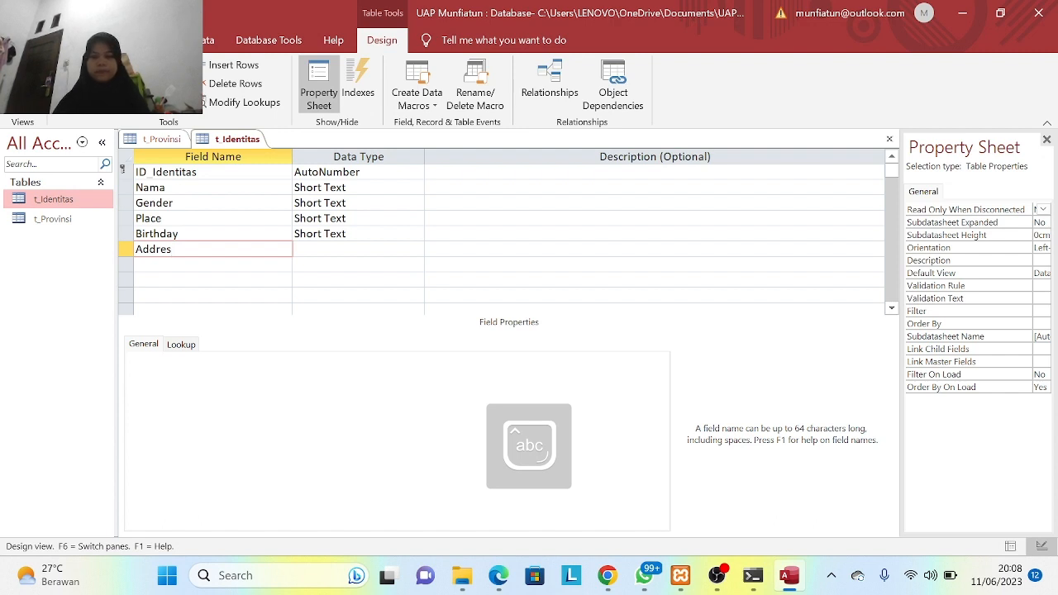
pyautogui.write('s')
pyautogui.press('Down')
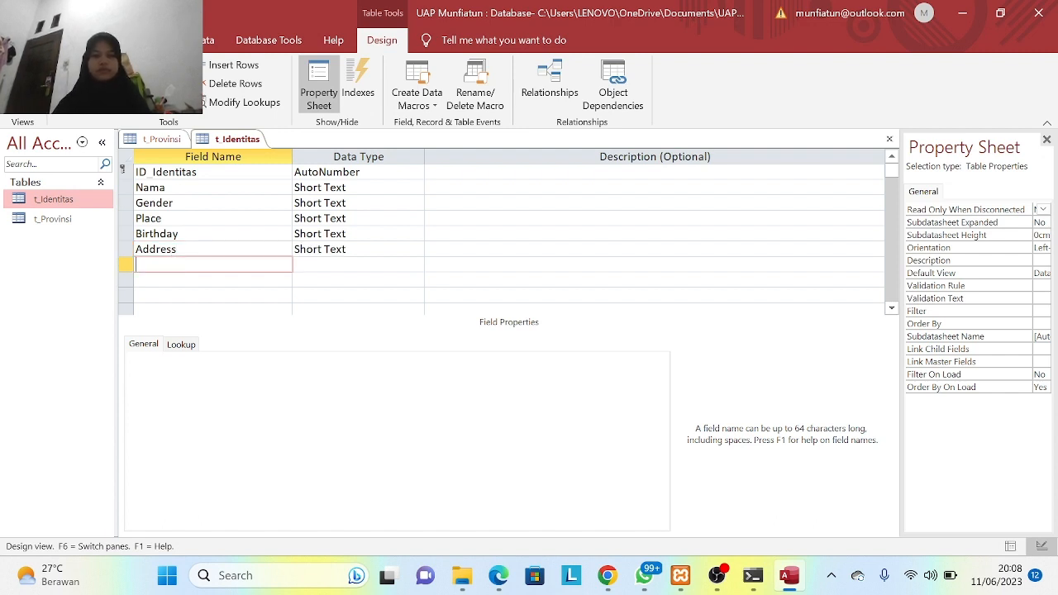
# - Add the Id_Provinsi field, correcting the mistyped name
pyautogui.press('capslock')
pyautogui.write('I')
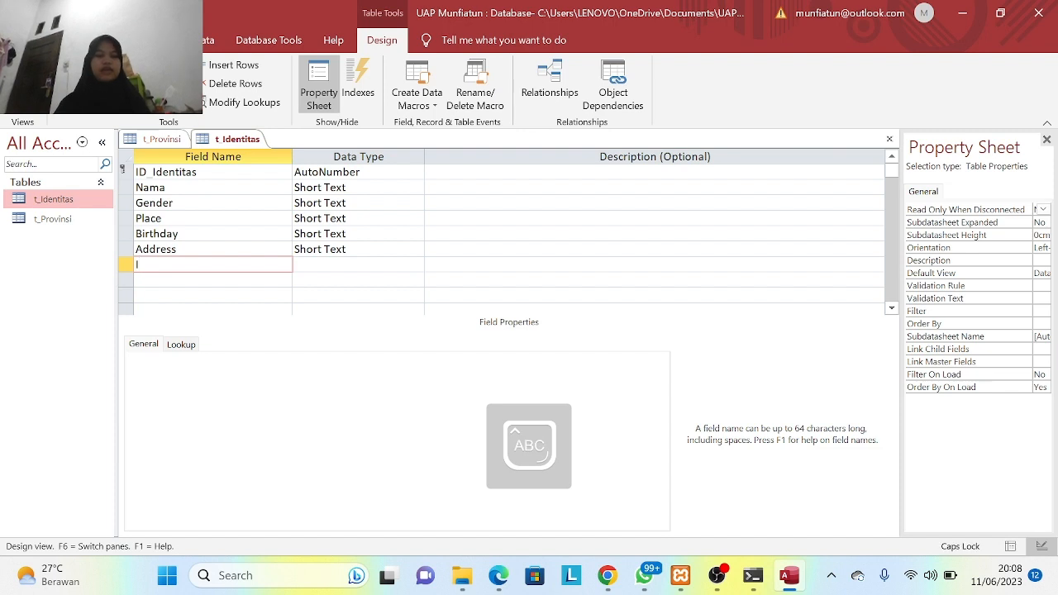
pyautogui.write('D_pRO')
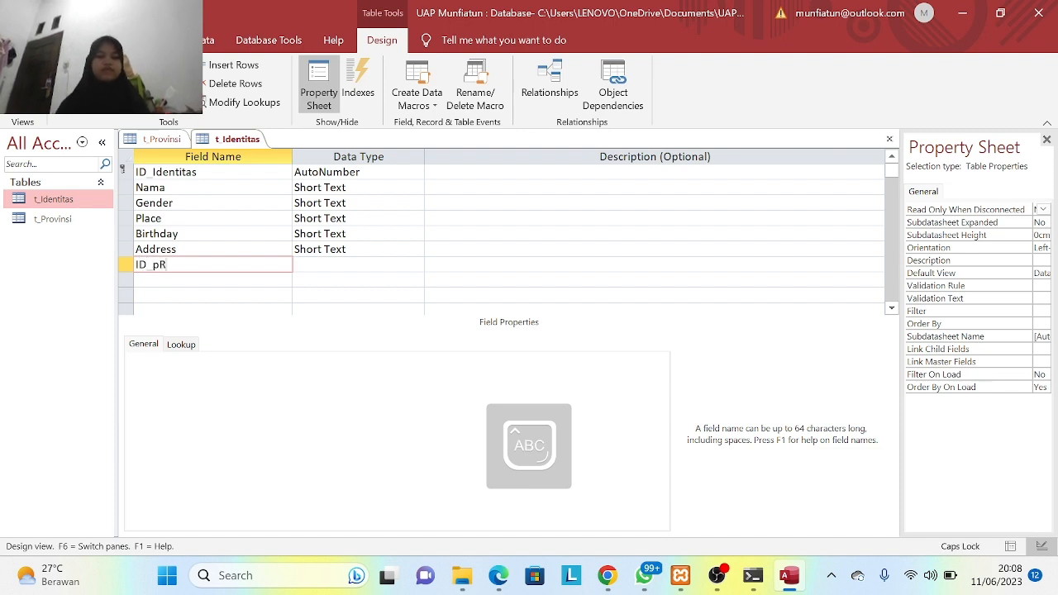
pyautogui.press('BackSpace')
pyautogui.press('BackSpace')
pyautogui.press('BackSpace')
pyautogui.press('capslock')
pyautogui.press('capslock')
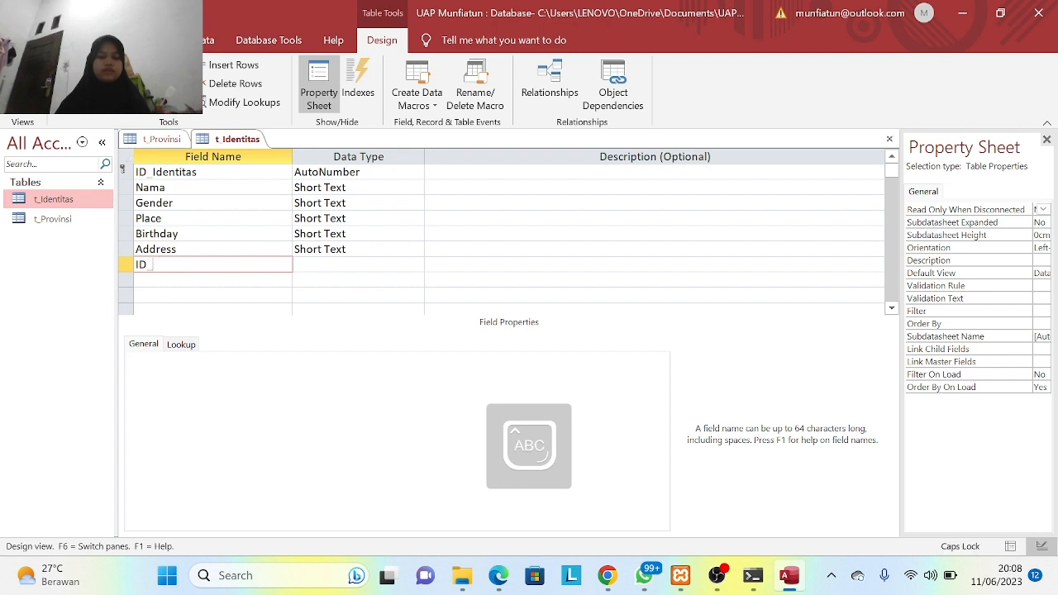
pyautogui.press('capslock')
pyautogui.write('p')
pyautogui.press('BackSpace')
pyautogui.press('BackSpace')
pyautogui.press('BackSpace')
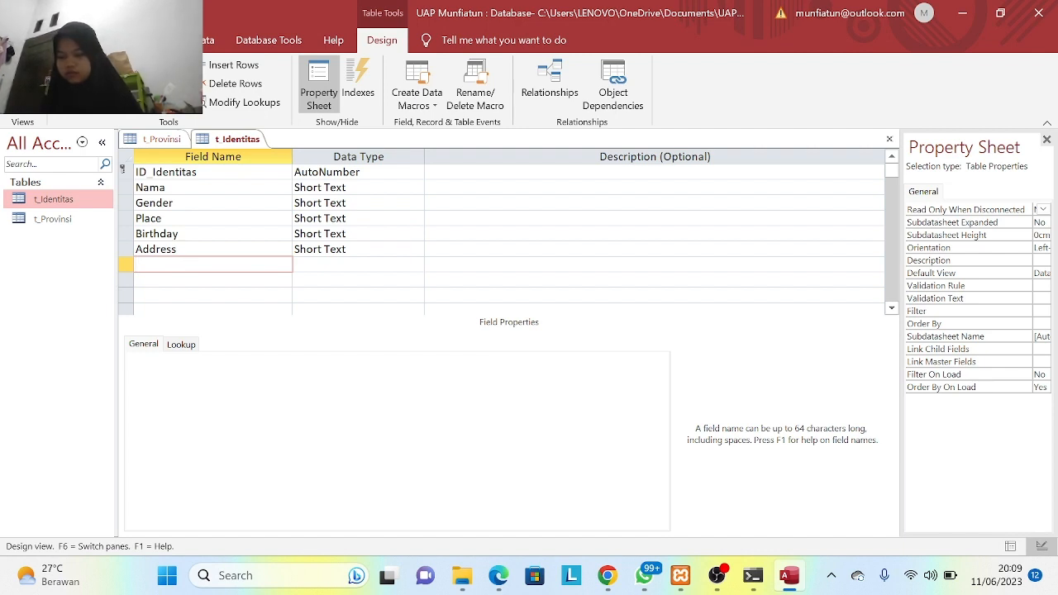
pyautogui.write('Id')
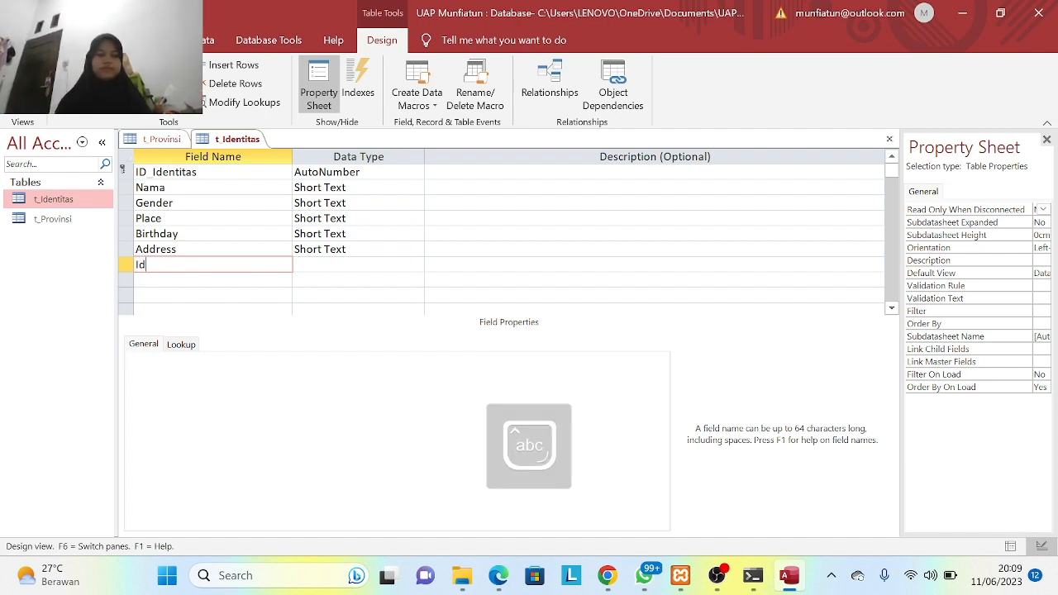
pyautogui.write('_')
pyautogui.press('BackSpace')
pyautogui.press('BackSpace')
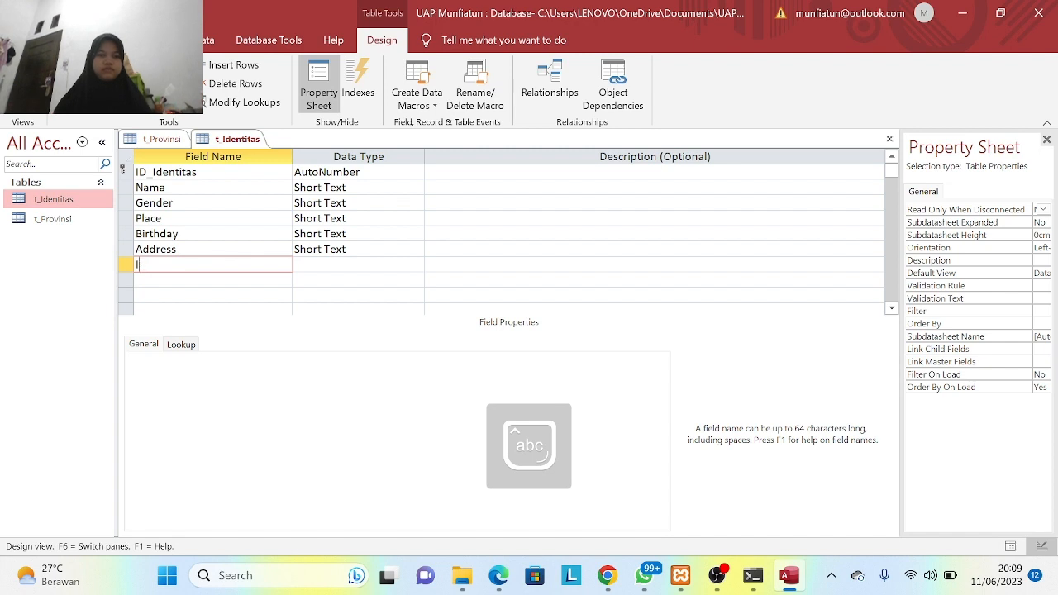
pyautogui.write('d_Provinsi')
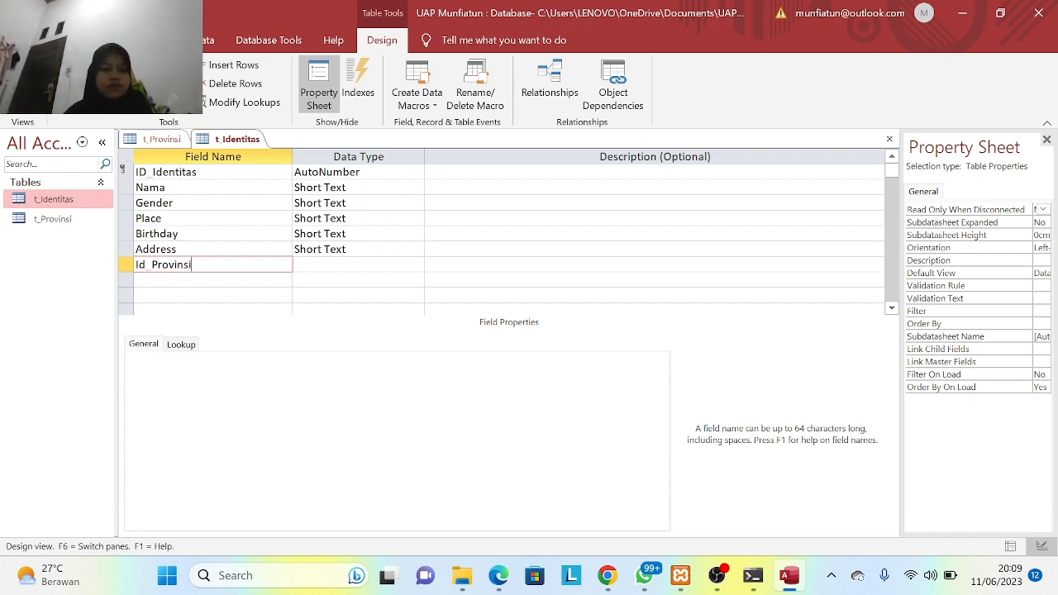
pyautogui.click(360, 234)
# - Change the Birthday field's data type to Date/Time
pyautogui.click(417, 234)
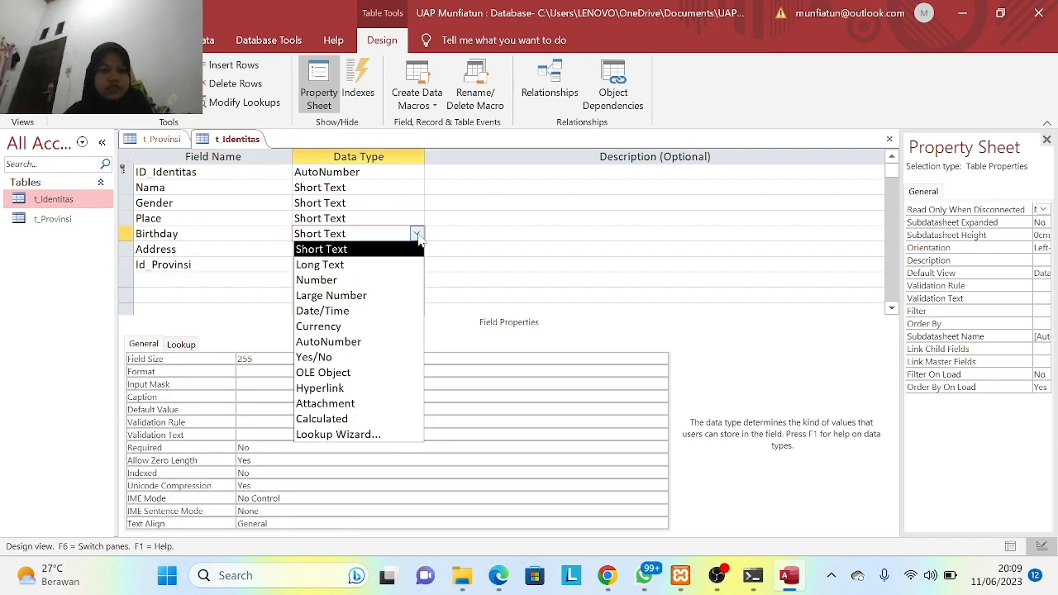
pyautogui.click(359, 311)
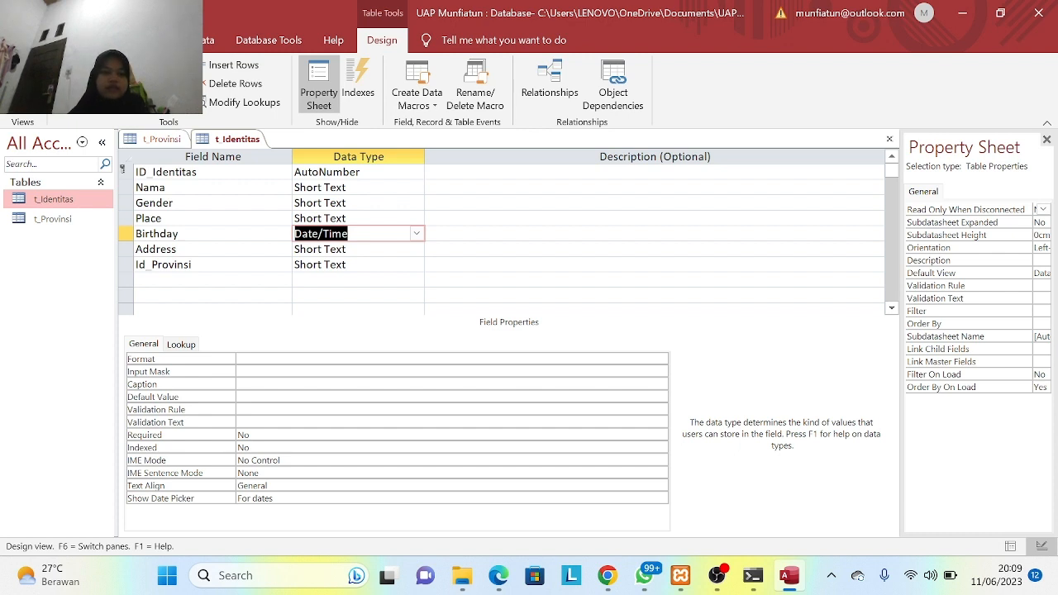
pyautogui.click(488, 265)
# - Save t_Identitas in Datasheet View, then enter Id_Provinsi 1 in t_Provinsi's first record
pyautogui.click(23, 101)
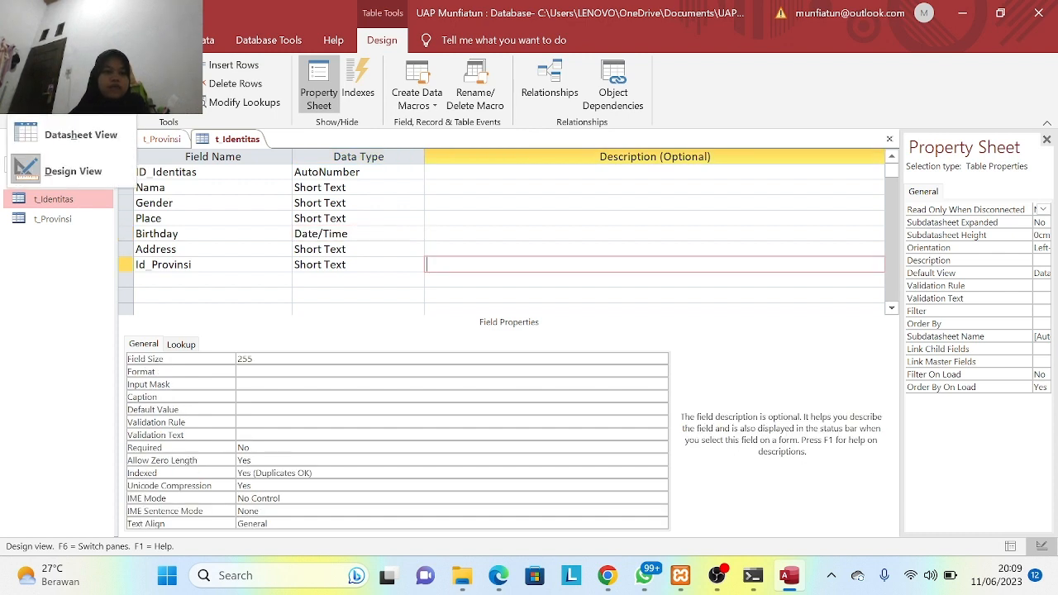
pyautogui.click(33, 136)
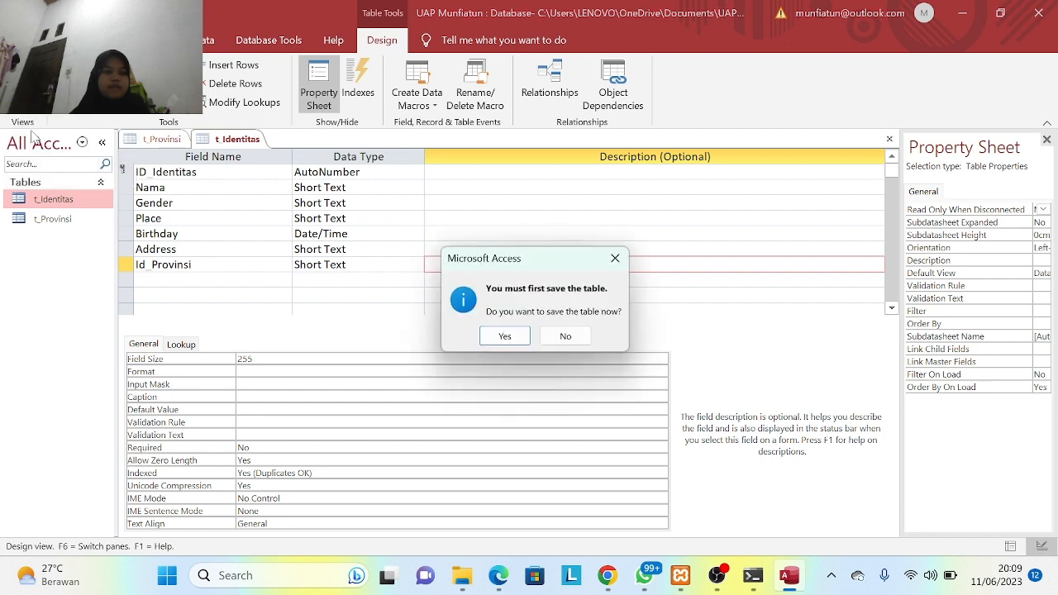
pyautogui.click(502, 334)
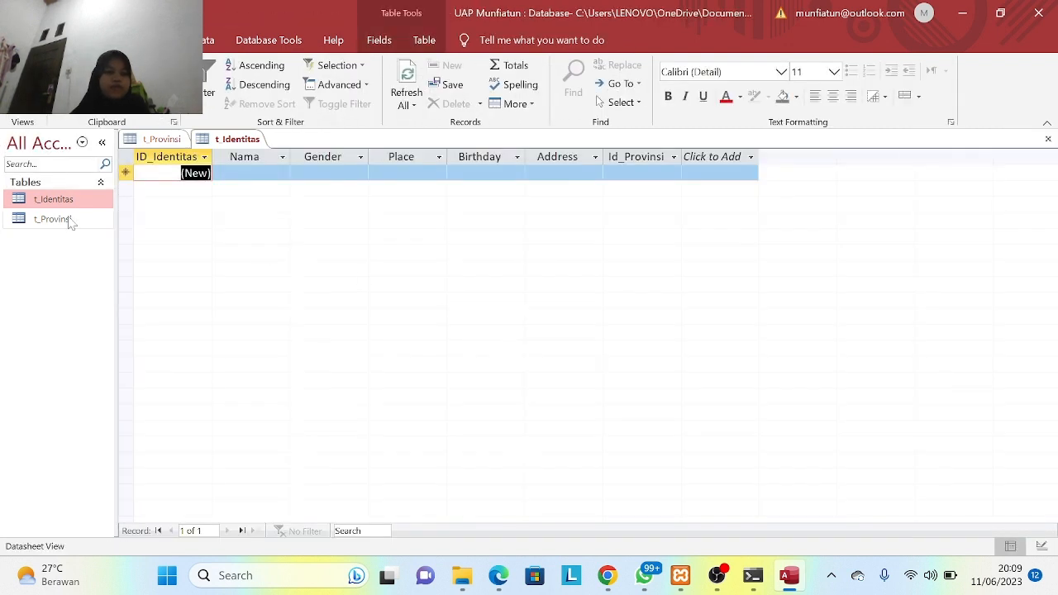
pyautogui.click(162, 137)
pyautogui.write('1')
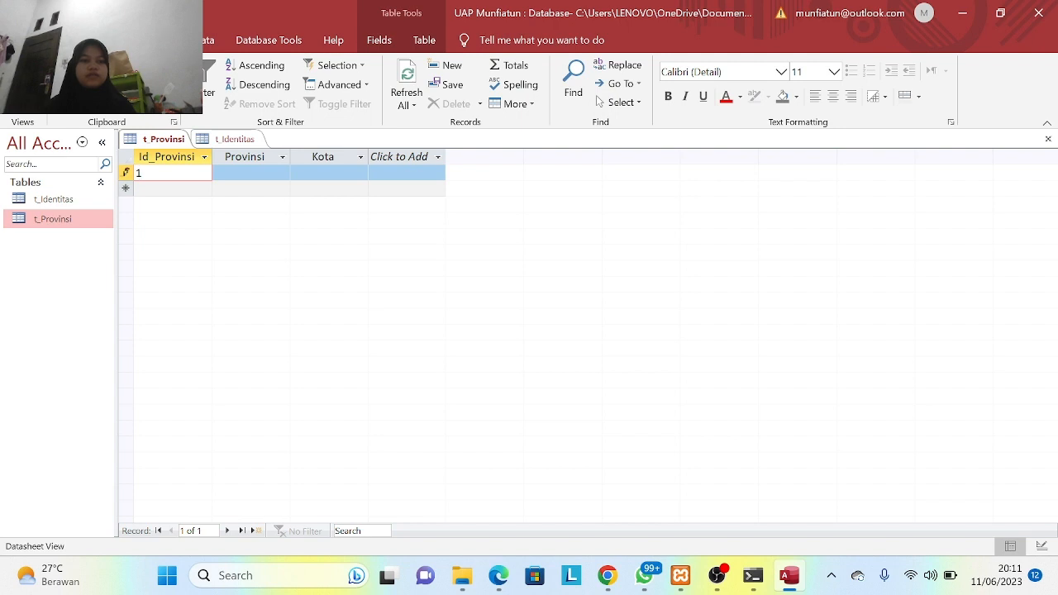
# - Fill the first t_Provinsi record with province Lampung and city Bandar Lampung
pyautogui.press('Tab')
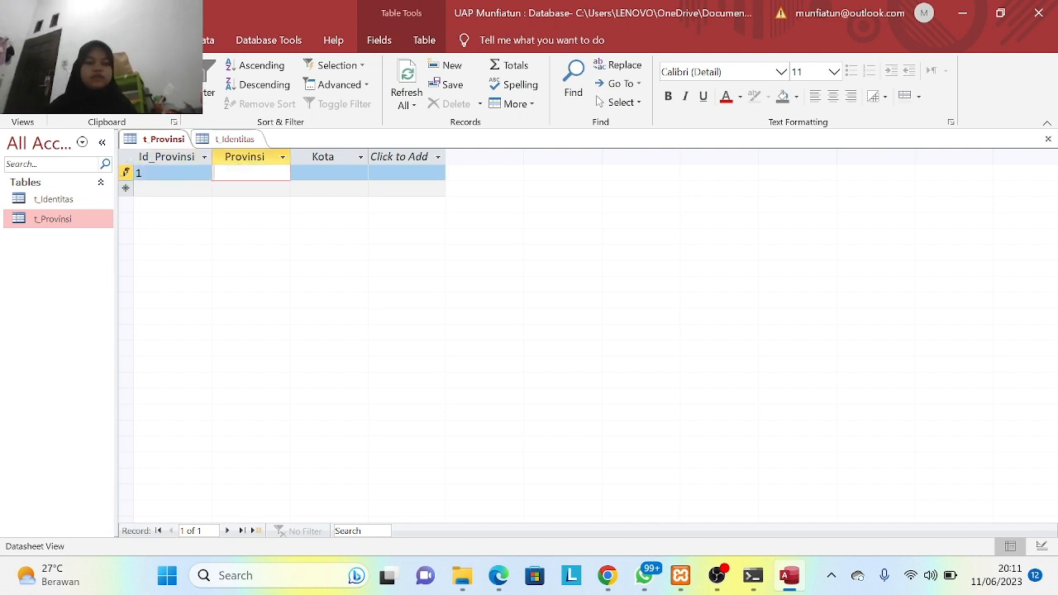
pyautogui.press('capslock')
pyautogui.write('L')
pyautogui.press('capslock')
pyautogui.write('ampung')
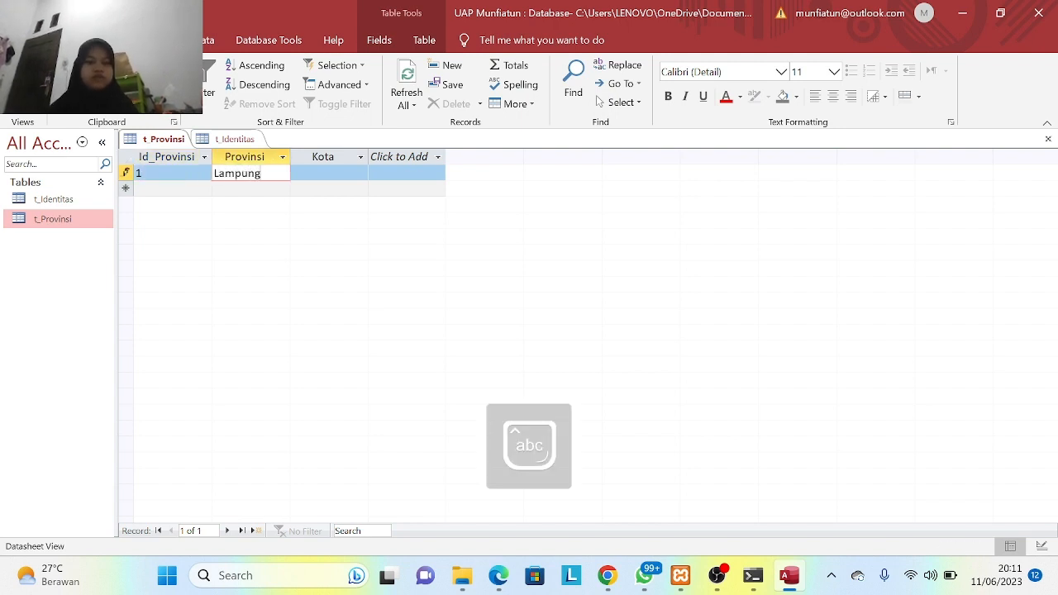
pyautogui.click(317, 175)
pyautogui.press('capslock')
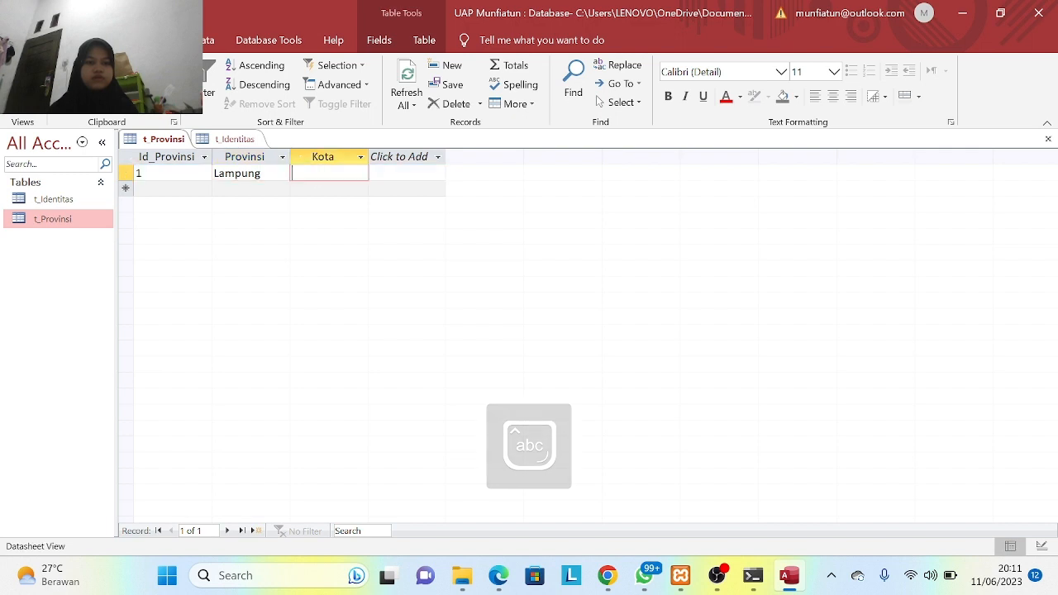
pyautogui.write('B')
pyautogui.press('capslock')
pyautogui.write('andar')
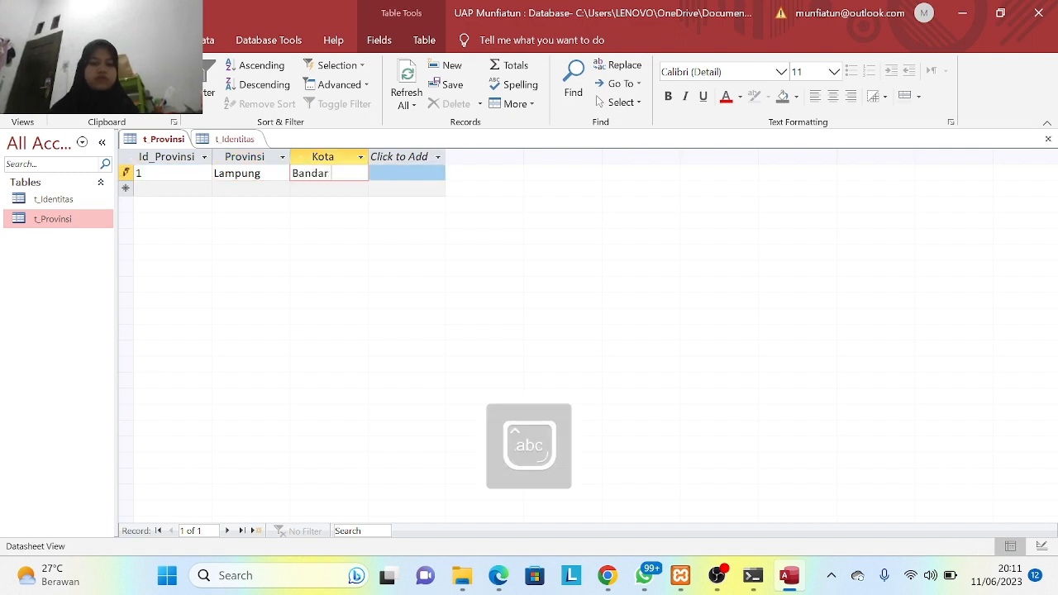
pyautogui.press('capslock')
pyautogui.write('L')
pyautogui.press('capslock')
pyautogui.write('ampung')
pyautogui.press('Tab')
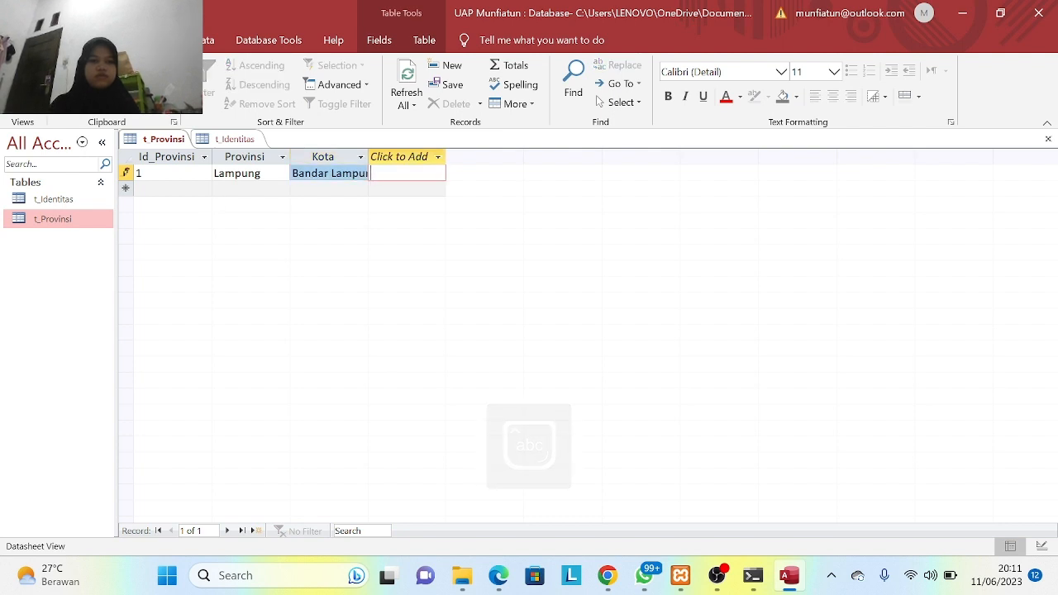
# - Add record 2 with province Jawa Tengah and city Sleman
pyautogui.press('Tab')
pyautogui.write('2')
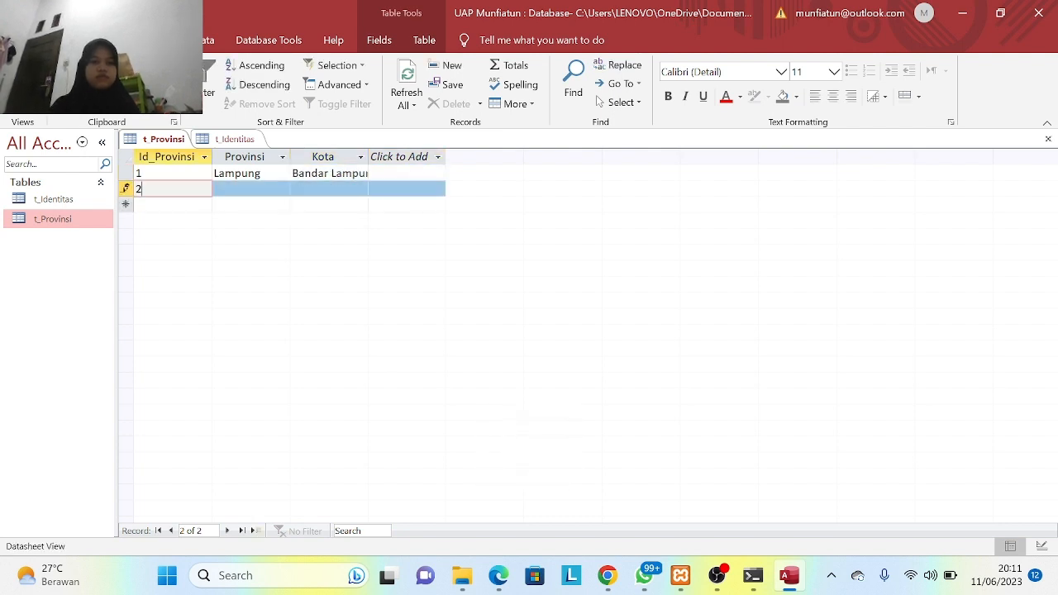
pyautogui.press('Tab')
pyautogui.press('capslock')
pyautogui.write('J')
pyautogui.press('capslock')
pyautogui.write('awa')
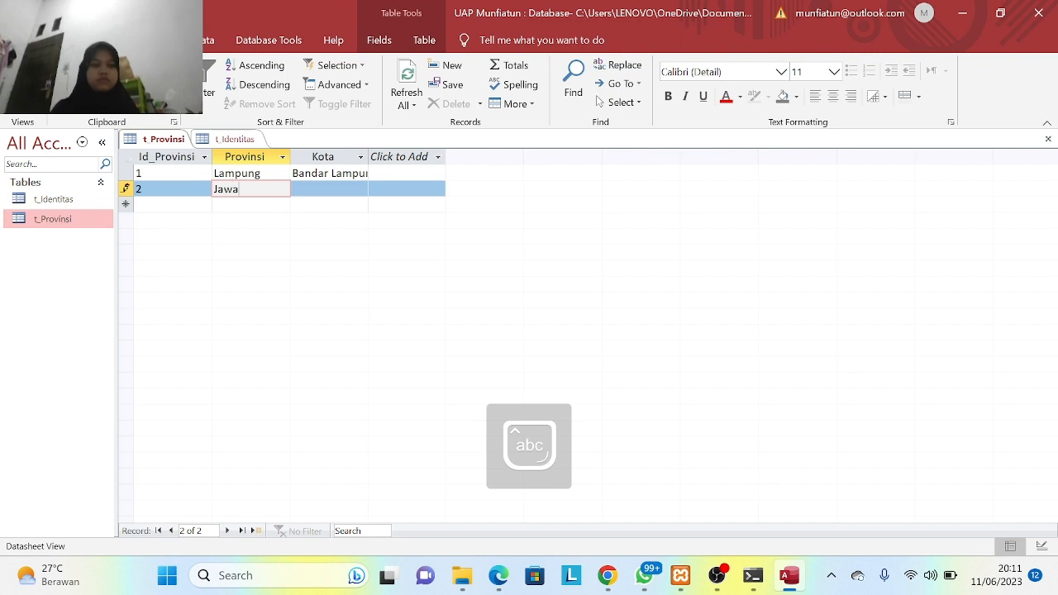
pyautogui.write(' Te')
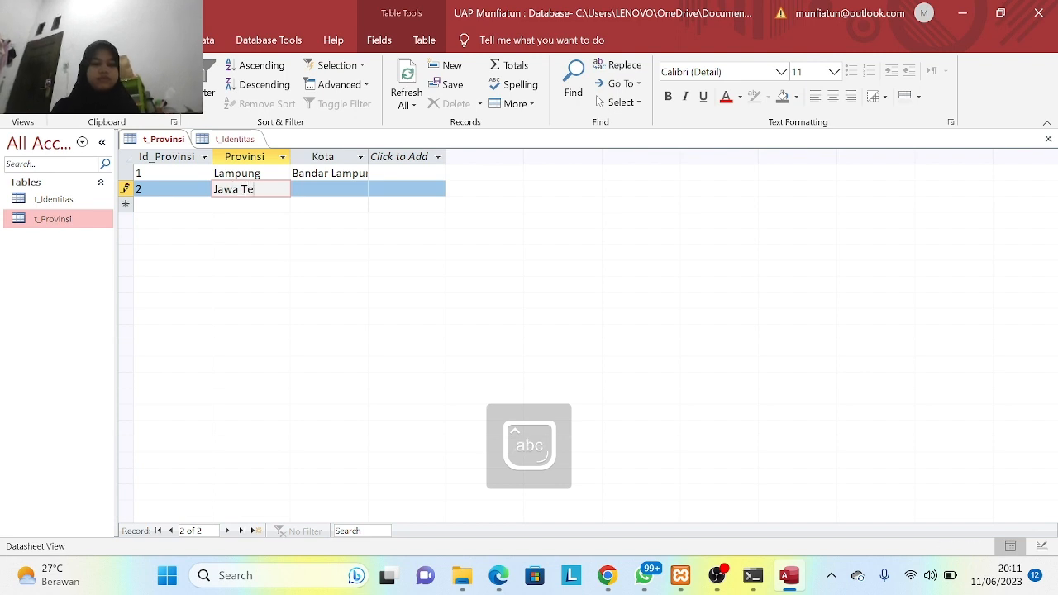
pyautogui.write('ngah')
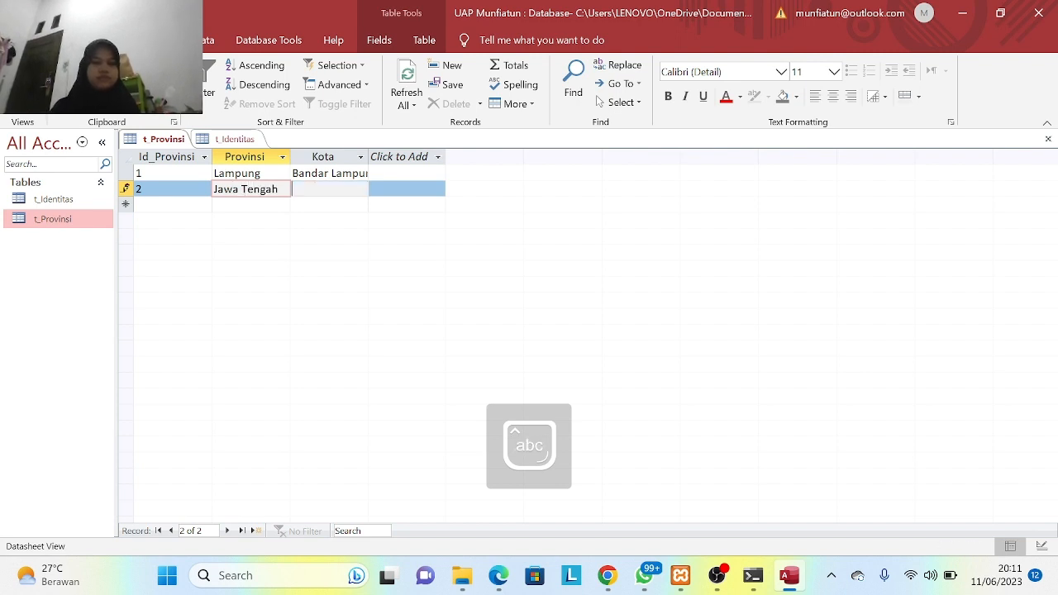
pyautogui.press('Tab')
pyautogui.press('capslock')
pyautogui.write('S')
pyautogui.press('capslock')
pyautogui.write('leman')
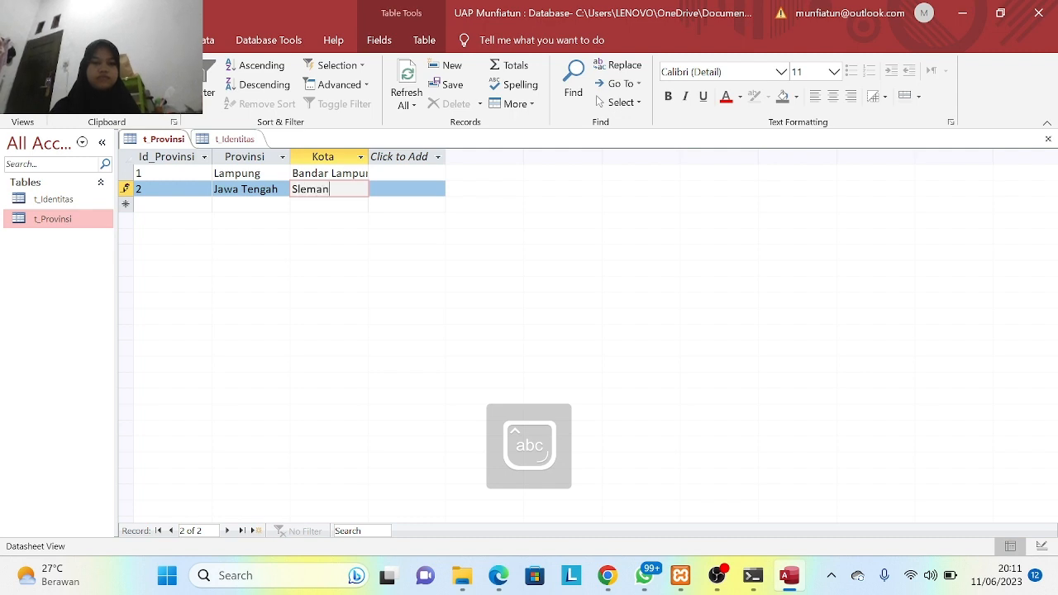
pyautogui.press('Tab')
# - Add record 3 with province Sumatera Barat and city Palembang
pyautogui.write('3')
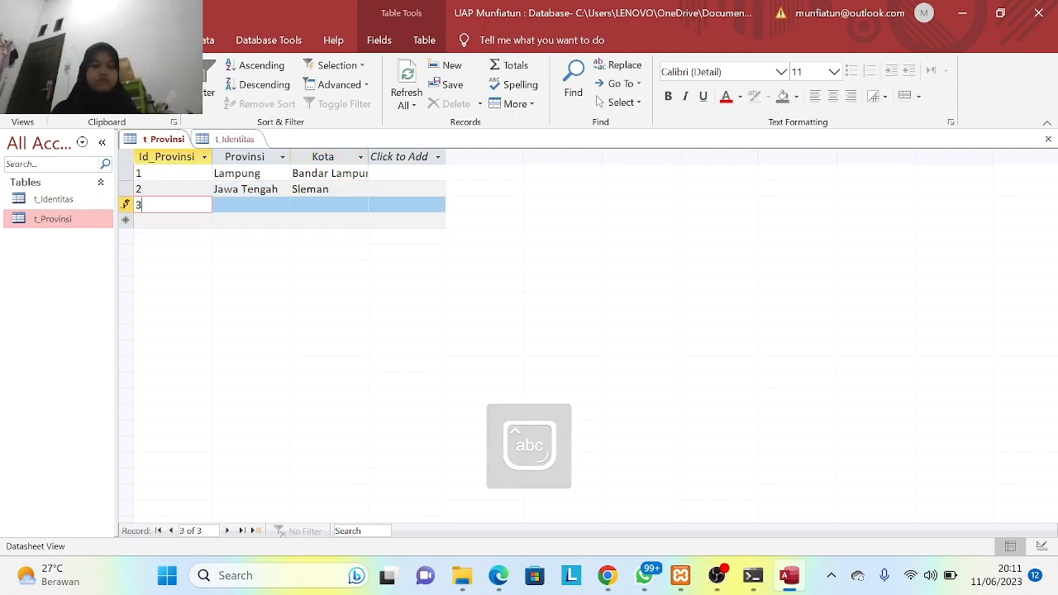
pyautogui.press('Tab')
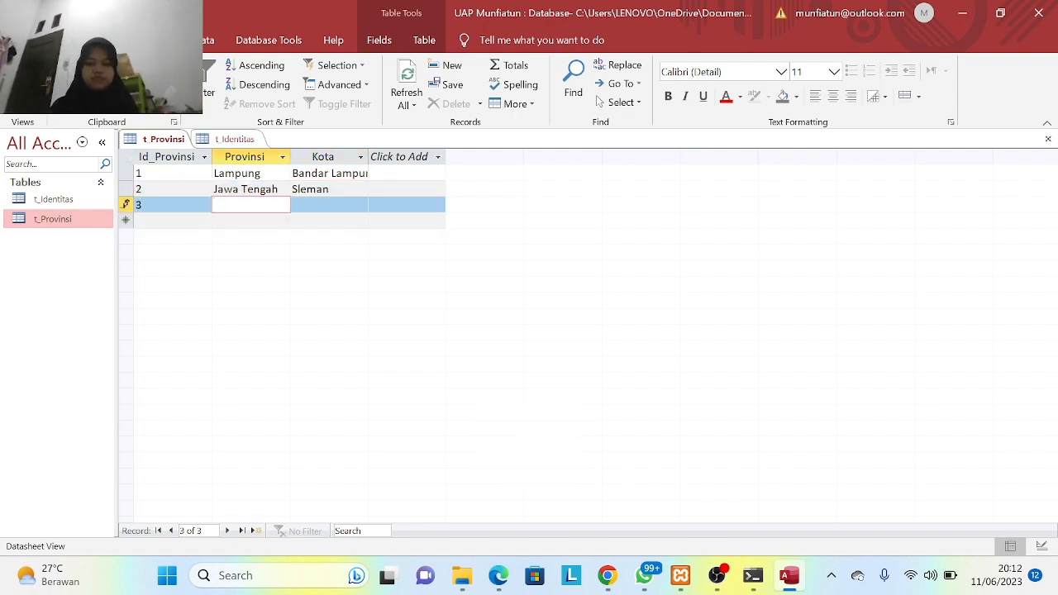
pyautogui.press('capslock')
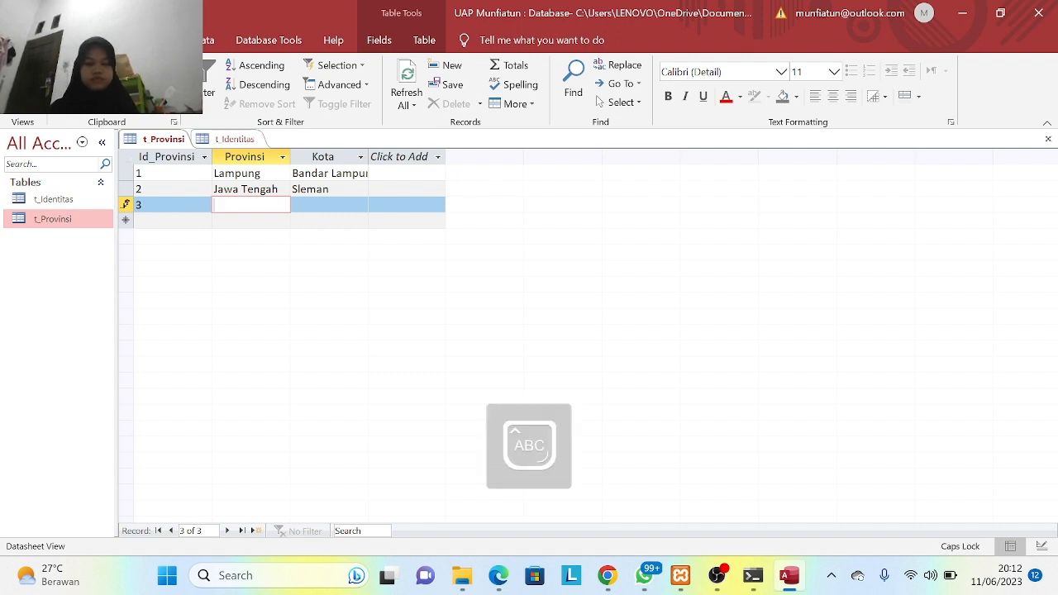
pyautogui.write('S')
pyautogui.press('capslock')
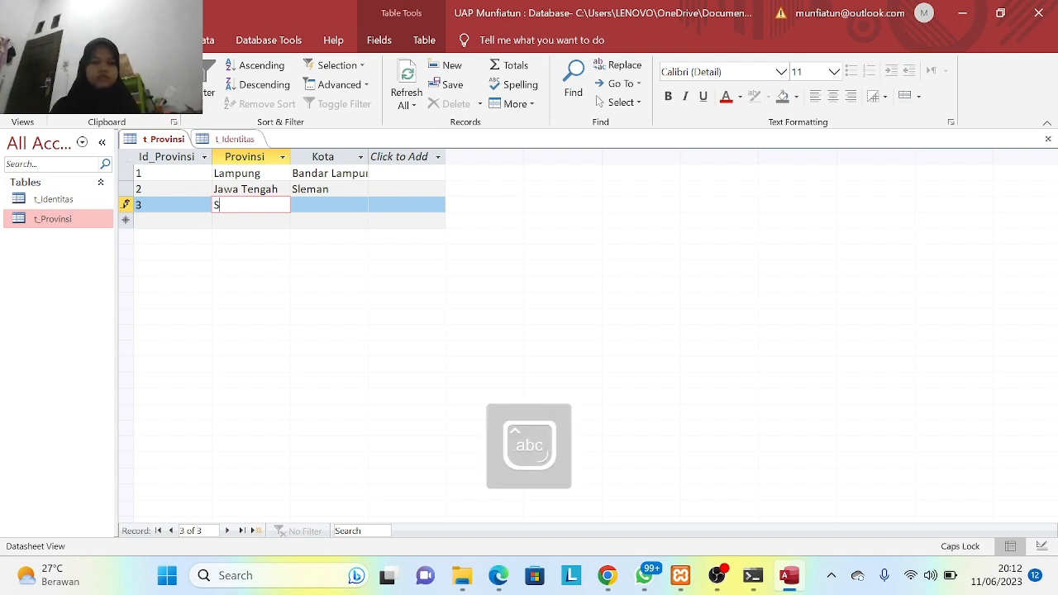
pyautogui.write('umatera')
pyautogui.press('capslock')
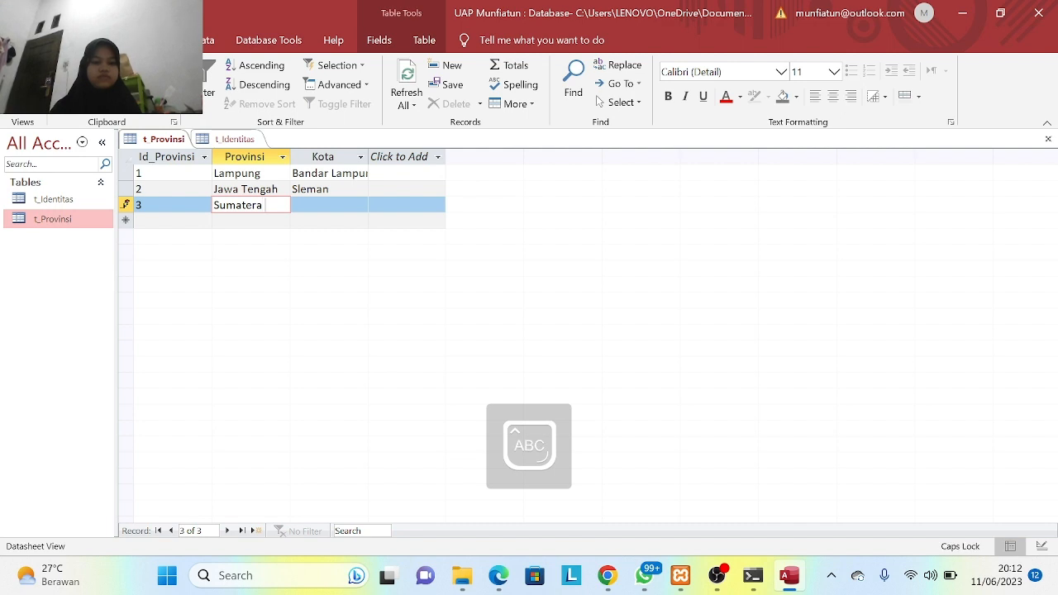
pyautogui.write('B')
pyautogui.press('capslock')
pyautogui.write('arat')
pyautogui.press('Tab')
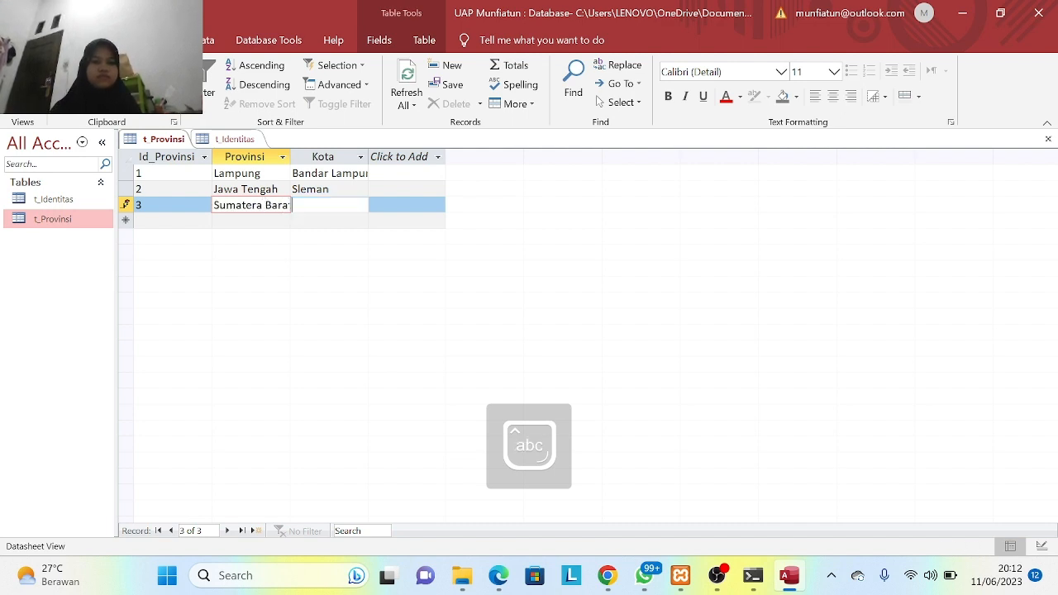
pyautogui.press('capslock')
pyautogui.write('P')
pyautogui.press('capslock')
pyautogui.write('alembang')
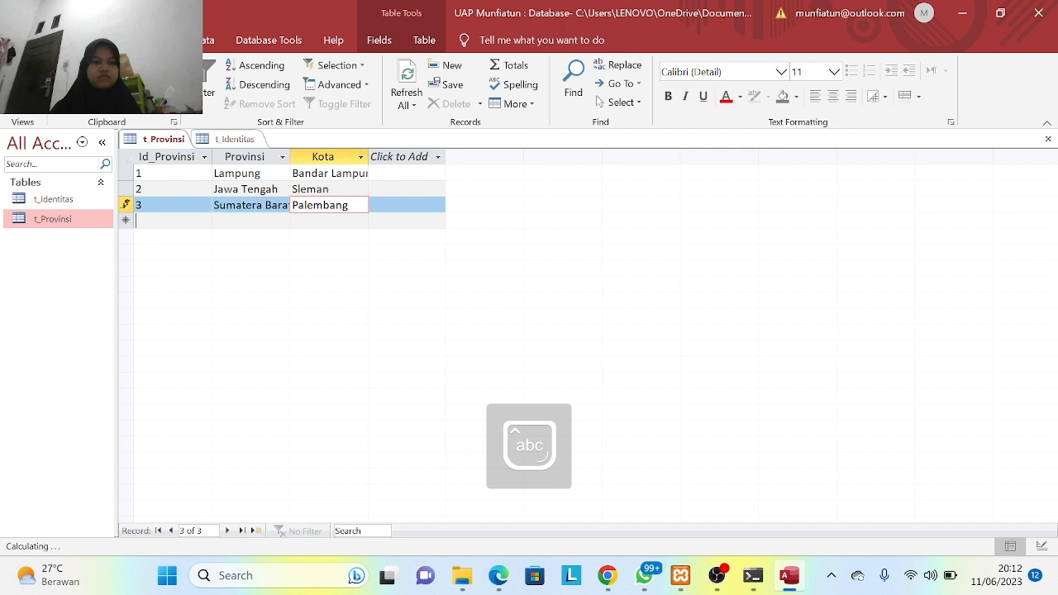
pyautogui.press('Tab')
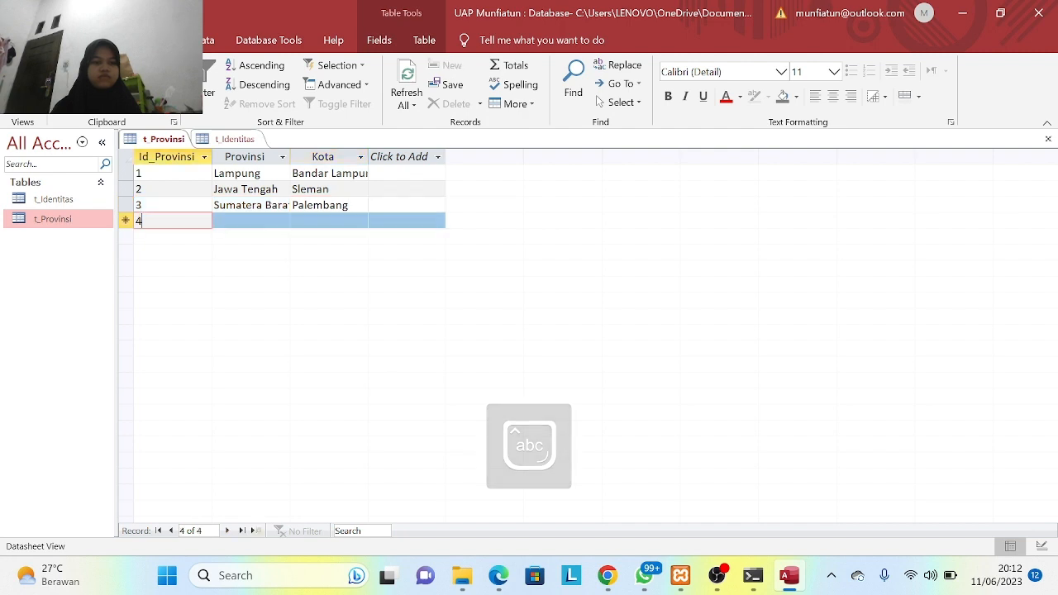
# - Add record 4 with province Jakarta and city Jakarta
pyautogui.press('Tab')
pyautogui.press('capslock')
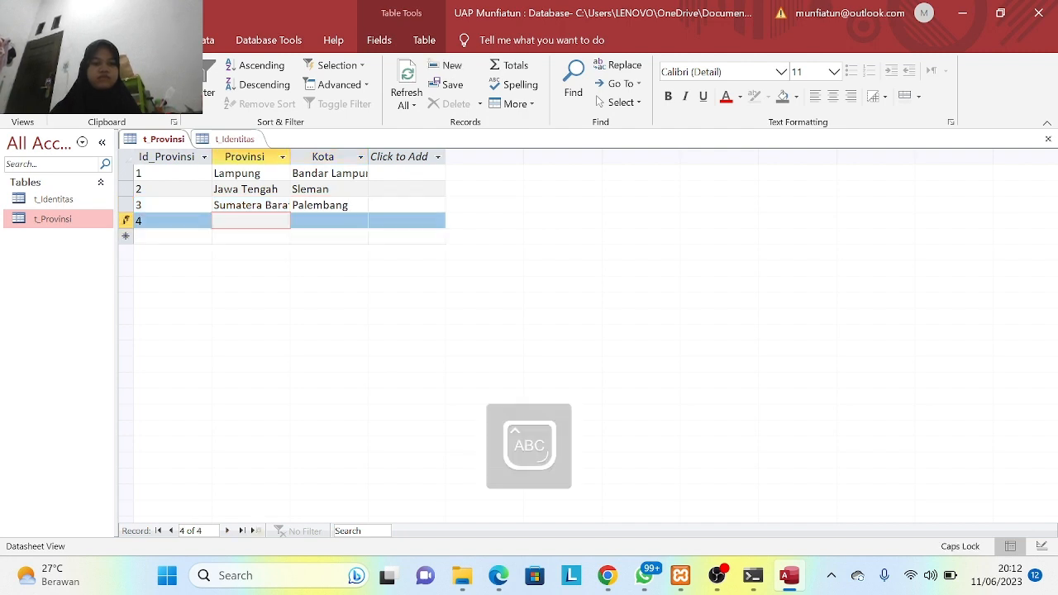
pyautogui.write('J')
pyautogui.press('capslock')
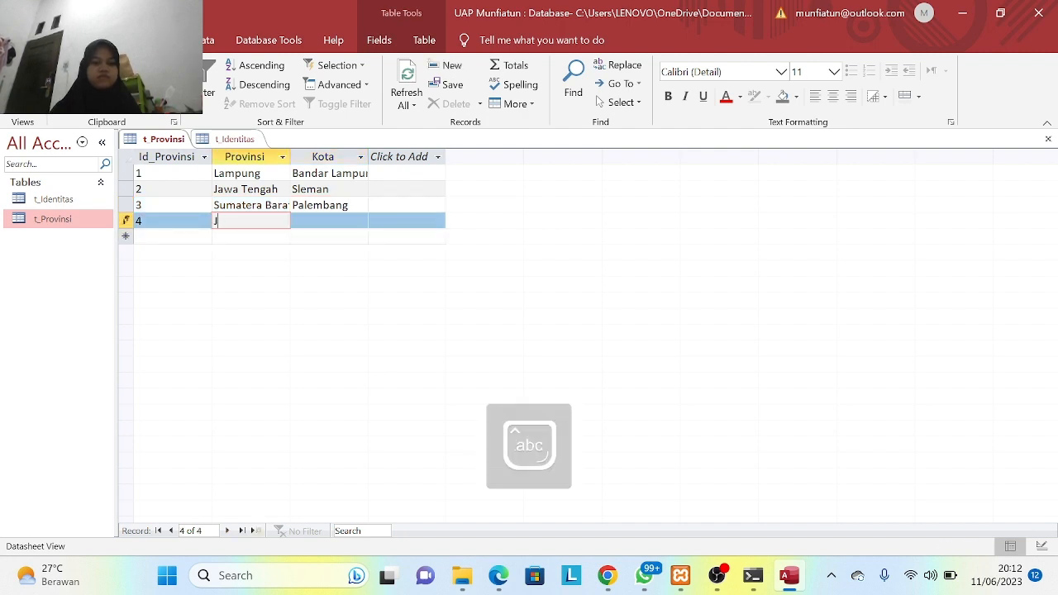
pyautogui.write('akarta')
pyautogui.press('Tab')
pyautogui.press('capslock')
pyautogui.write('J')
pyautogui.press('capslock')
pyautogui.write('ak')
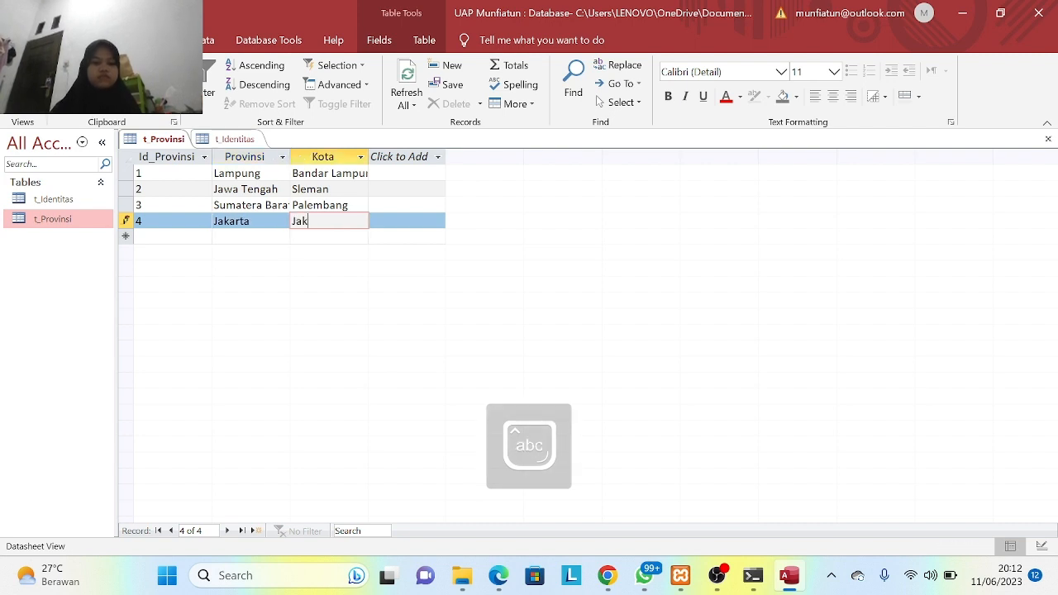
pyautogui.write('arta')
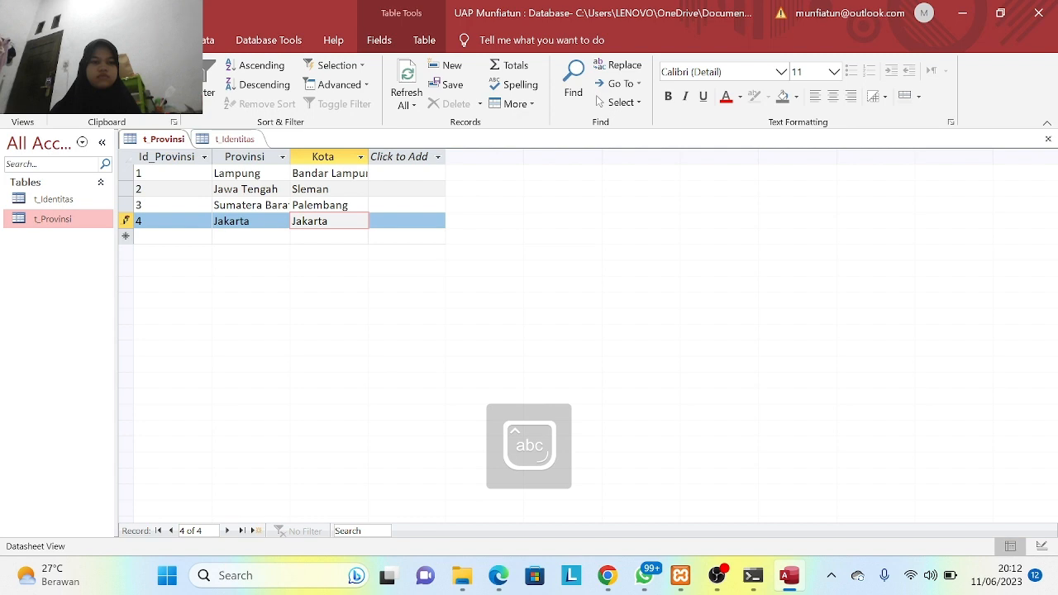
pyautogui.press('Tab')
# - Add record 5 with province Jawa Timur and city Bekasi
pyautogui.write('5')
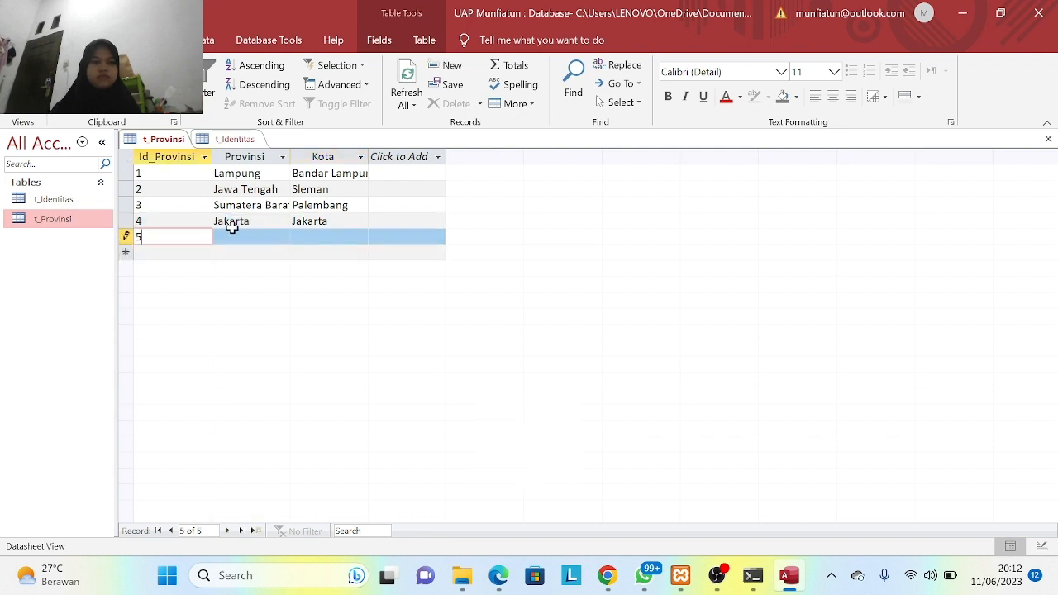
pyautogui.press('Tab')
pyautogui.press('capslock')
pyautogui.write('J')
pyautogui.press('capslock')
pyautogui.write('awa')
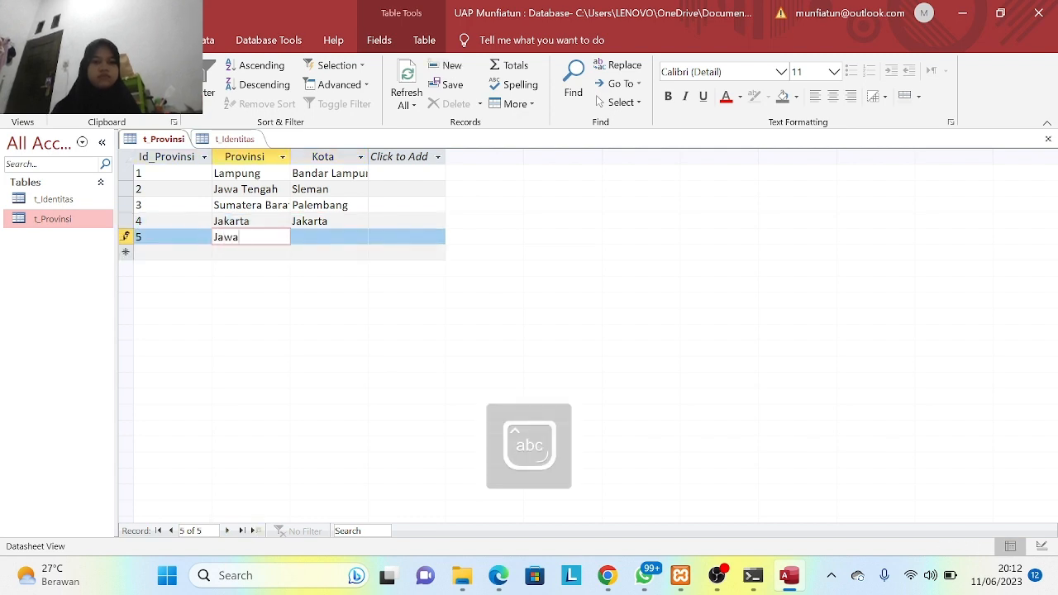
pyautogui.press('capslock')
pyautogui.write('T')
pyautogui.press('capslock')
pyautogui.write('imur')
pyautogui.press('Tab')
pyautogui.press('capslock')
pyautogui.write('B')
pyautogui.press('capslock')
pyautogui.write('ekasi')
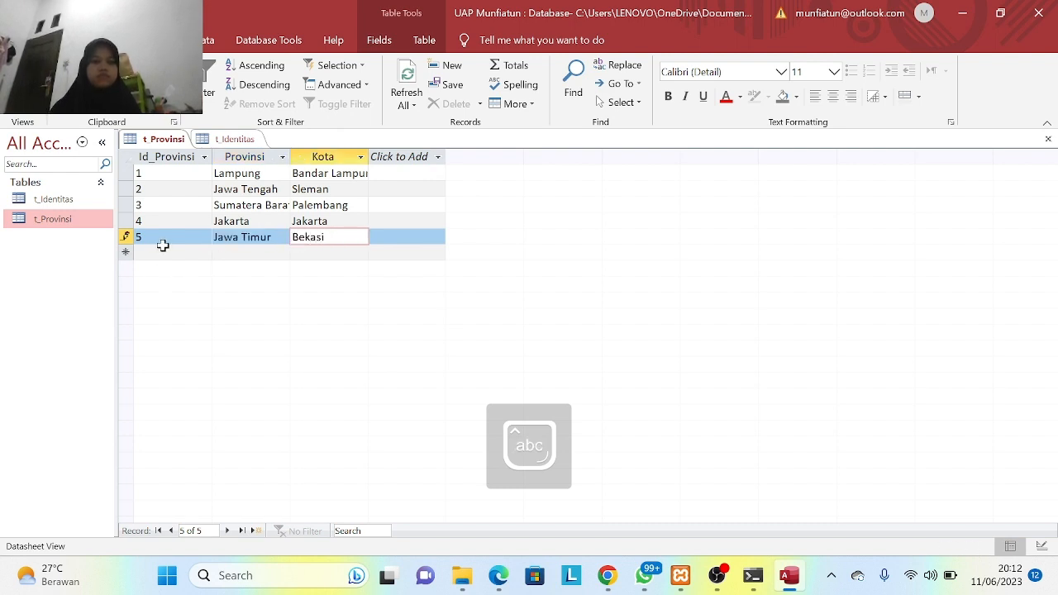
pyautogui.click(163, 252)
# - Add record 6 with province Papua and city Raja Ampat, then go to t_Identitas
pyautogui.write('6')
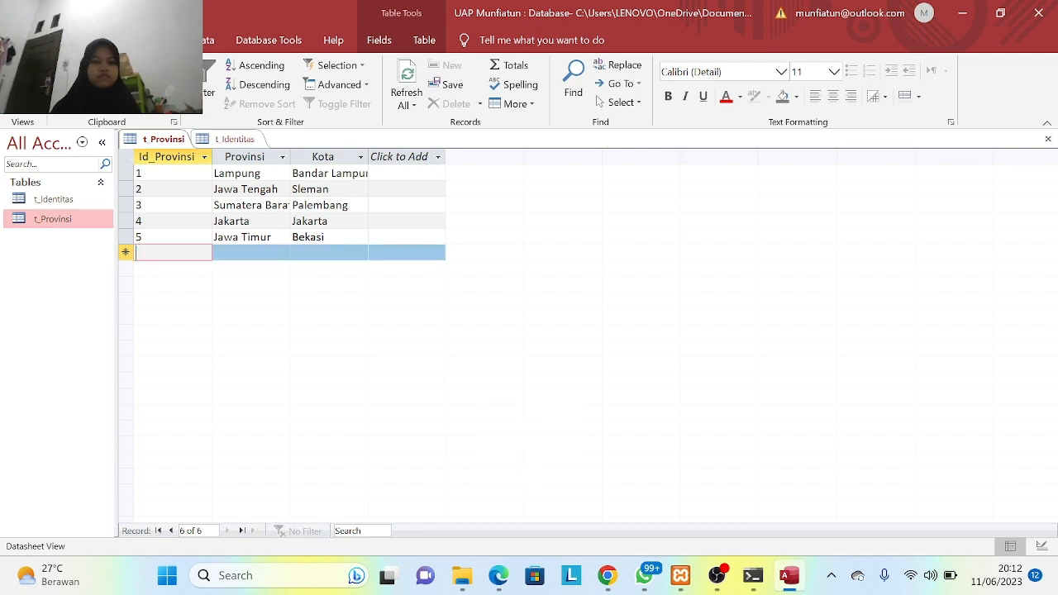
pyautogui.press('Tab')
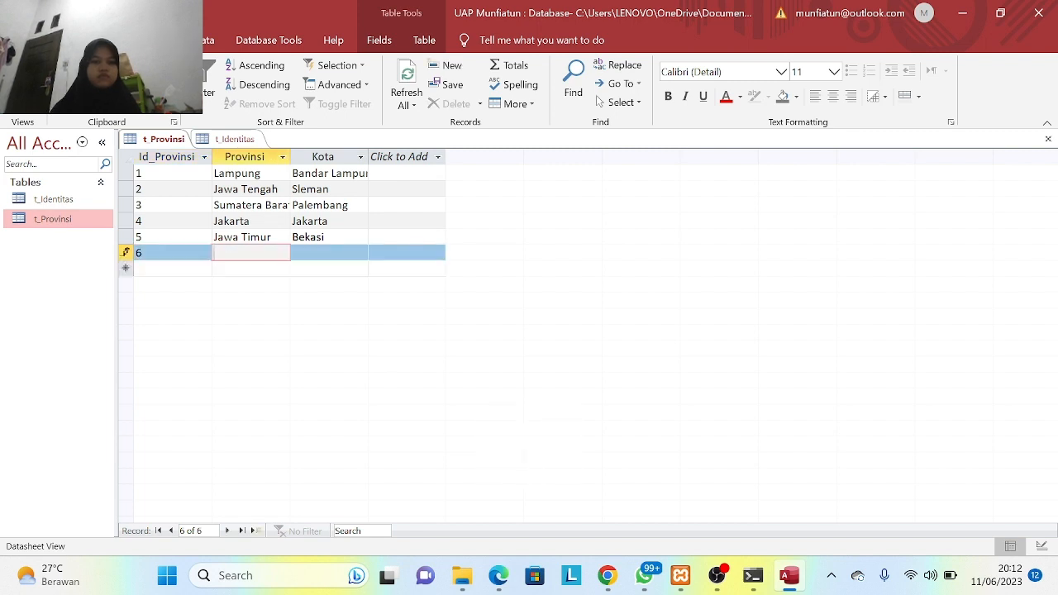
pyautogui.press('capslock')
pyautogui.write('PAPUA')
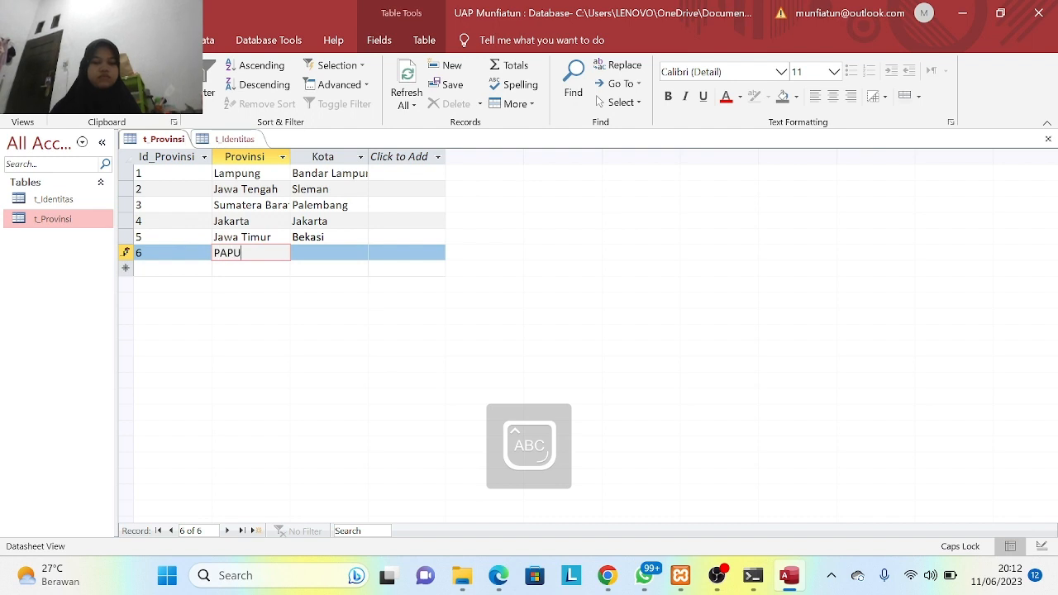
pyautogui.press('BackSpace')
pyautogui.press('BackSpace')
pyautogui.press('BackSpace')
pyautogui.press('BackSpace')
pyautogui.press('capslock')
pyautogui.write('apua')
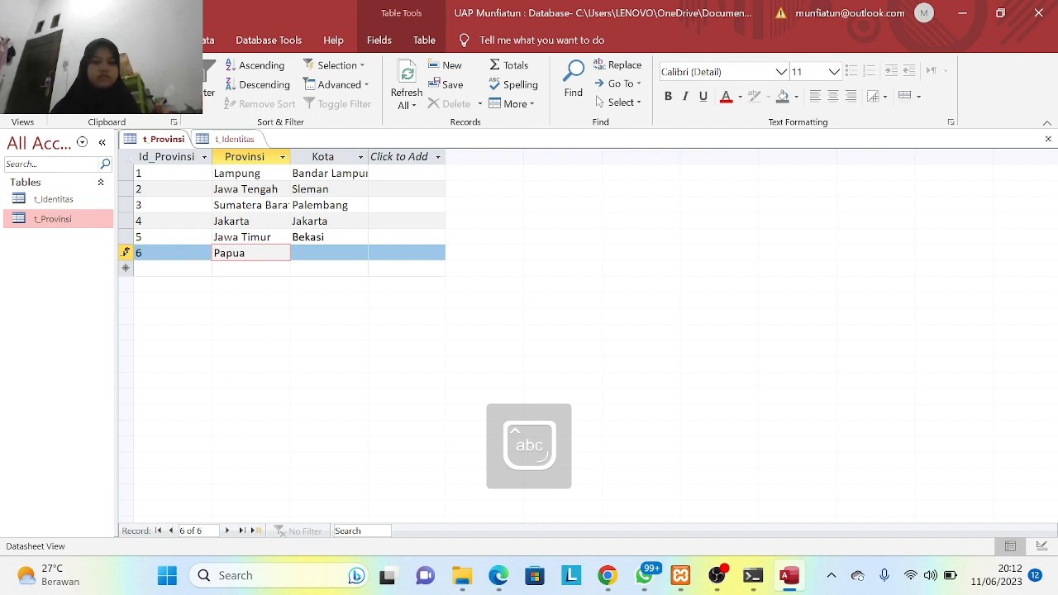
pyautogui.press('Tab')
pyautogui.press('capslock')
pyautogui.write('RA')
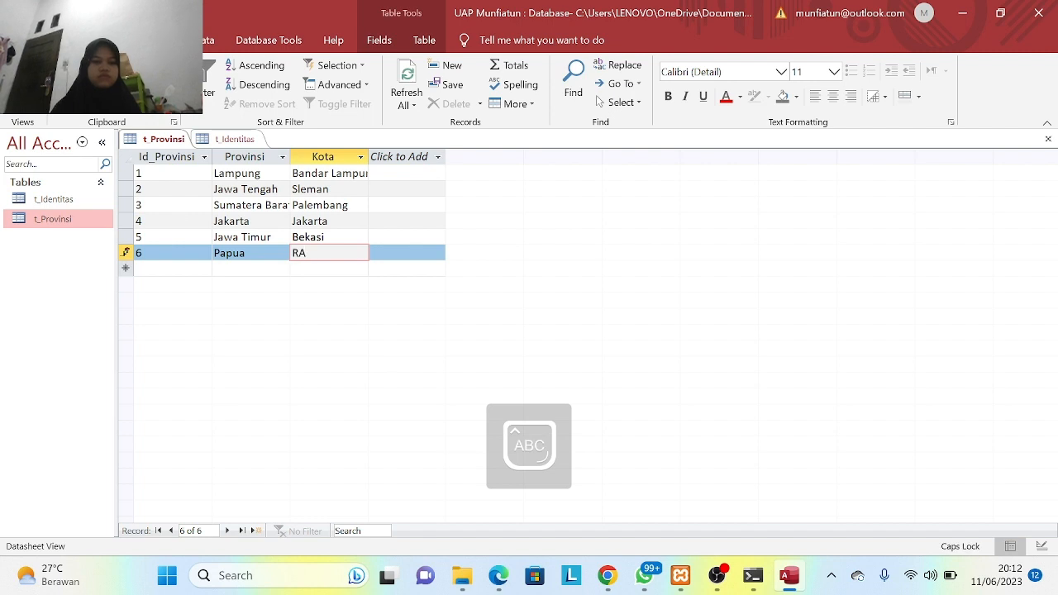
pyautogui.press('BackSpace')
pyautogui.press('capslock')
pyautogui.write('a')
pyautogui.write('Am')
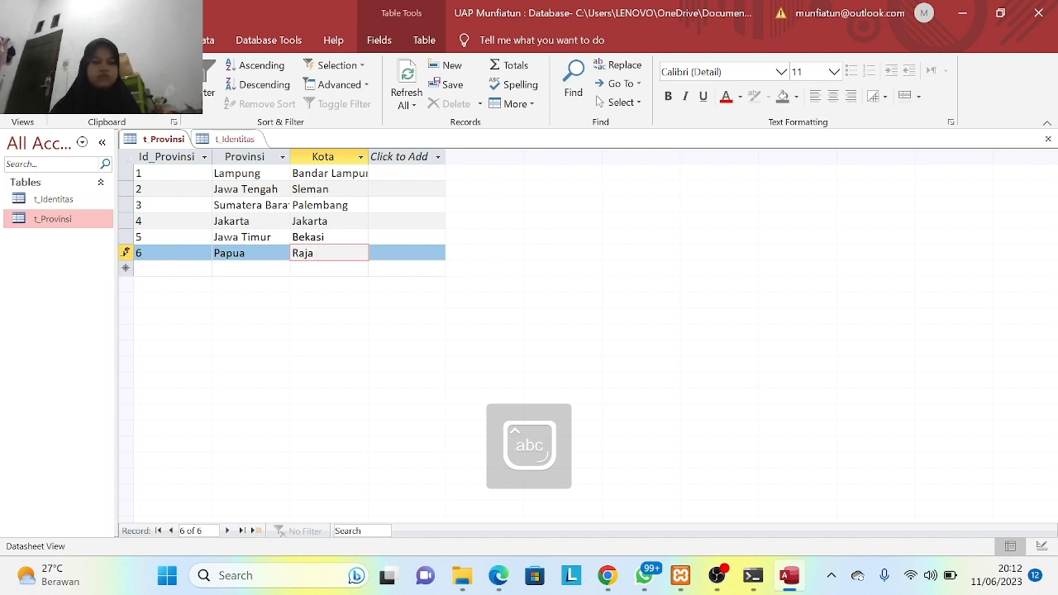
pyautogui.write(' Ampat')
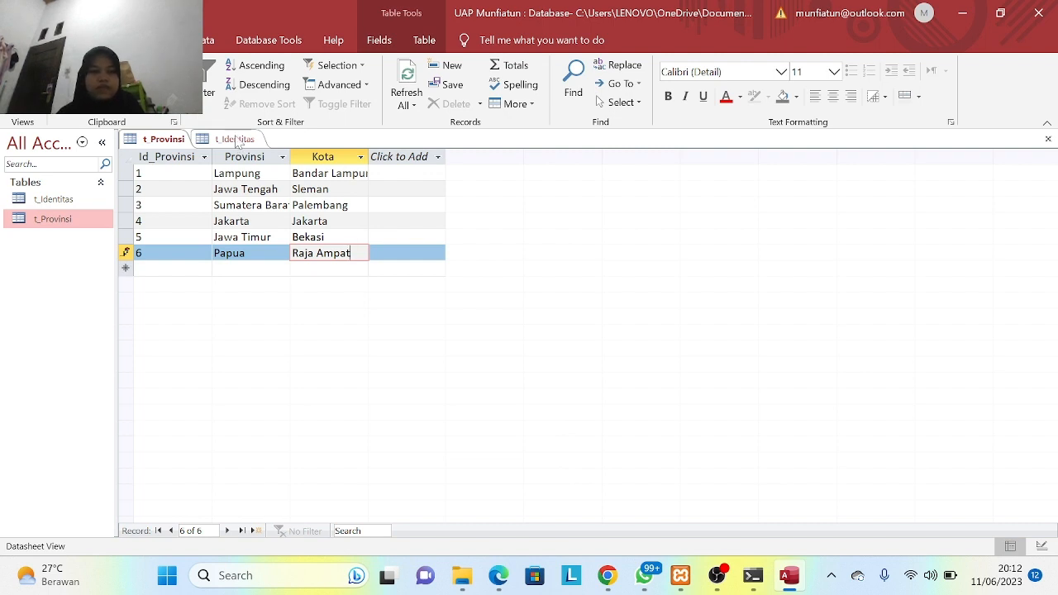
pyautogui.click(236, 140)
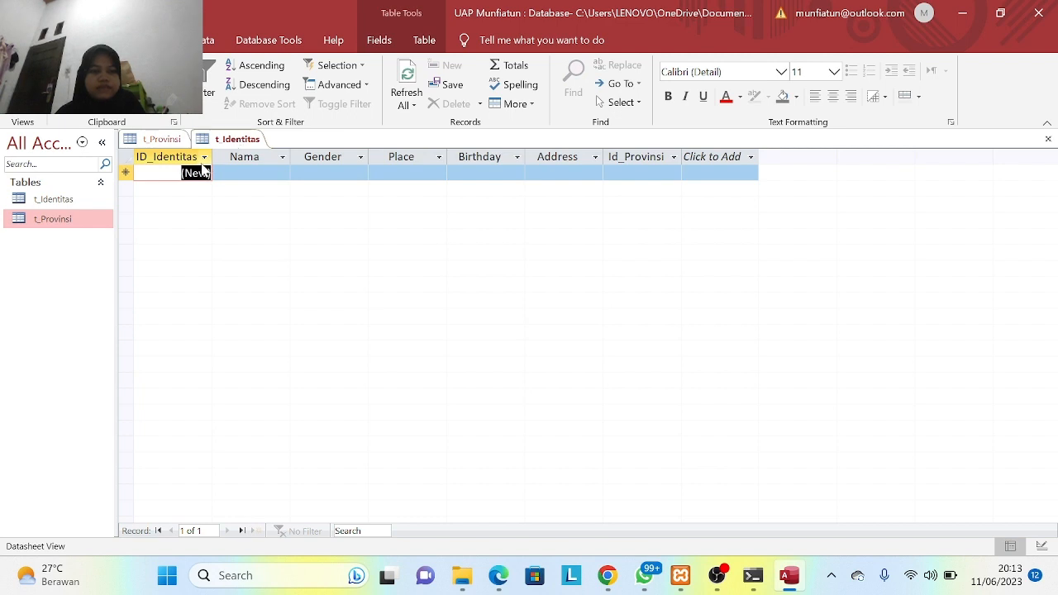
# - Change ID_Identitas from AutoNumber to Short Text in Design View and save t_Identitas
pyautogui.click(204, 157)
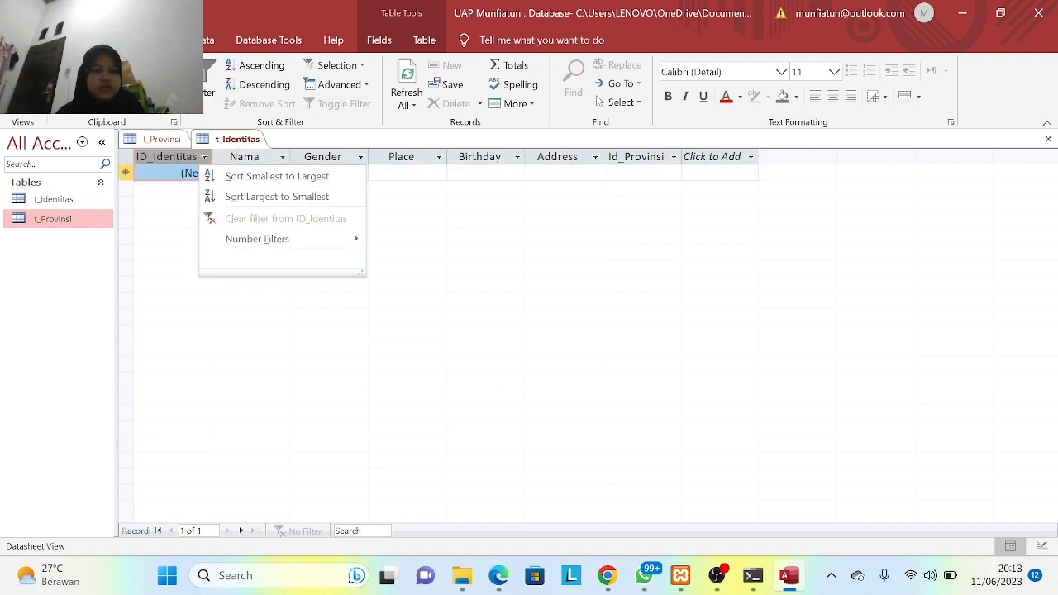
pyautogui.click(22, 101)
pyautogui.click(56, 165)
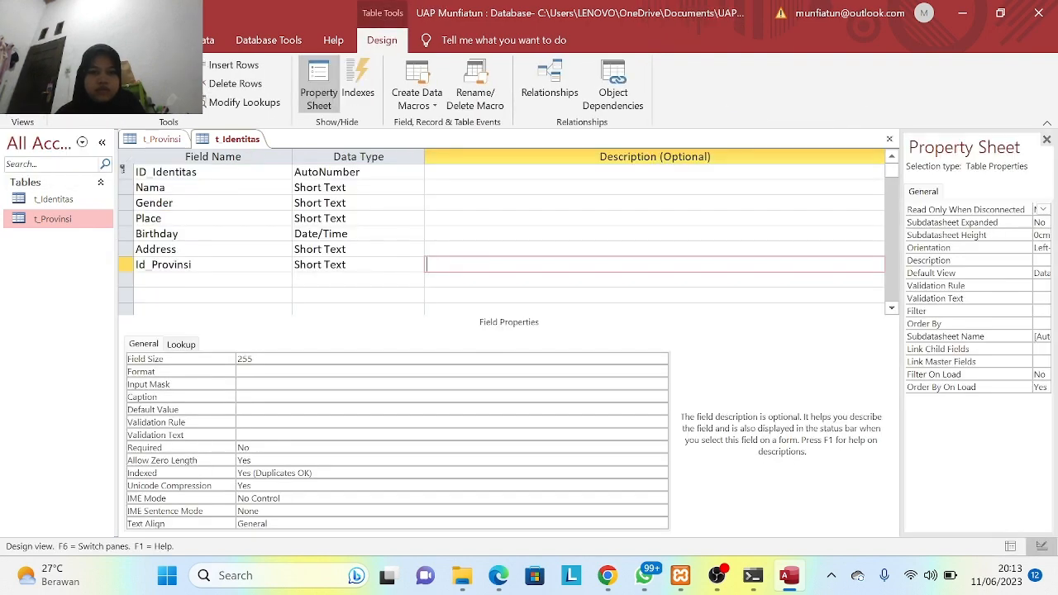
pyautogui.click(388, 172)
pyautogui.click(416, 172)
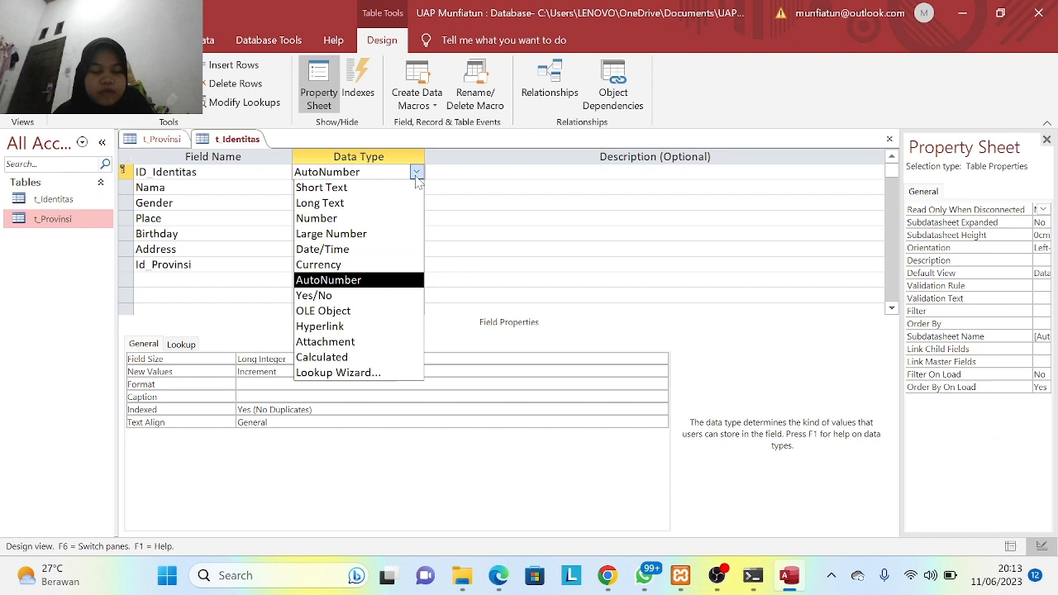
pyautogui.click(397, 190)
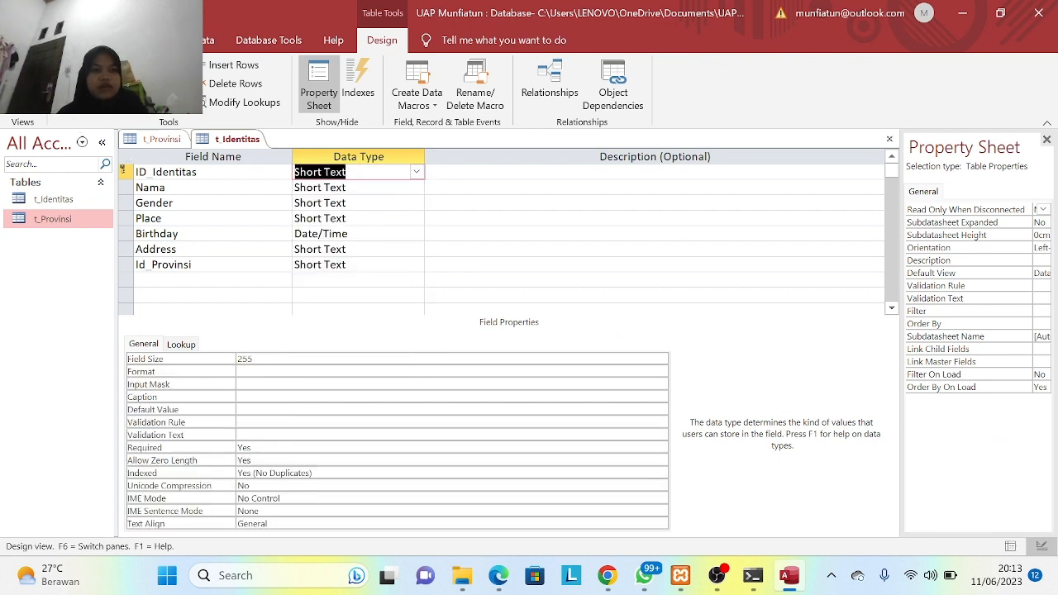
pyautogui.click(22, 99)
pyautogui.click(50, 137)
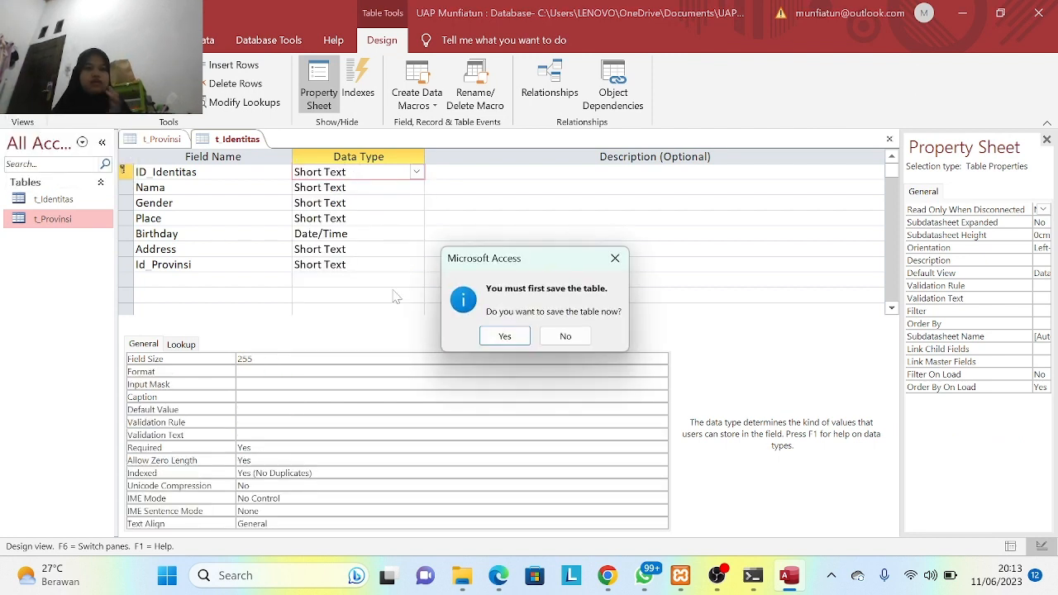
pyautogui.click(503, 342)
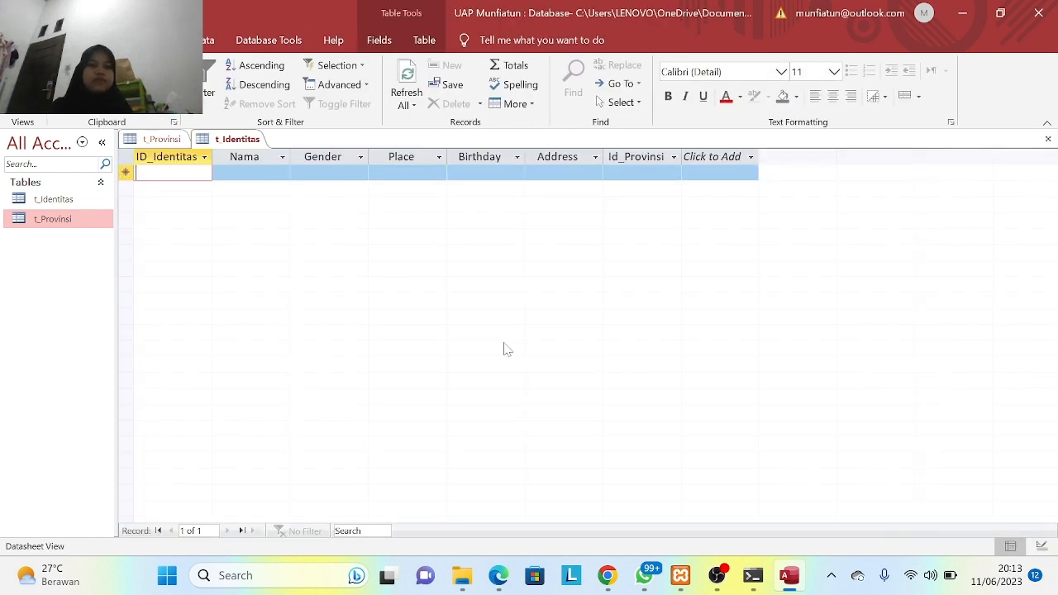
# - Enter the t_Identitas records 021–096 with birth details, addresses and Id_Provinsi, correcting one to 6
pyautogui.write('1')
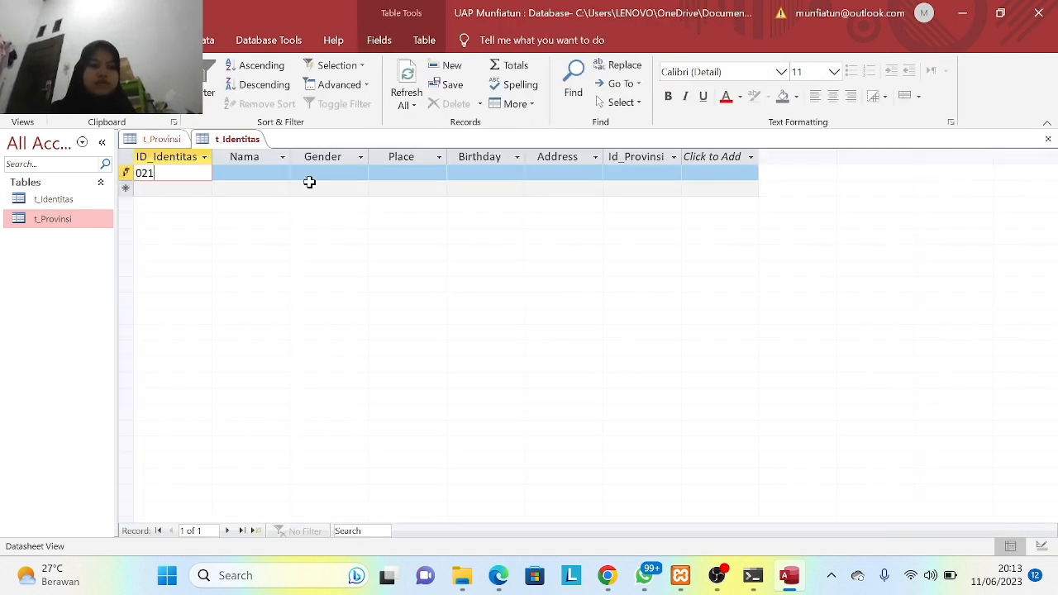
pyautogui.click(251, 173)
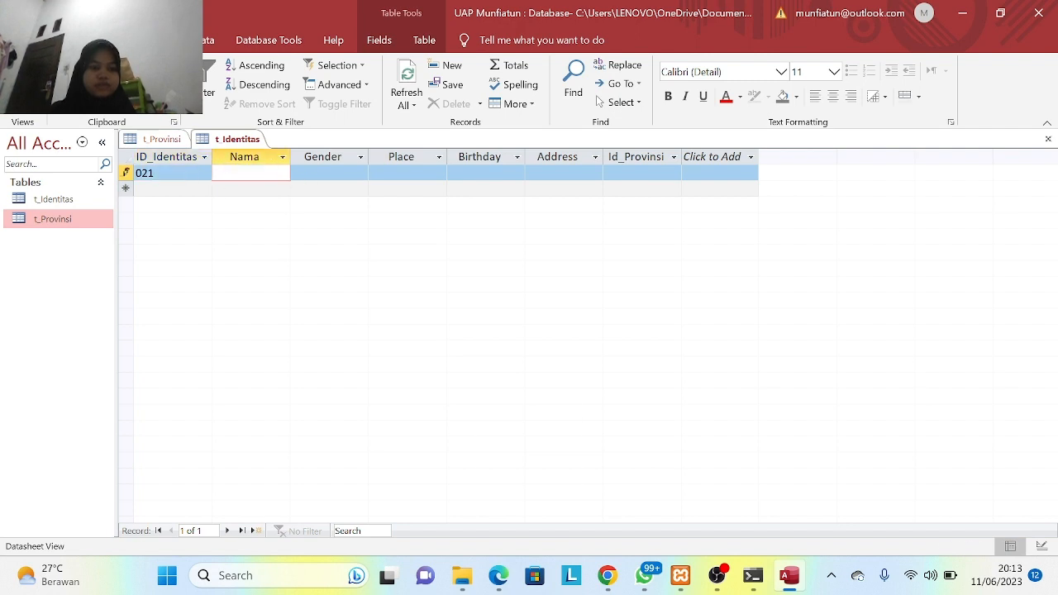
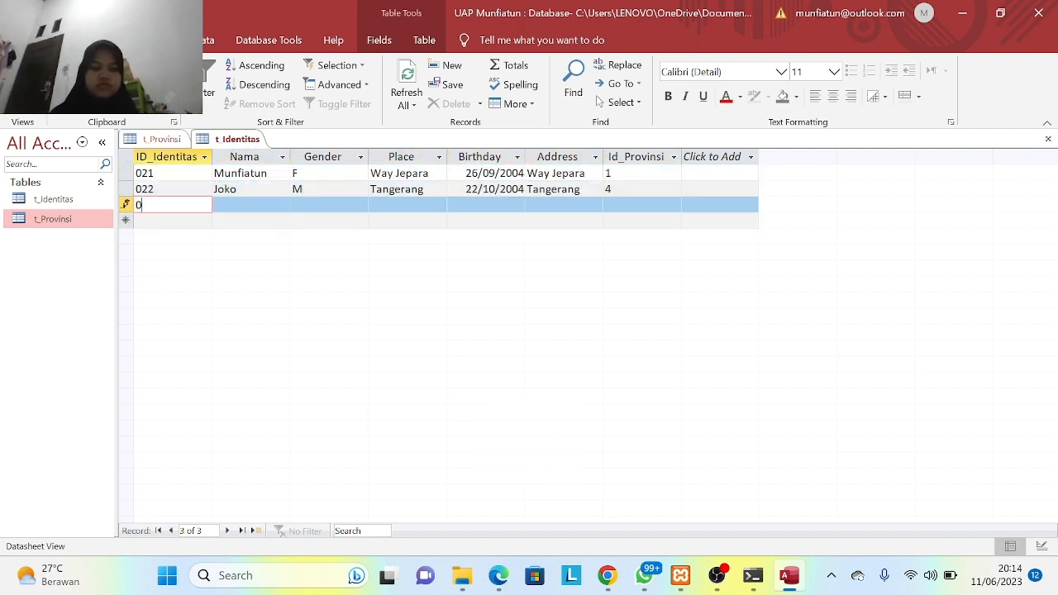
pyautogui.write('34\tIrza\tM\tNatar\t20/07/2000\tNatar\t2\t025\tNazir\tM\tPalembang\t12/09/2001\tLampung\t3\t043\tNidia\tF\tSumatera Barat\t03/07/2002\tPurbolinggo\t7')
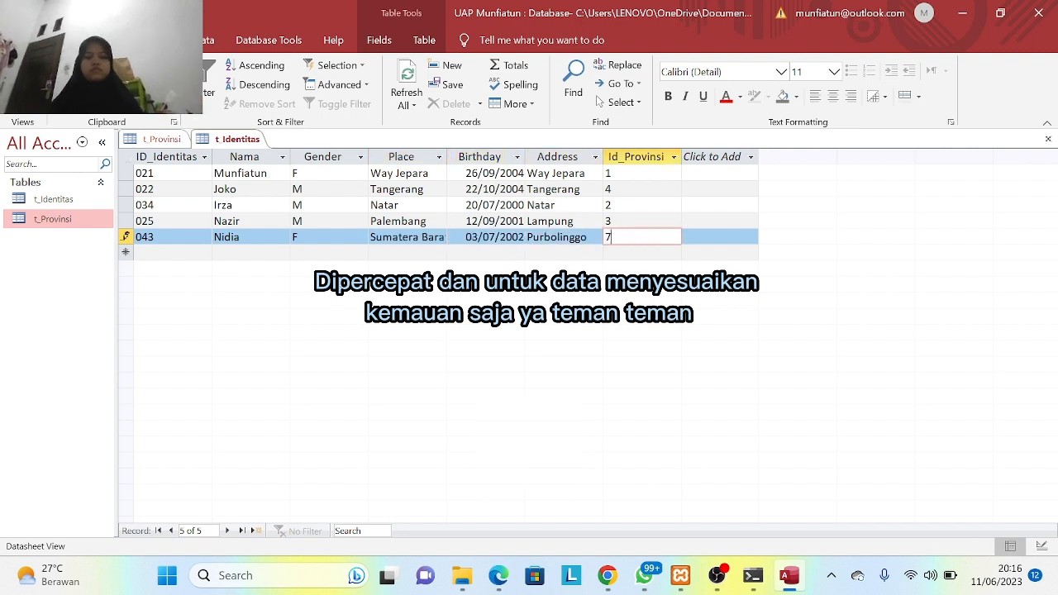
pyautogui.press('BackSpace')
pyautogui.write('6')
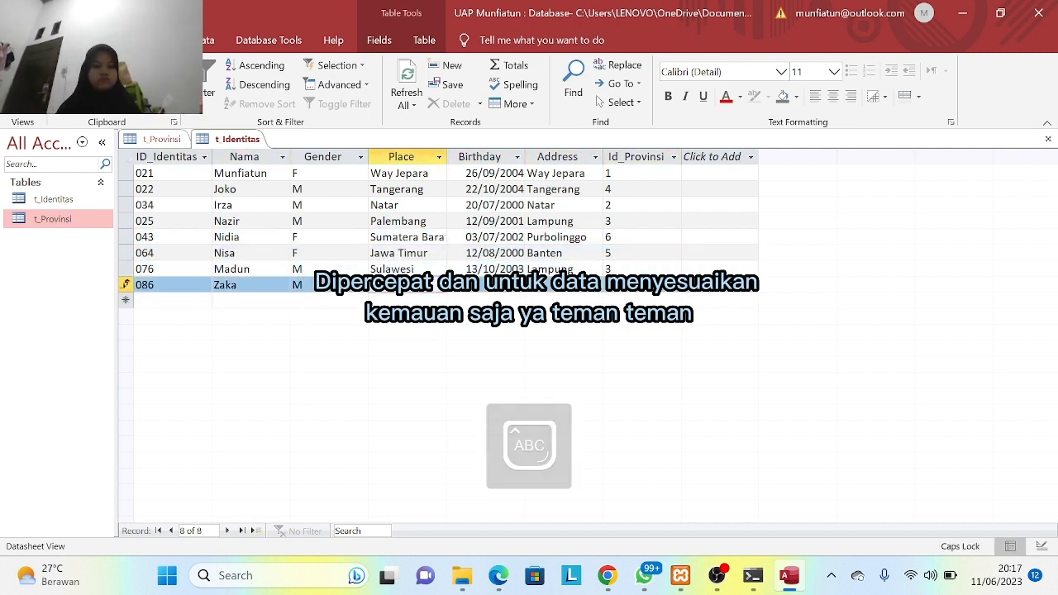
pyautogui.write('\t064\tNisa\tF\tJawa Timur\t12/08/2000\tBanten\t5\t076\tMadun\tM\tSulawesi\t13/10/2003\tLampung\t3\t086\tZaka\tM\tJakarta\t12/09/2003\tJakarta\t4\t041\tRizkhy\tM\tWay Jepara\t12/12/2002\tPapua\t4\t096\tArmen\tM\tBanten\t03/08/2003\tBanten\t5')
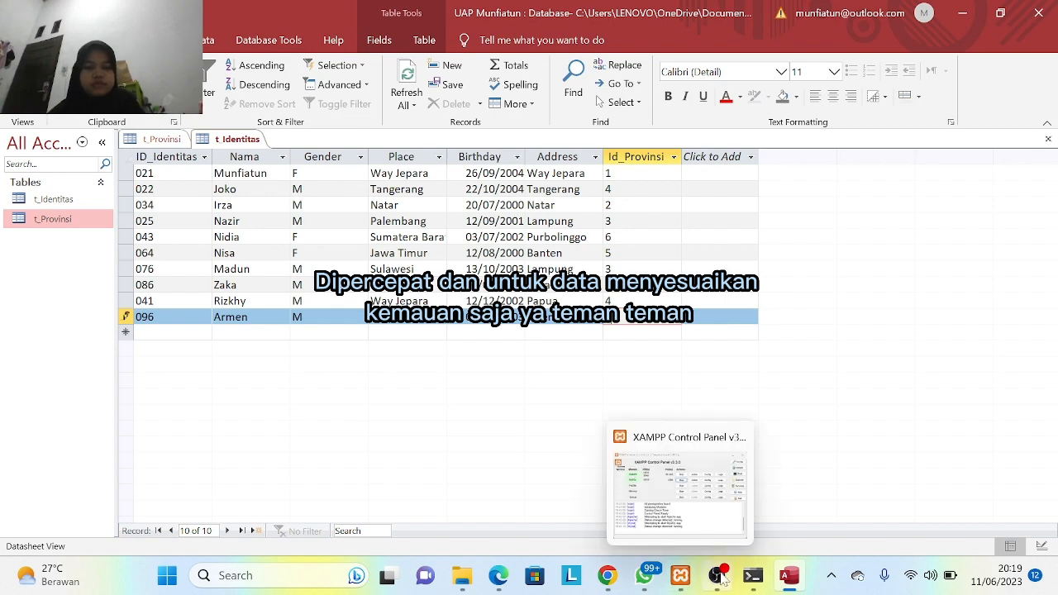
pyautogui.moveTo(717, 576)
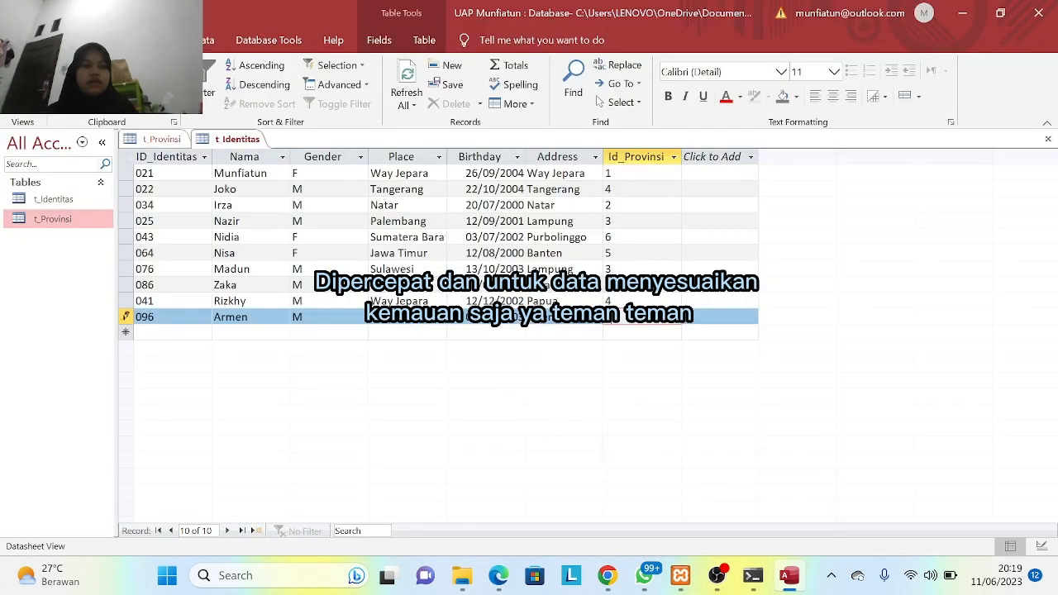
pyautogui.click(64, 204)
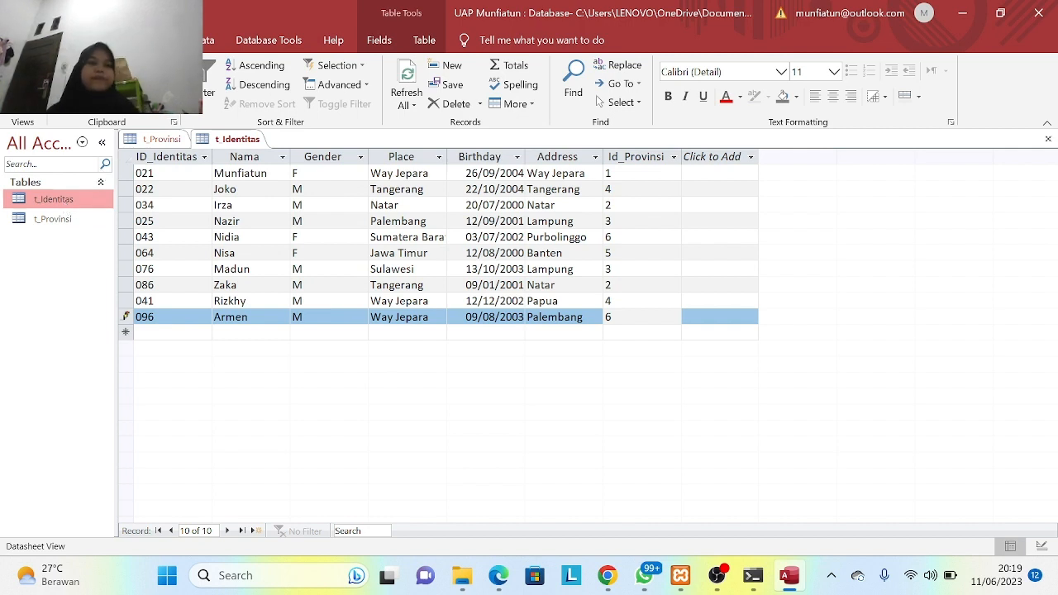
pyautogui.click(118, 40)
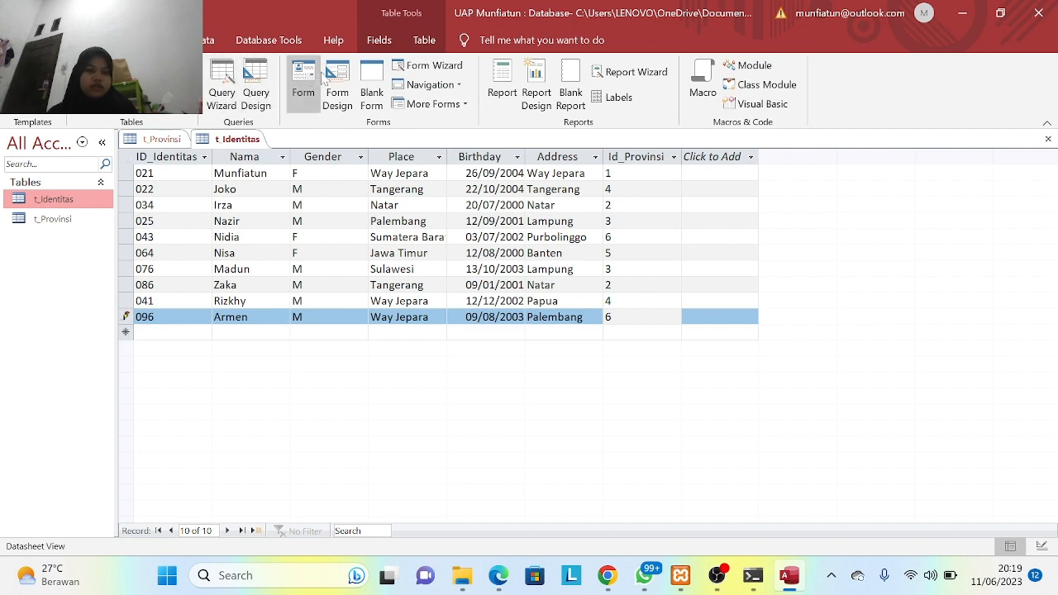
# - Open Relationships from Database Tools and add t_Identitas and t_Provinsi to the layout
pyautogui.click(278, 46)
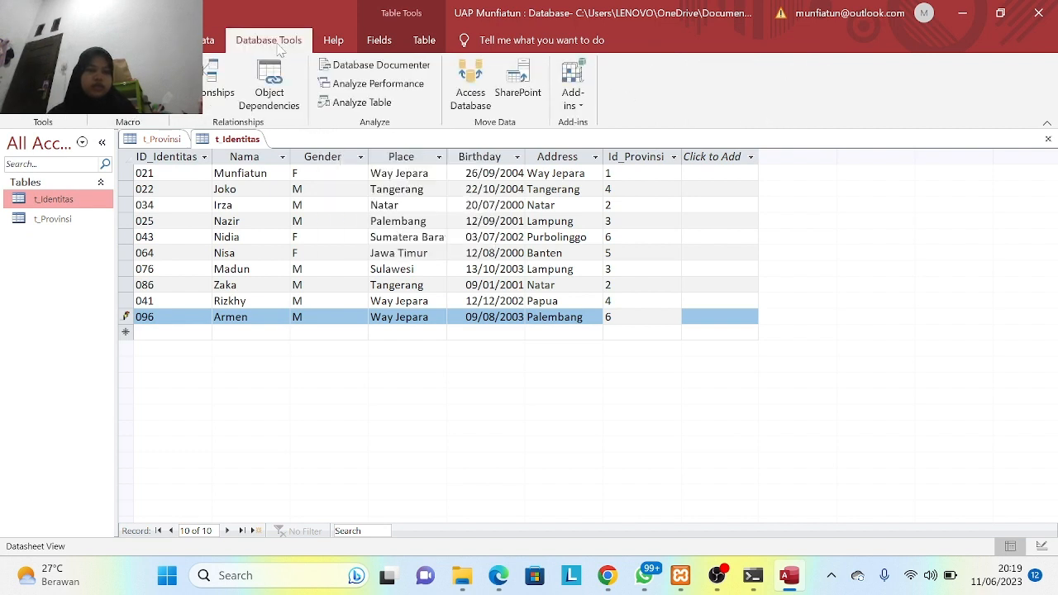
pyautogui.click(216, 79)
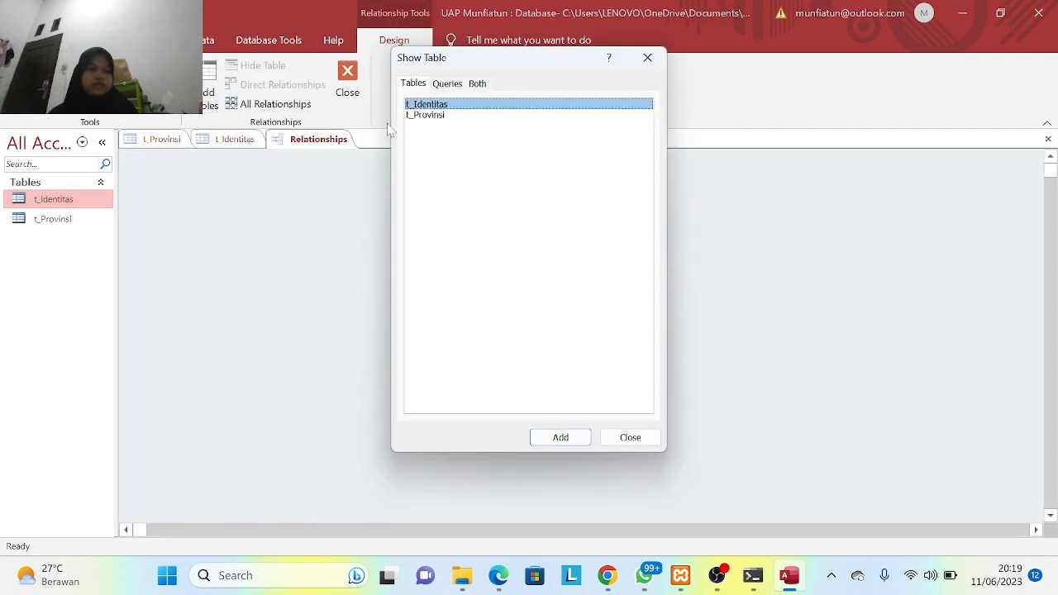
pyautogui.click(561, 437)
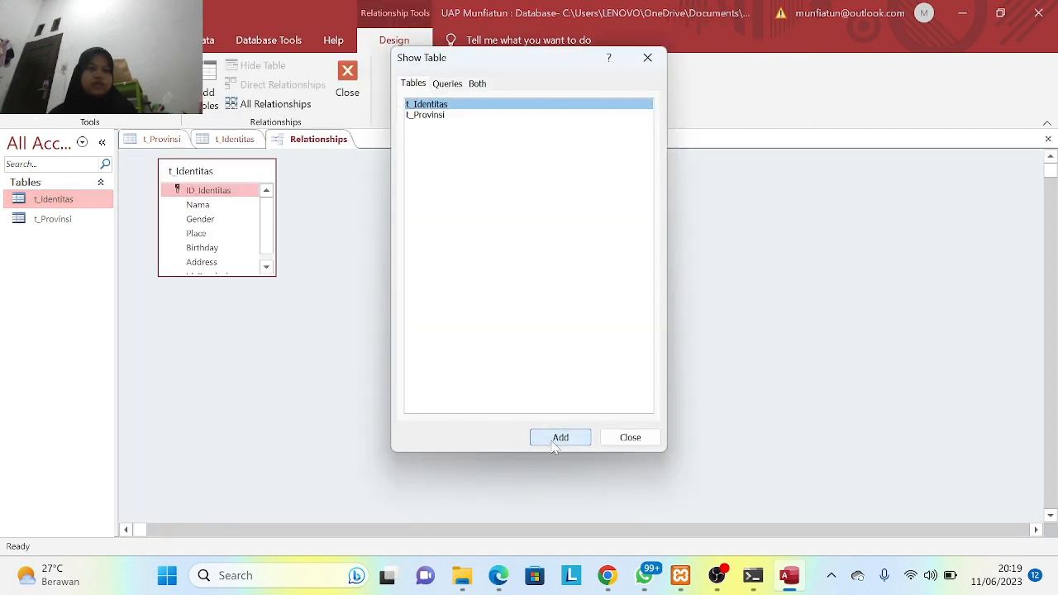
pyautogui.click(419, 116)
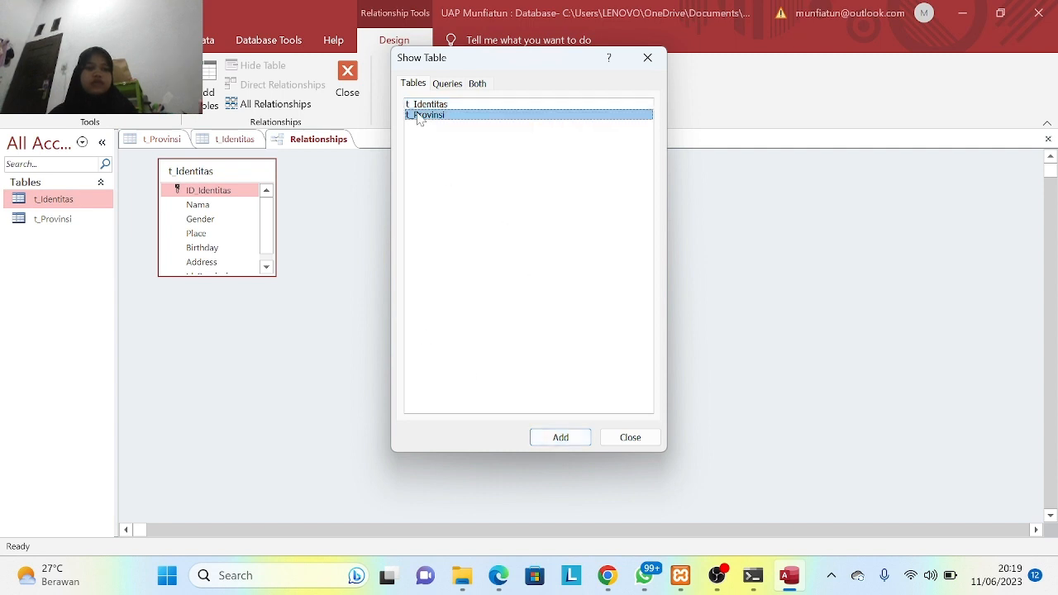
pyautogui.click(560, 442)
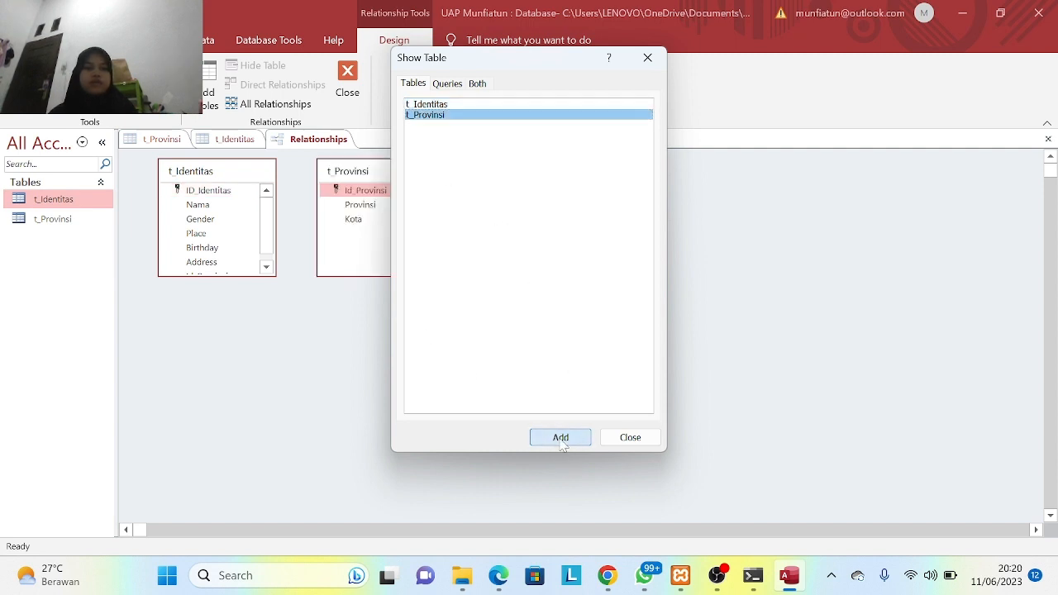
pyautogui.click(624, 437)
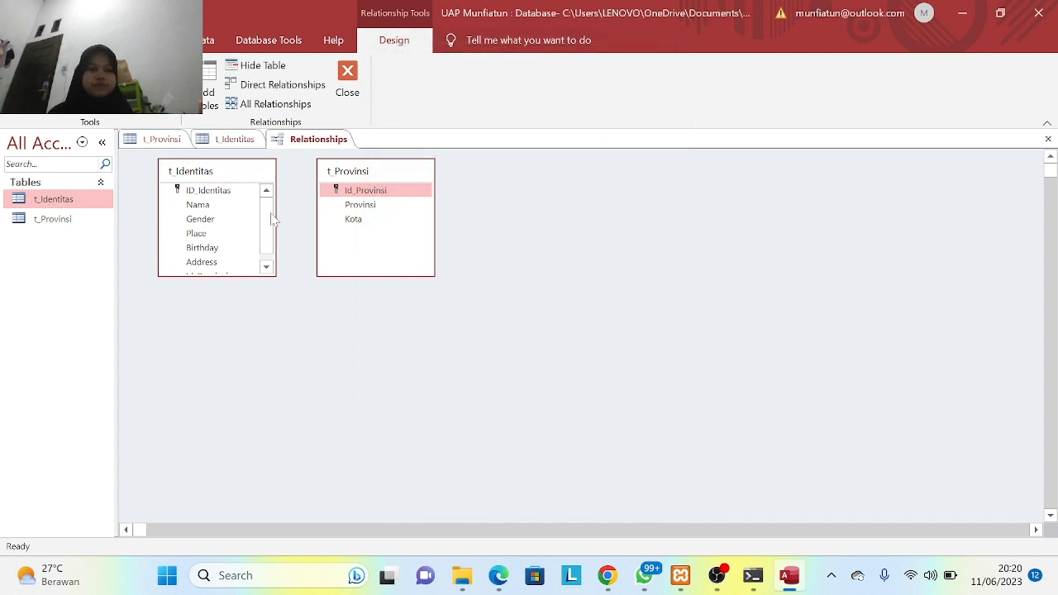
# - Open Edit Relationships from a t_Identitas field and try picking tables from the empty lists
pyautogui.click(211, 192)
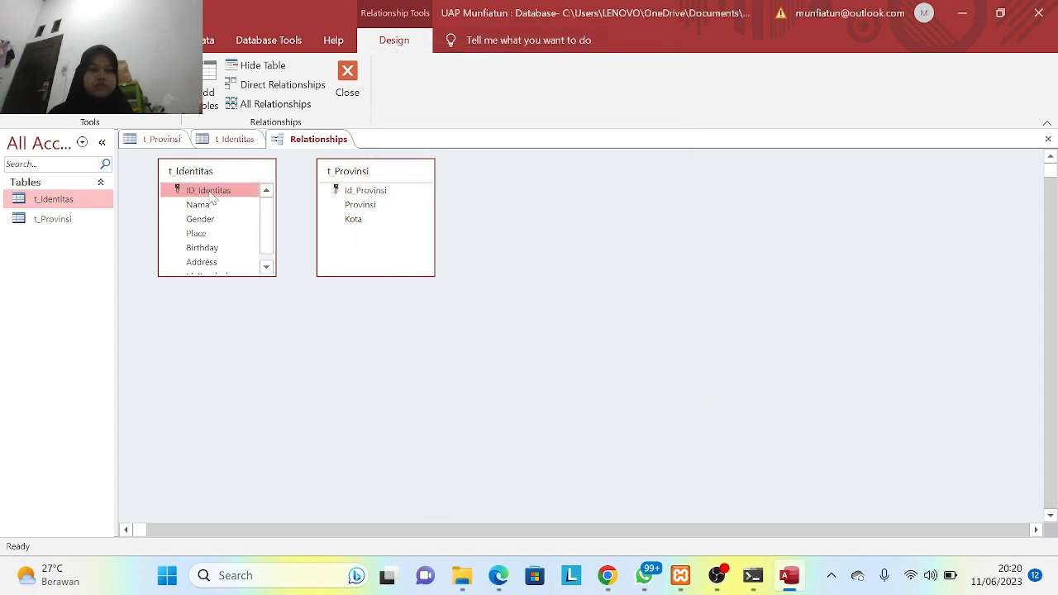
pyautogui.doubleClick(210, 192)
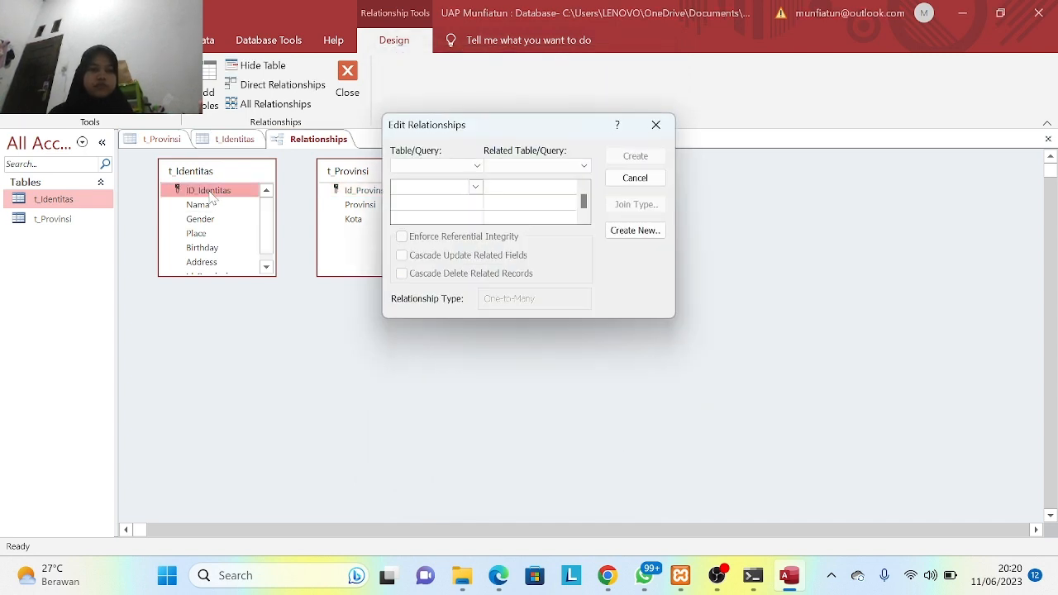
pyautogui.click(477, 168)
pyautogui.click(523, 188)
pyautogui.click(475, 186)
pyautogui.click(473, 170)
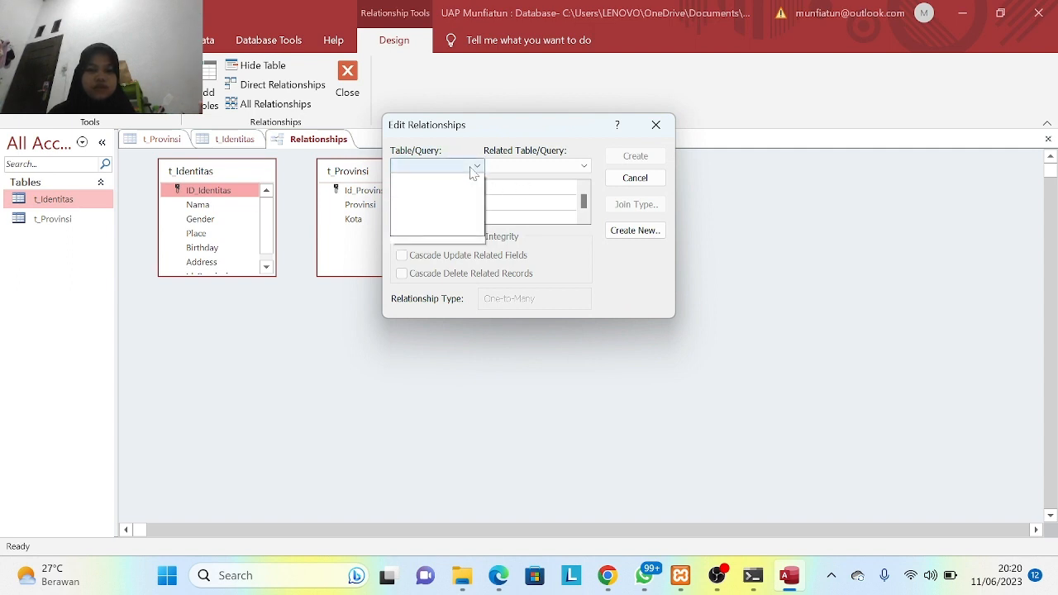
pyautogui.click(461, 170)
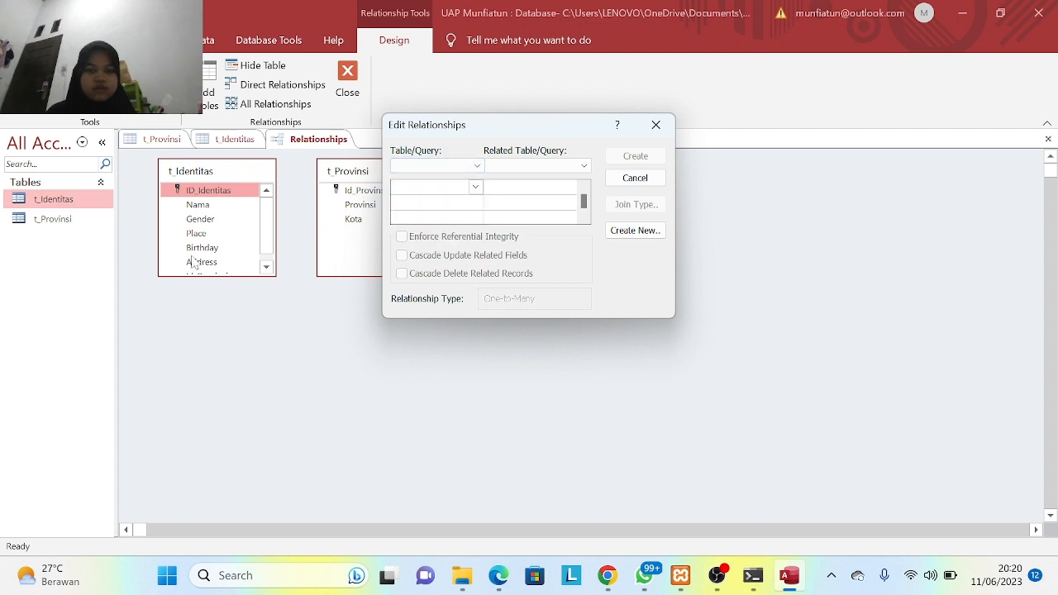
pyautogui.click(549, 166)
pyautogui.click(477, 167)
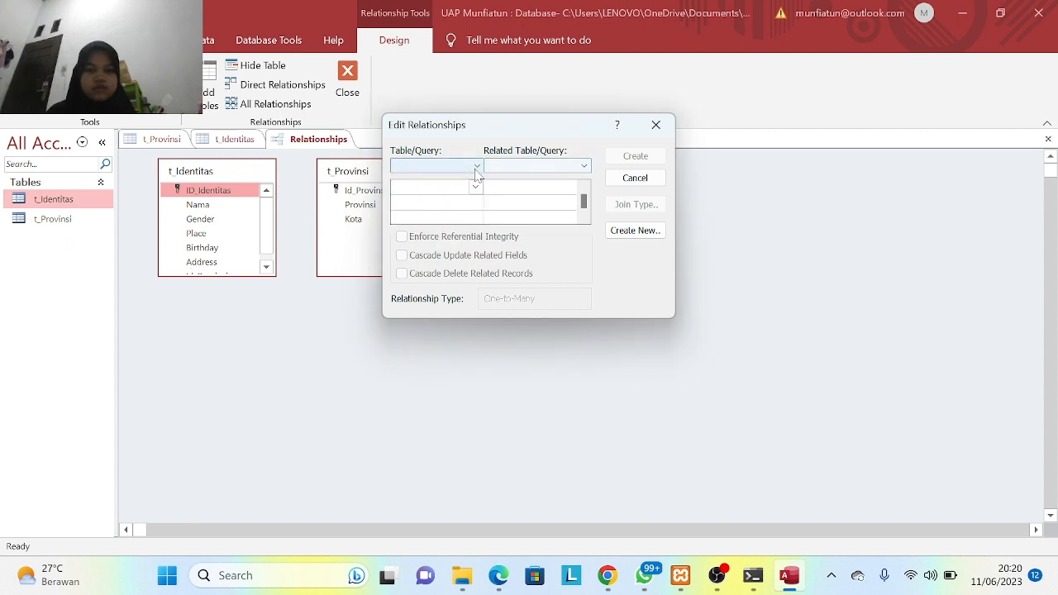
pyautogui.click(477, 166)
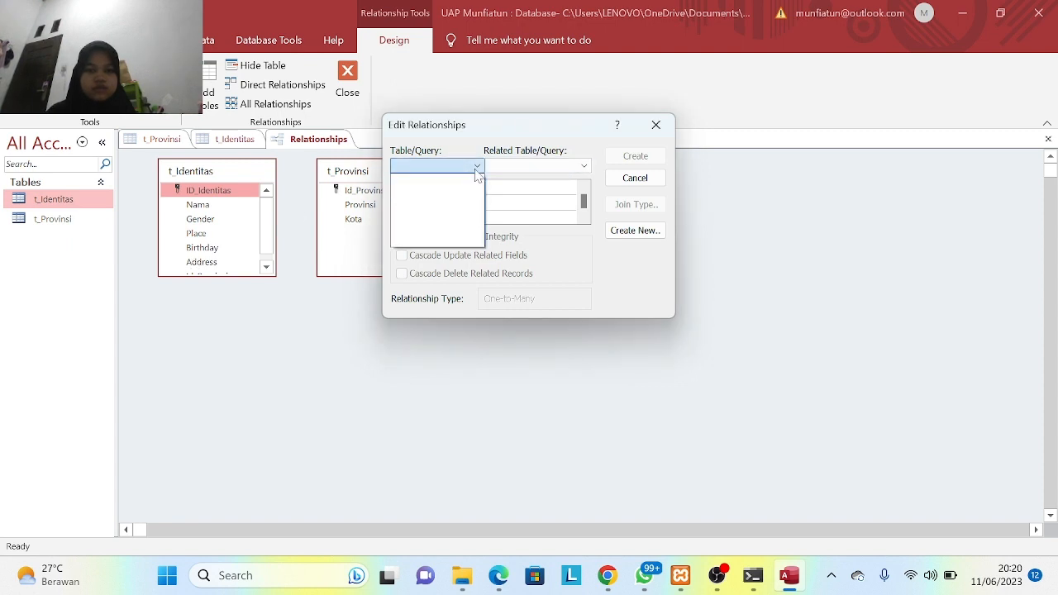
pyautogui.click(567, 192)
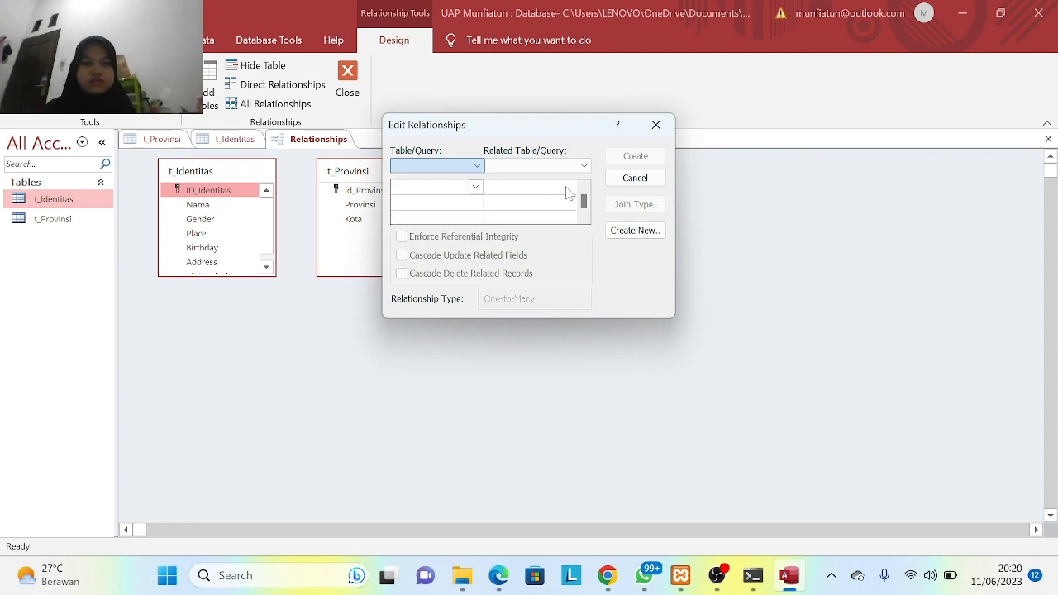
# - Create a new link pairing t_Identitas.Id_Provinsi with t_Provinsi.Id_Provinsi and create the relationship
pyautogui.click(630, 232)
pyautogui.click(516, 187)
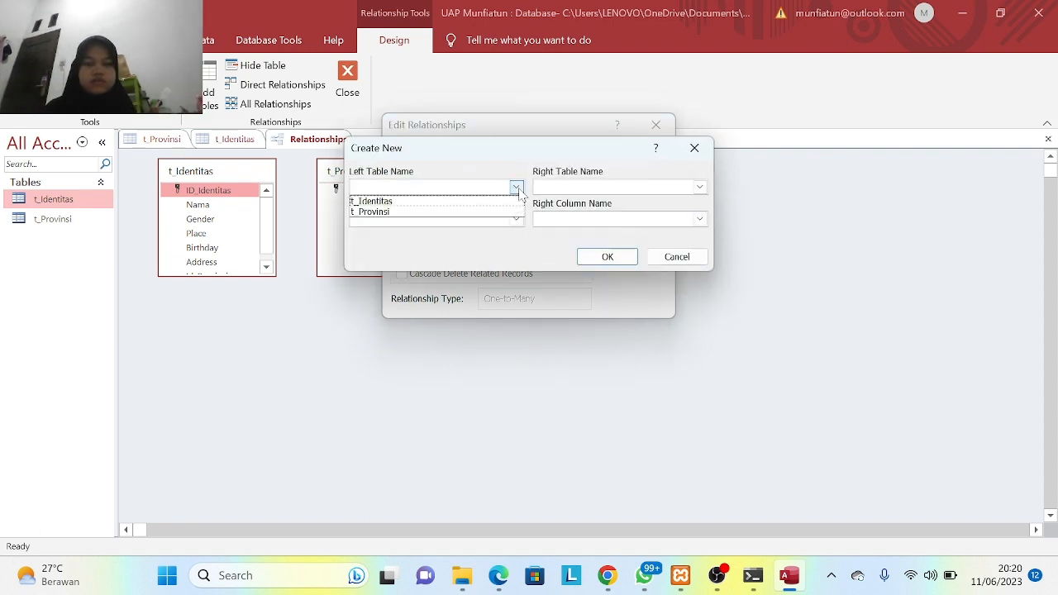
pyautogui.click(477, 203)
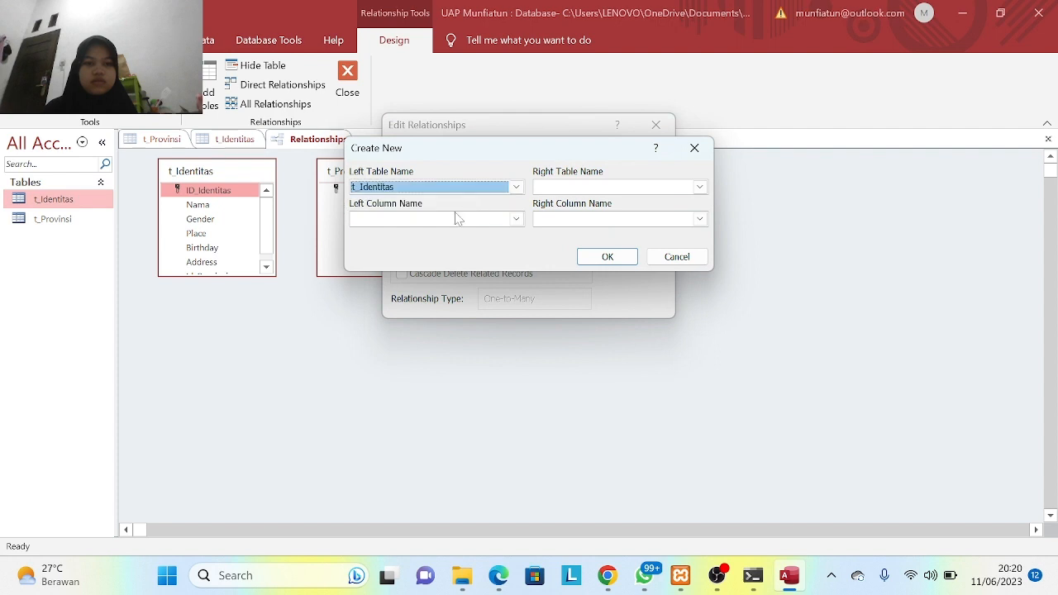
pyautogui.click(699, 187)
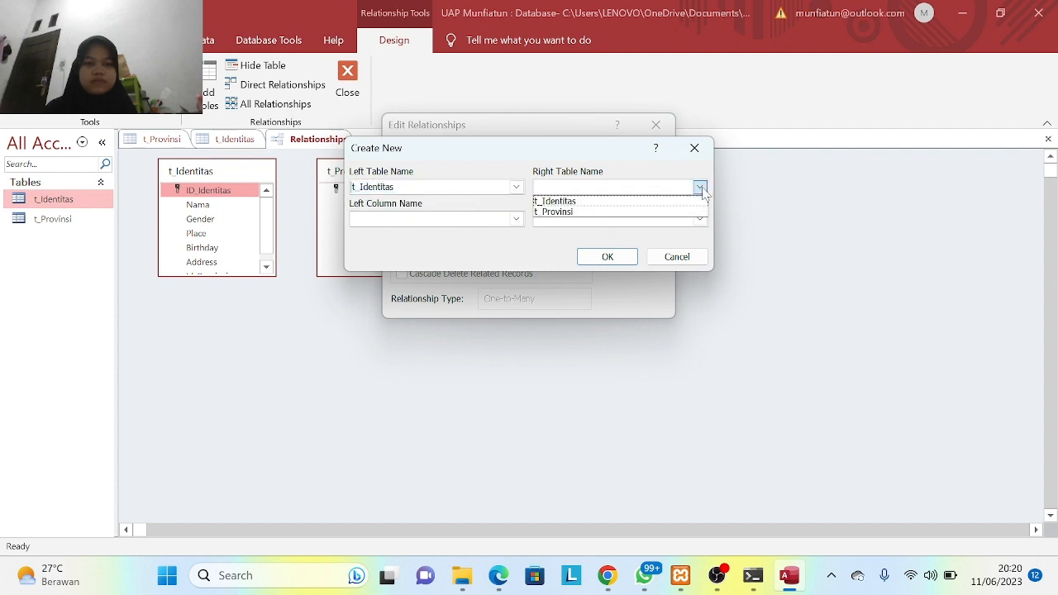
pyautogui.click(660, 212)
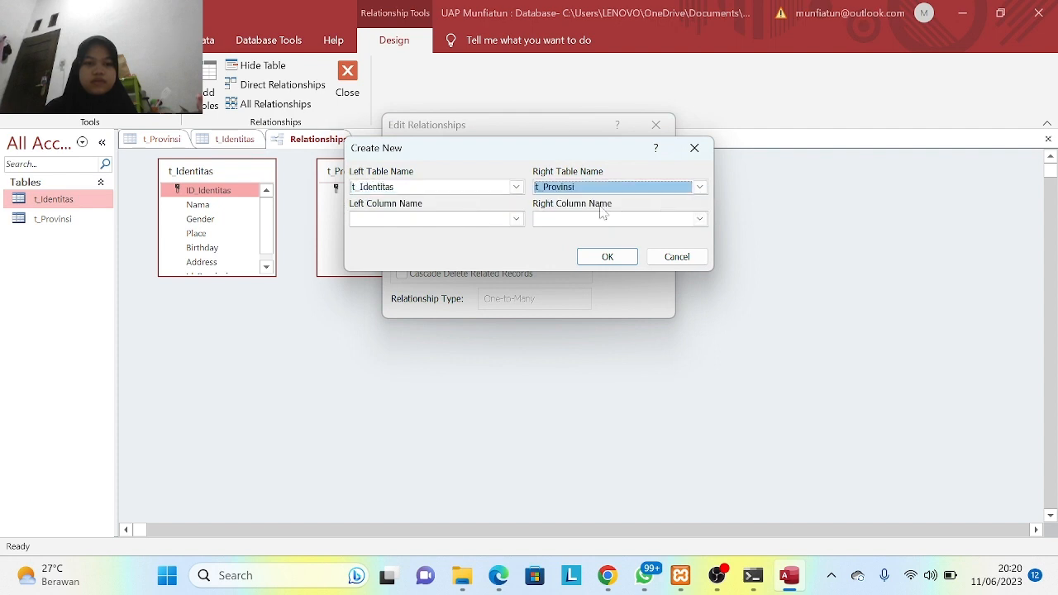
pyautogui.click(516, 219)
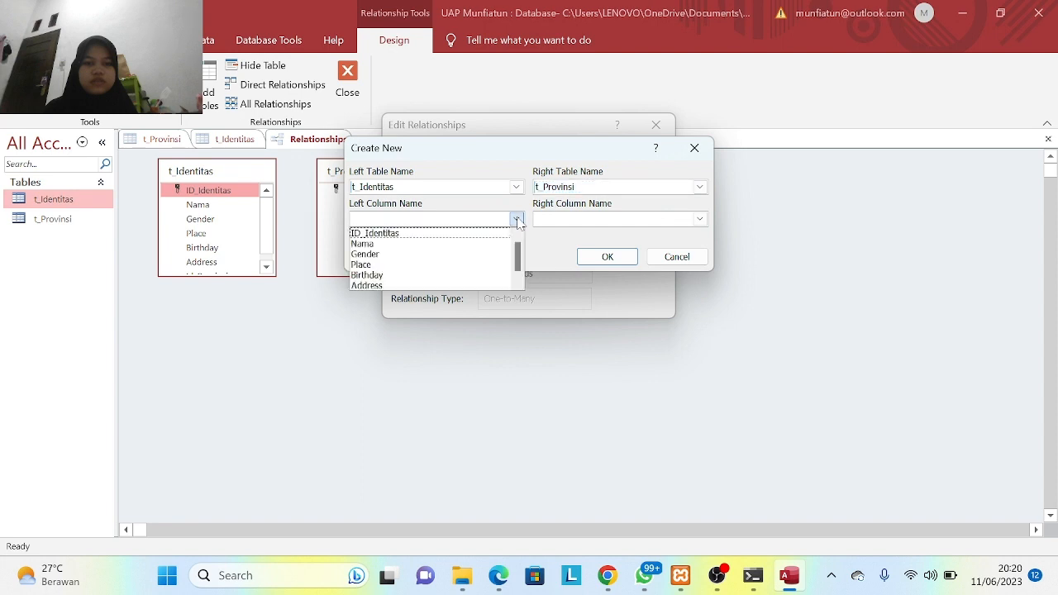
pyautogui.click(449, 234)
pyautogui.click(700, 220)
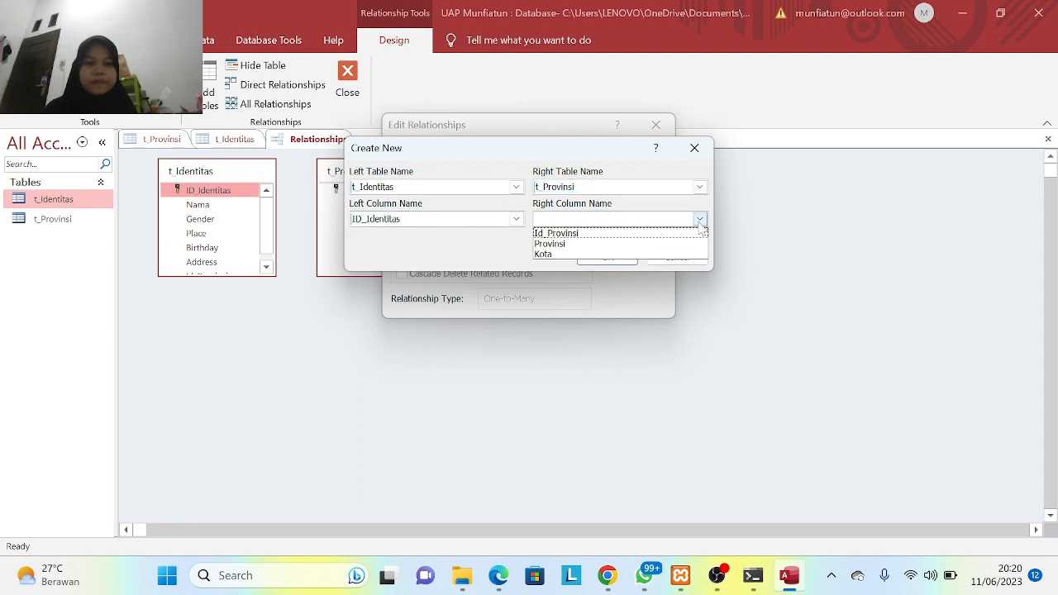
pyautogui.click(653, 234)
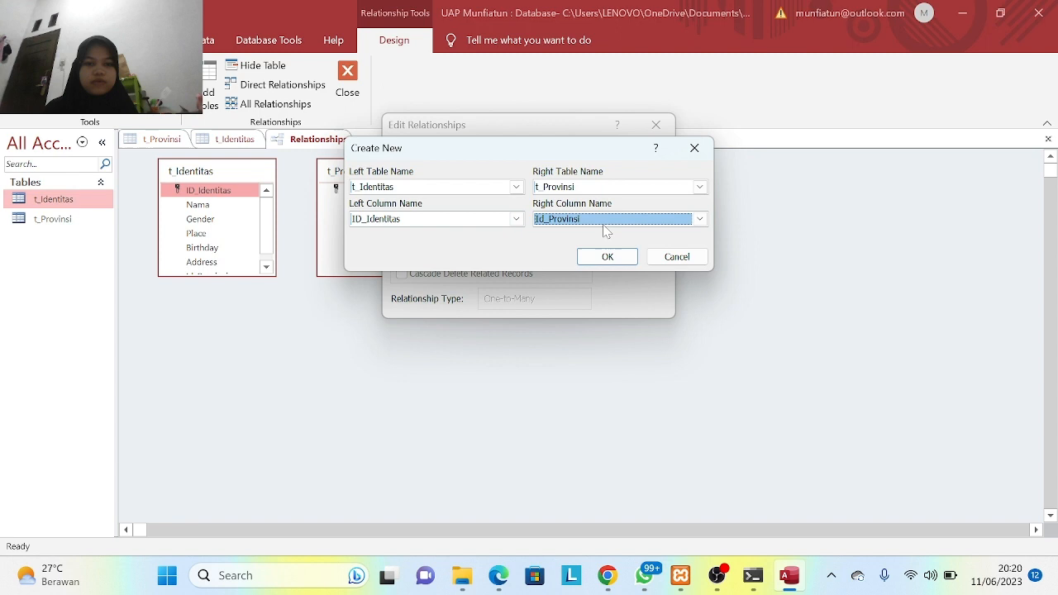
pyautogui.click(516, 220)
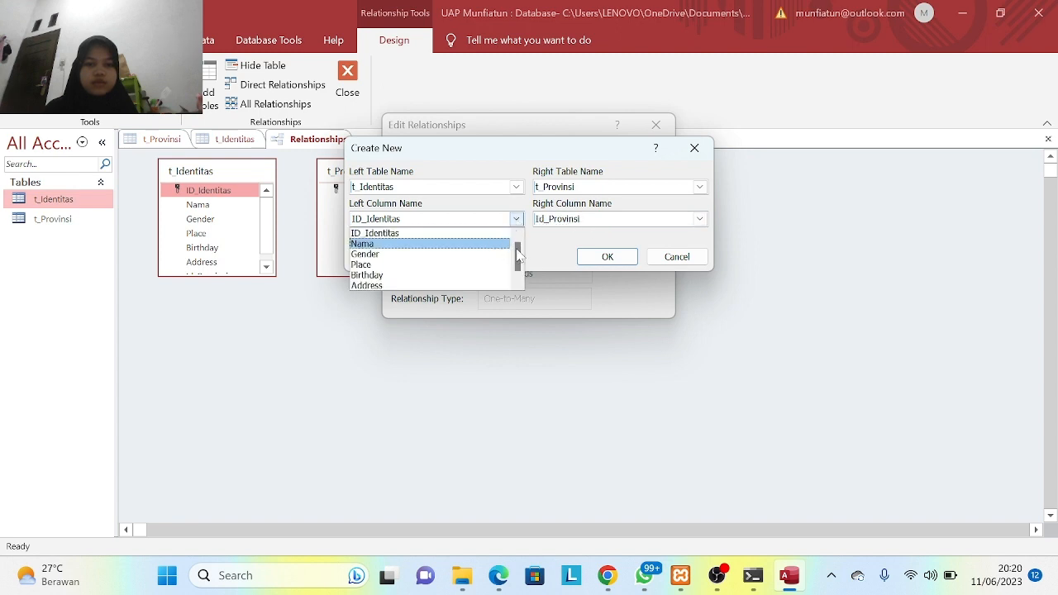
pyautogui.moveTo(518, 257); pyautogui.dragTo(519, 271)
pyautogui.click(446, 286)
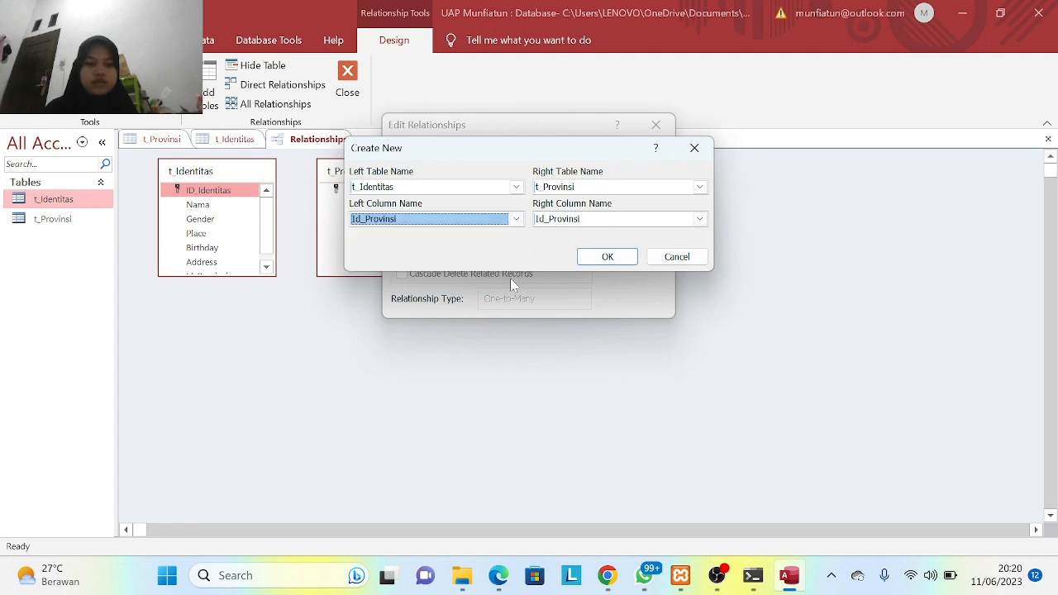
pyautogui.click(626, 262)
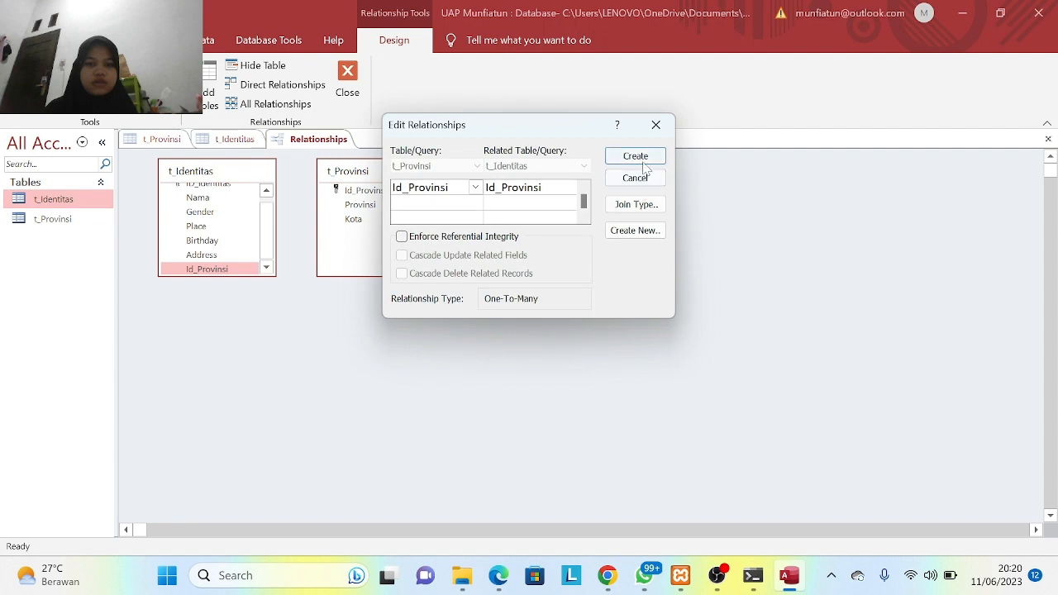
pyautogui.click(644, 164)
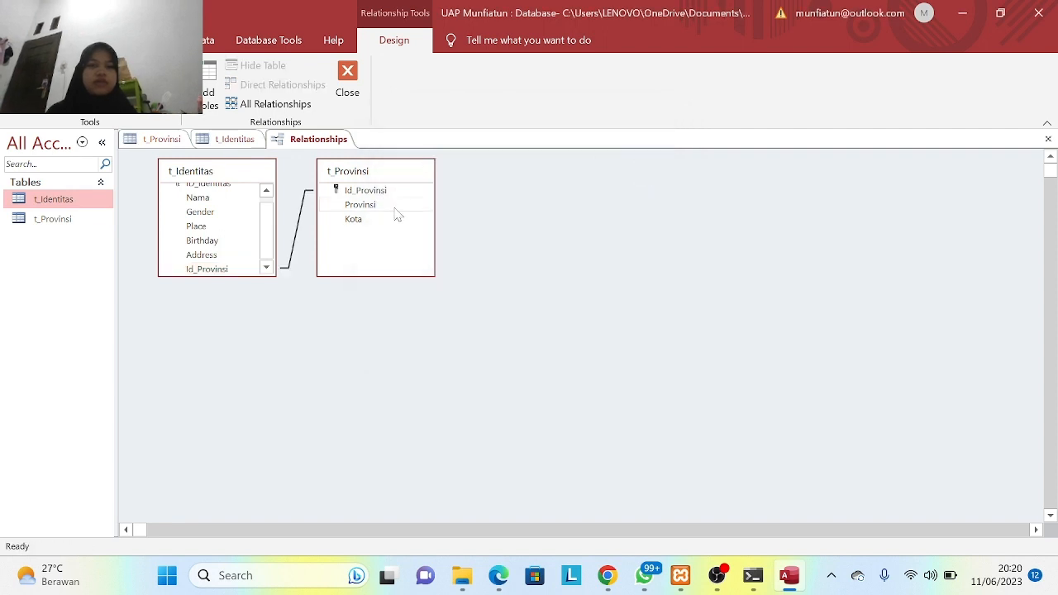
# - Nudge t_Provinsi right, save the relationships layout, and close the Relationships window
pyautogui.moveTo(394, 209); pyautogui.dragTo(451, 180)
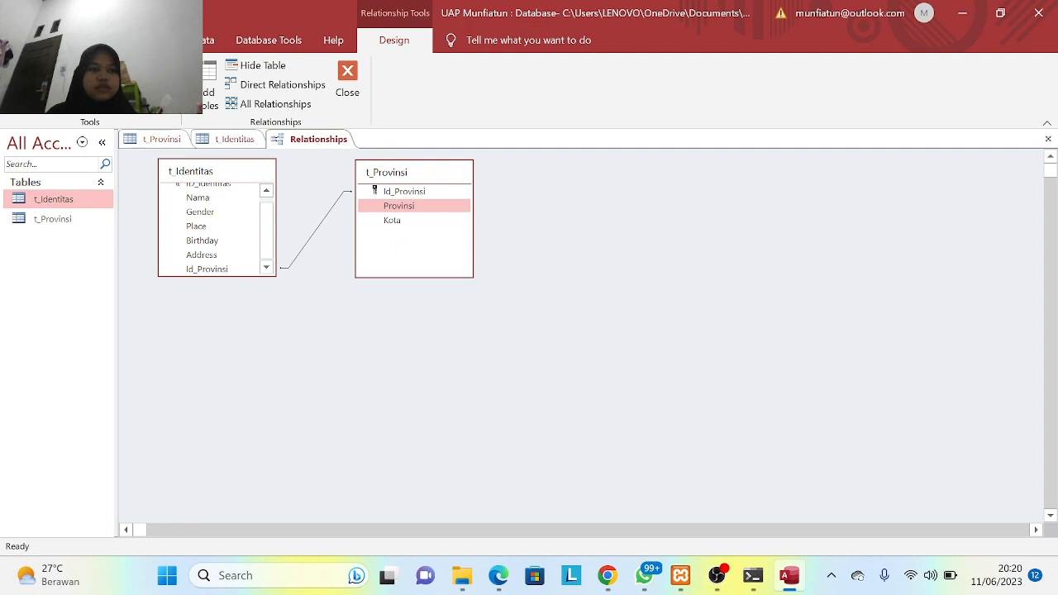
pyautogui.click(113, 40)
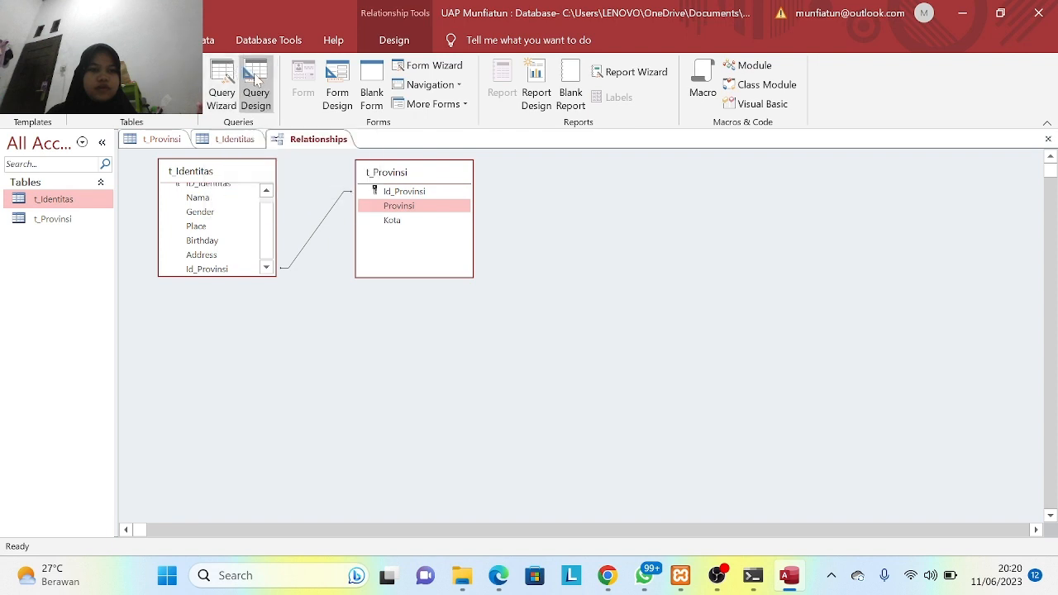
pyautogui.rightClick(312, 138)
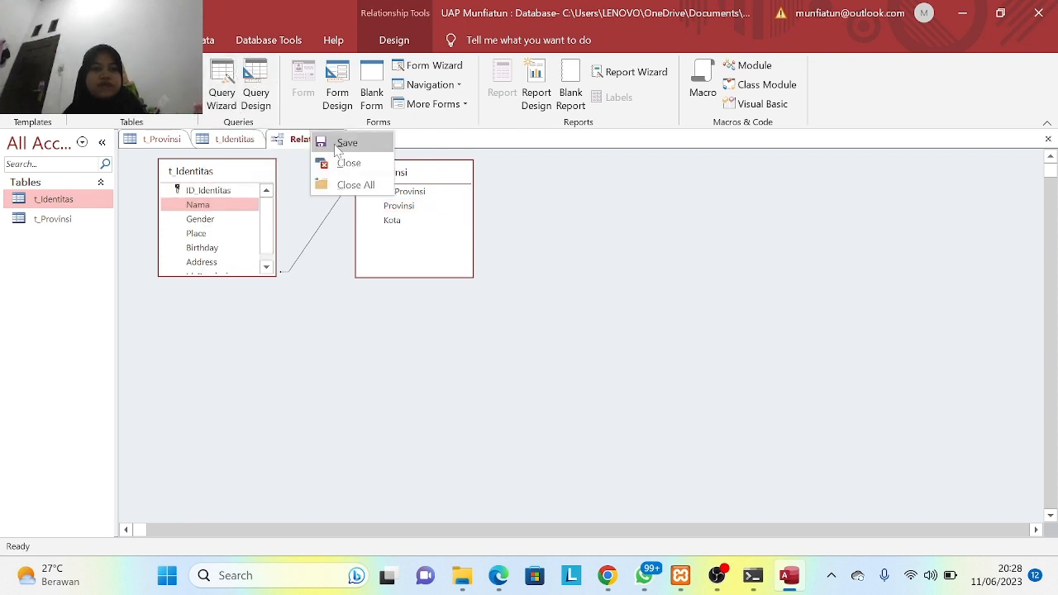
pyautogui.click(337, 147)
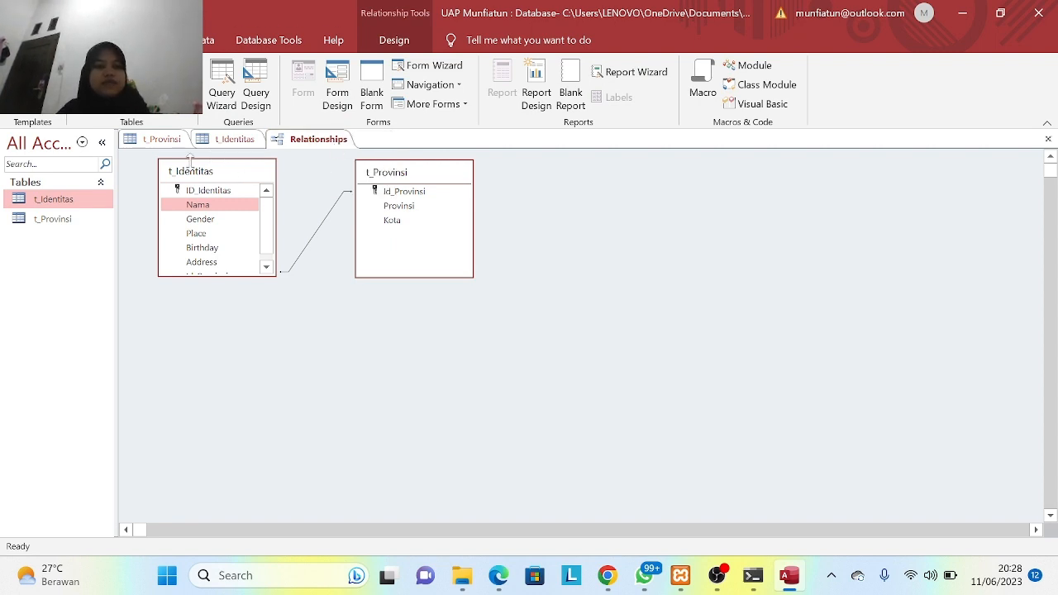
pyautogui.rightClick(328, 136)
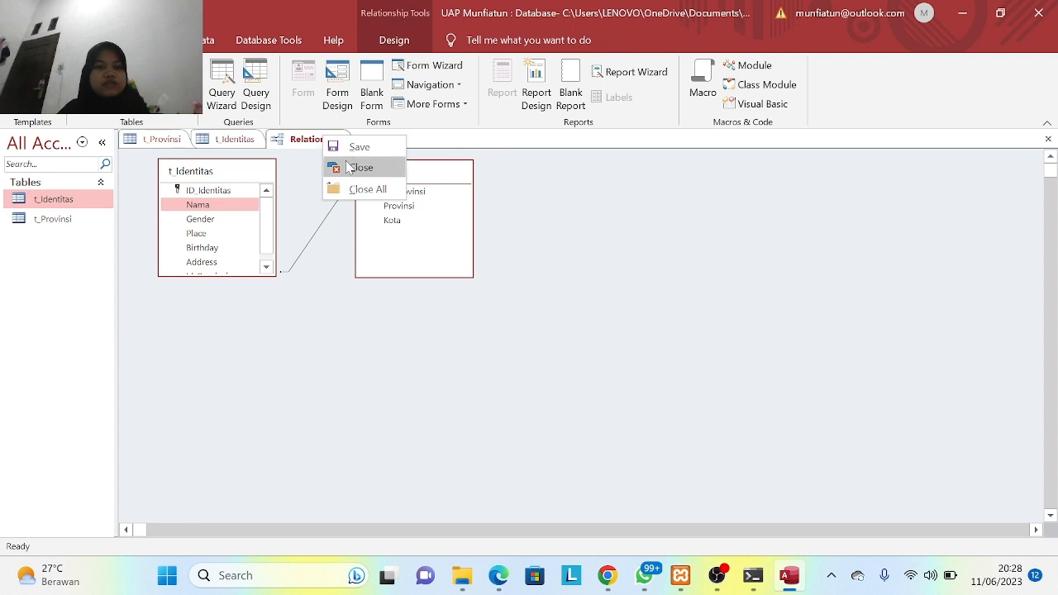
pyautogui.click(344, 165)
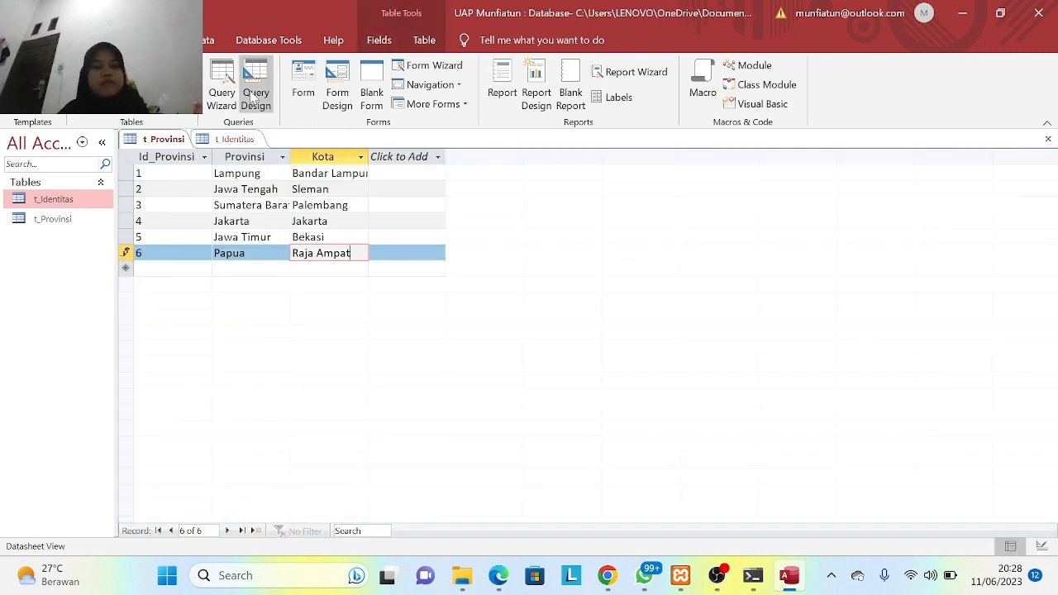
# - Start a new design-view query with the t_Identitas and t_Provinsi tables added
pyautogui.click(254, 98)
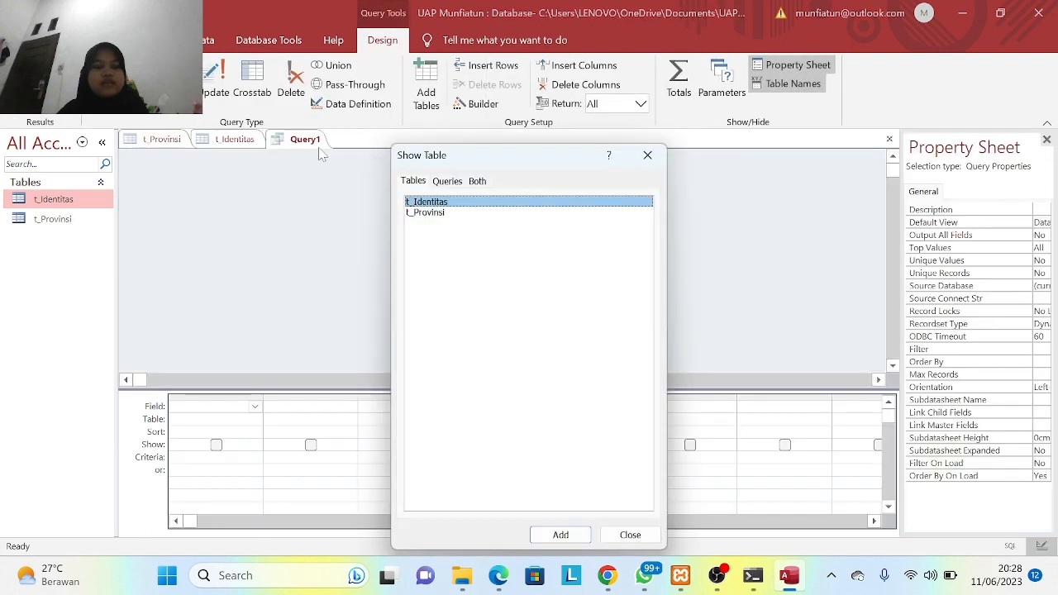
pyautogui.click(574, 536)
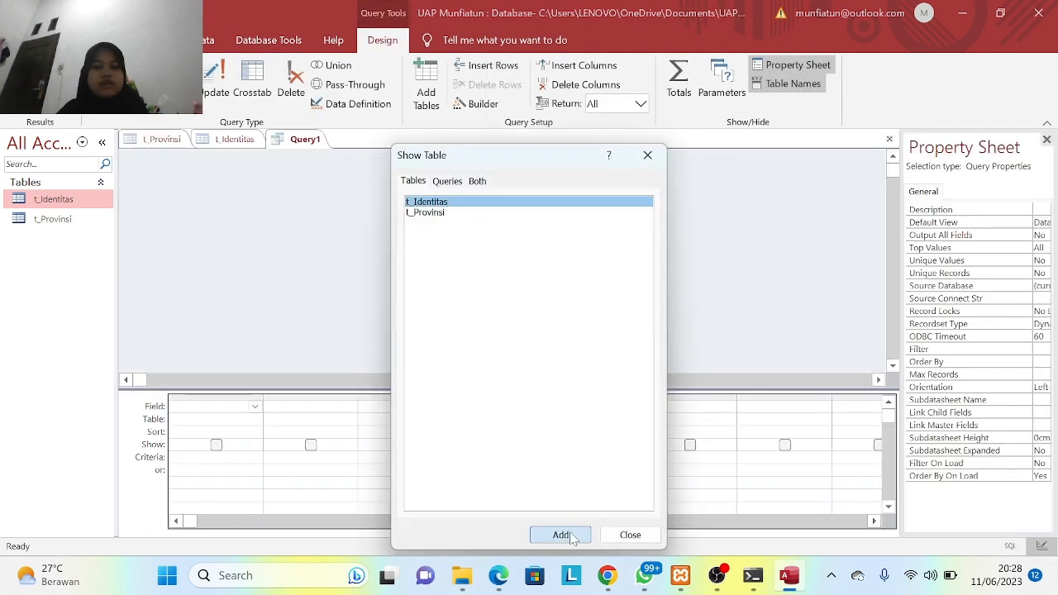
pyautogui.click(436, 214)
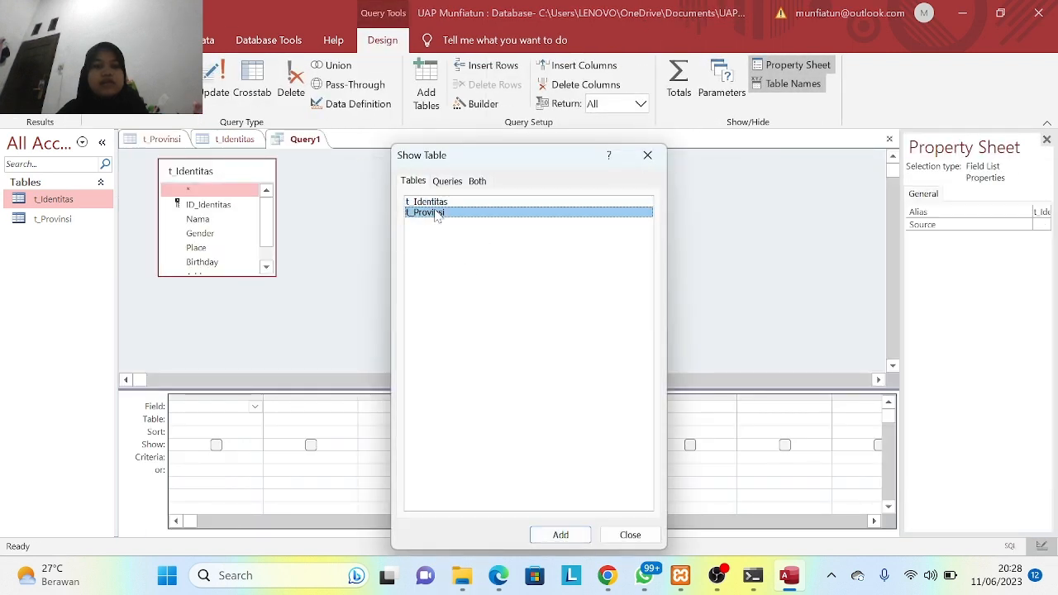
pyautogui.click(577, 539)
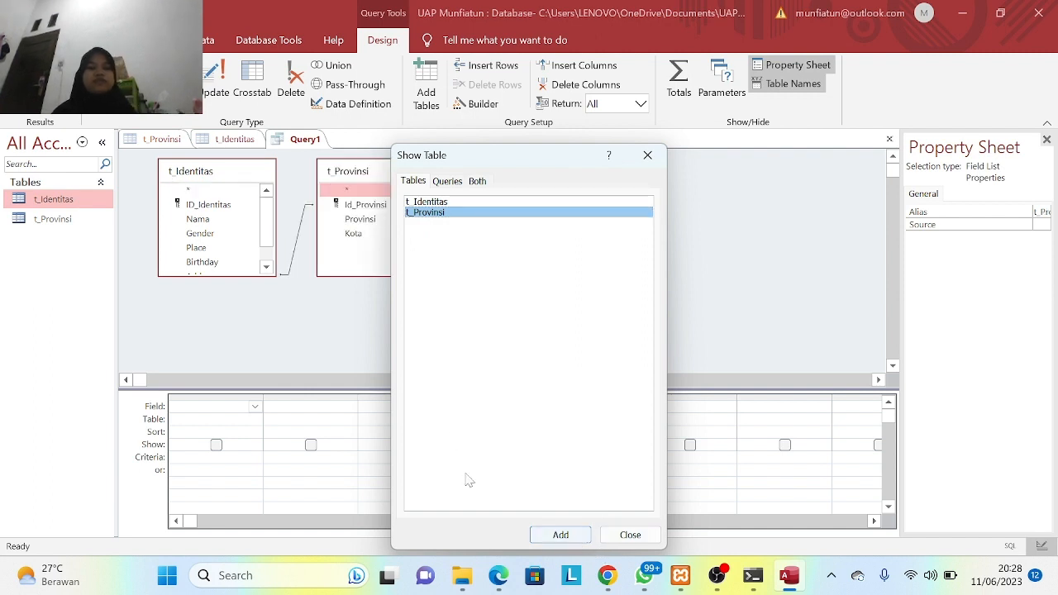
pyautogui.click(630, 536)
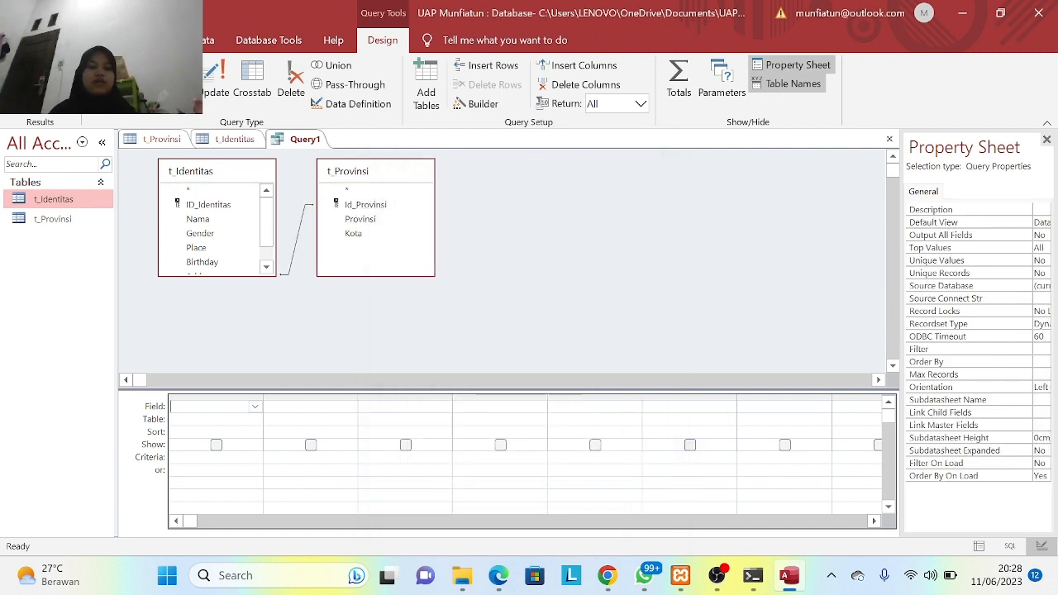
# - Add ID_Identitas, Nama, Gender and Place from t_Identitas as the first four query columns
pyautogui.click(256, 407)
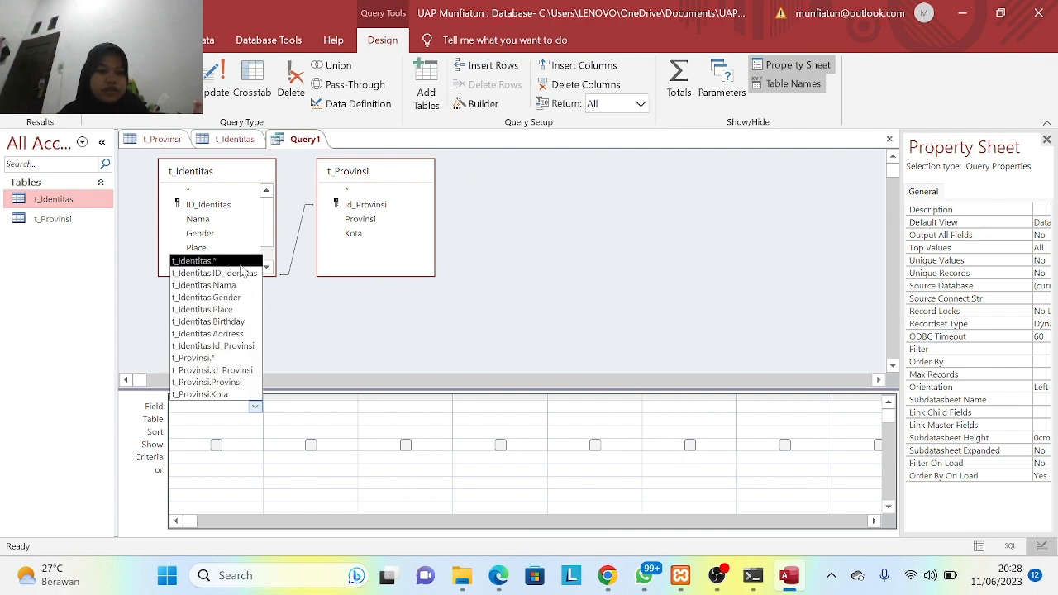
pyautogui.click(240, 274)
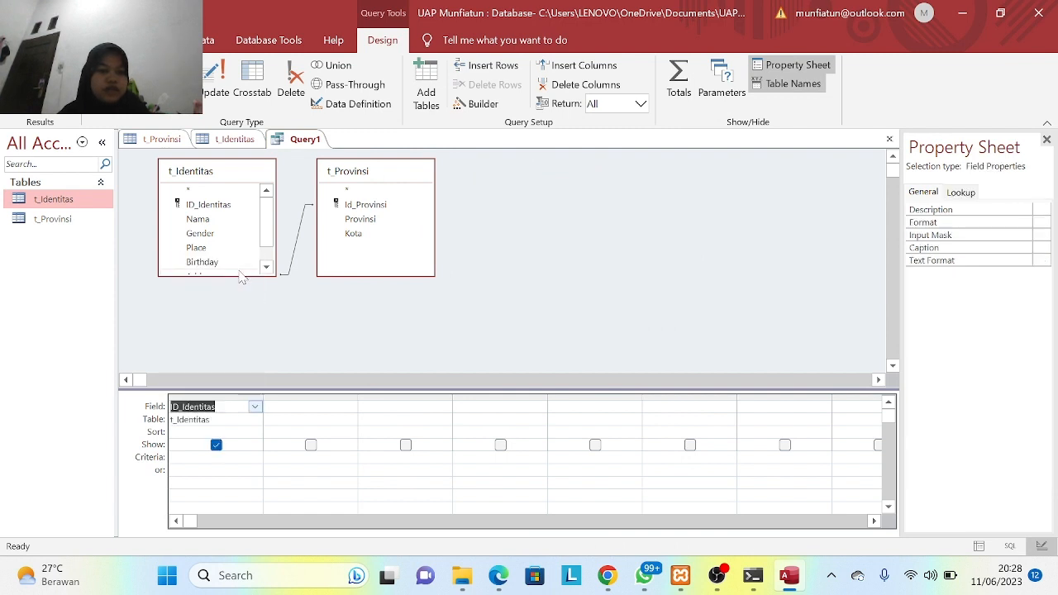
pyautogui.click(349, 407)
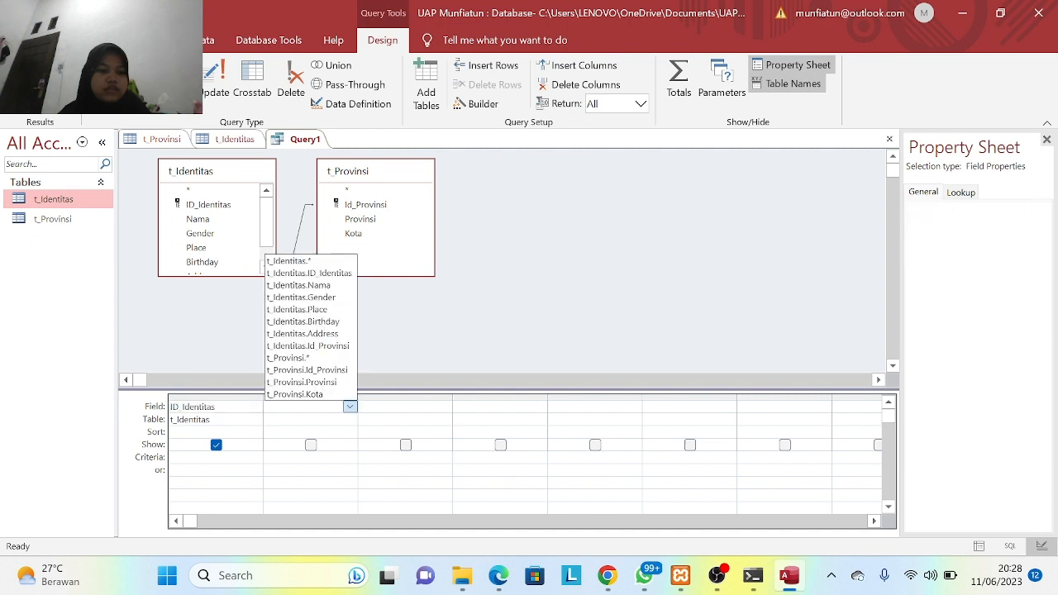
pyautogui.click(330, 285)
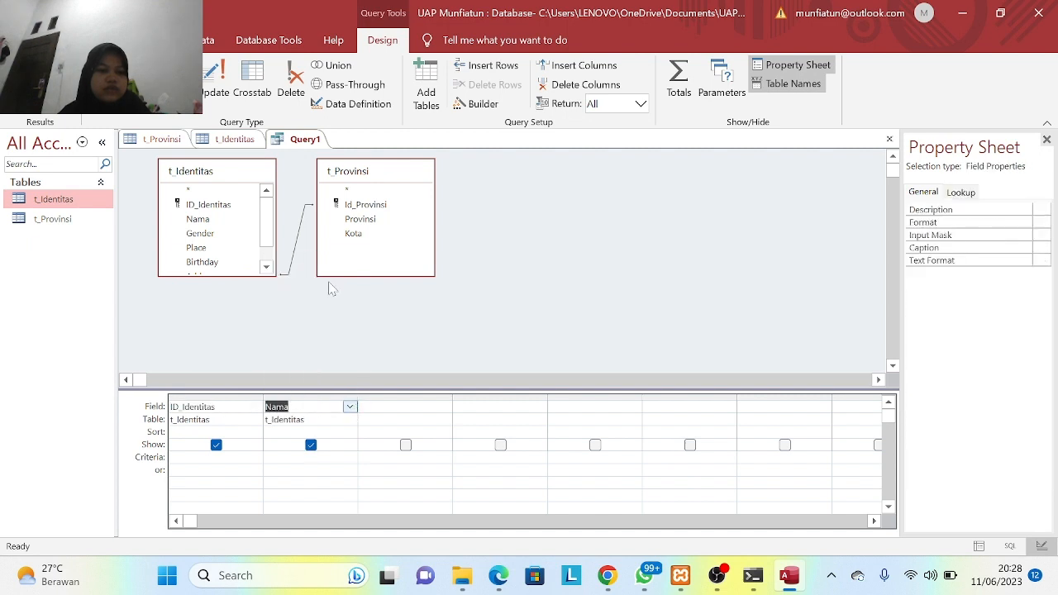
pyautogui.click(444, 406)
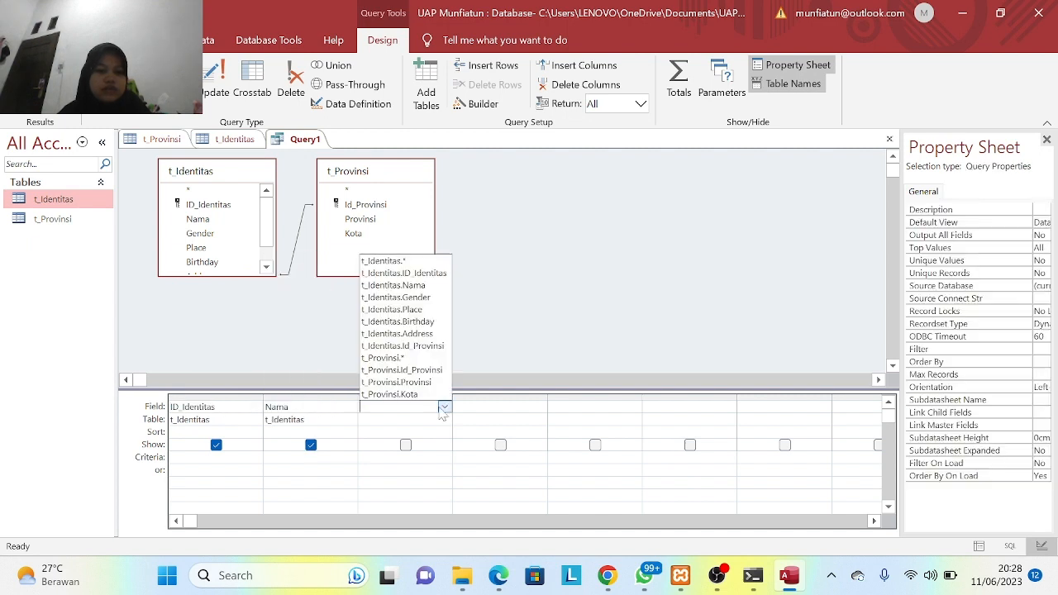
pyautogui.click(426, 298)
pyautogui.click(539, 407)
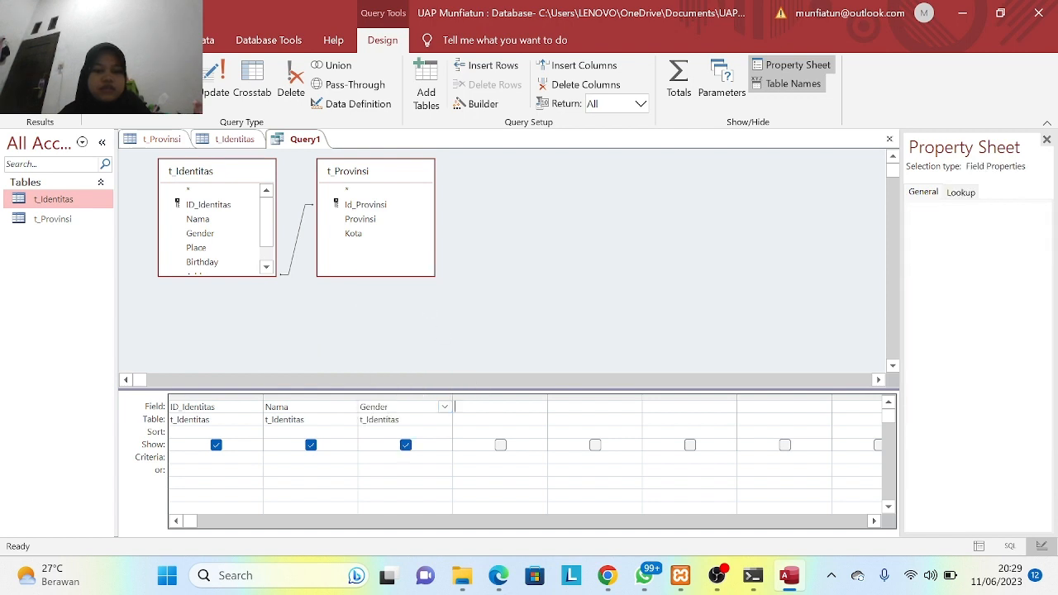
pyautogui.click(539, 407)
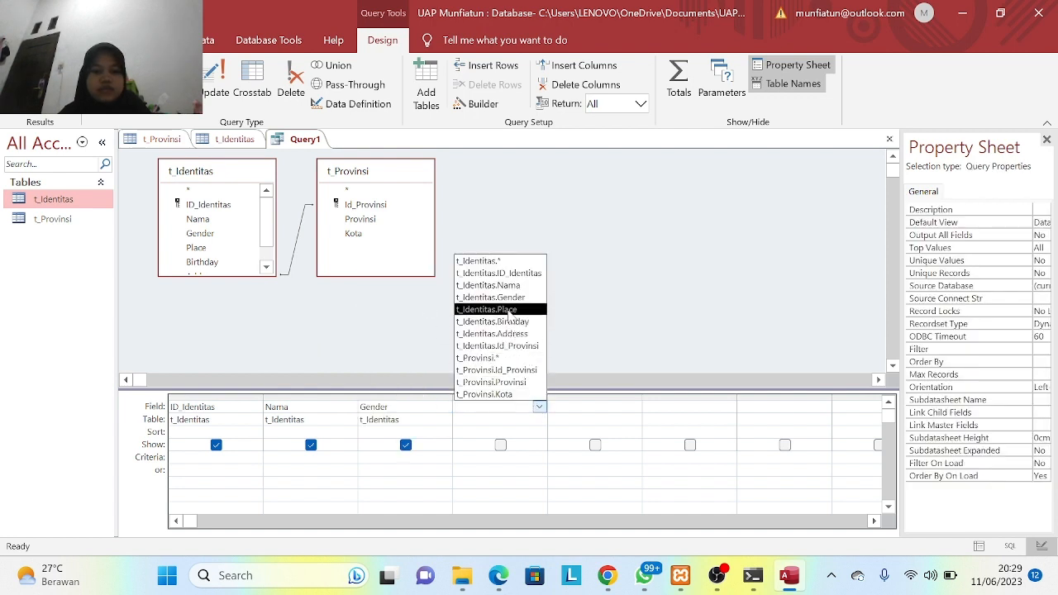
pyautogui.click(509, 310)
# - Add Birthday, Address and Id_Provinsi from t_Identitas as columns five to seven
pyautogui.click(581, 405)
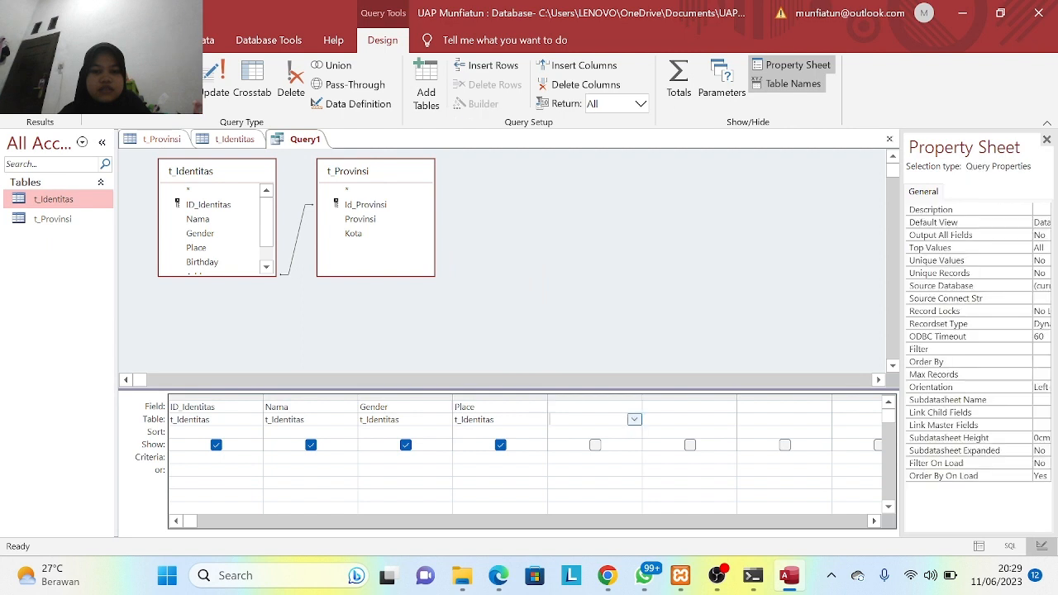
pyautogui.click(634, 407)
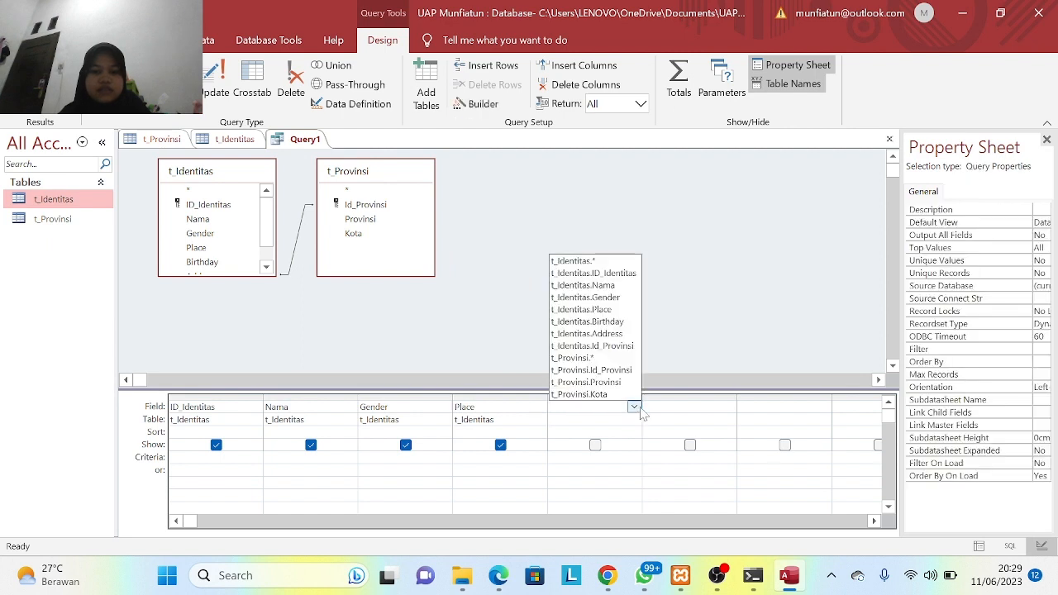
pyautogui.click(617, 322)
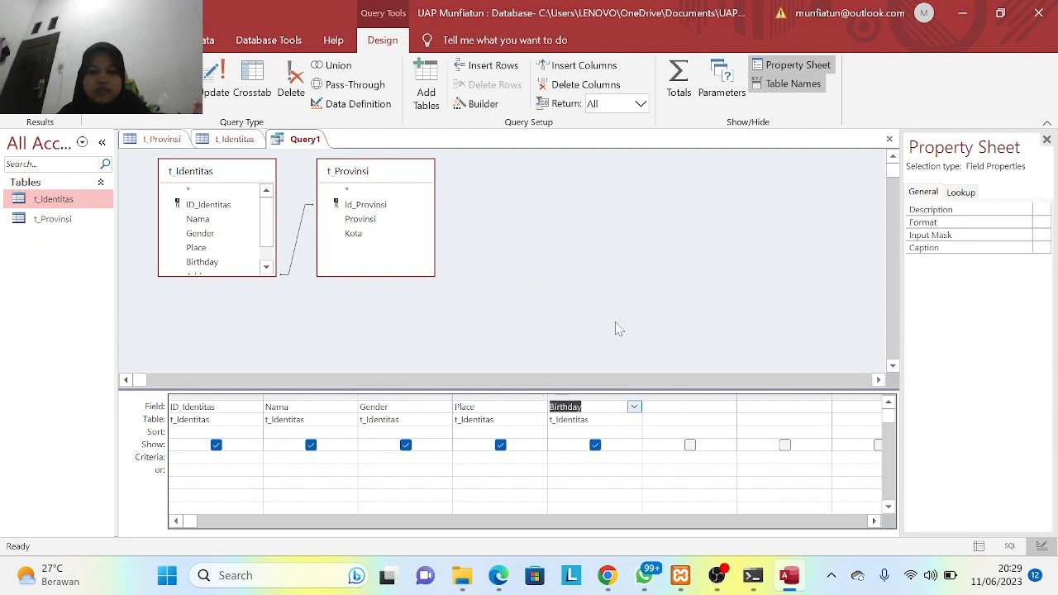
pyautogui.click(693, 407)
pyautogui.click(728, 407)
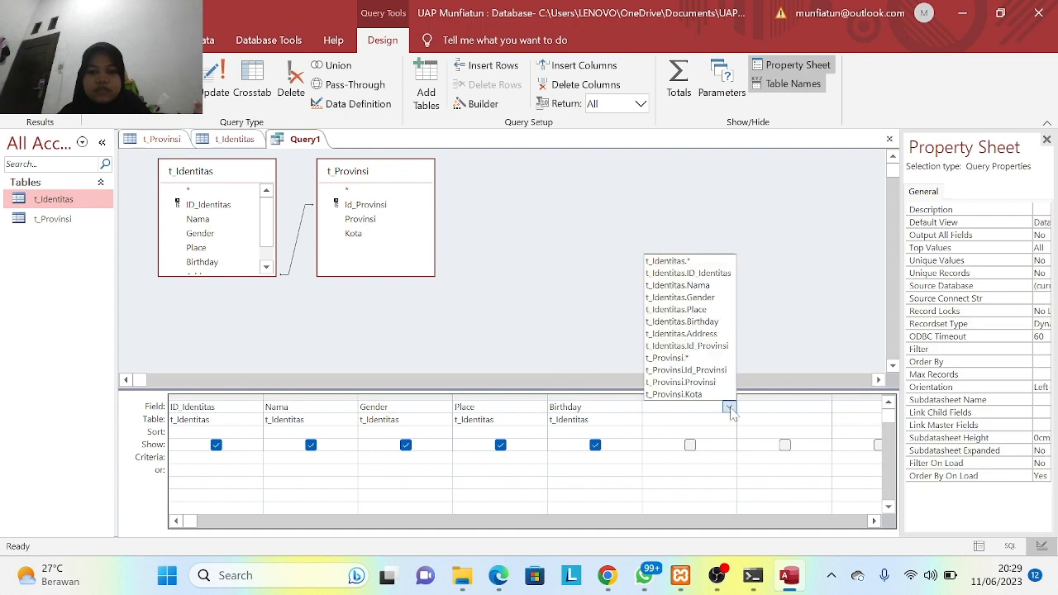
pyautogui.click(716, 335)
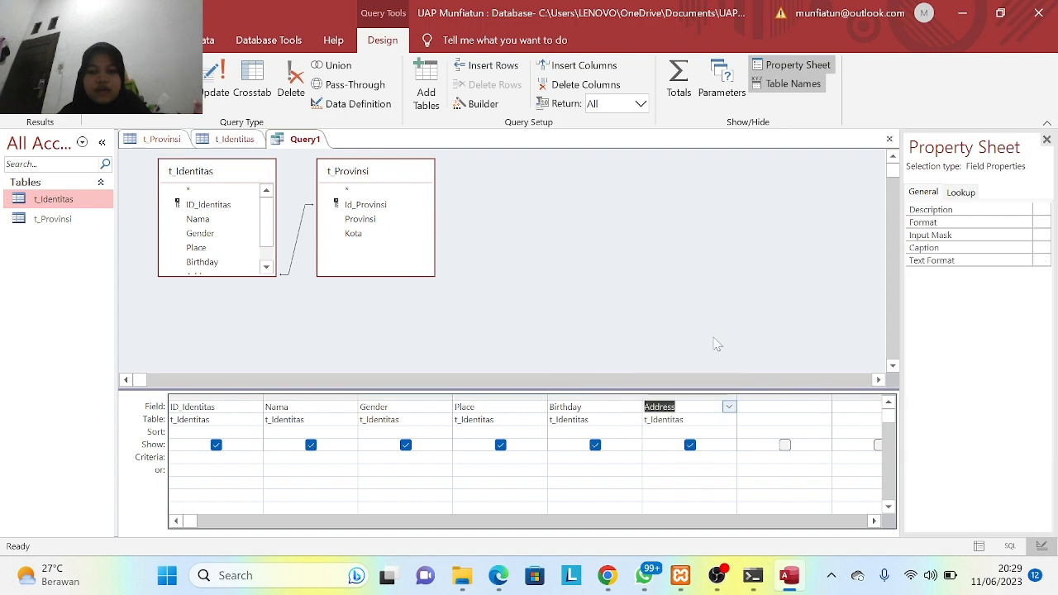
pyautogui.click(785, 407)
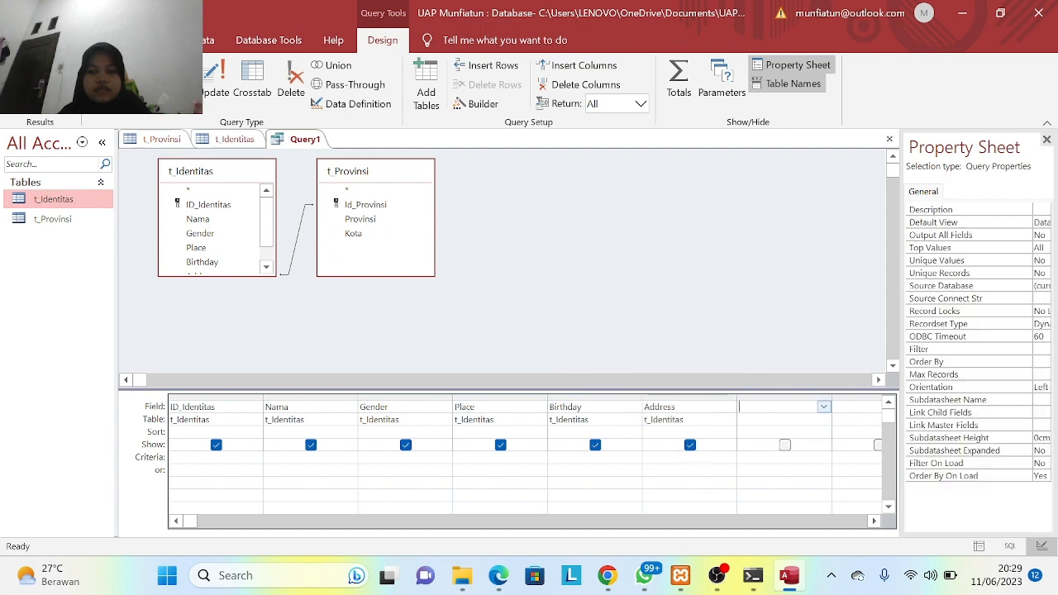
pyautogui.click(825, 407)
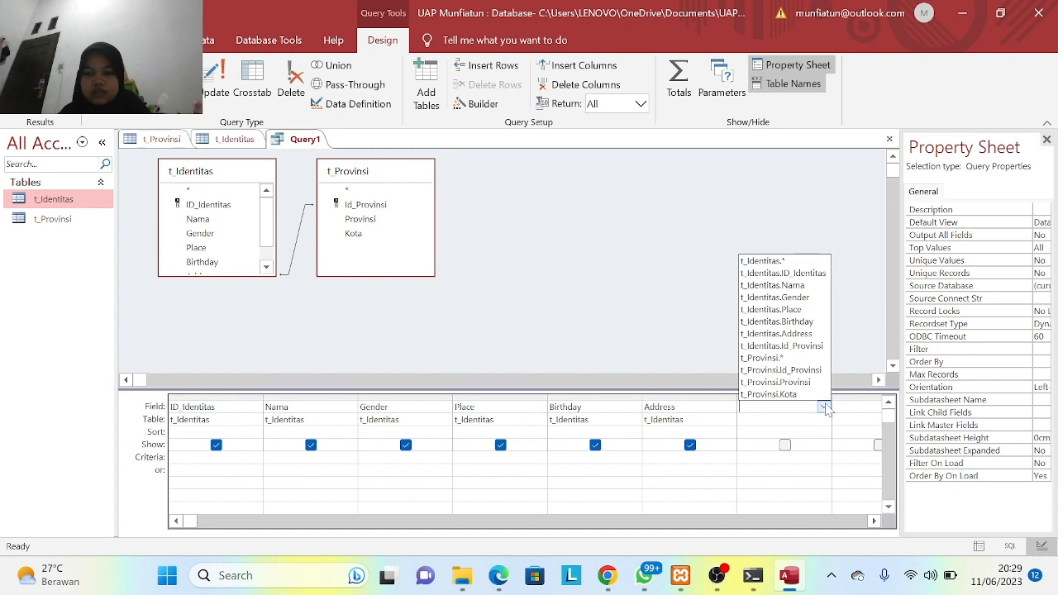
pyautogui.click(812, 346)
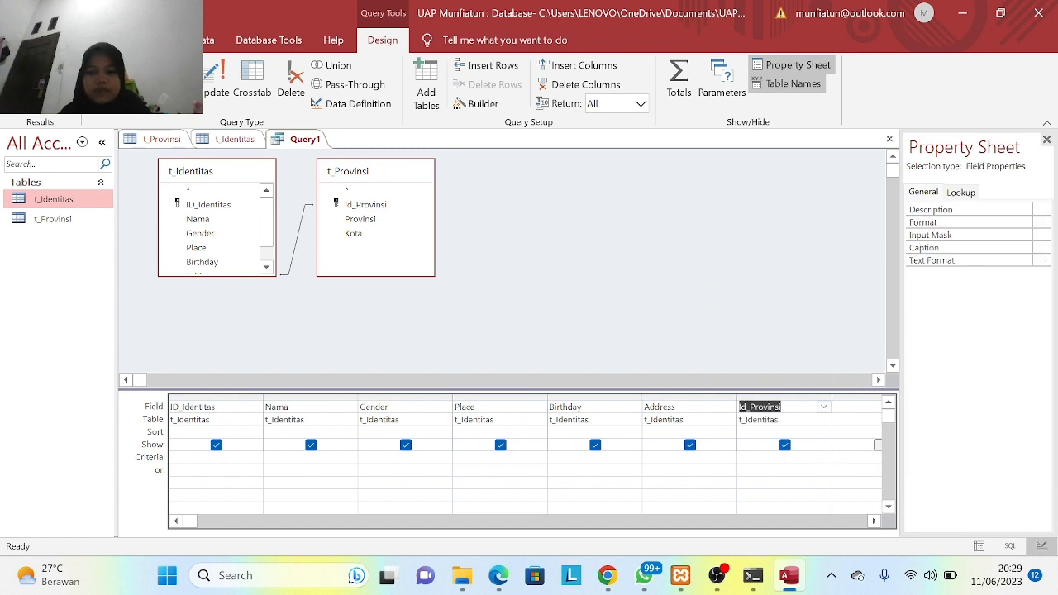
# - Add t_Provinsi's Id_Provinsi, Provinsi and Kota columns, then run the query to show 8 records
pyautogui.press('Tab')
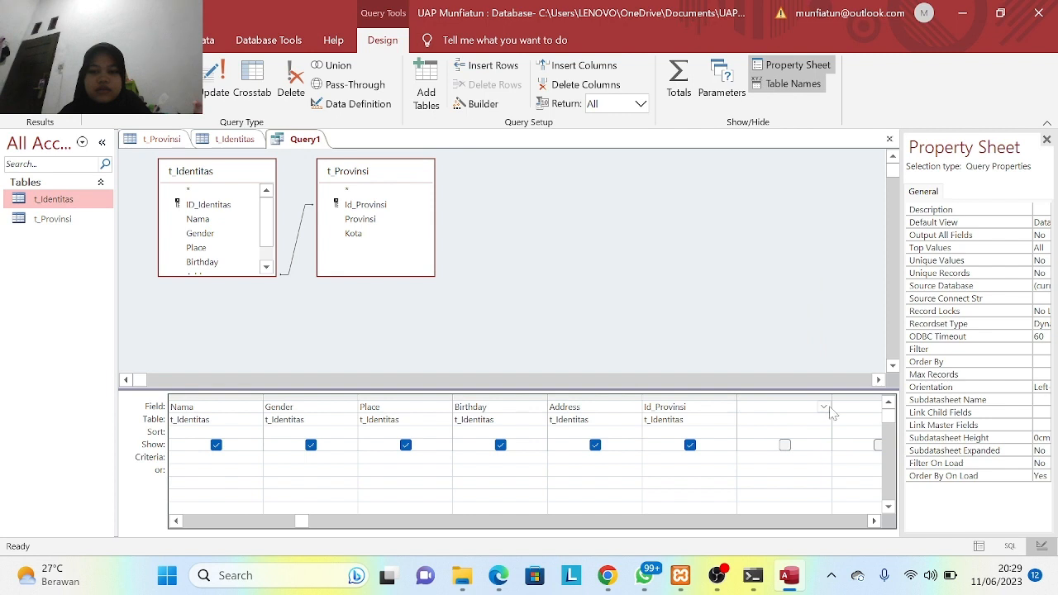
pyautogui.click(825, 408)
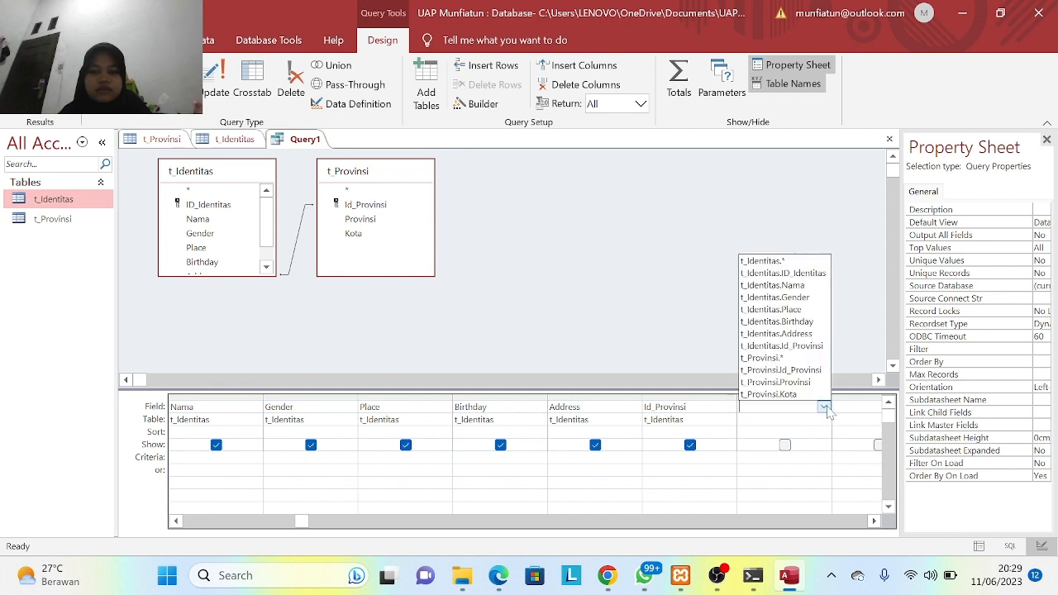
pyautogui.click(800, 369)
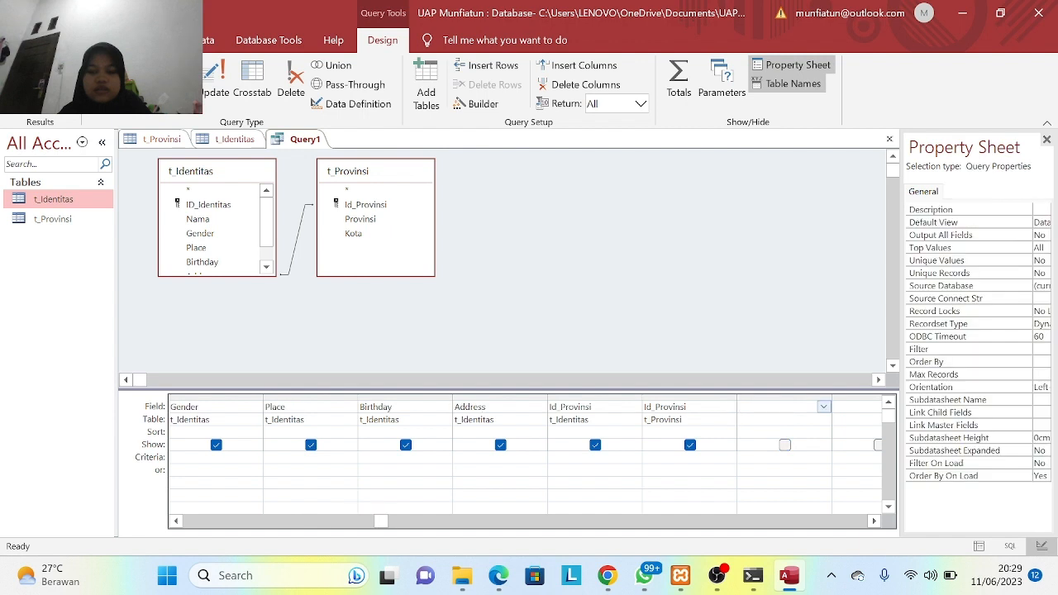
pyautogui.click(824, 407)
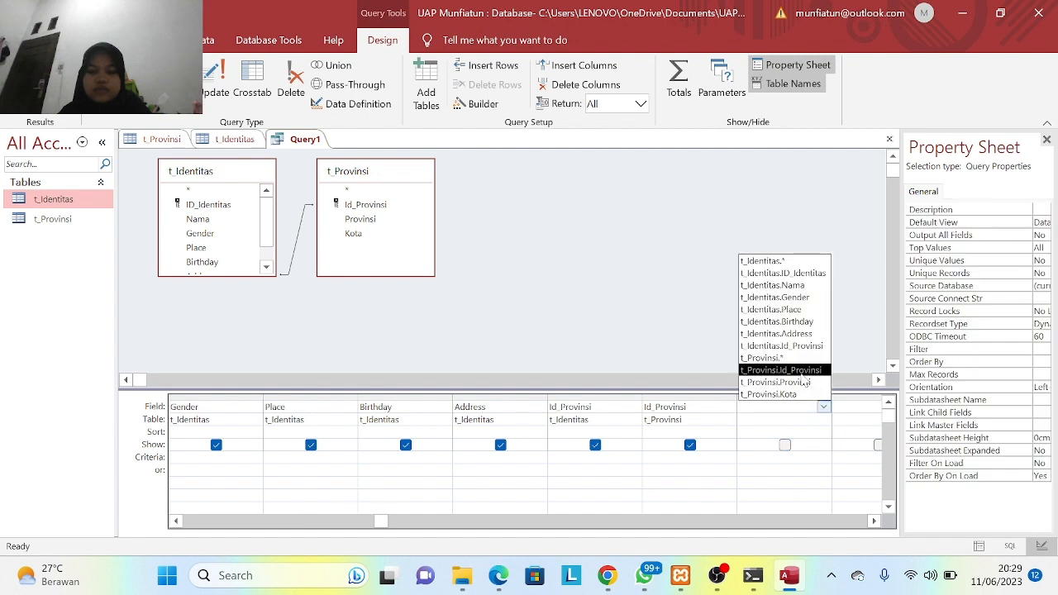
pyautogui.click(802, 382)
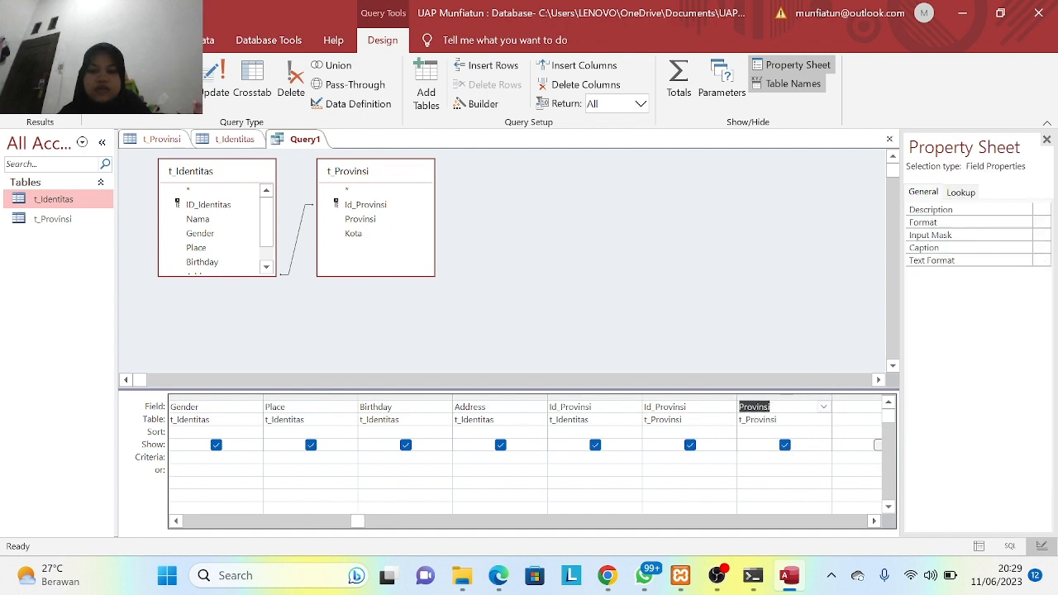
pyautogui.click(823, 407)
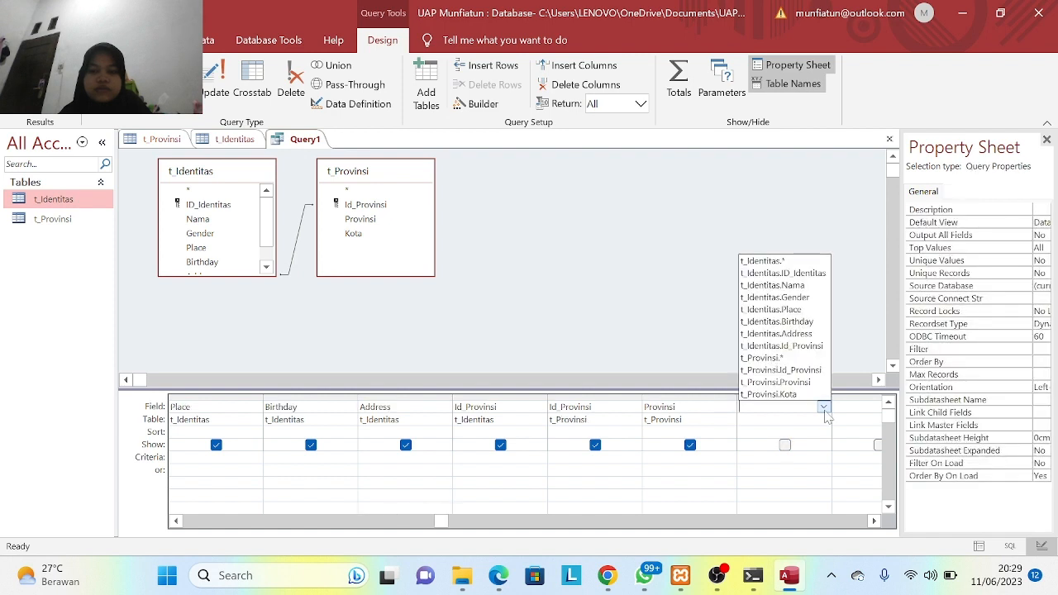
pyautogui.click(799, 396)
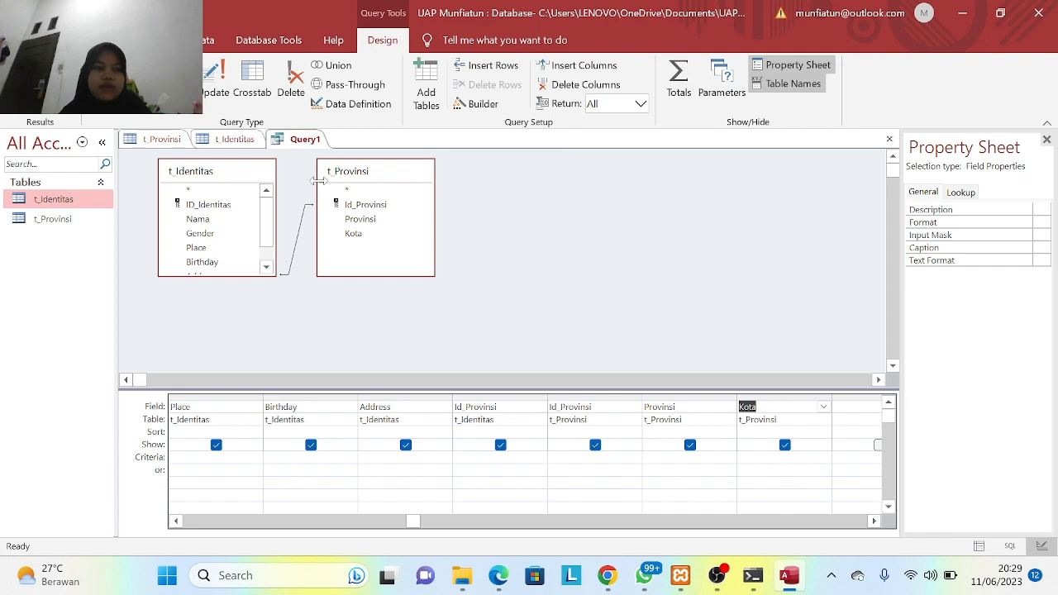
pyautogui.click(61, 79)
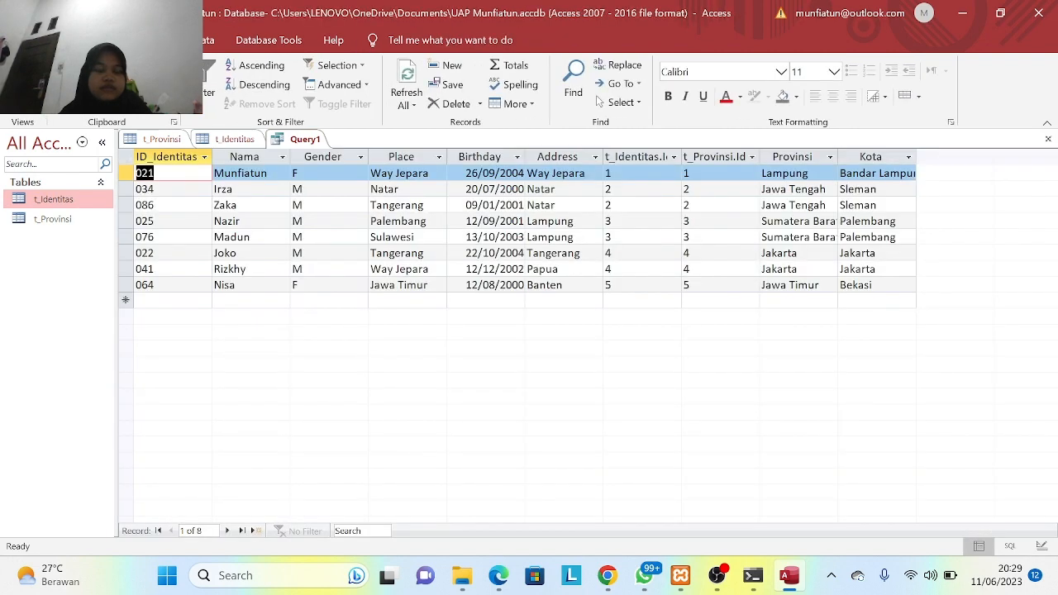
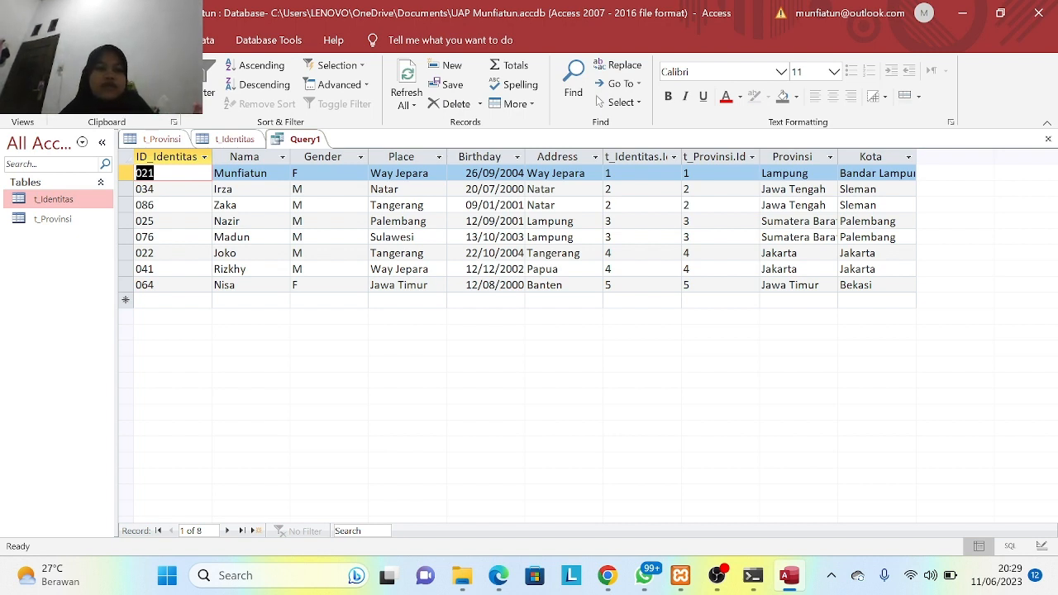
# - Save Query1 as 'Query Identitas dan Provinsi' and generate a form from it
pyautogui.click(115, 40)
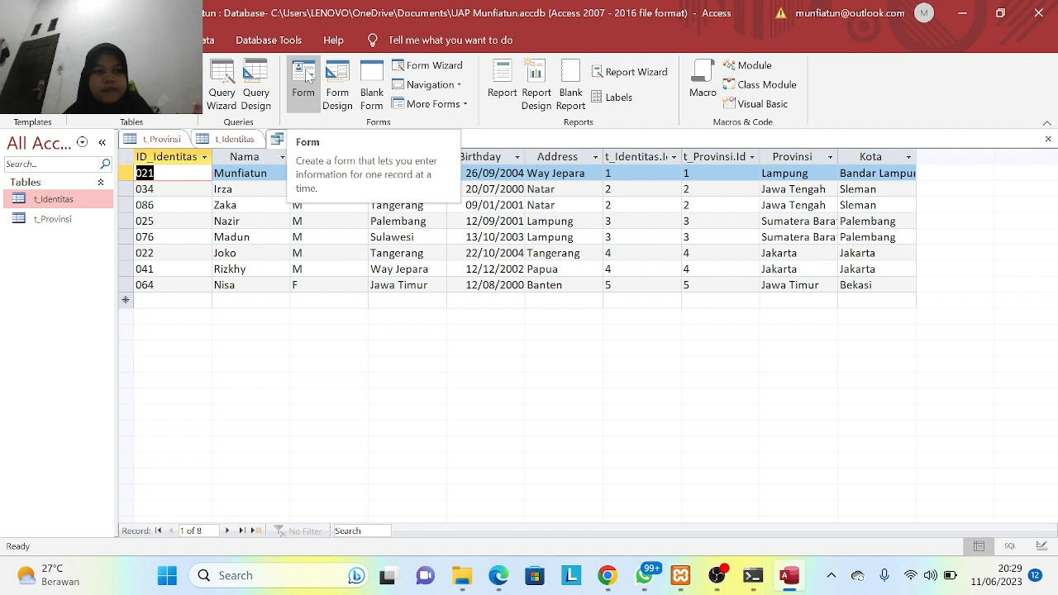
pyautogui.click(305, 74)
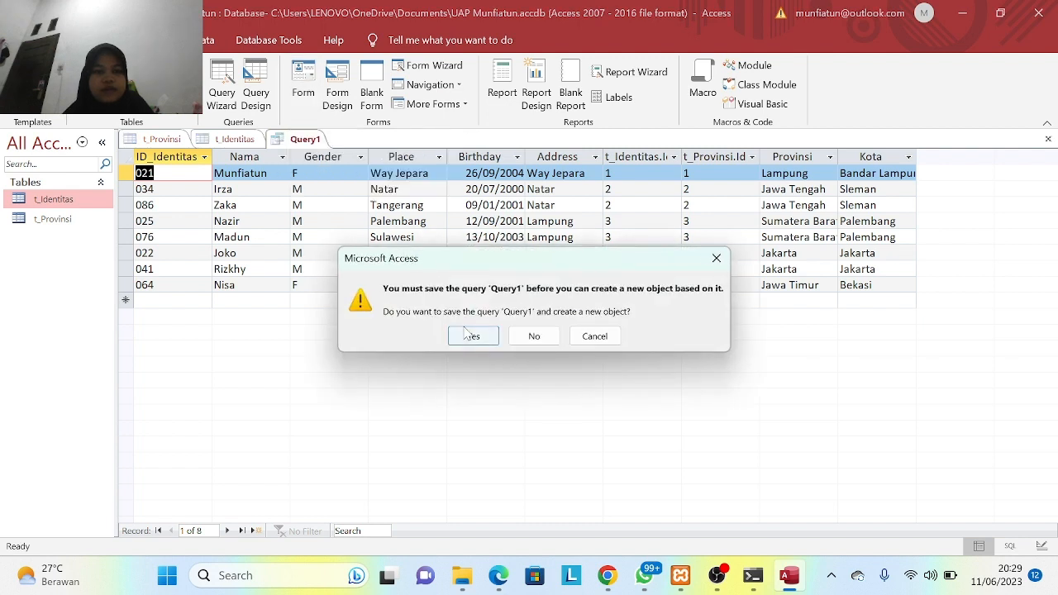
pyautogui.click(467, 335)
pyautogui.press('BackSpace')
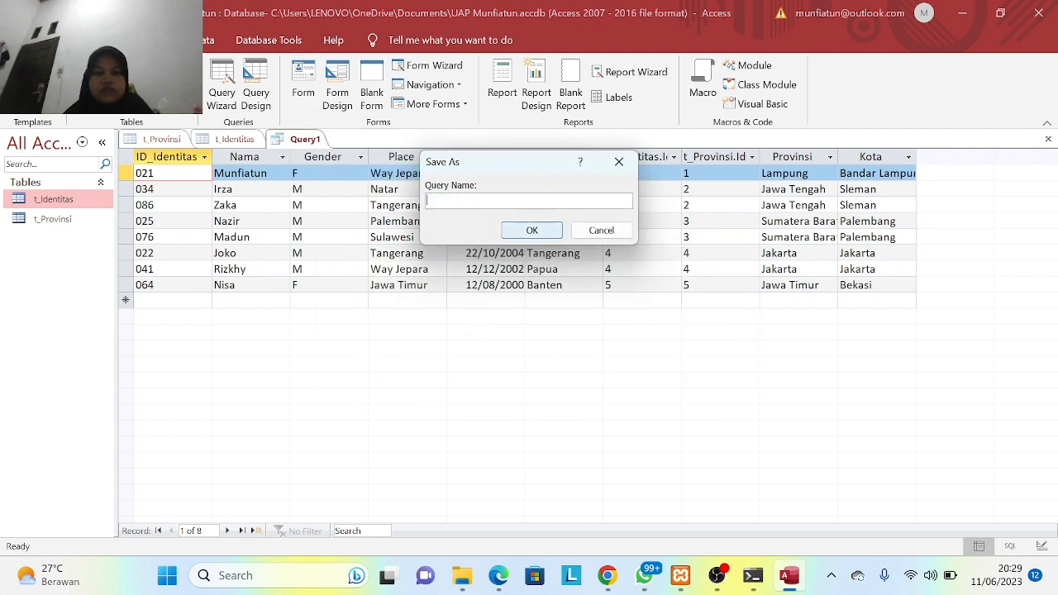
pyautogui.press('capslock')
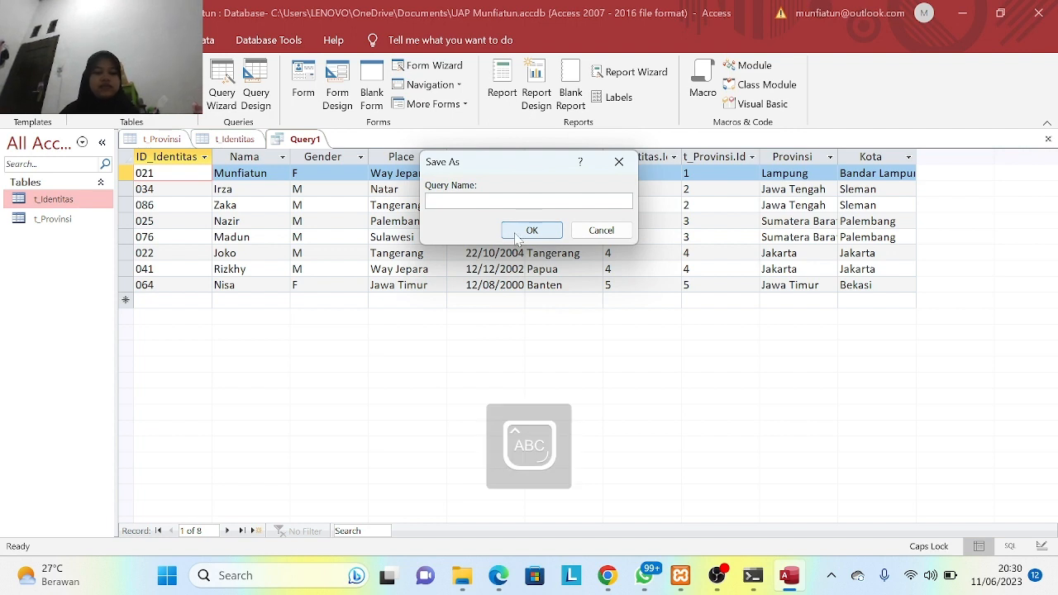
pyautogui.press('capslock')
pyautogui.write('Query')
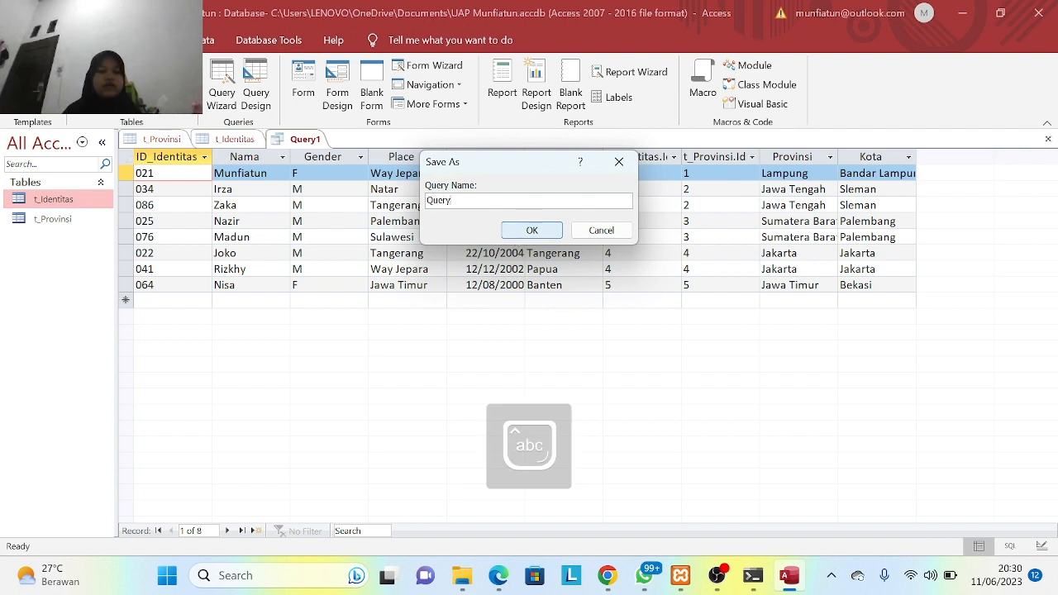
pyautogui.write(' Identitas')
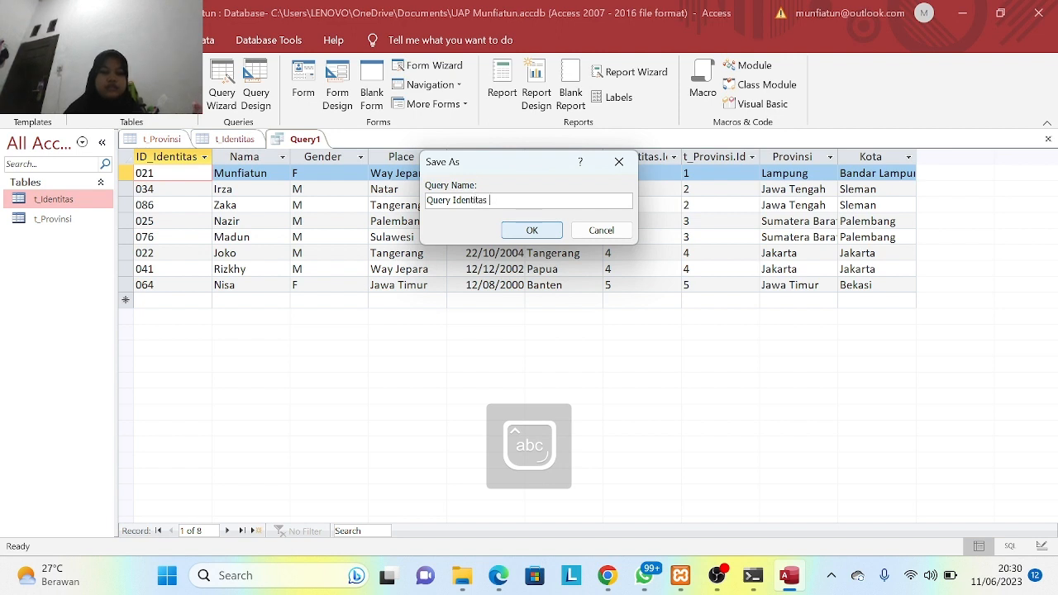
pyautogui.write(' dan Pr')
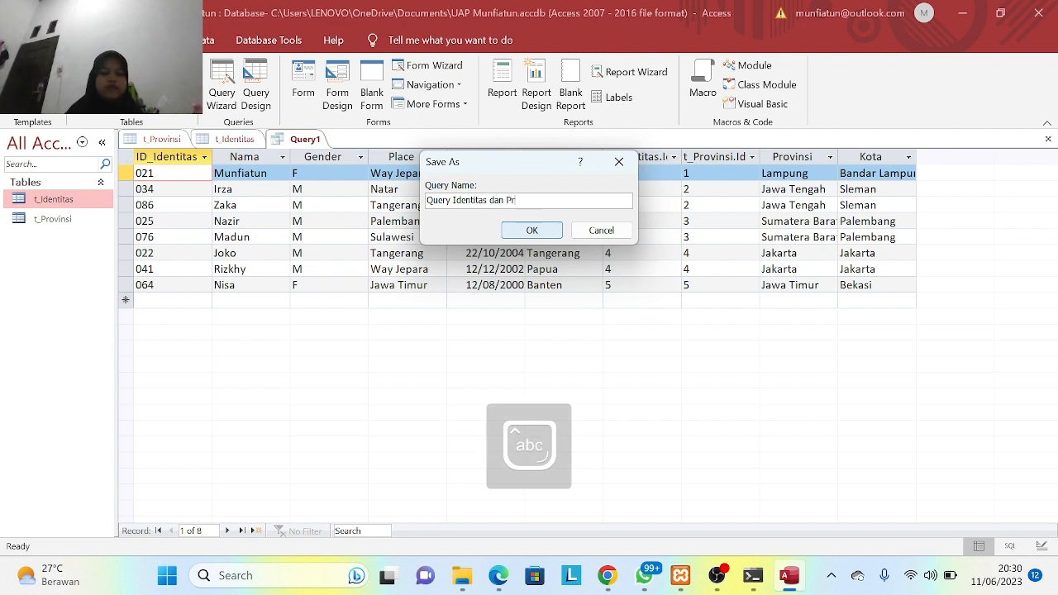
pyautogui.write('ovinsi')
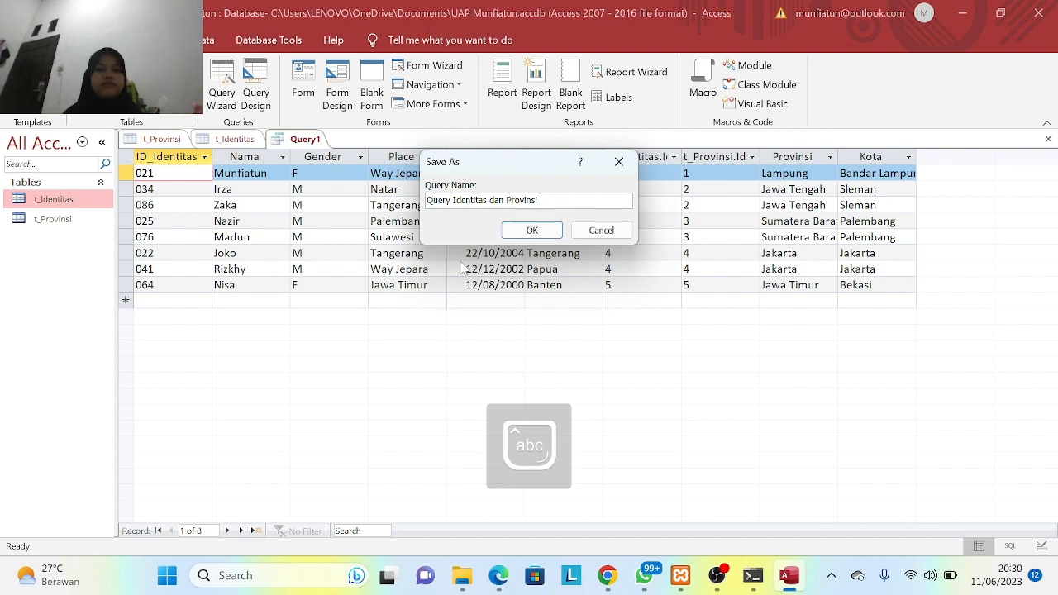
pyautogui.click(506, 230)
pyautogui.click(303, 83)
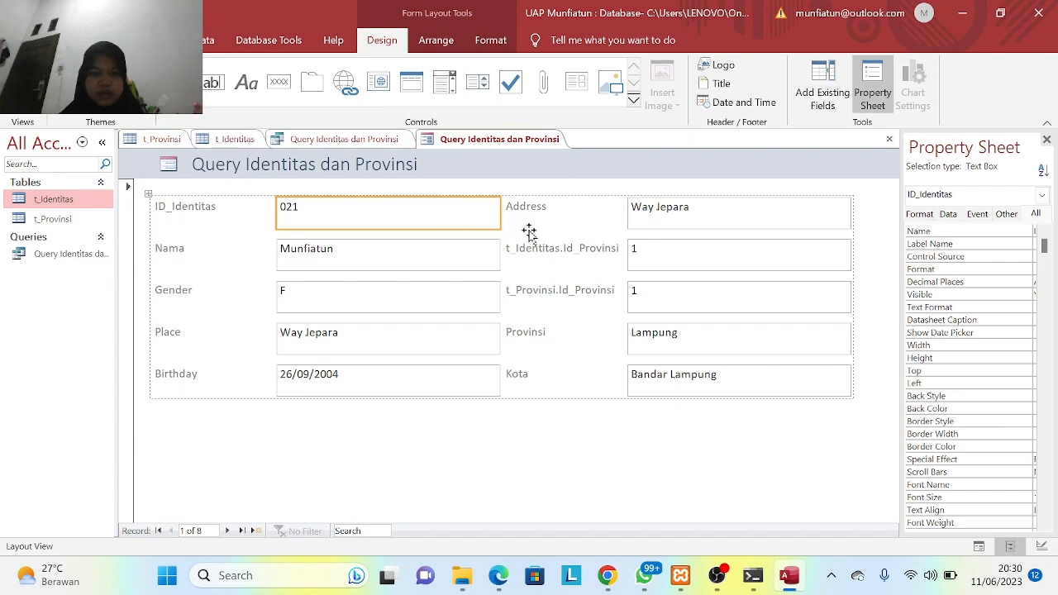
# - Create a new form from the t_Identitas table
pyautogui.click(518, 448)
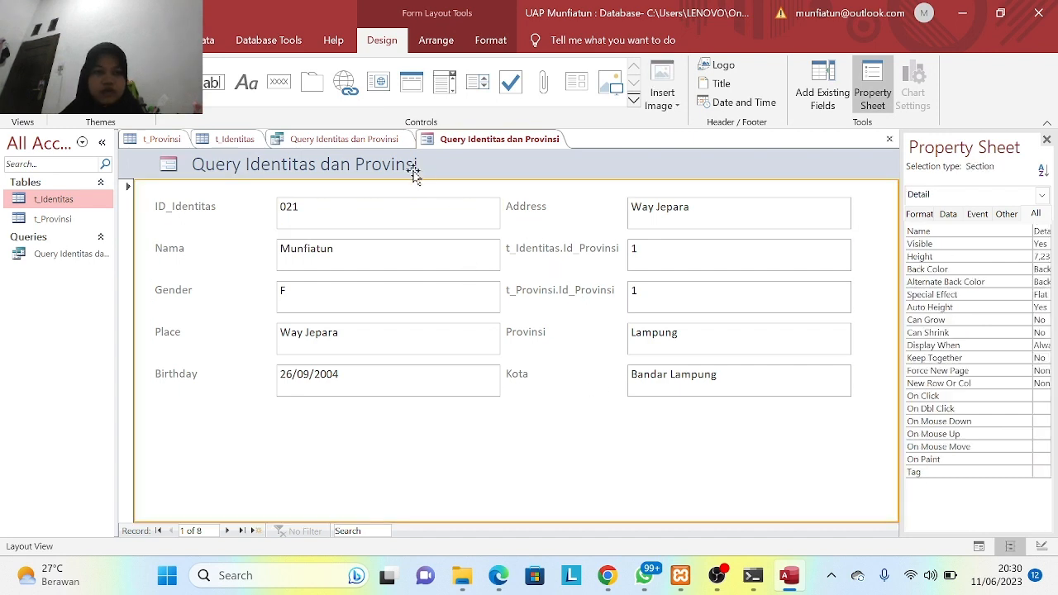
pyautogui.click(389, 147)
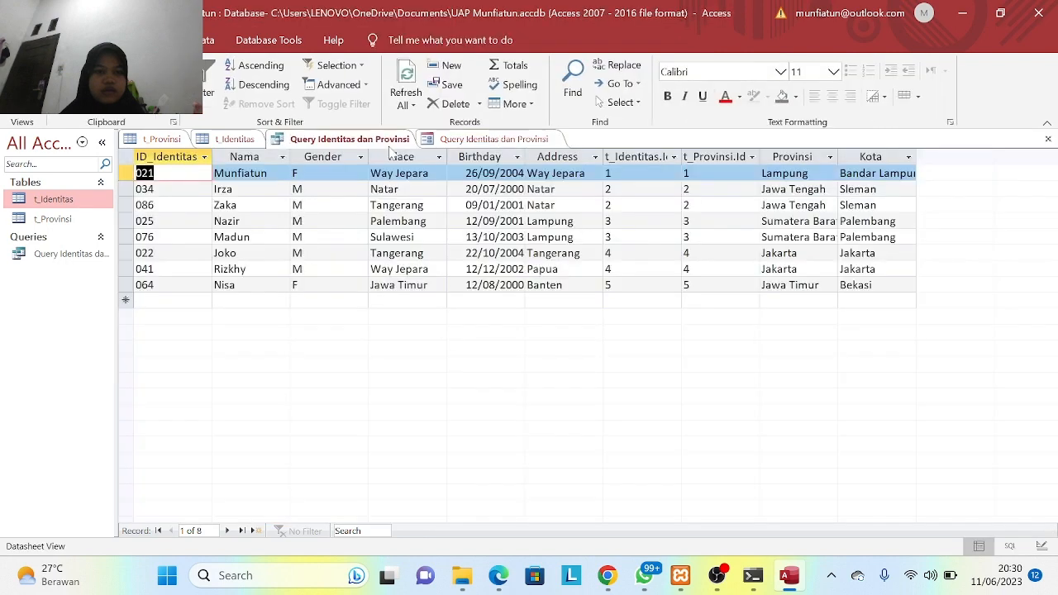
pyautogui.click(226, 142)
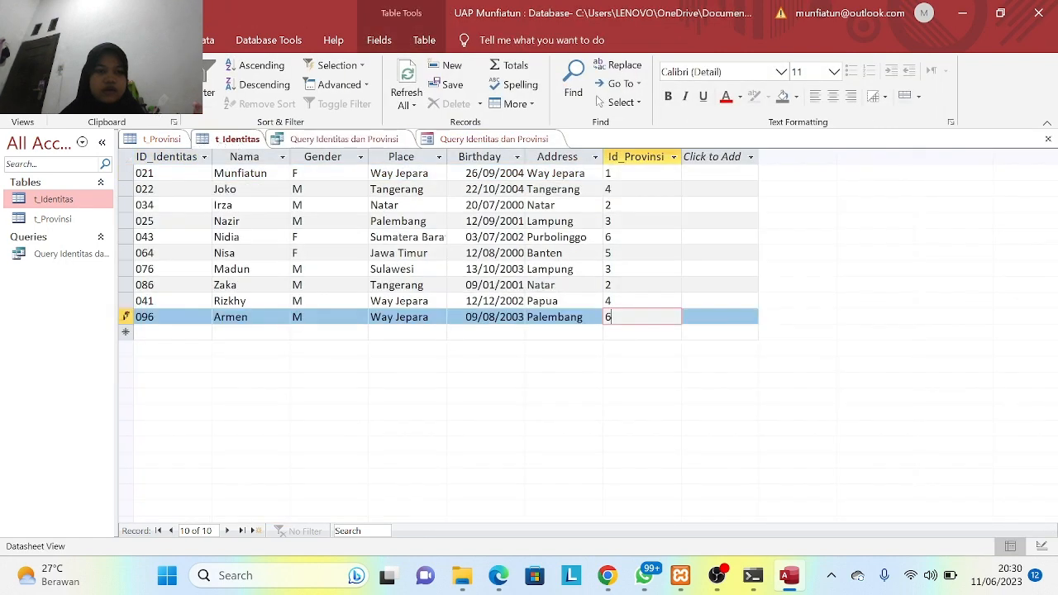
pyautogui.click(159, 39)
pyautogui.click(303, 91)
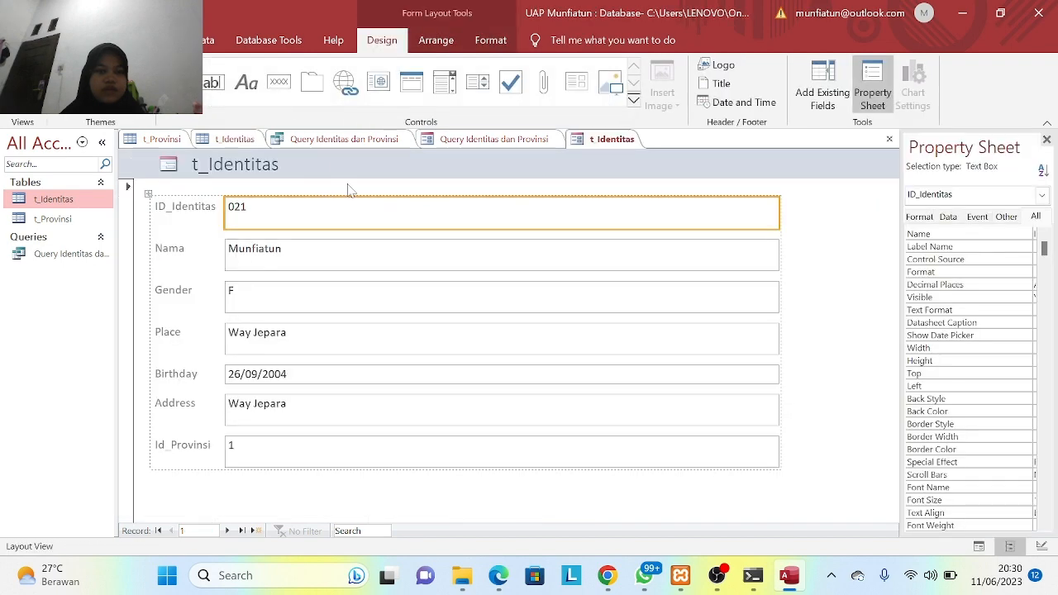
# - Select the form's title and switch the t_Identitas form to Design View
pyautogui.click(279, 167)
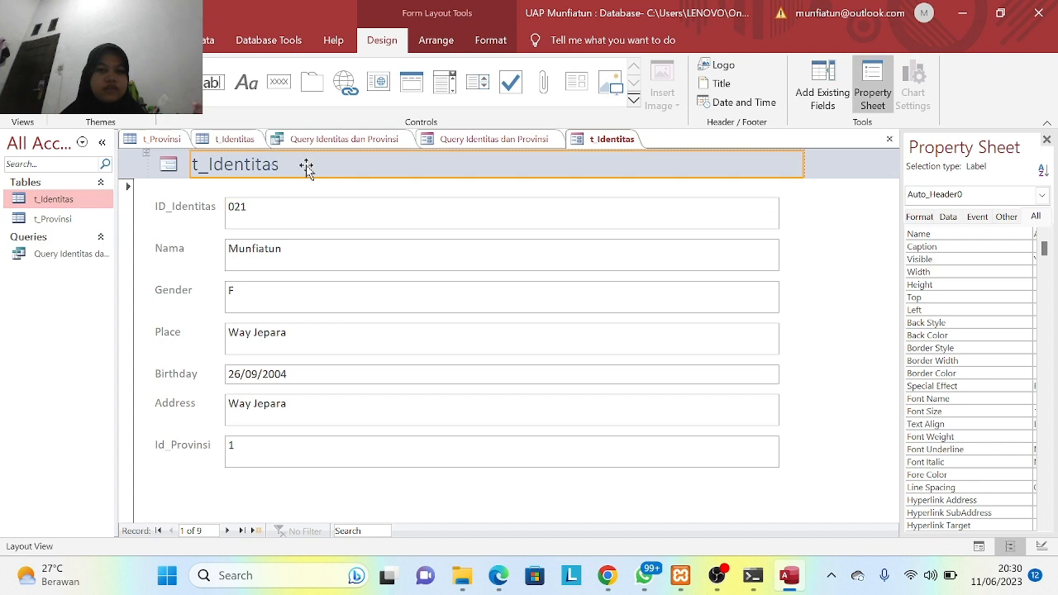
pyautogui.click(214, 208)
pyautogui.click(279, 165)
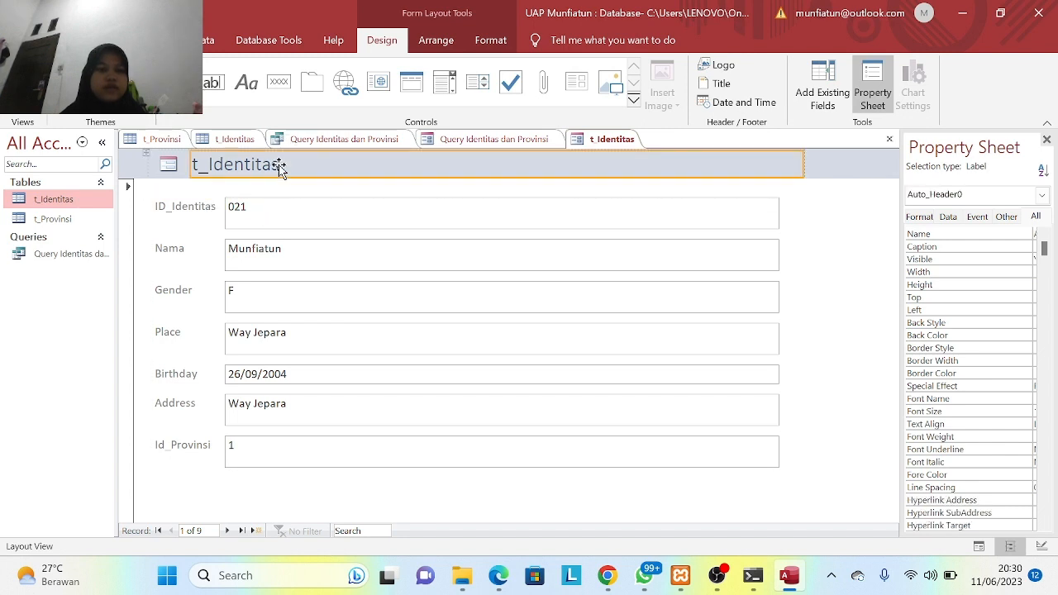
pyautogui.doubleClick(279, 165)
pyautogui.click(279, 166)
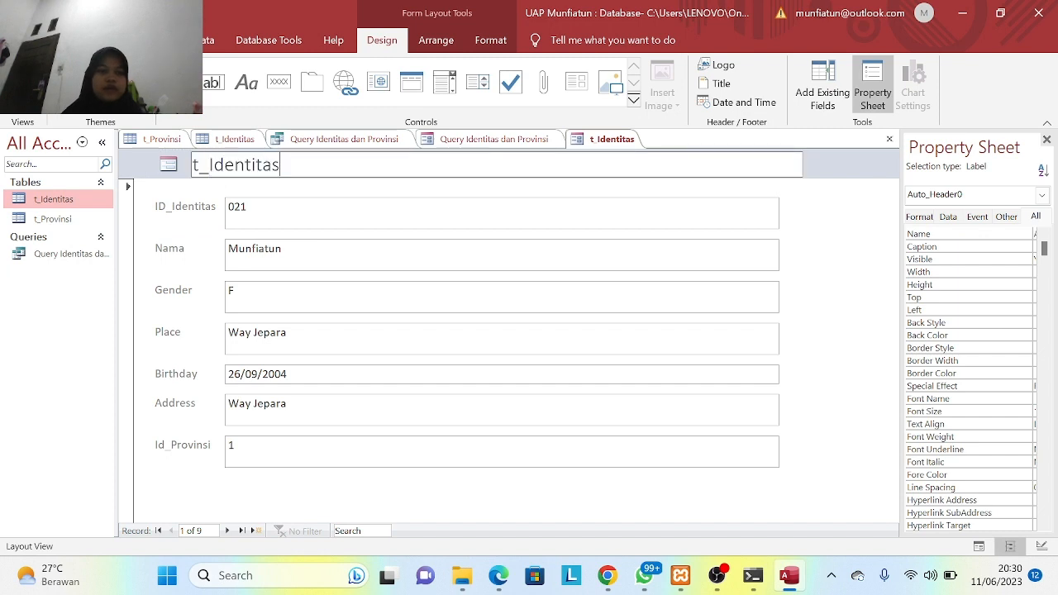
pyautogui.click(73, 39)
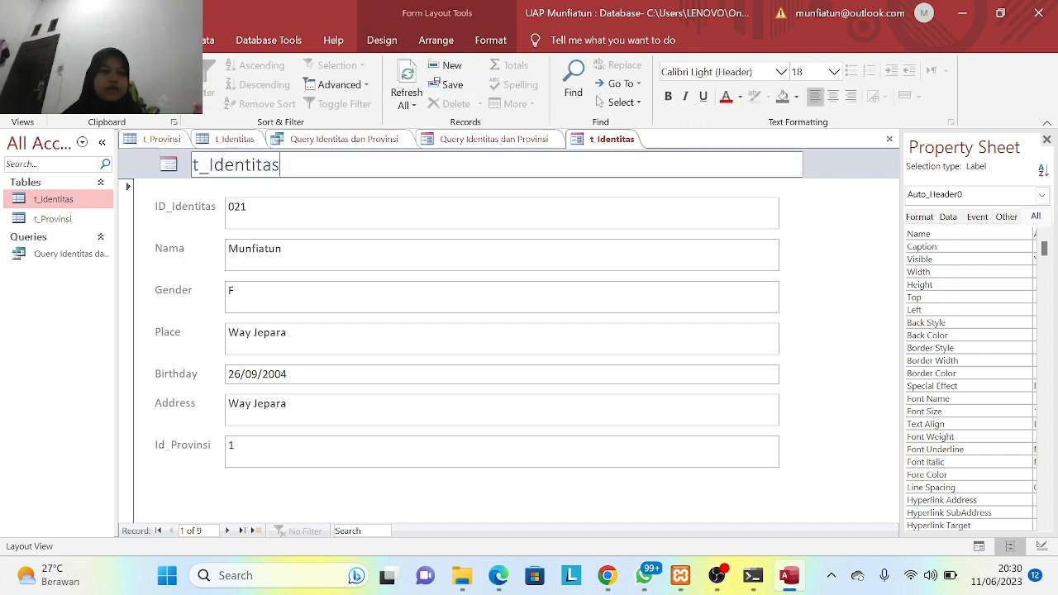
pyautogui.click(22, 99)
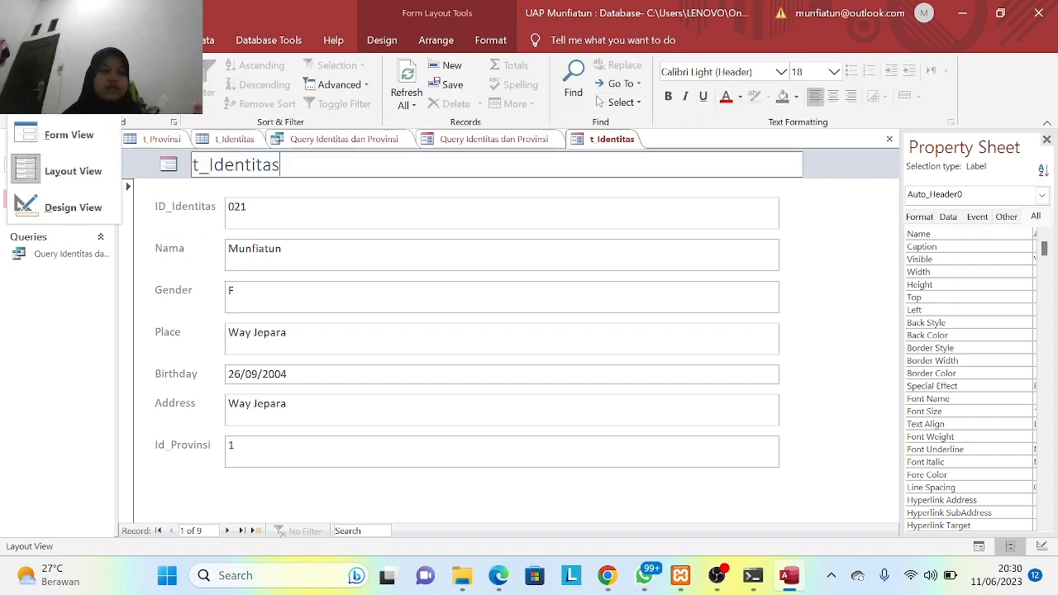
pyautogui.click(54, 204)
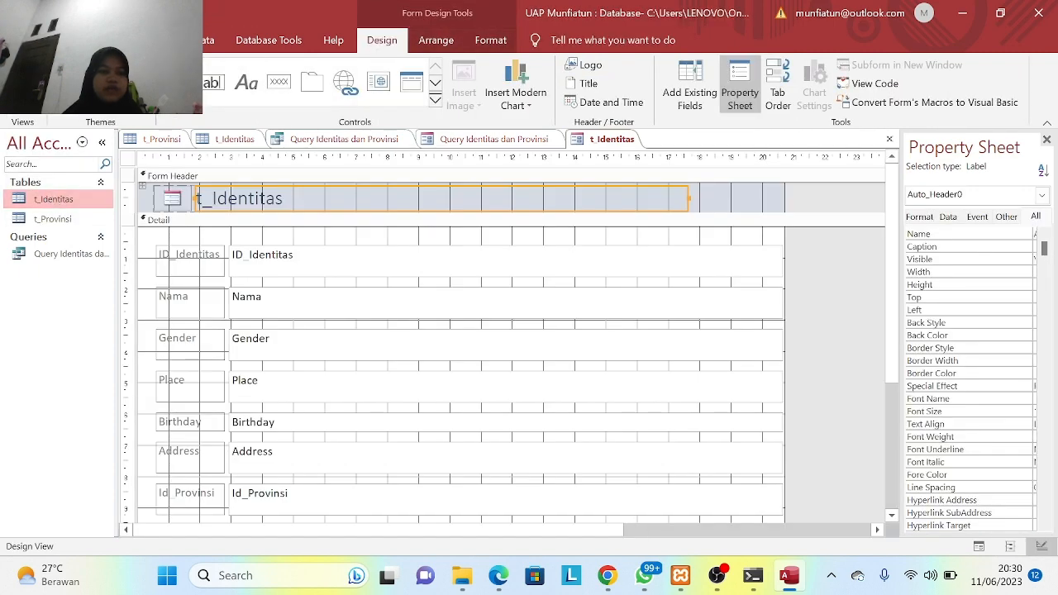
# - Replace the header label text with 'Formulir Mahasiswa PTI 2022' and select it
pyautogui.click(284, 198)
pyautogui.press('BackSpace')
pyautogui.press('BackSpace')
pyautogui.press('BackSpace')
pyautogui.press('BackSpace')
pyautogui.press('BackSpace')
pyautogui.press('BackSpace')
pyautogui.press('BackSpace')
pyautogui.press('BackSpace')
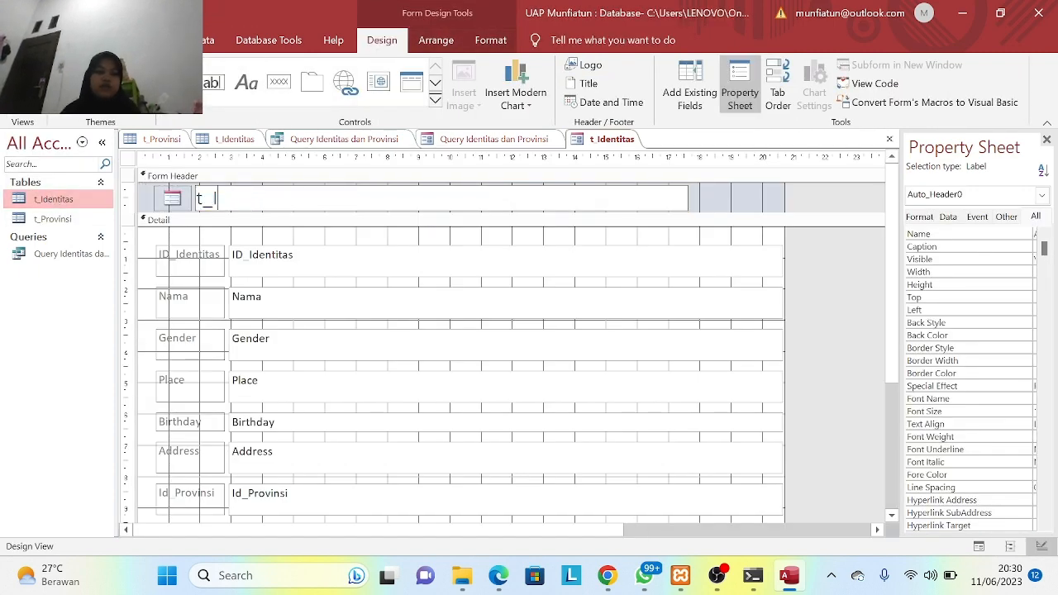
pyautogui.press('capslock')
pyautogui.write('F')
pyautogui.press('capslock')
pyautogui.write('ormulir')
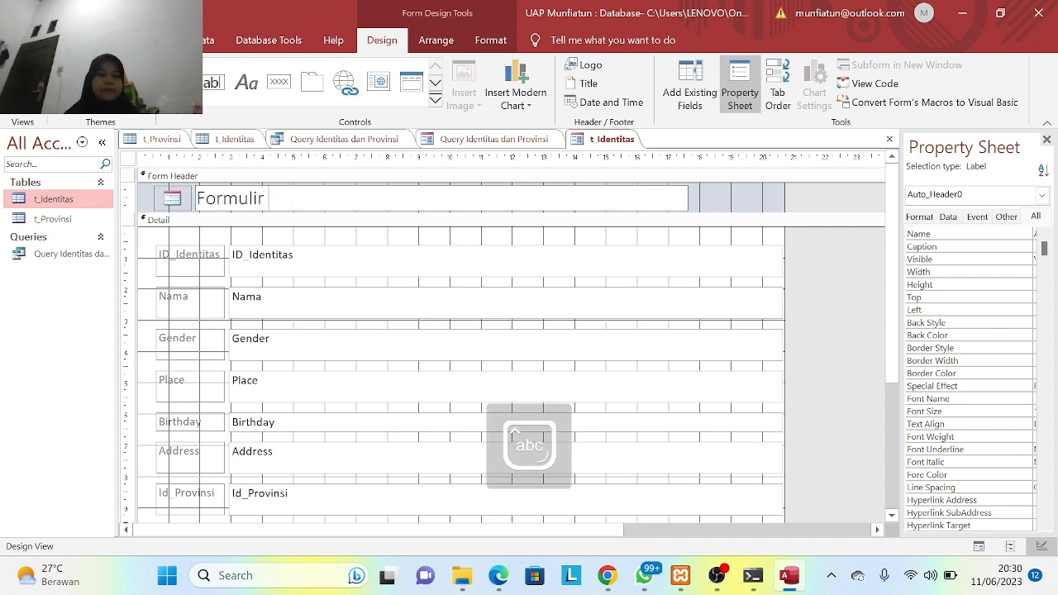
pyautogui.press('capslock')
pyautogui.write('M')
pyautogui.press('capslock')
pyautogui.write('ahasiswa')
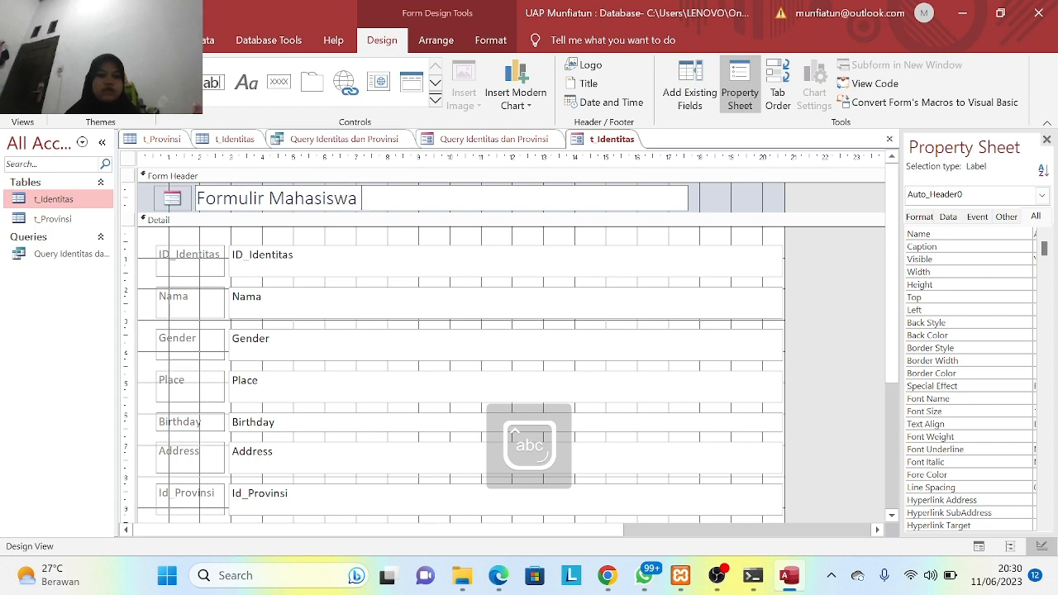
pyautogui.press('capslock')
pyautogui.write('PTI 2')
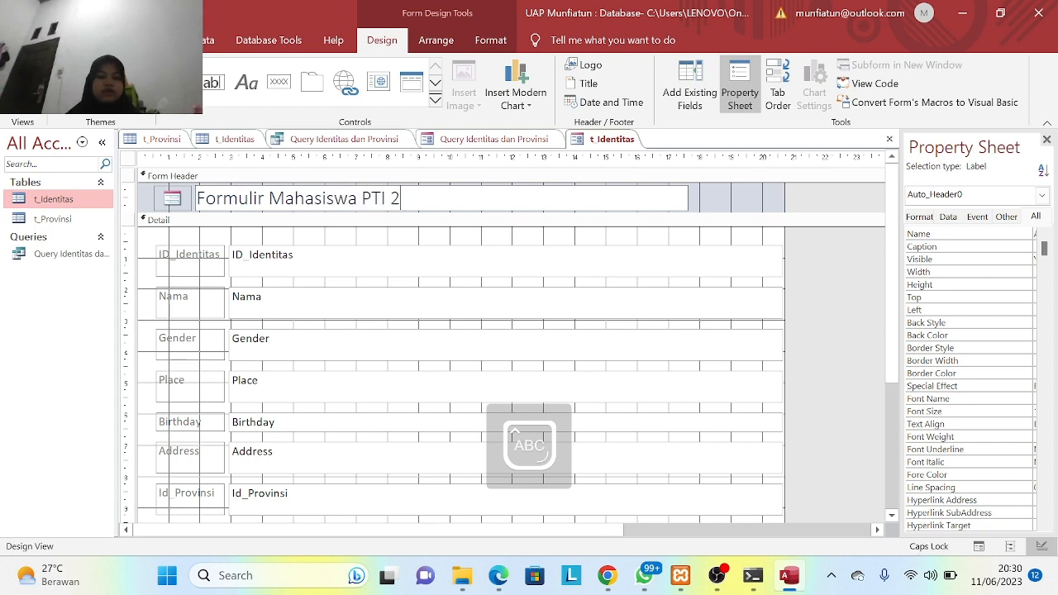
pyautogui.write('022')
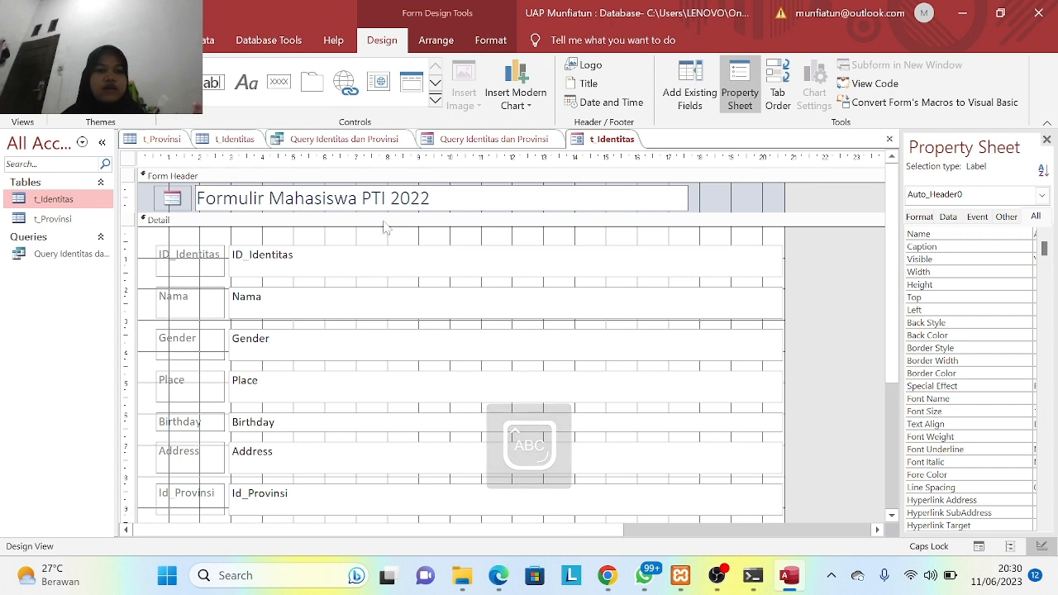
pyautogui.hotkey('shift', 'Left')
pyautogui.hotkey('shift', 'Left')
pyautogui.hotkey('shift', 'Left')
pyautogui.hotkey('shift', 'Left')
pyautogui.hotkey('shift', 'Left')
pyautogui.hotkey('shift', 'Left')
pyautogui.hotkey('shift', 'Left')
pyautogui.hotkey('shift', 'Left')
pyautogui.hotkey('shift', 'Left')
pyautogui.hotkey('shift', 'Left')
pyautogui.hotkey('shift', 'Left')
pyautogui.hotkey('shift', 'Left')
pyautogui.hotkey('shift', 'Left')
pyautogui.hotkey('shift', 'Left')
pyautogui.hotkey('shift', 'Left')
pyautogui.hotkey('shift', 'Left')
pyautogui.hotkey('shift', 'Left')
pyautogui.hotkey('shift', 'Left')
pyautogui.hotkey('shift', 'Left')
pyautogui.hotkey('shift', 'Left')
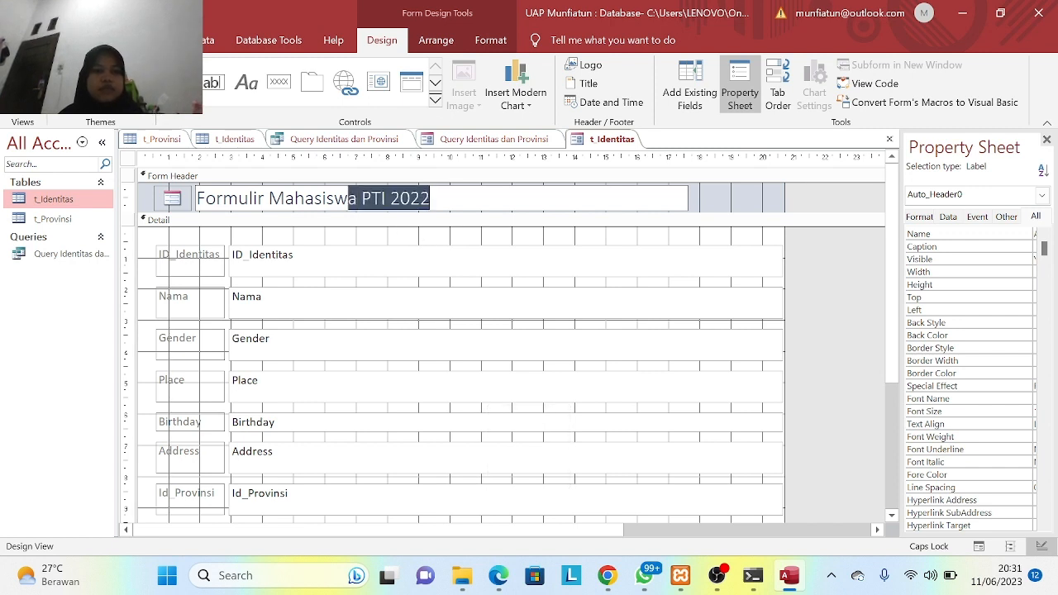
pyautogui.hotkey('shift', 'Left')
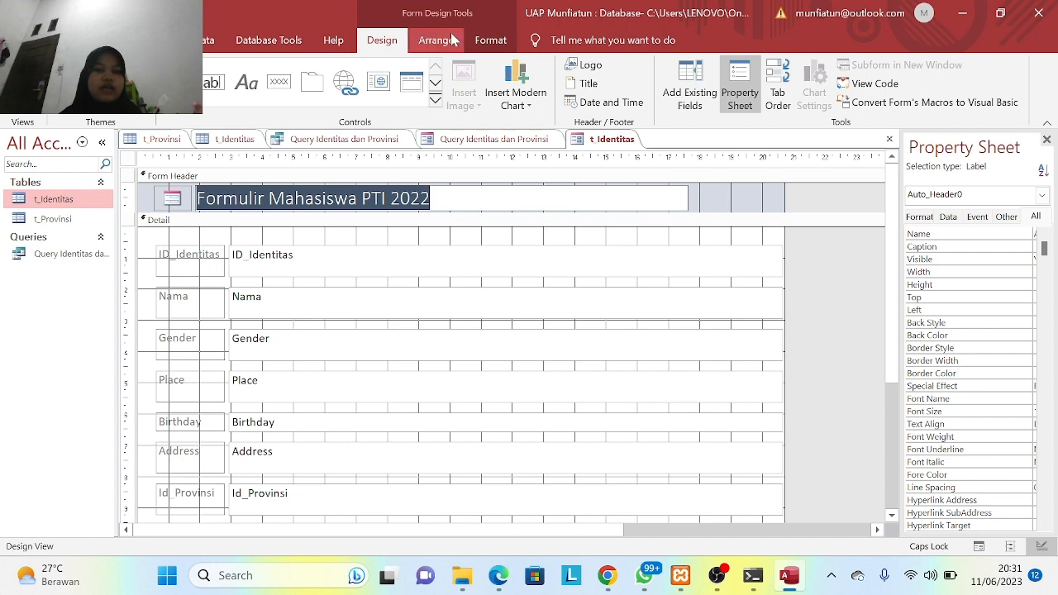
# - Set the title's font to Times New Roman
pyautogui.click(479, 40)
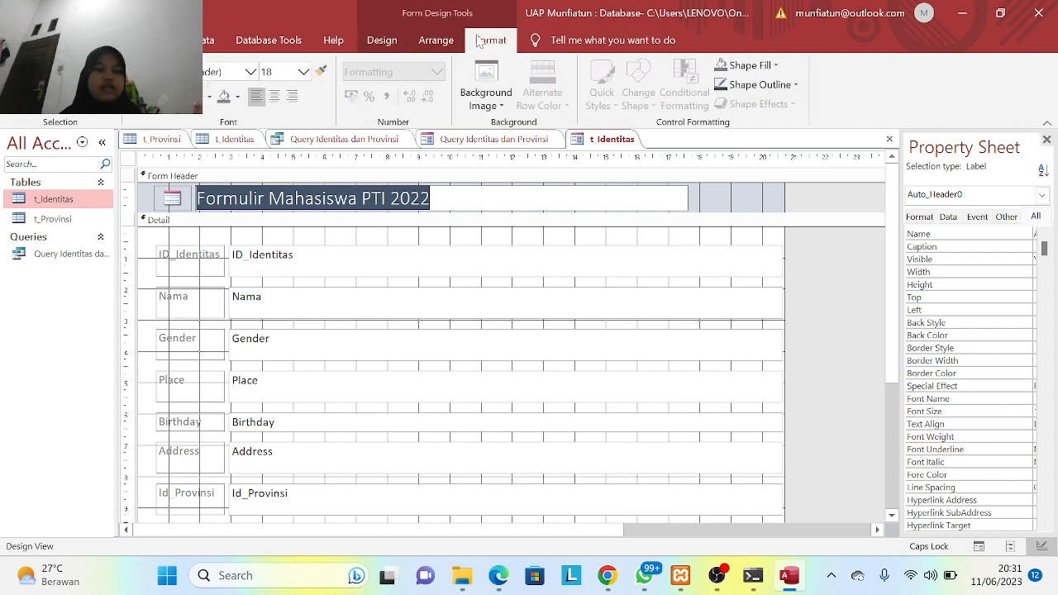
pyautogui.click(252, 73)
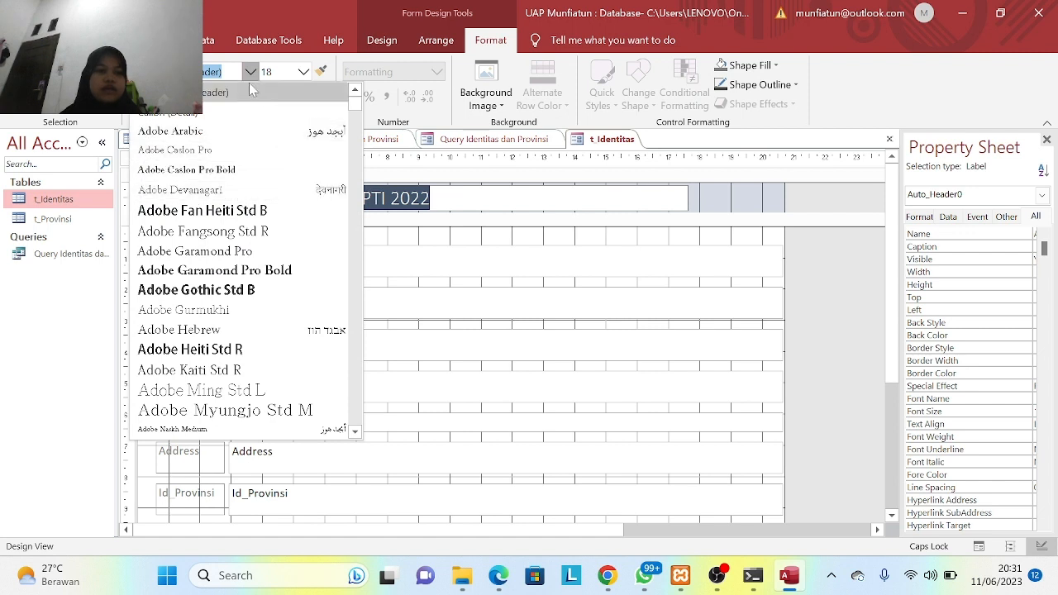
pyautogui.press('BackSpace')
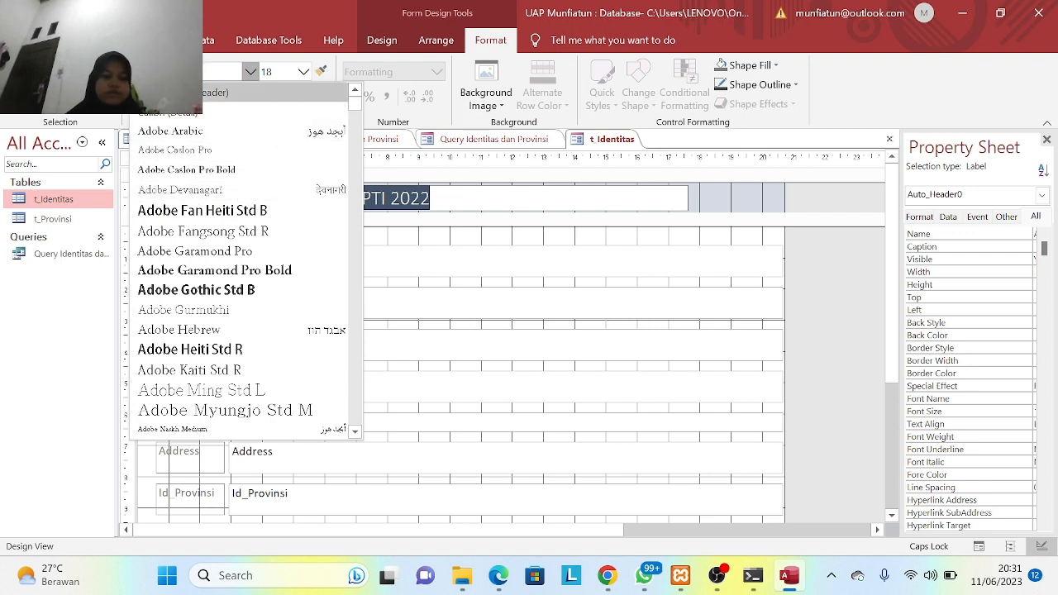
pyautogui.press('capslock')
pyautogui.press('capslock')
pyautogui.write('ti')
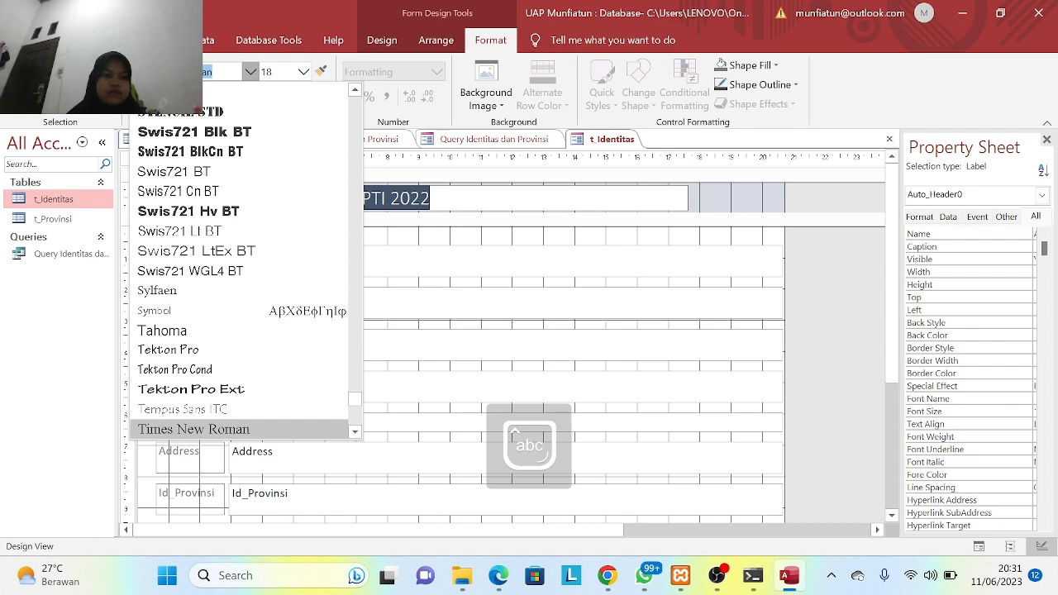
pyautogui.click(305, 72)
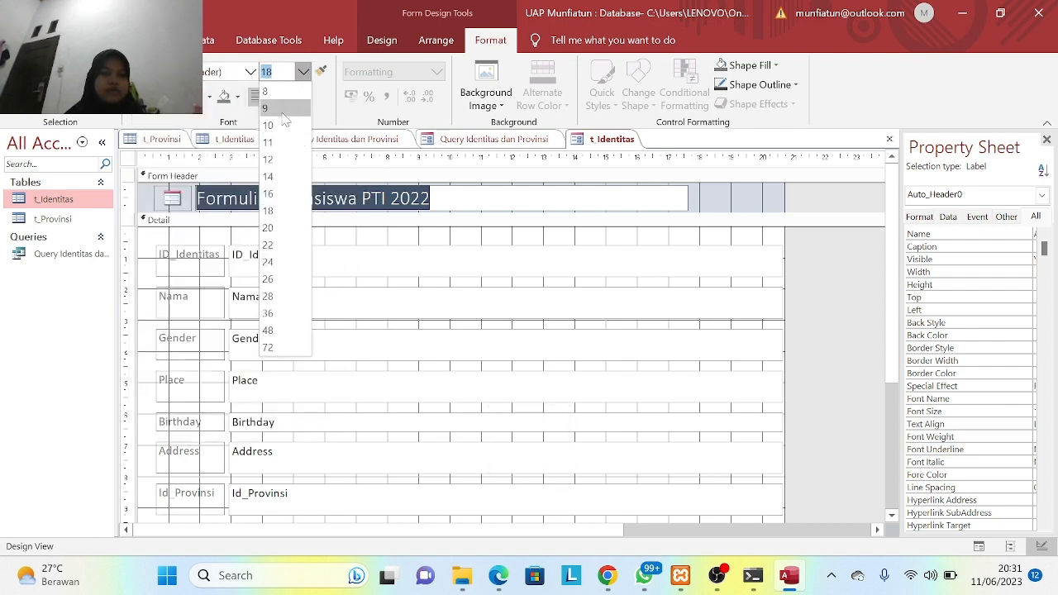
pyautogui.click(250, 72)
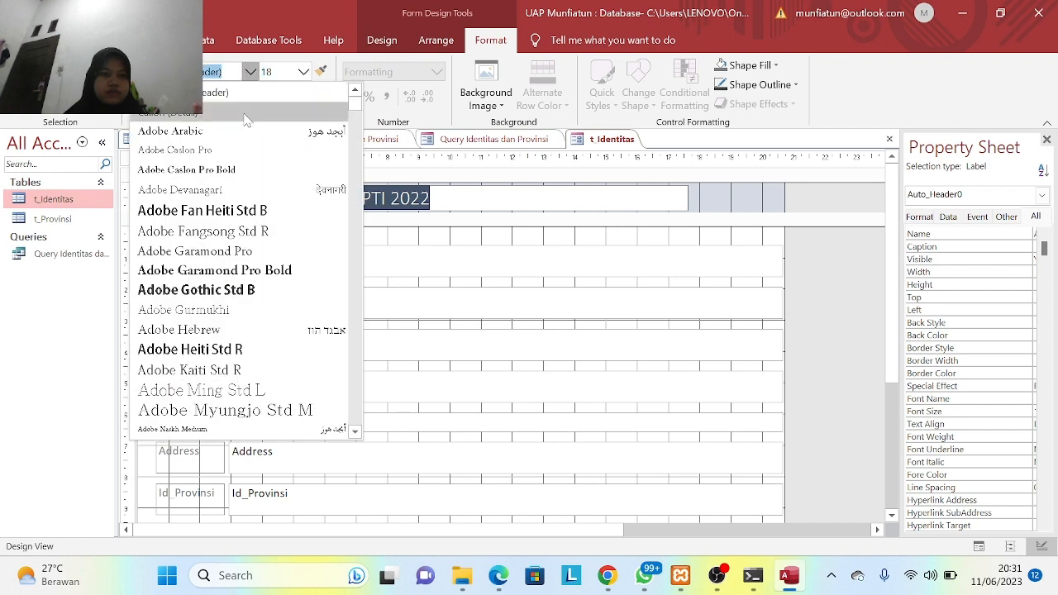
pyautogui.press('BackSpace')
pyautogui.press('capslock')
pyautogui.write('T')
pyautogui.press('capslock')
pyautogui.write('i')
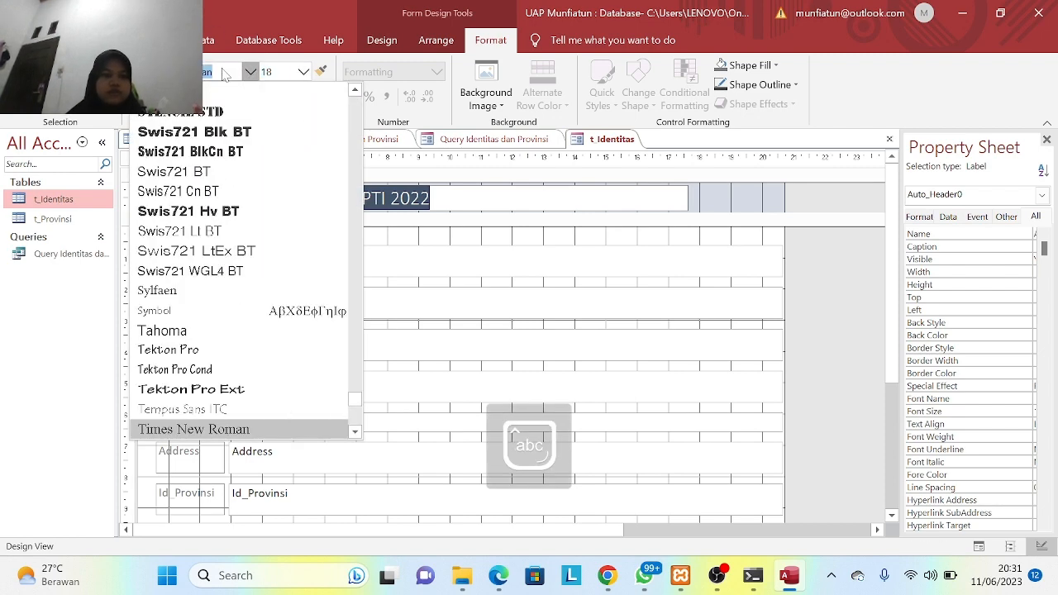
pyautogui.press('Return')
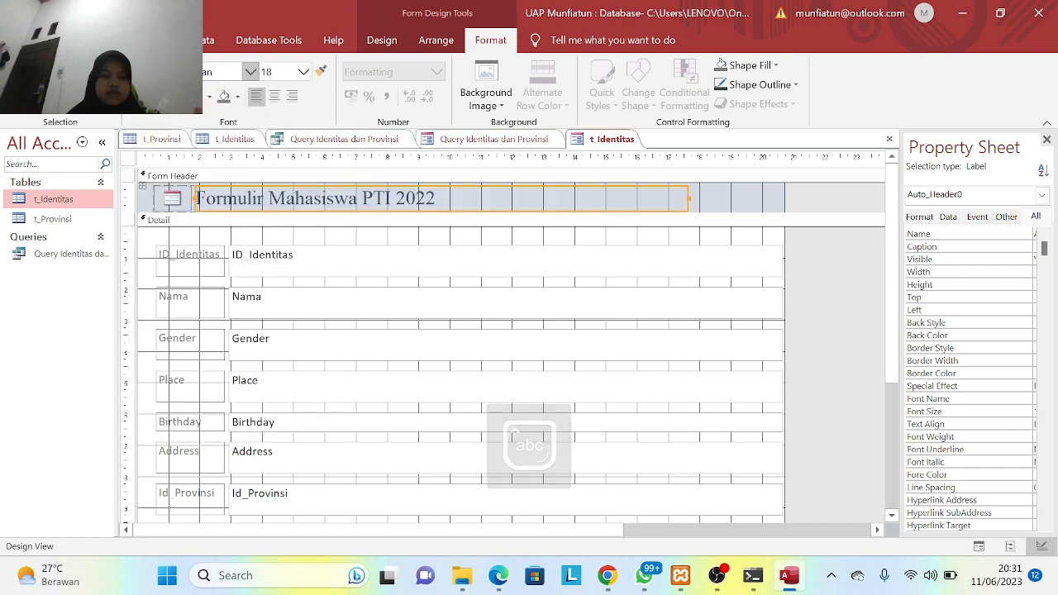
# - Set the title's font size to 16 and centre it in its box
pyautogui.click(303, 72)
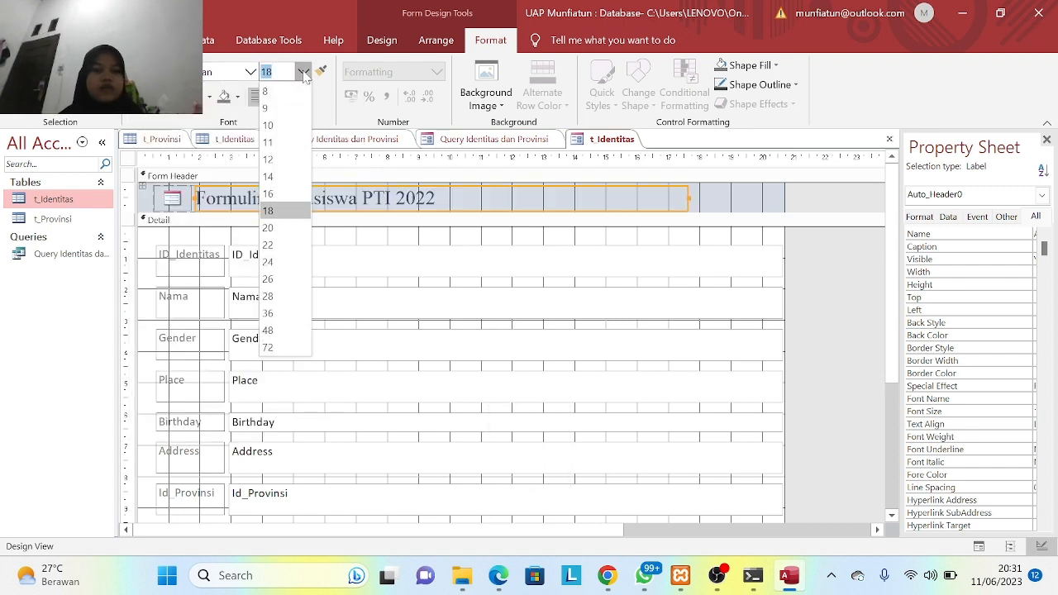
pyautogui.click(273, 193)
pyautogui.click(273, 96)
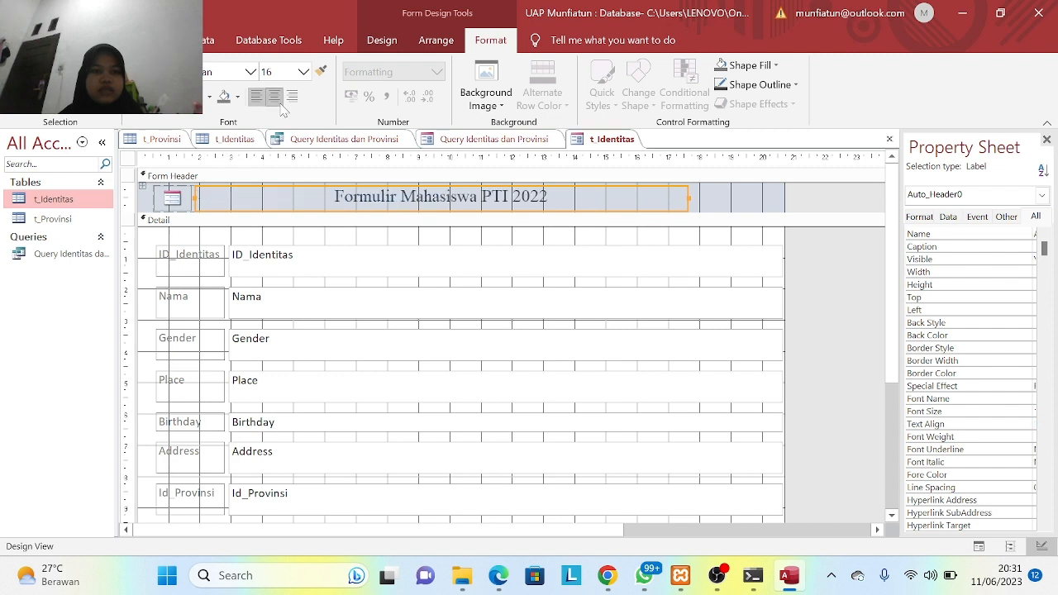
pyautogui.click(288, 267)
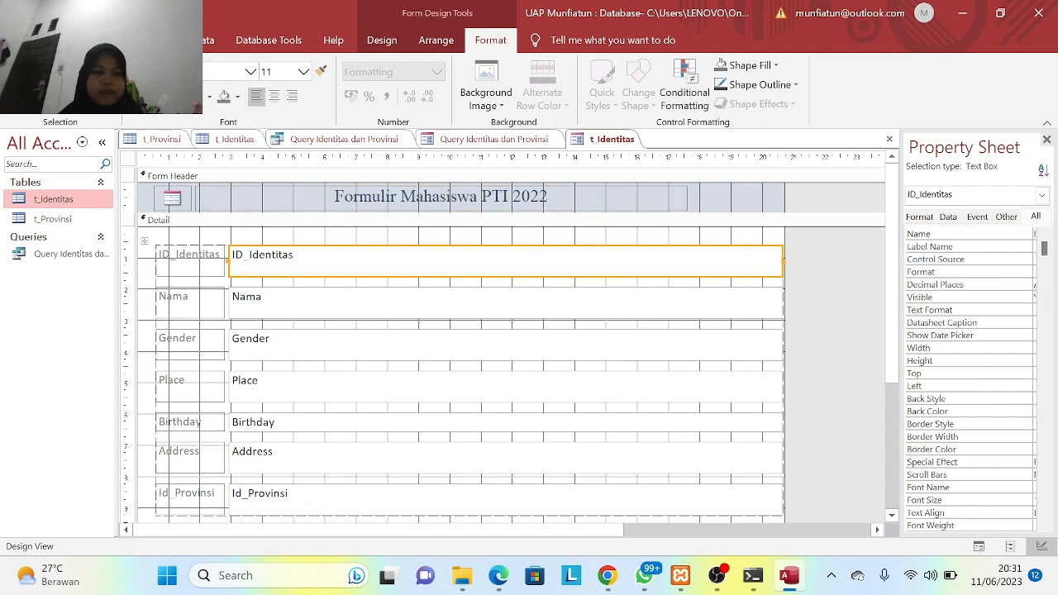
# - Select the field controls and narrow them slightly from the right edge
pyautogui.click(217, 268)
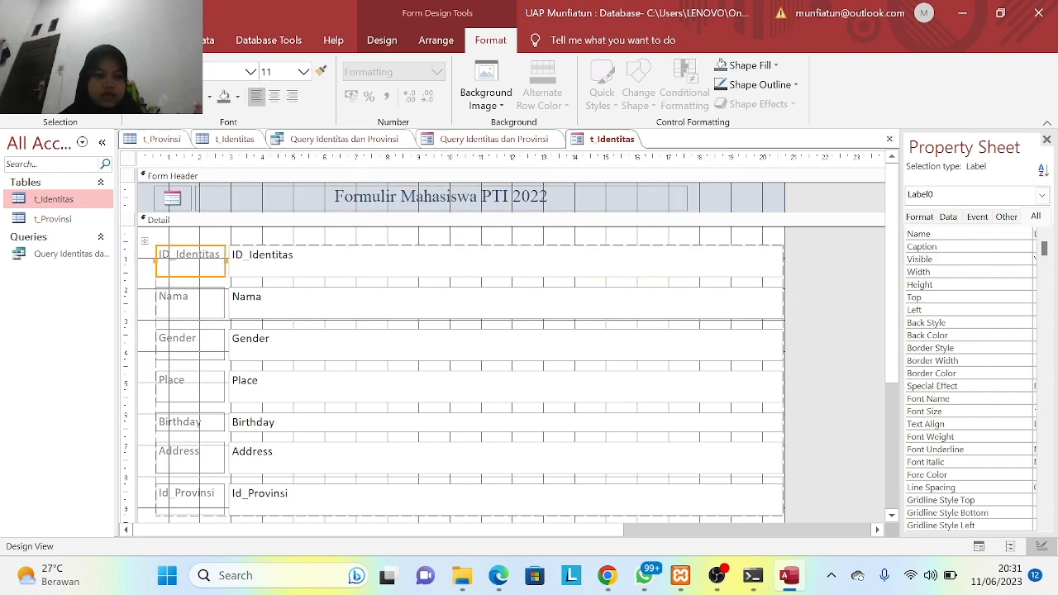
pyautogui.keyDown('shift'); pyautogui.click(229, 259); pyautogui.keyUp('shift')
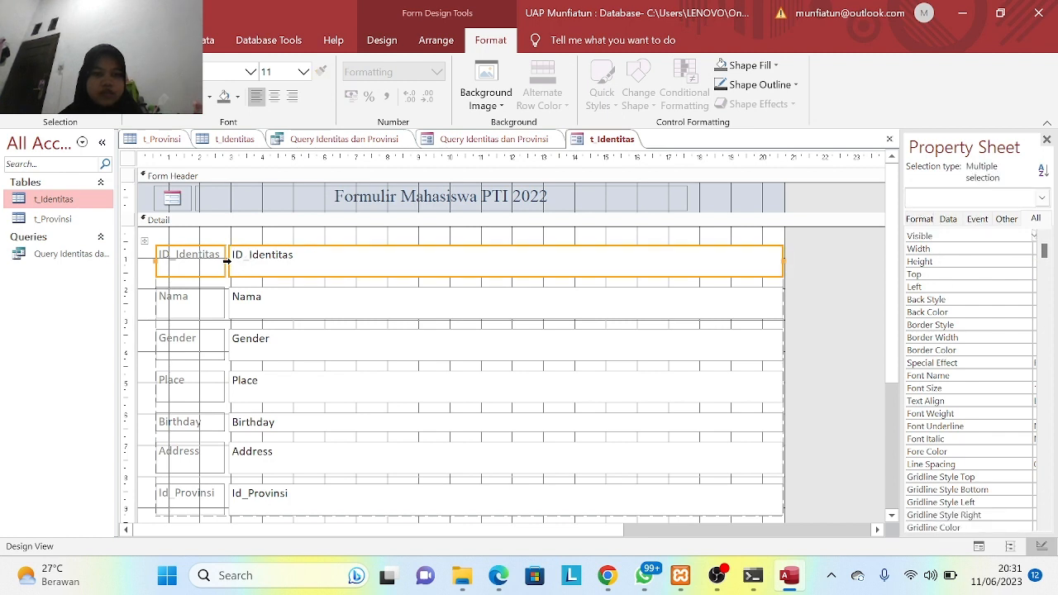
pyautogui.click(222, 262)
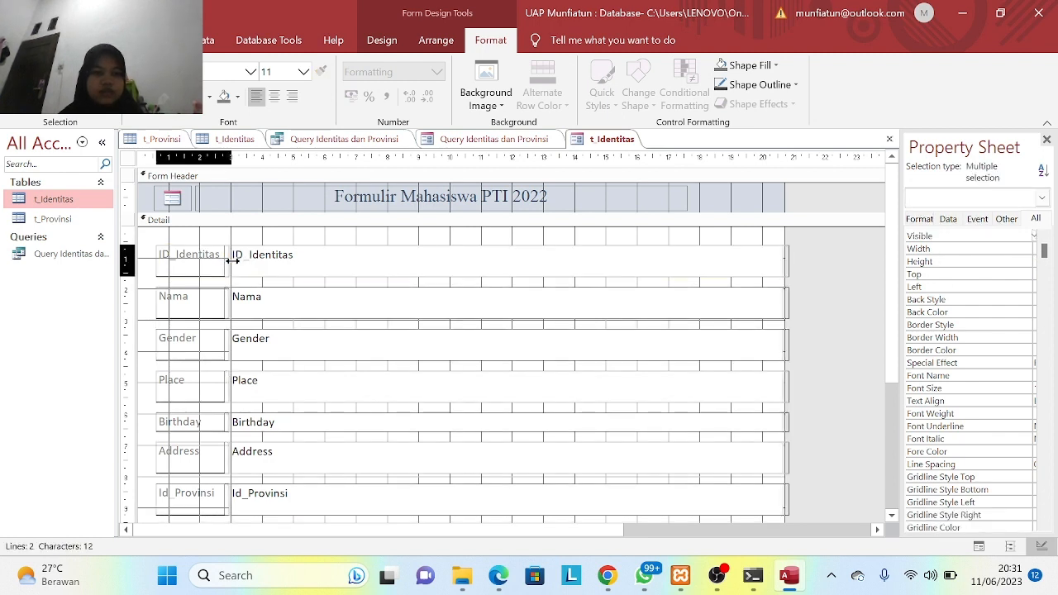
pyautogui.click(239, 259)
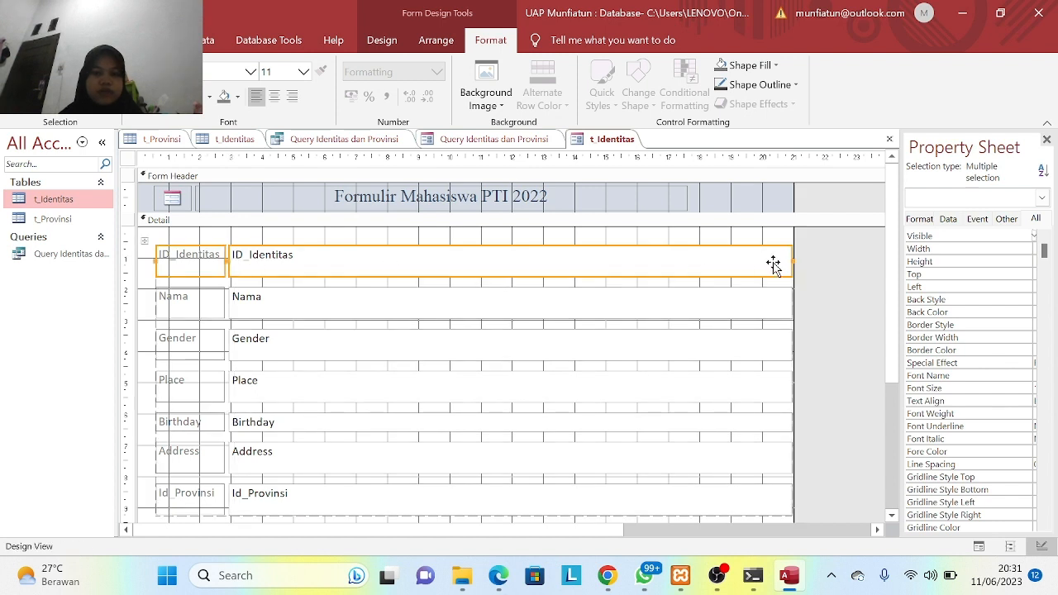
pyautogui.moveTo(792, 259); pyautogui.dragTo(771, 263)
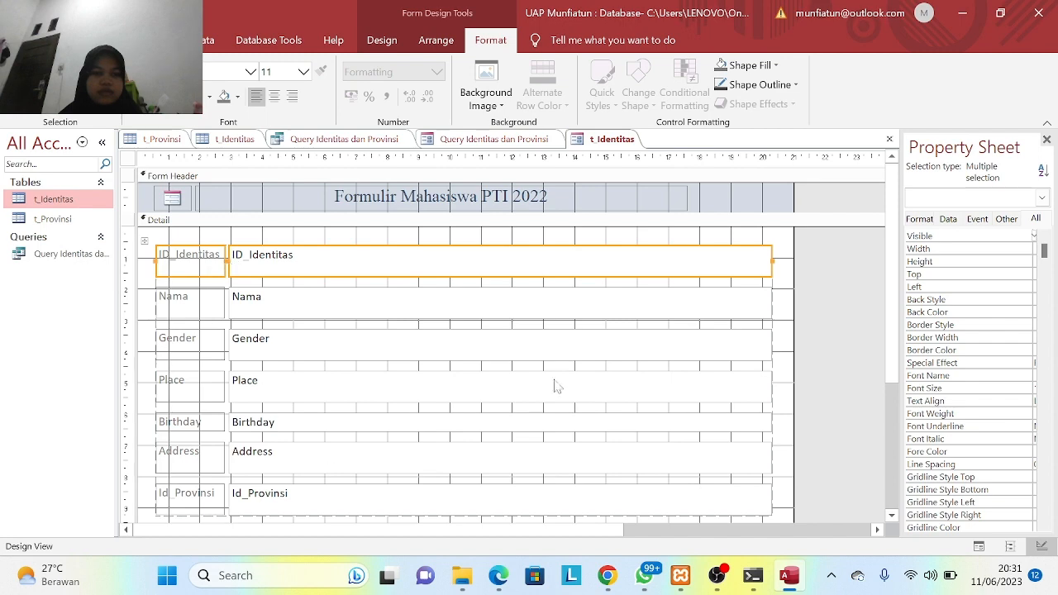
# - Drag the Form Footer's bottom edge down to make it taller
pyautogui.moveTo(892, 327); pyautogui.dragTo(895, 446)
pyautogui.moveTo(653, 414); pyautogui.dragTo(655, 492)
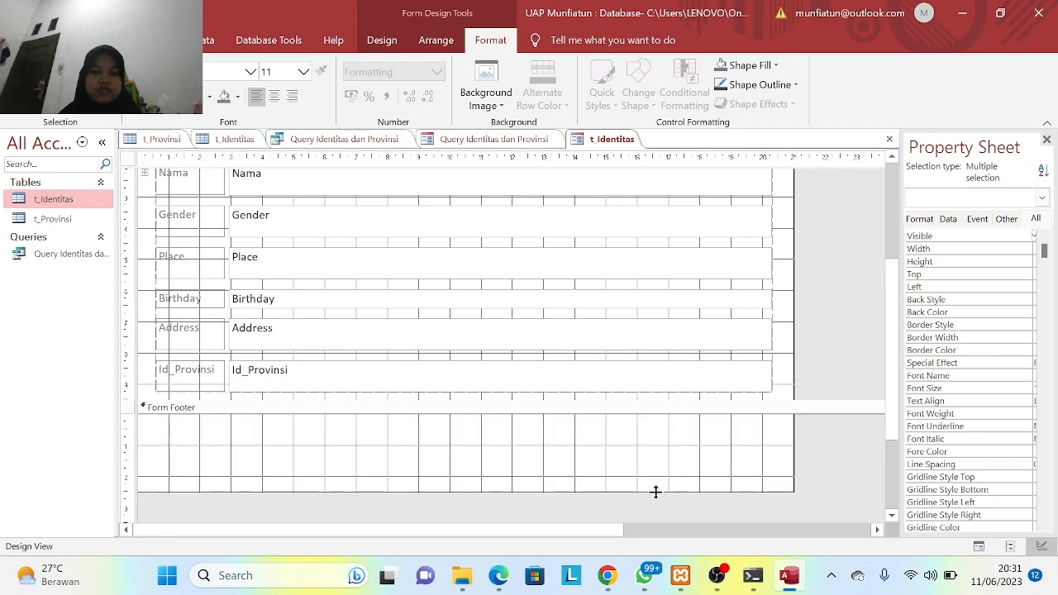
pyautogui.moveTo(900, 327); pyautogui.dragTo(882, 224)
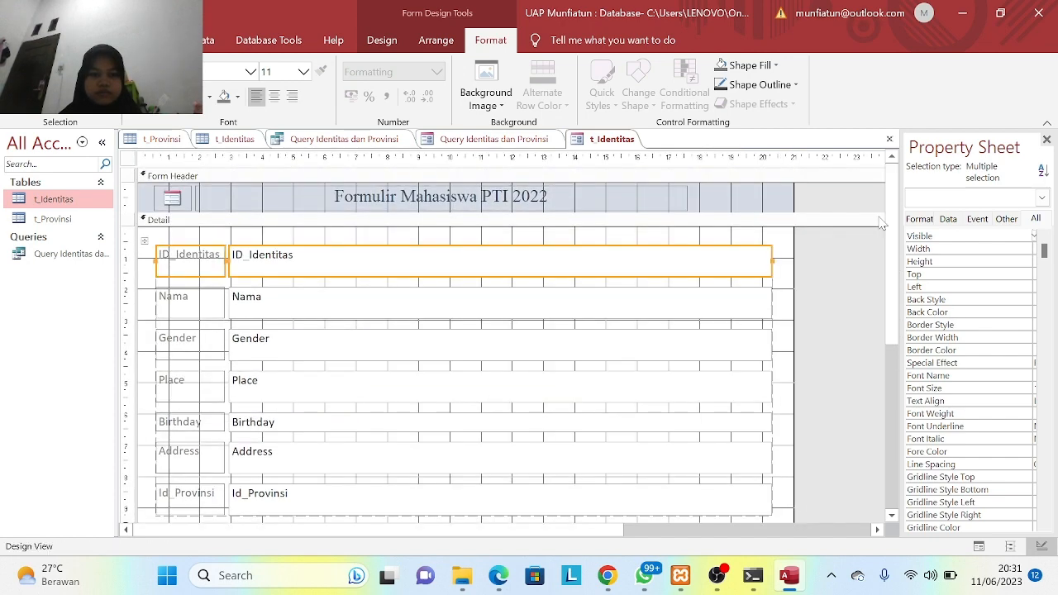
pyautogui.click(460, 237)
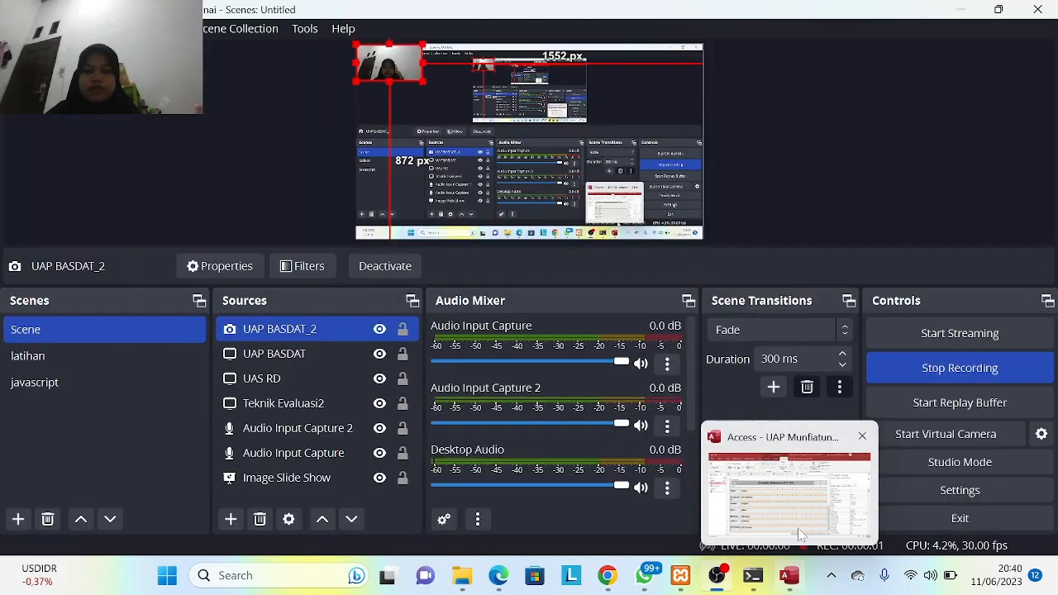
# - Give the labels and fields bold 12 pt Times New Roman with Text Light back colour
pyautogui.click(780, 480)
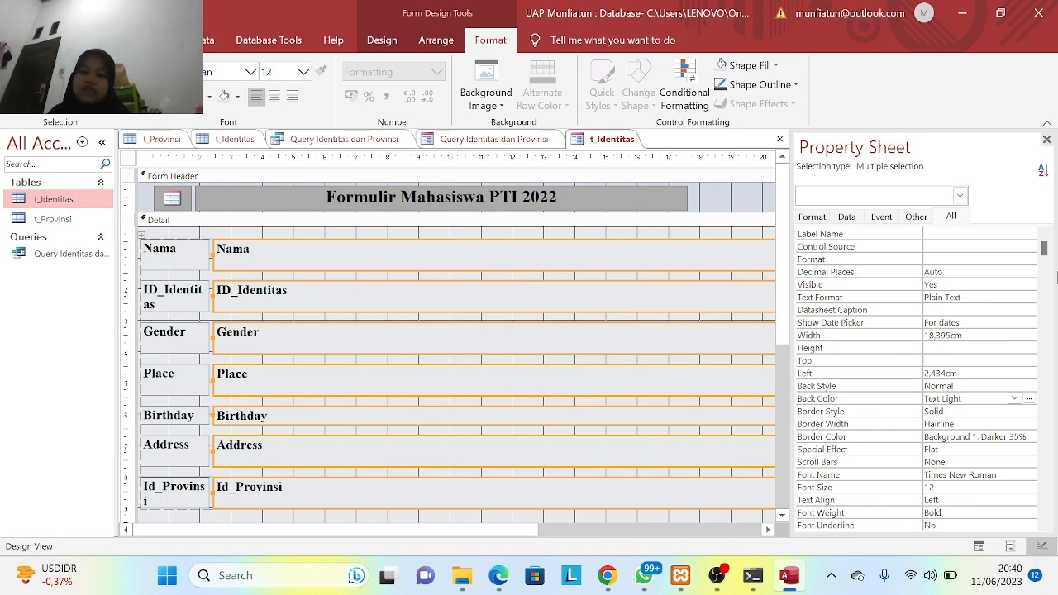
pyautogui.click(1015, 398)
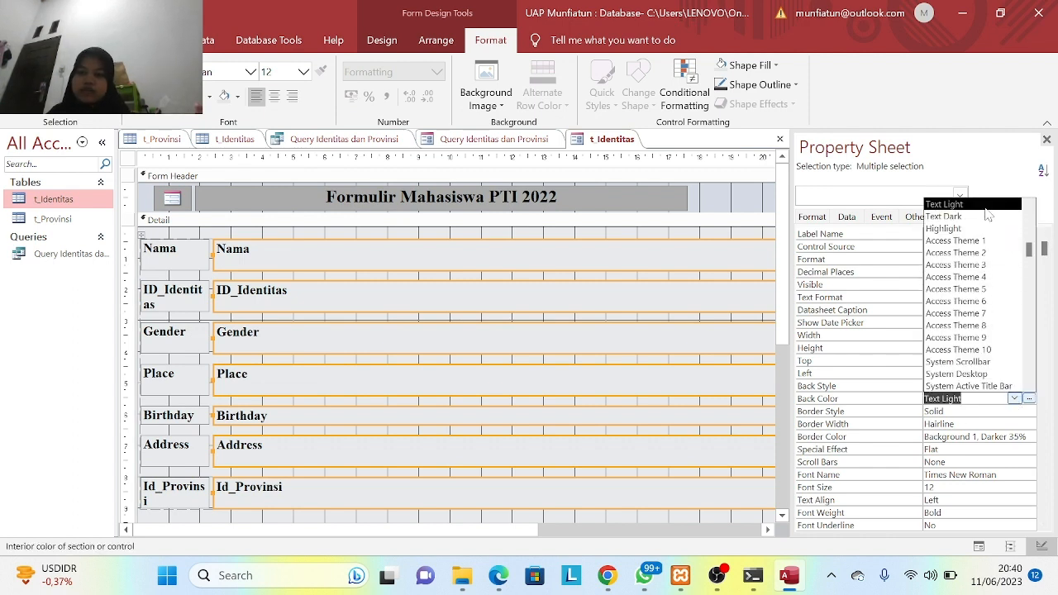
pyautogui.click(987, 209)
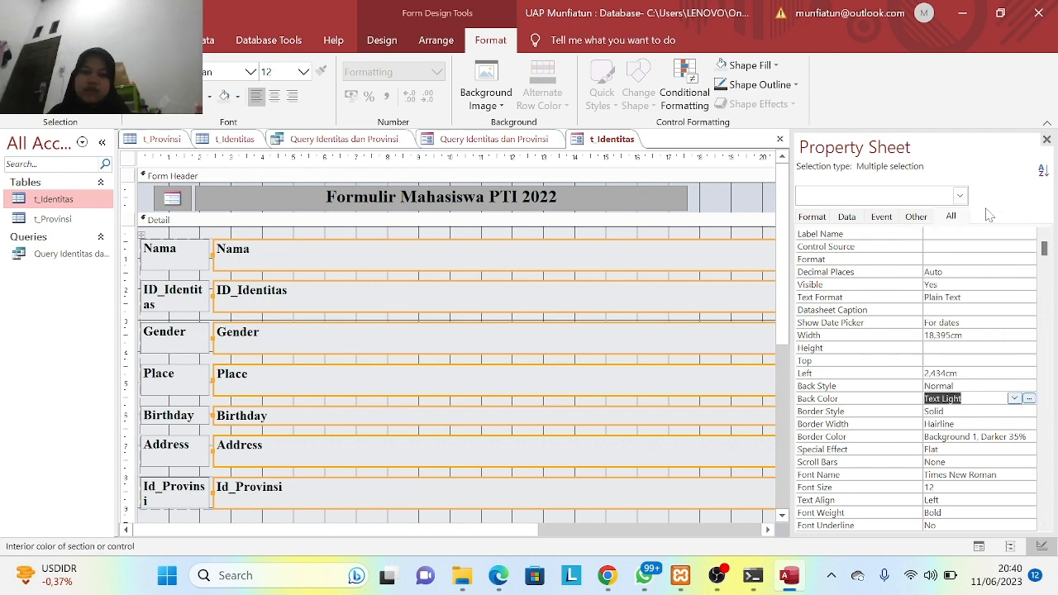
pyautogui.click(703, 237)
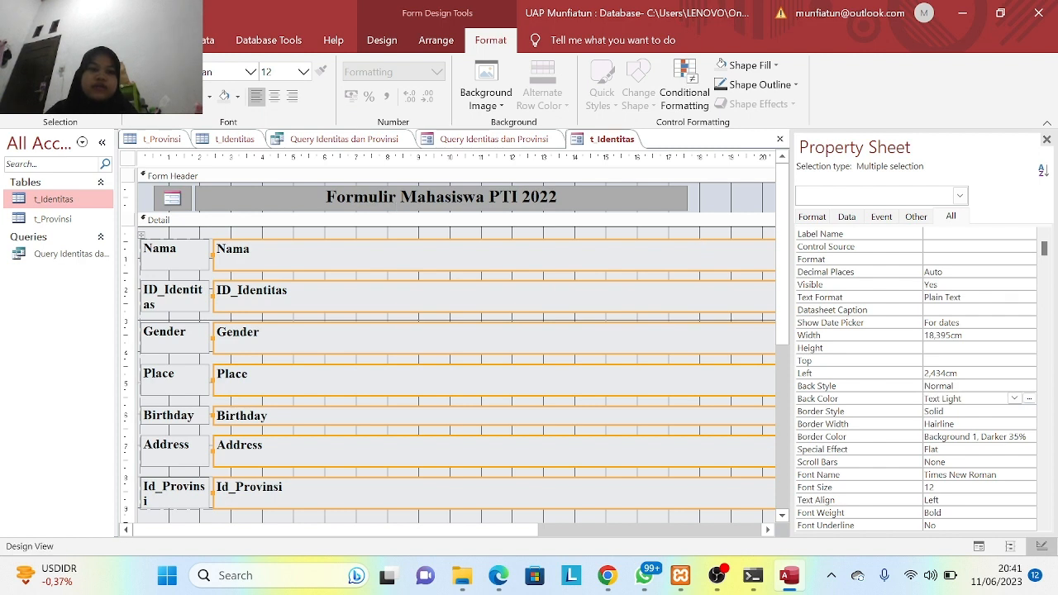
pyautogui.click(61, 39)
pyautogui.click(35, 119)
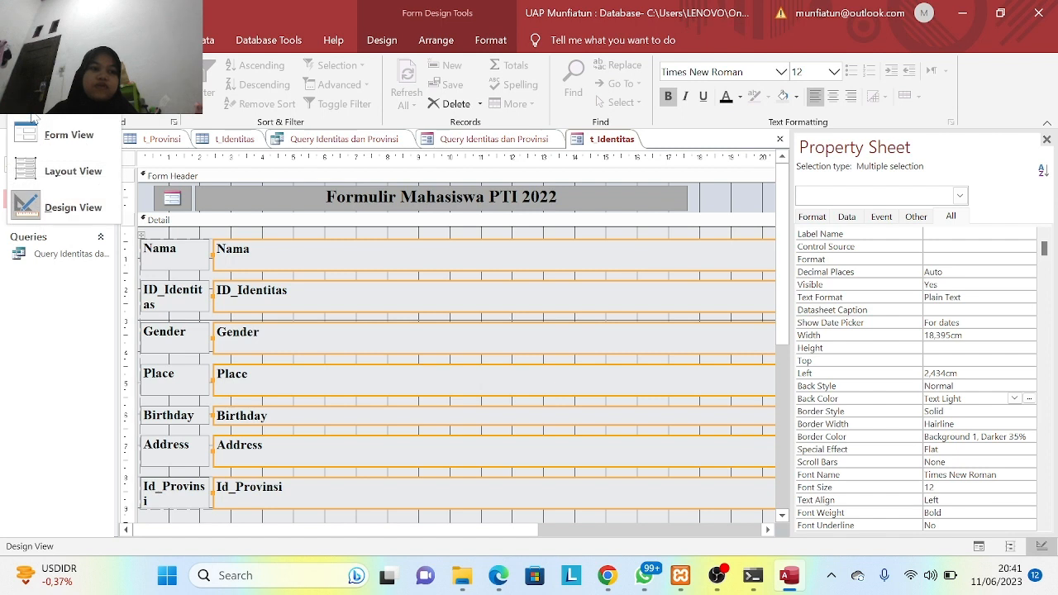
# - Test the form in Form View by advancing four records, then return to Design View
pyautogui.click(58, 135)
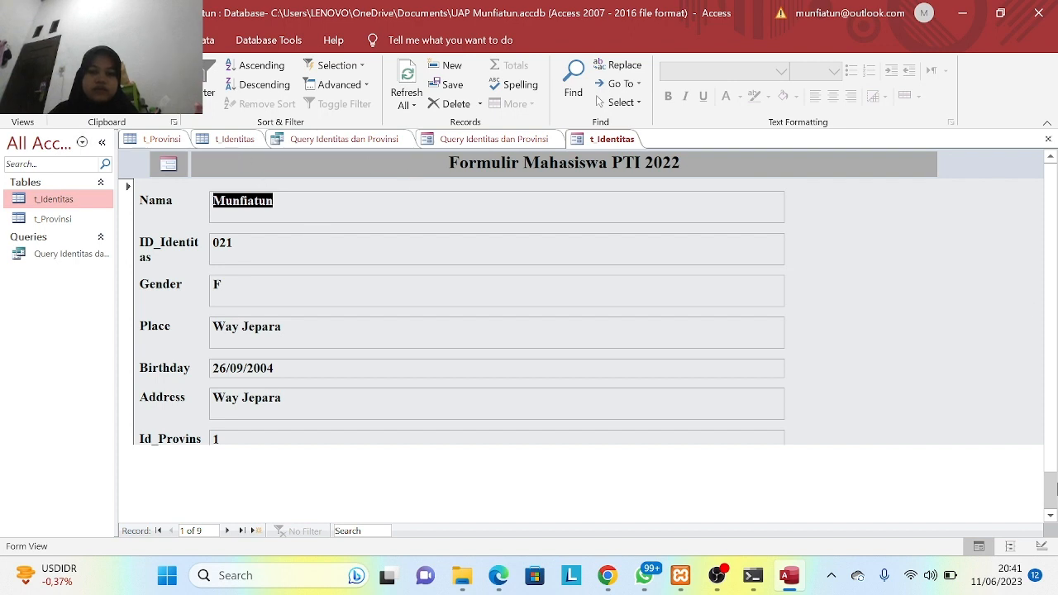
pyautogui.moveTo(1054, 447); pyautogui.dragTo(1057, 531)
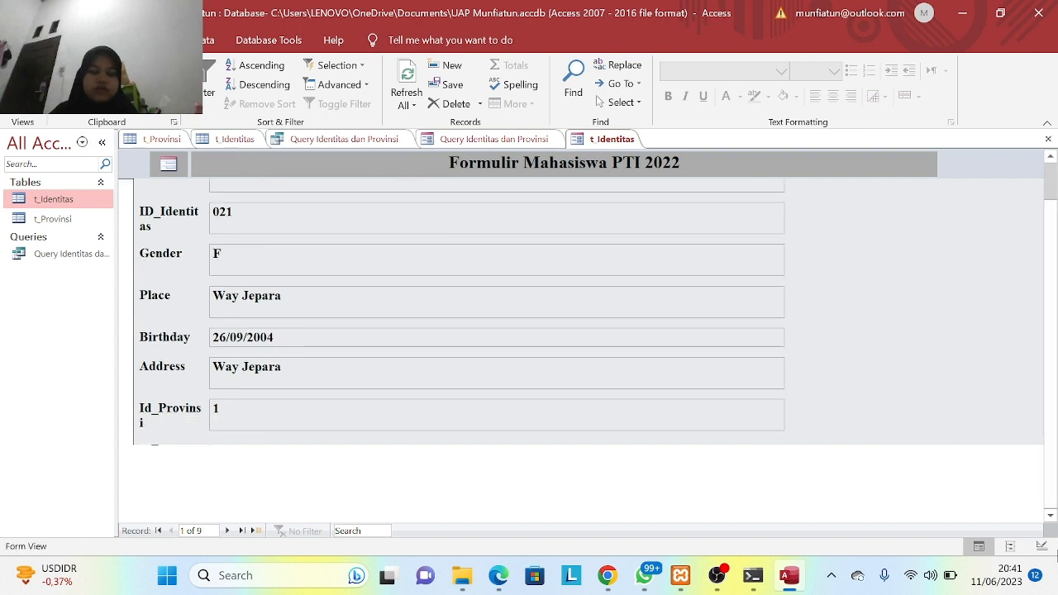
pyautogui.moveTo(1056, 442); pyautogui.dragTo(1056, 384)
pyautogui.click(228, 531)
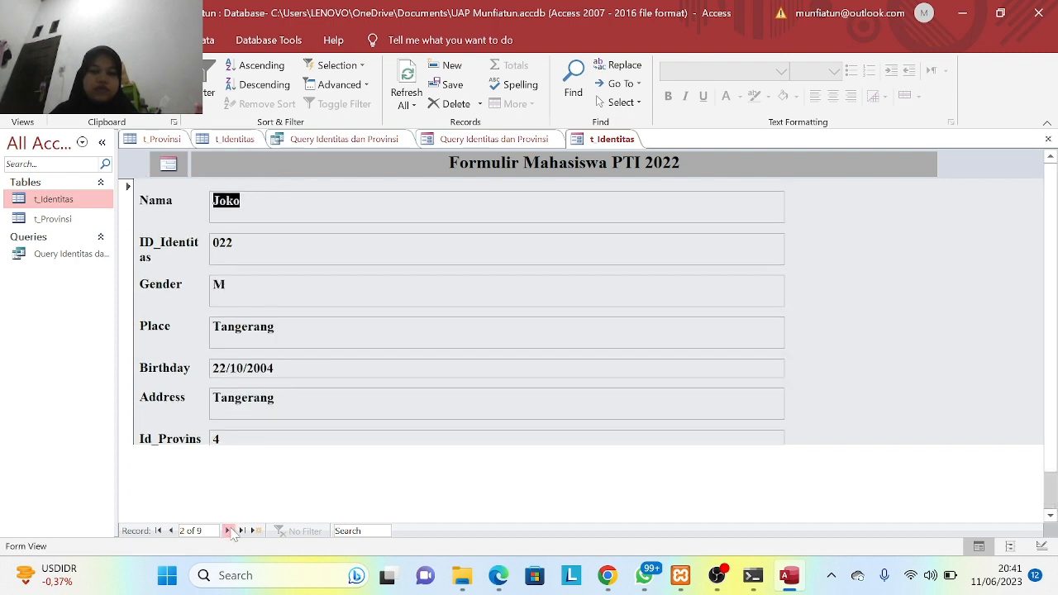
pyautogui.click(228, 531)
pyautogui.click(228, 531)
pyautogui.click(228, 531)
pyautogui.click(228, 531)
pyautogui.click(228, 530)
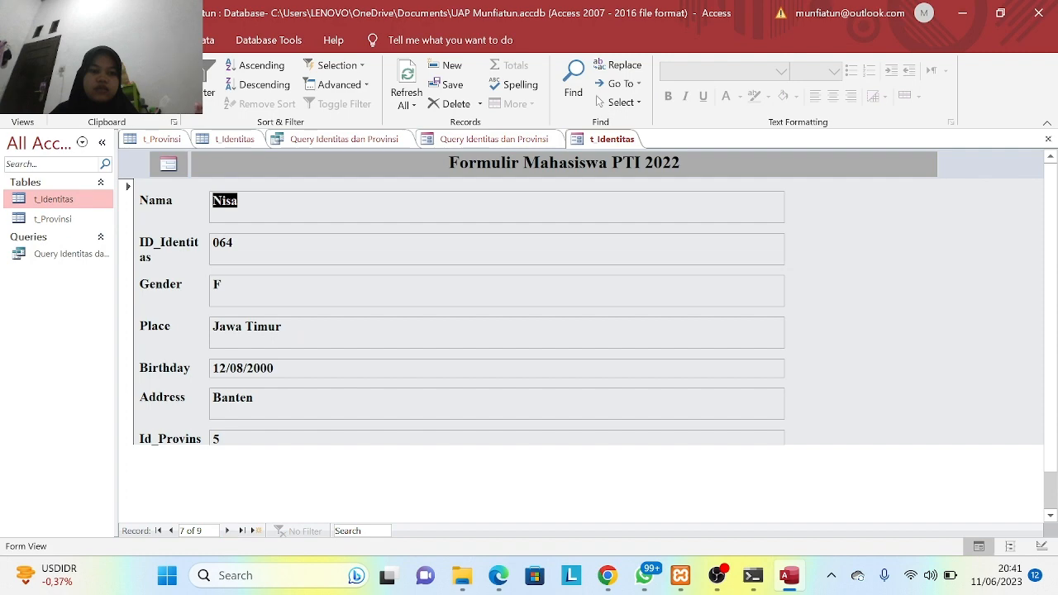
pyautogui.click(33, 103)
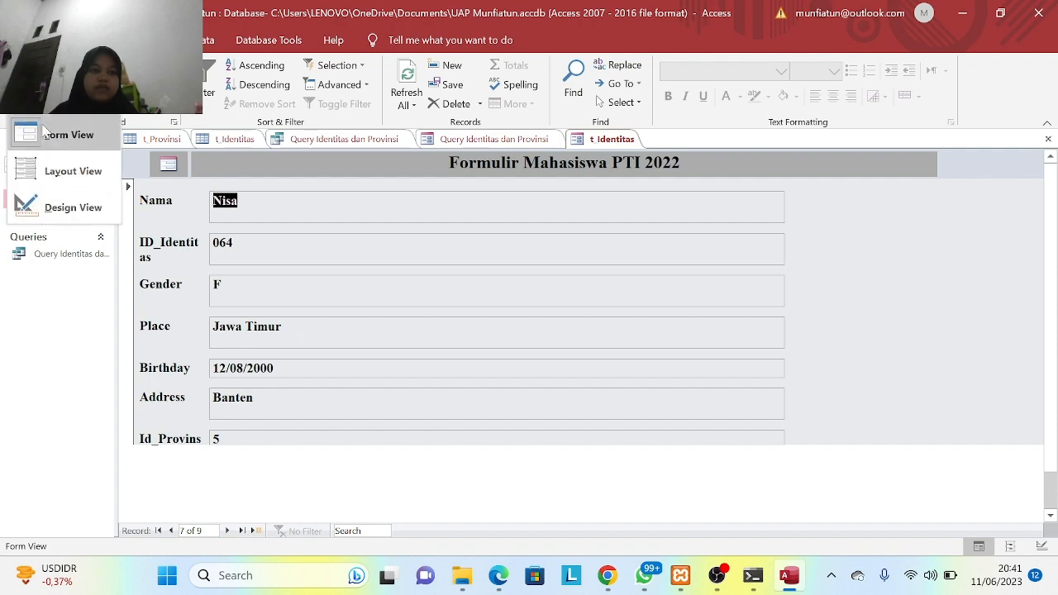
pyautogui.click(72, 203)
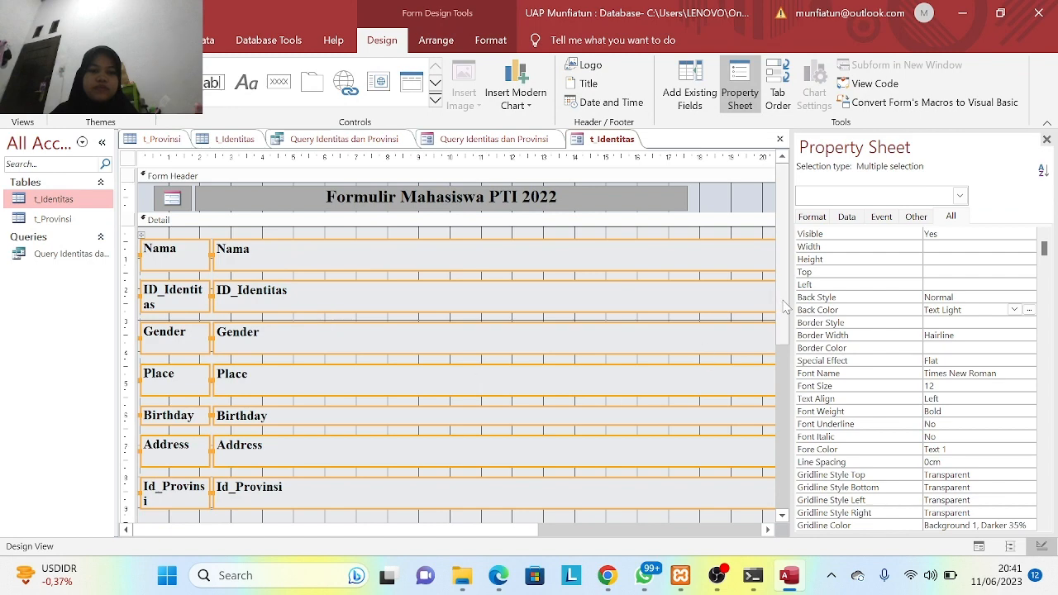
# - Scroll down to the Form Footer and drag it lower to make the Detail section taller
pyautogui.moveTo(783, 313)
pyautogui.mouseDown()
pyautogui.moveTo(788, 451)
pyautogui.moveTo(786, 304)
pyautogui.mouseUp()
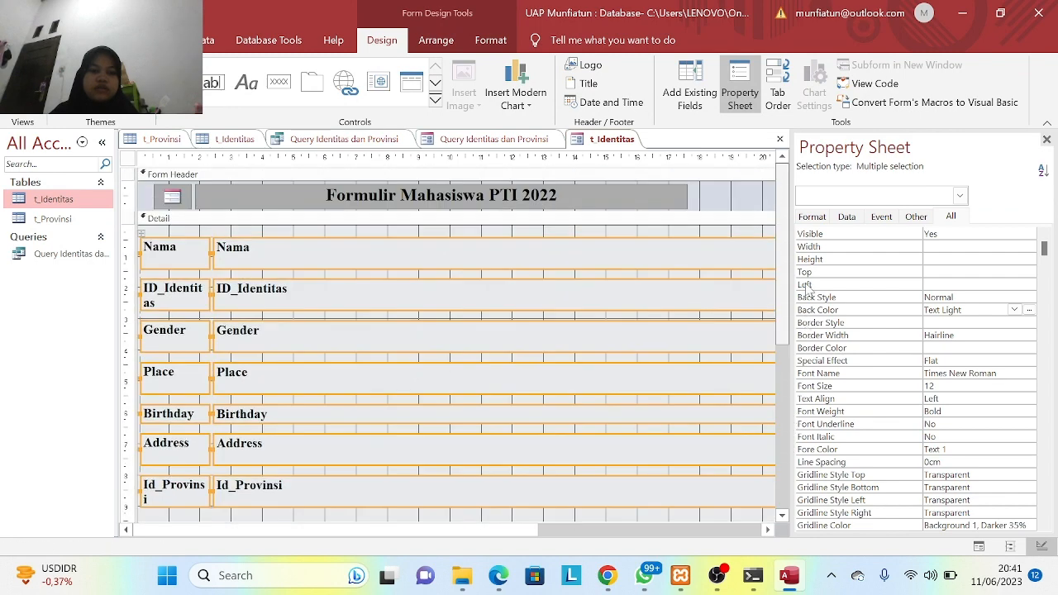
pyautogui.click(242, 256)
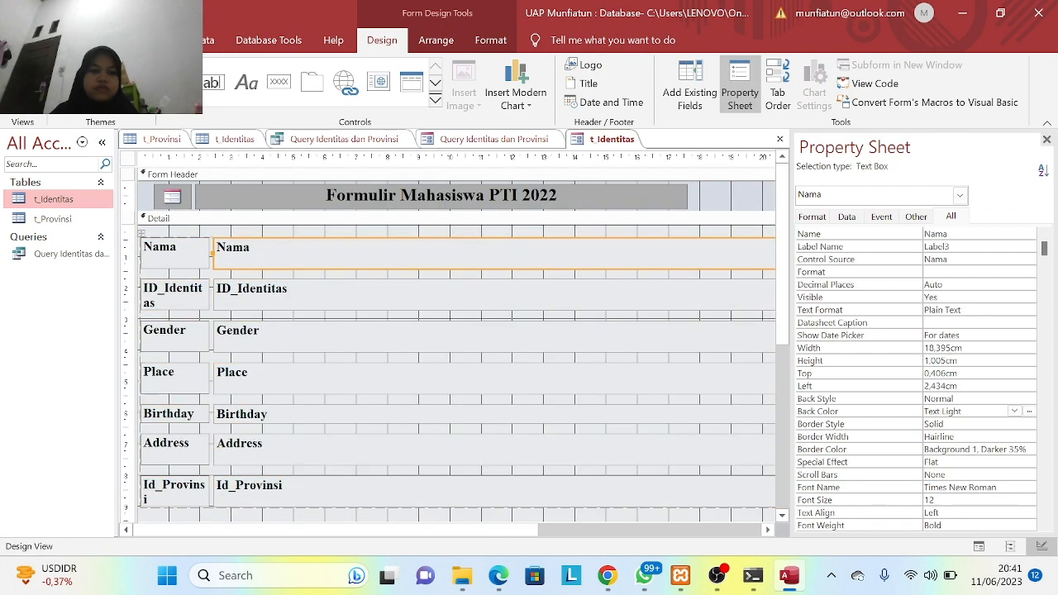
pyautogui.click(249, 252)
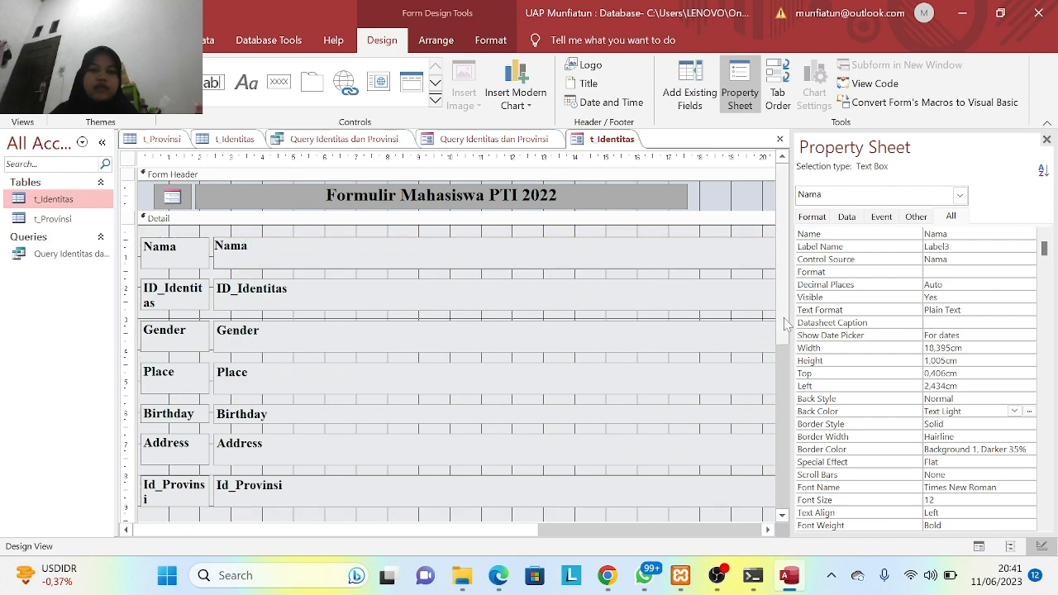
pyautogui.scroll(-3, 784, 397)
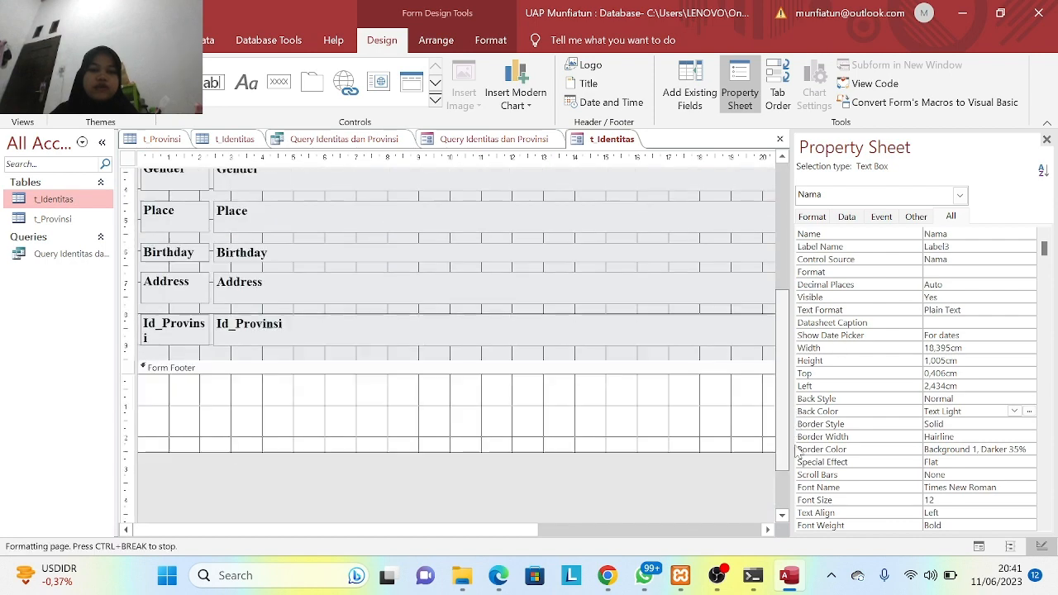
pyautogui.click(546, 405)
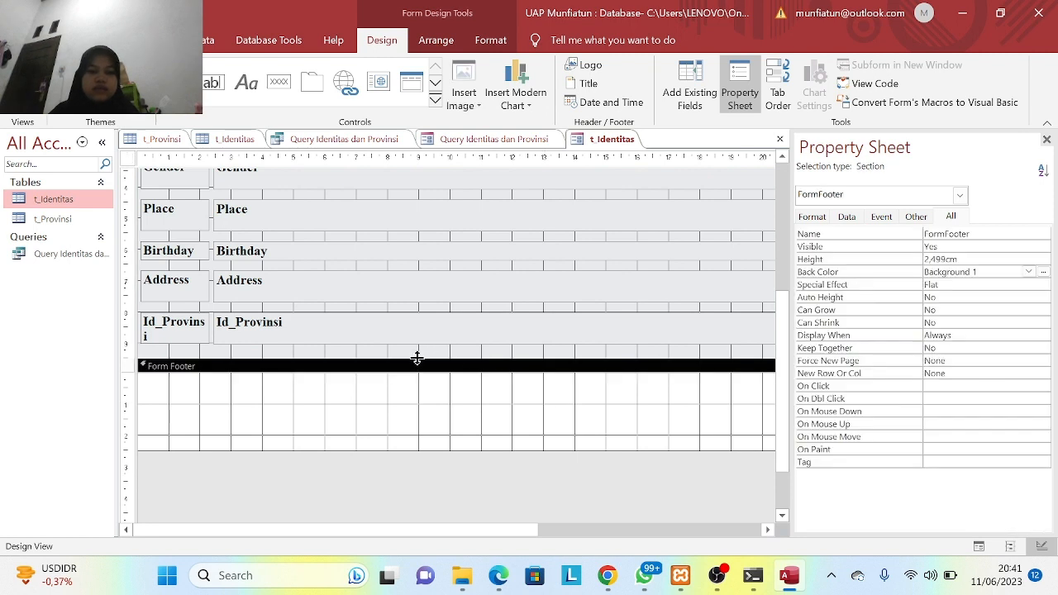
pyautogui.moveTo(417, 358); pyautogui.dragTo(418, 404)
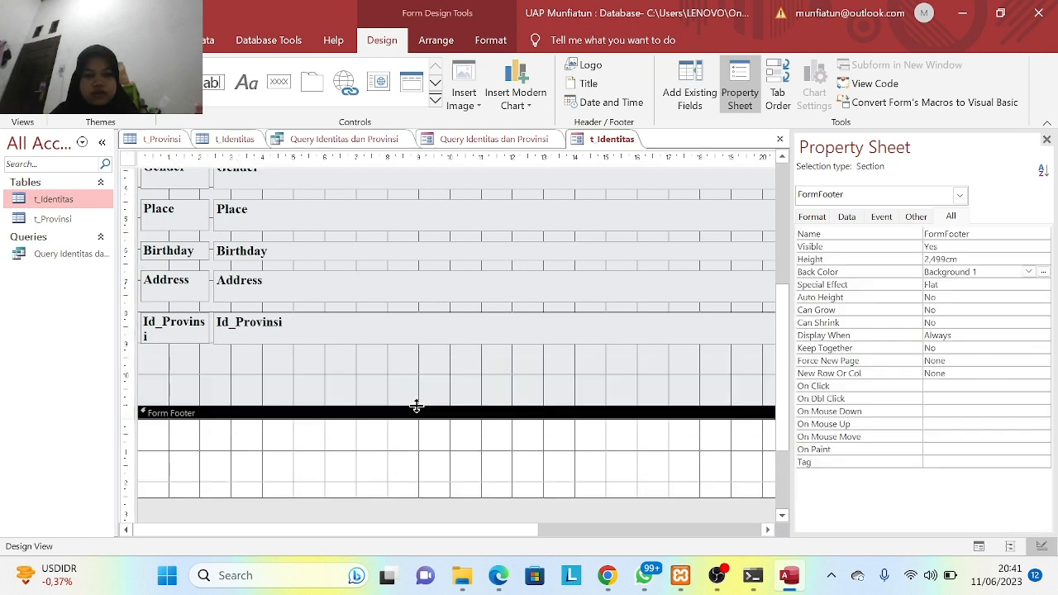
# - Collapse the Form Footer to 0 cm height and extend Detail further down
pyautogui.click(405, 439)
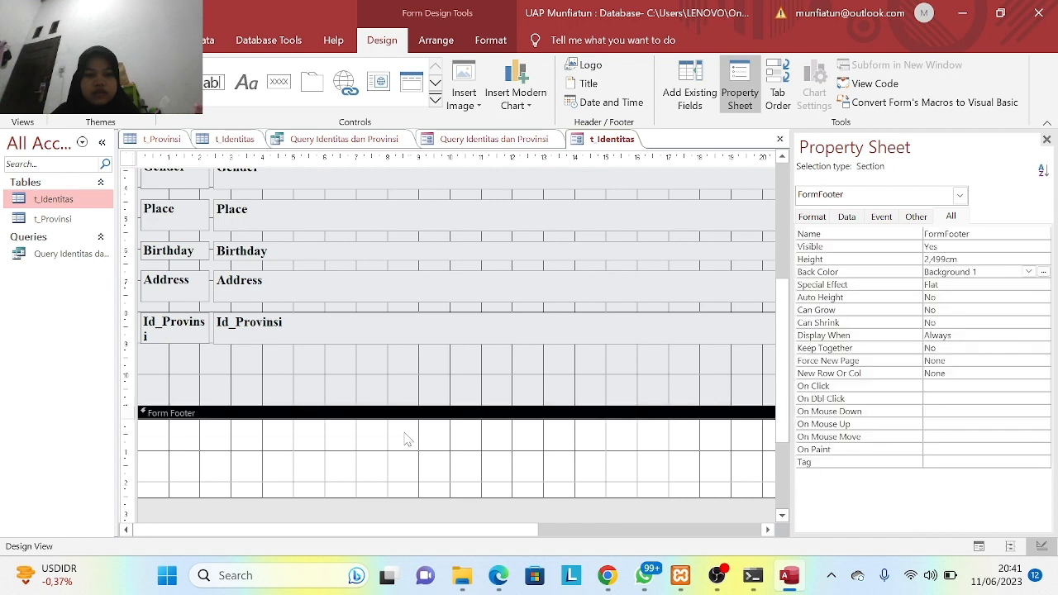
pyautogui.rightClick(202, 420)
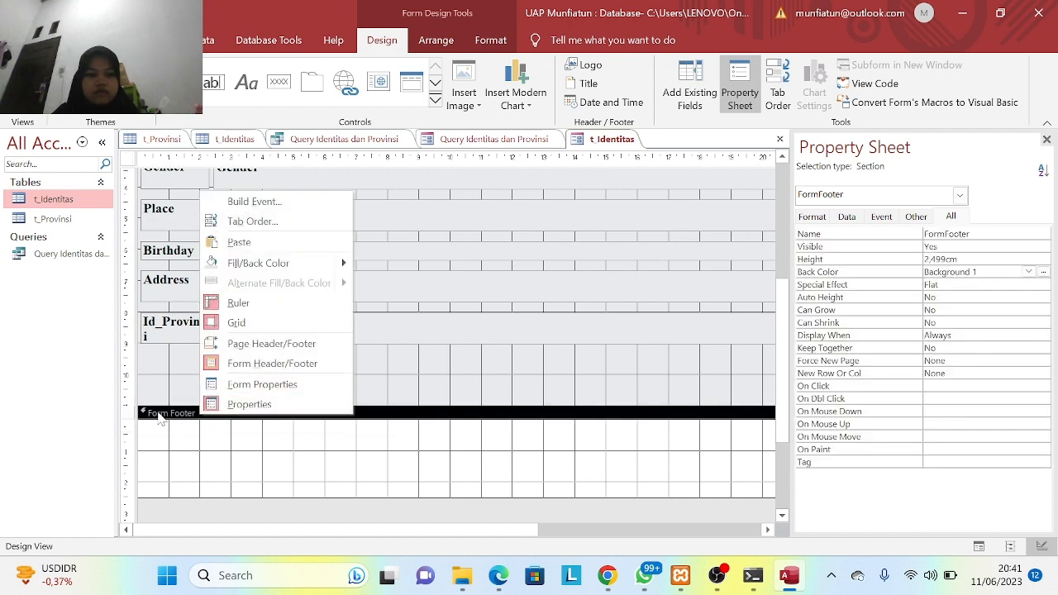
pyautogui.click(177, 477)
pyautogui.moveTo(188, 497); pyautogui.dragTo(188, 418)
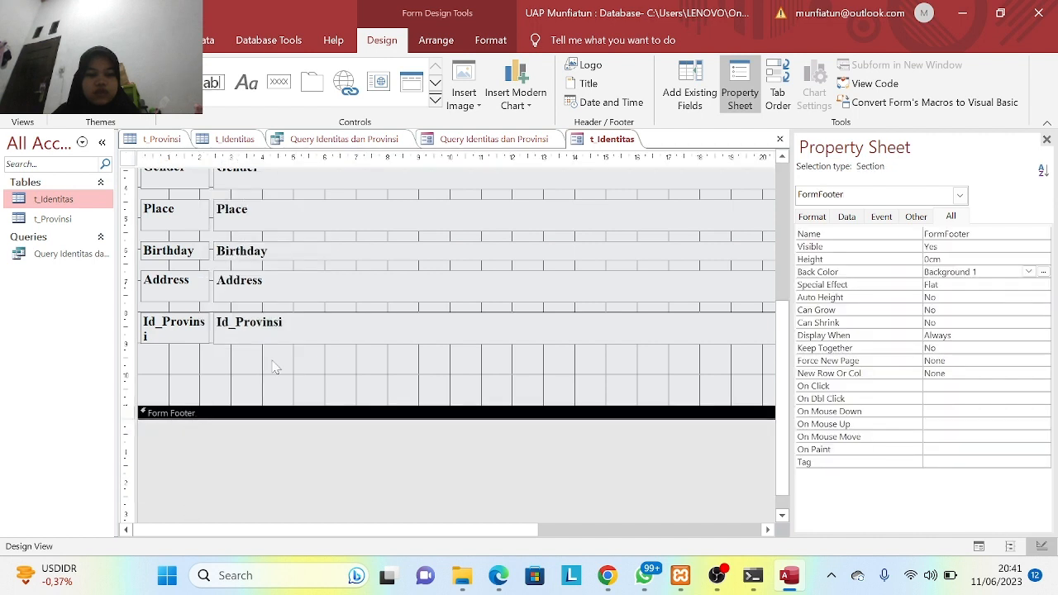
pyautogui.moveTo(302, 406); pyautogui.dragTo(300, 446)
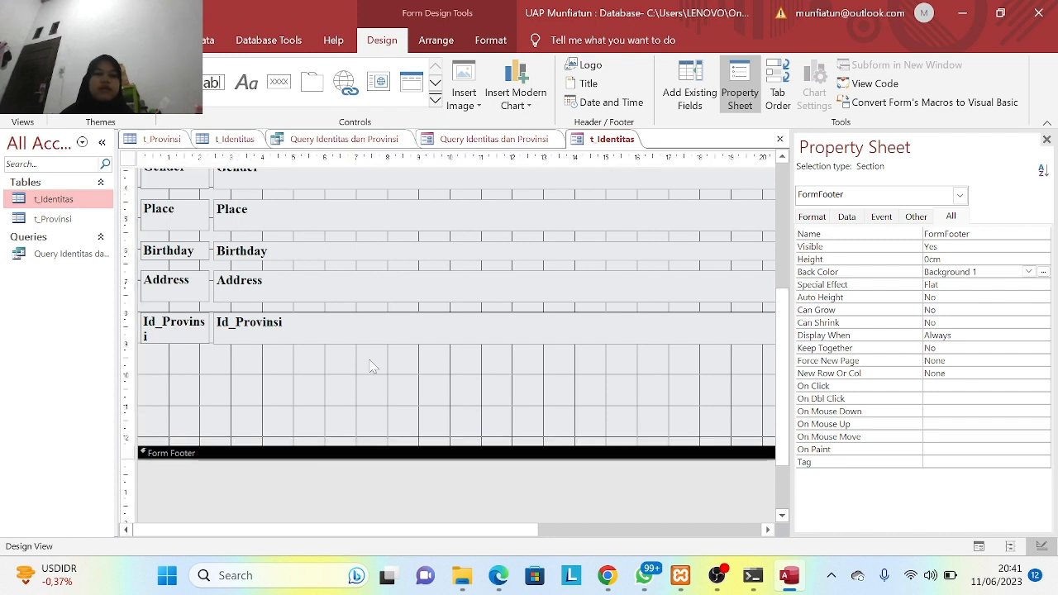
pyautogui.click(281, 84)
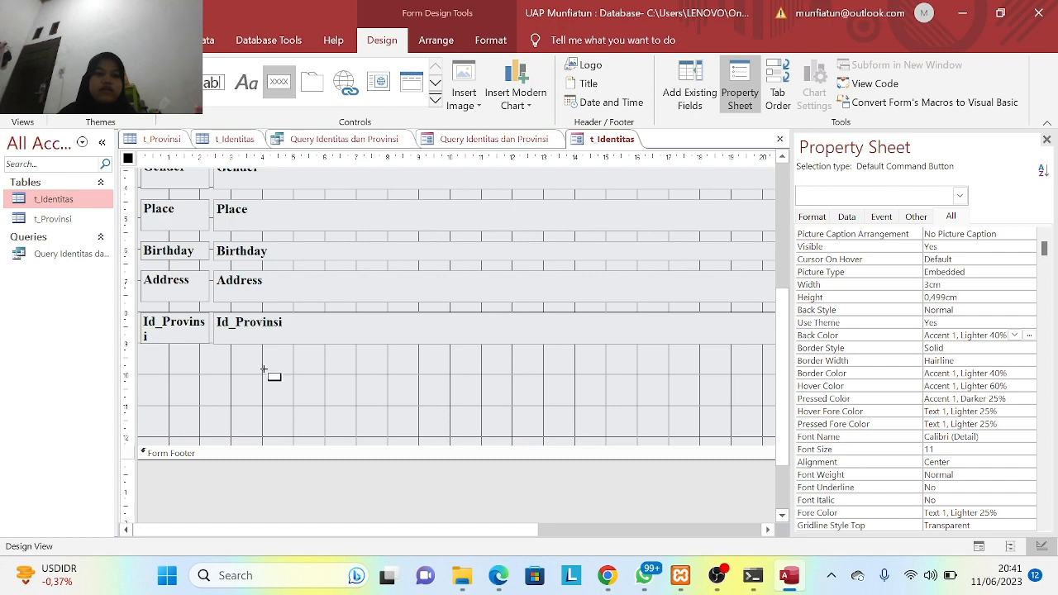
# - Add a Go To Previous Record arrow button below Id_Provinsi
pyautogui.moveTo(253, 367); pyautogui.dragTo(320, 407)
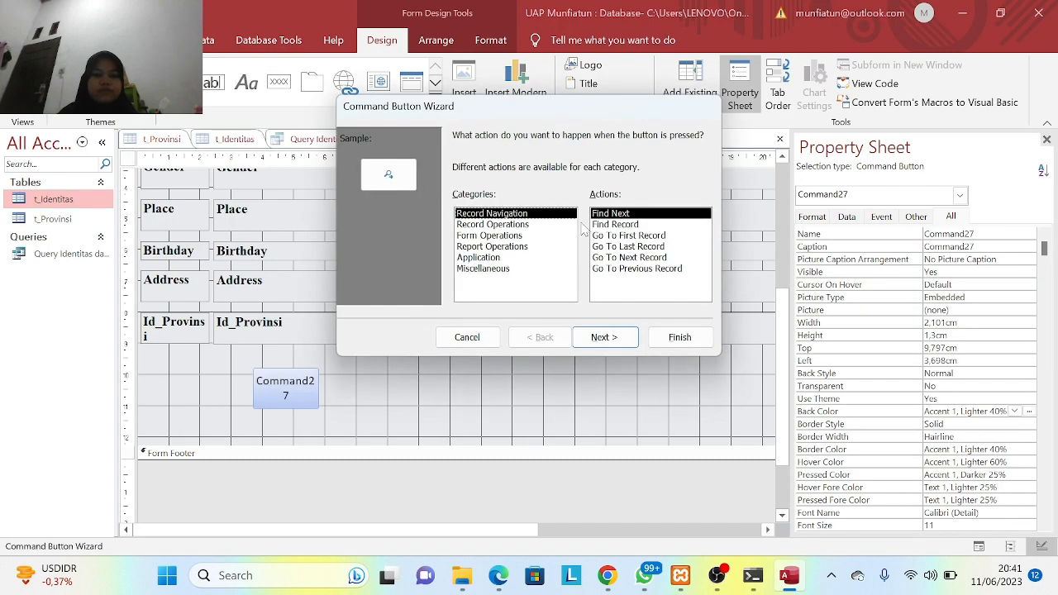
pyautogui.click(630, 269)
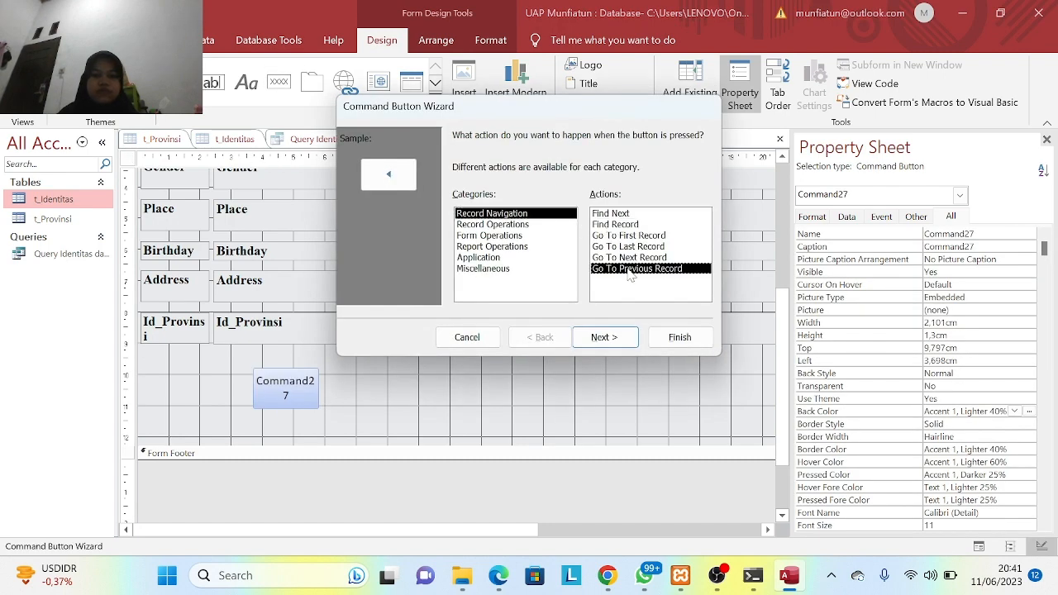
pyautogui.click(624, 336)
pyautogui.click(604, 337)
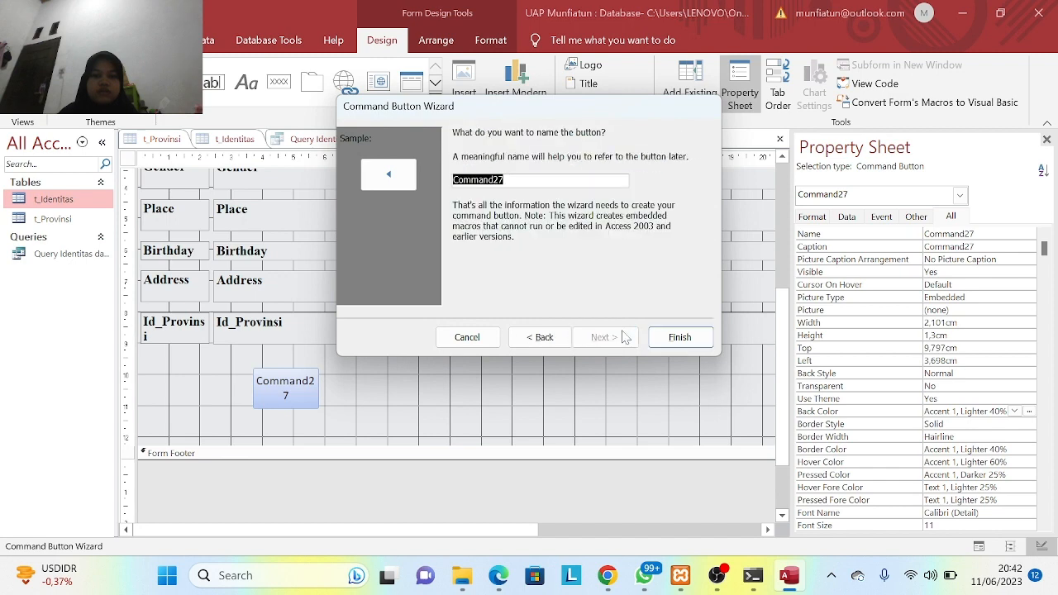
pyautogui.click(663, 337)
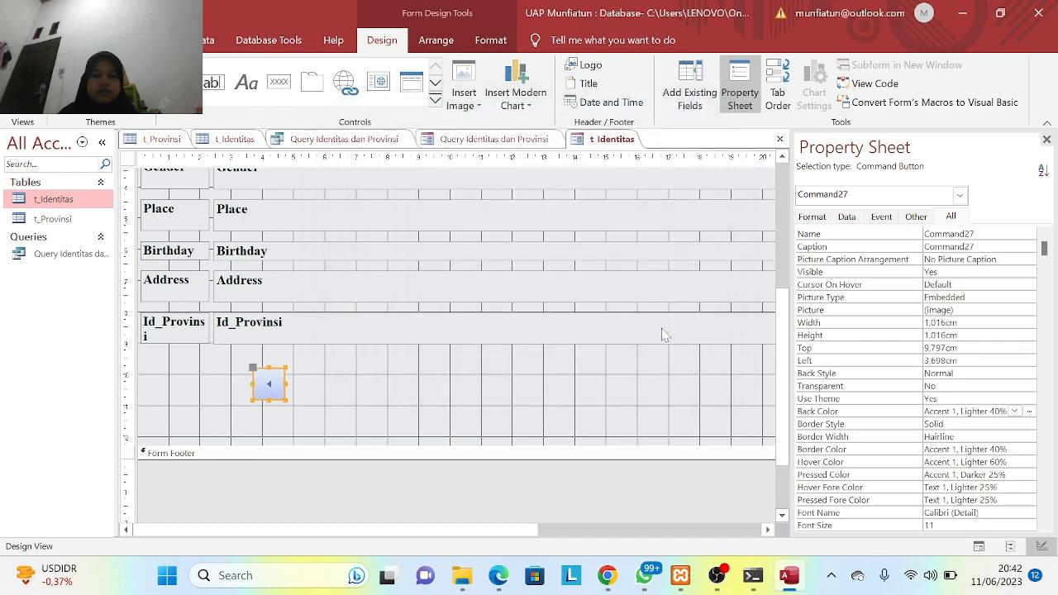
# - Add a Go To Next Record arrow button beside the previous-record button
pyautogui.click(279, 81)
pyautogui.moveTo(311, 367); pyautogui.dragTo(407, 409)
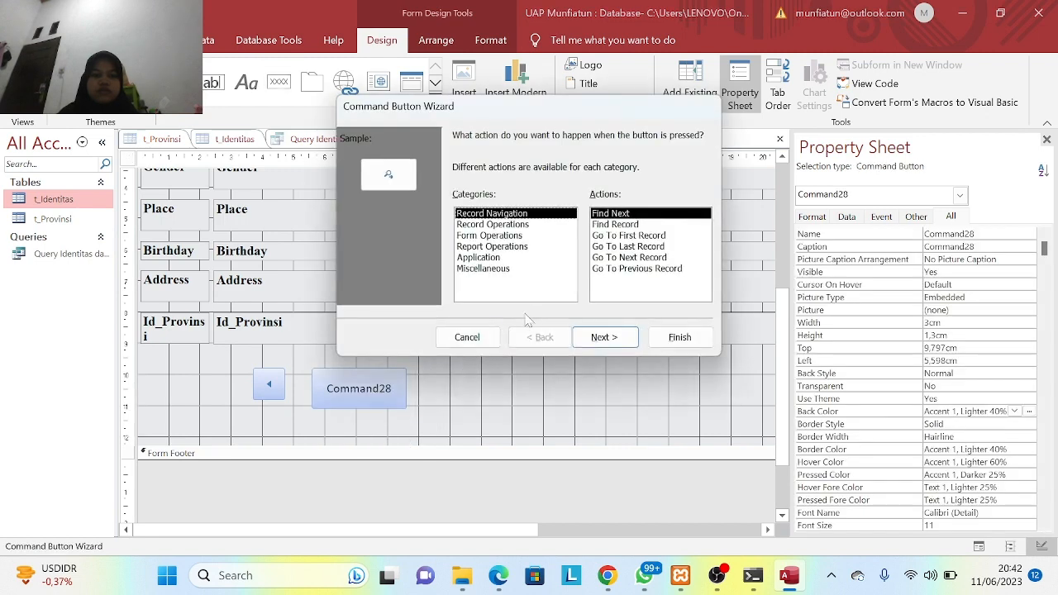
pyautogui.click(633, 250)
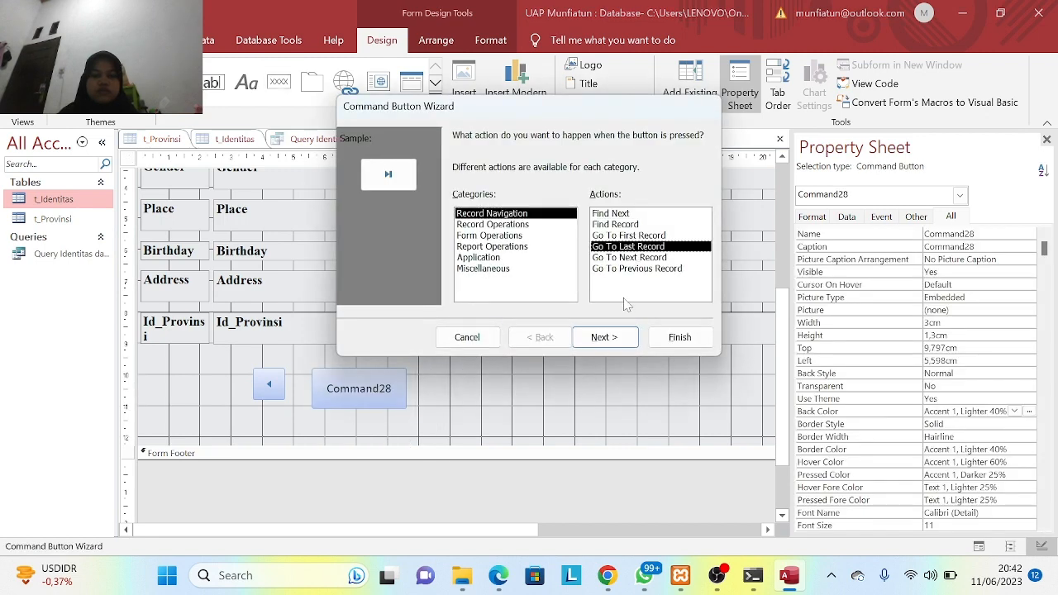
pyautogui.click(630, 258)
pyautogui.click(628, 269)
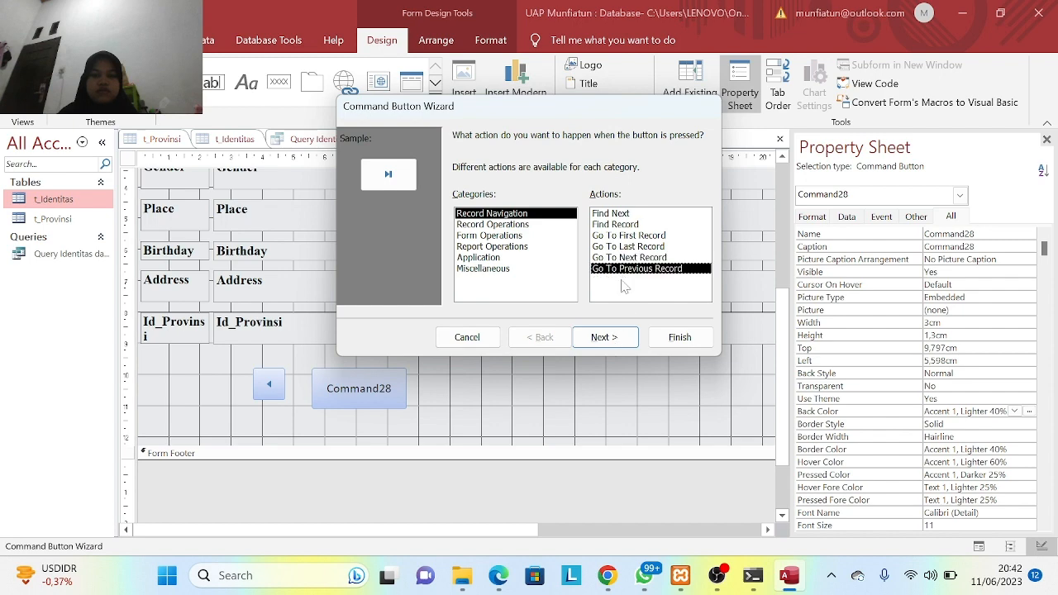
pyautogui.click(628, 258)
pyautogui.click(610, 341)
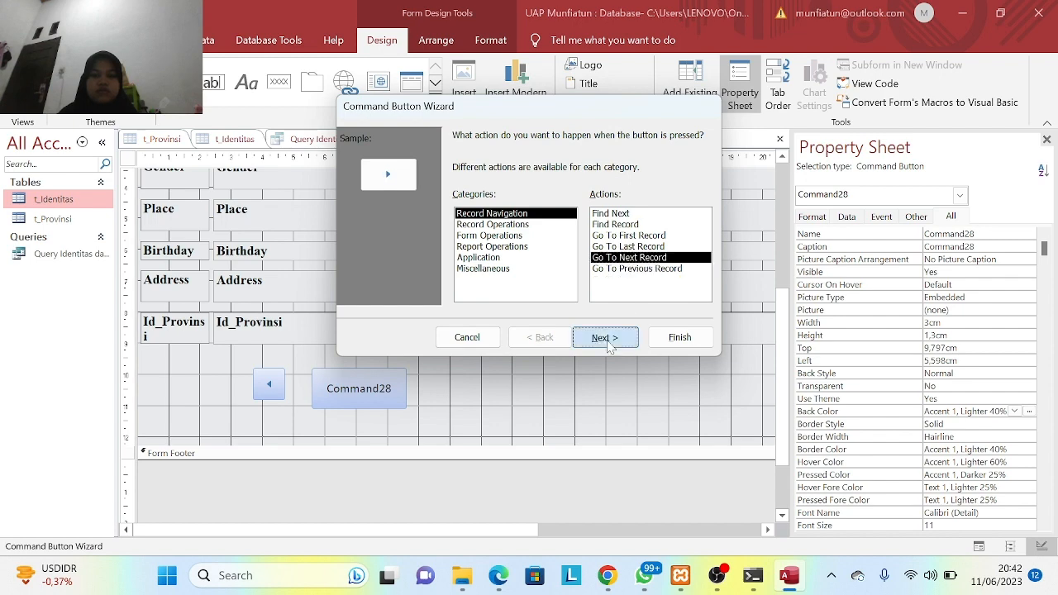
pyautogui.click(609, 342)
pyautogui.click(680, 337)
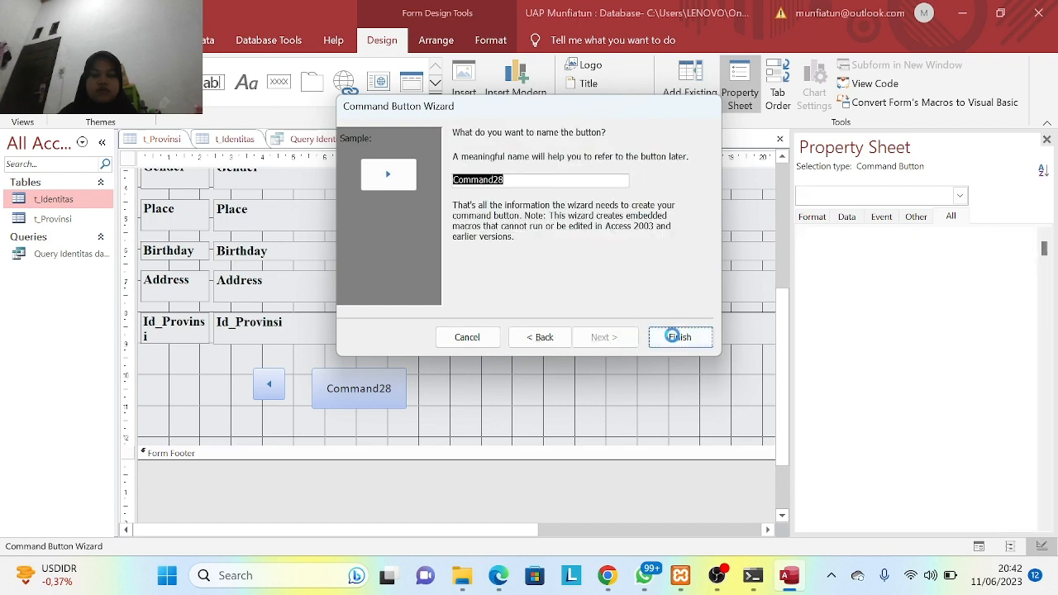
pyautogui.click(278, 82)
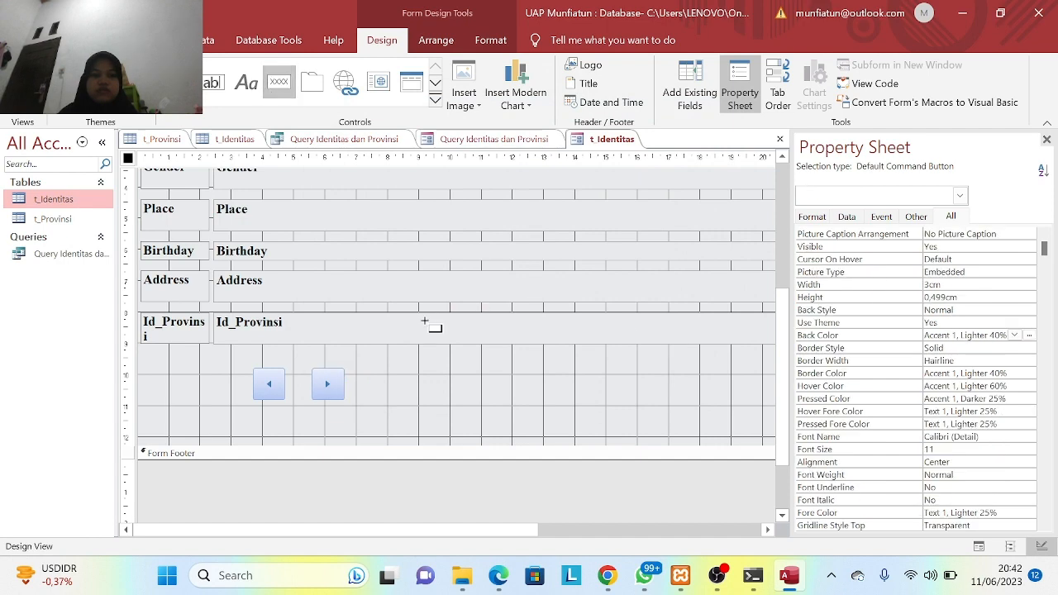
# - Add a Go To Last Record button to the right of the arrow buttons
pyautogui.moveTo(381, 372); pyautogui.dragTo(444, 415)
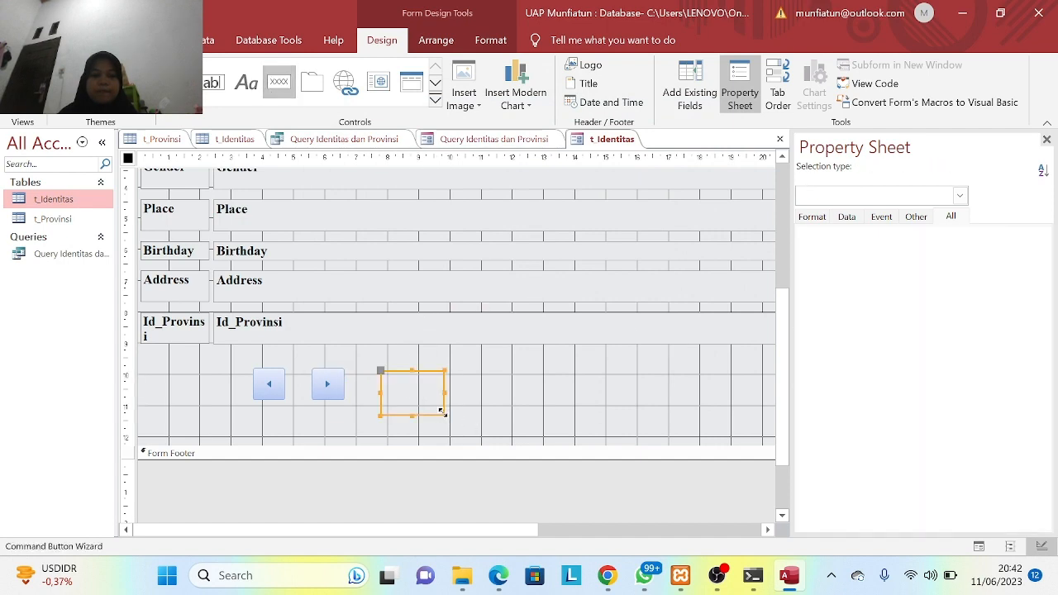
pyautogui.click(626, 246)
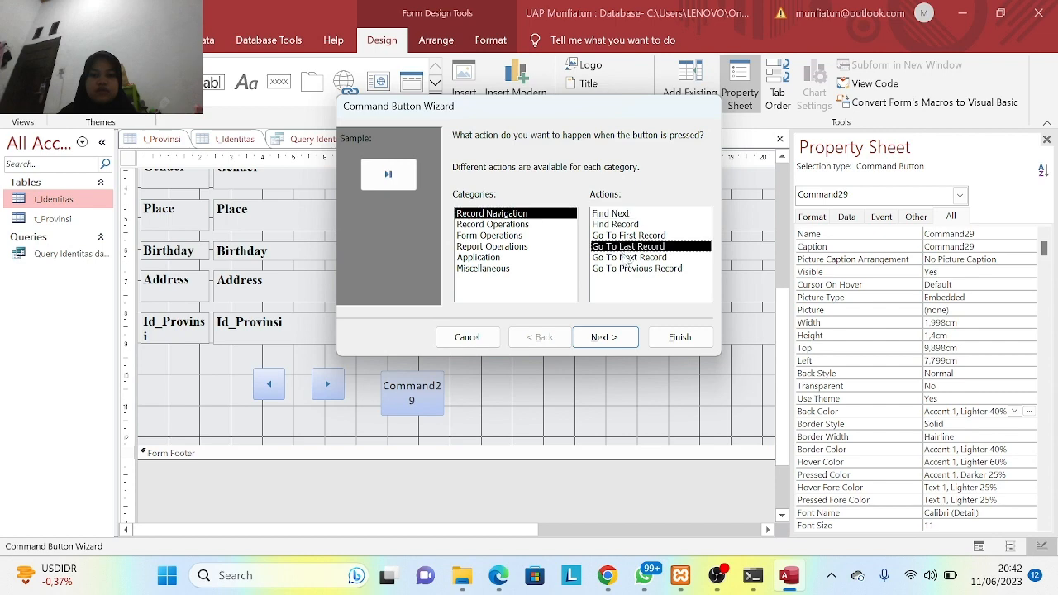
pyautogui.click(606, 336)
pyautogui.click(606, 336)
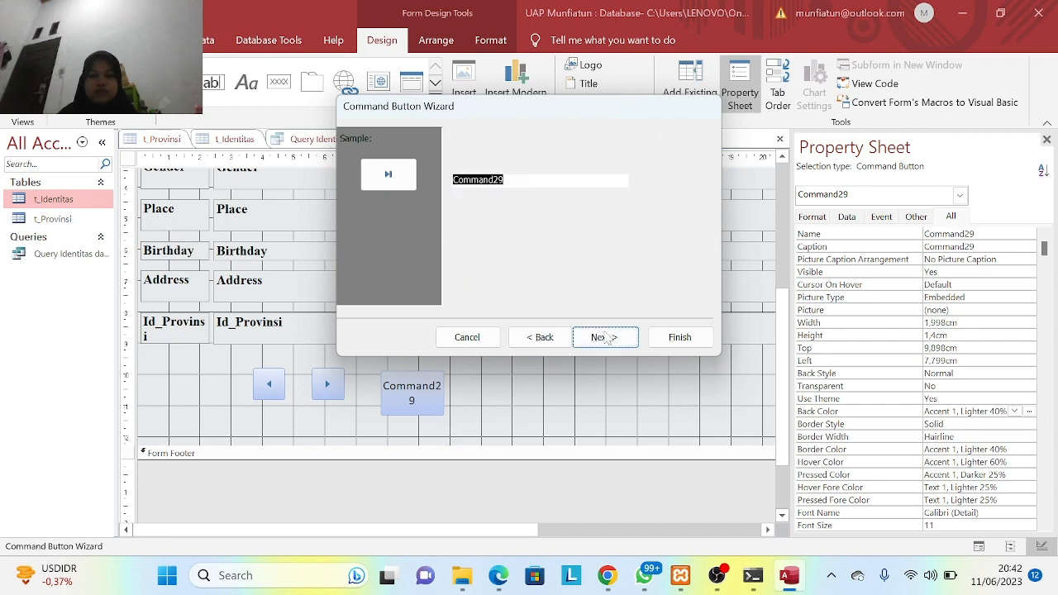
pyautogui.click(680, 337)
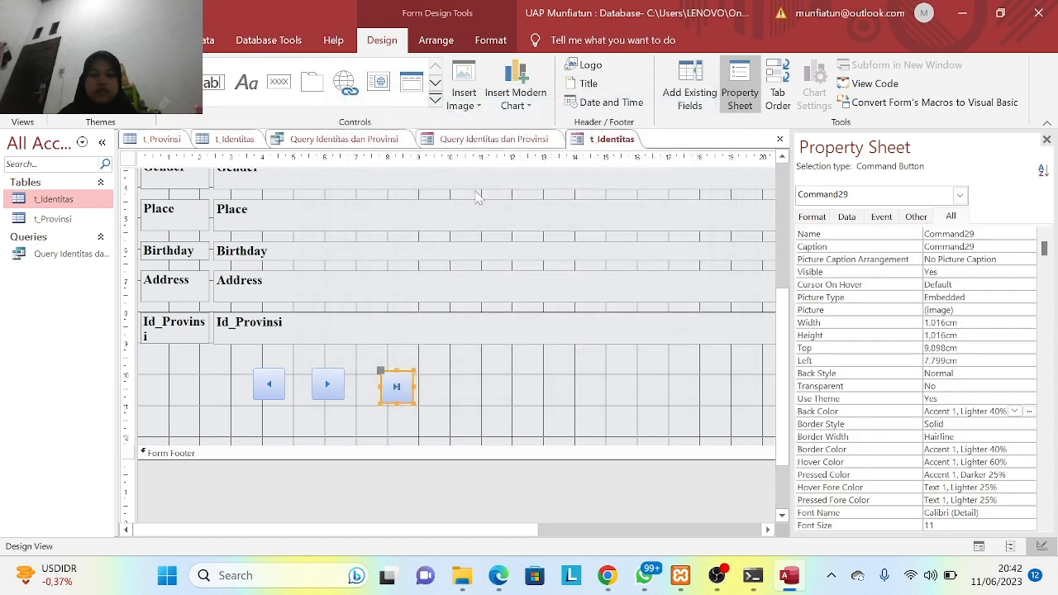
# - Add a Go To First Record button right of the last-record button
pyautogui.click(279, 81)
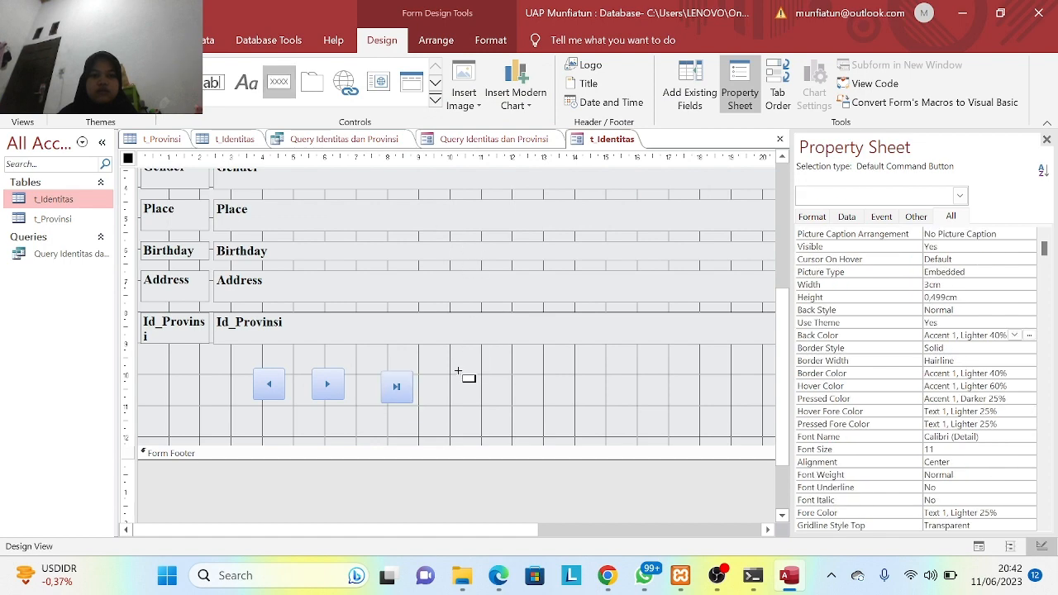
pyautogui.moveTo(453, 374); pyautogui.dragTo(534, 420)
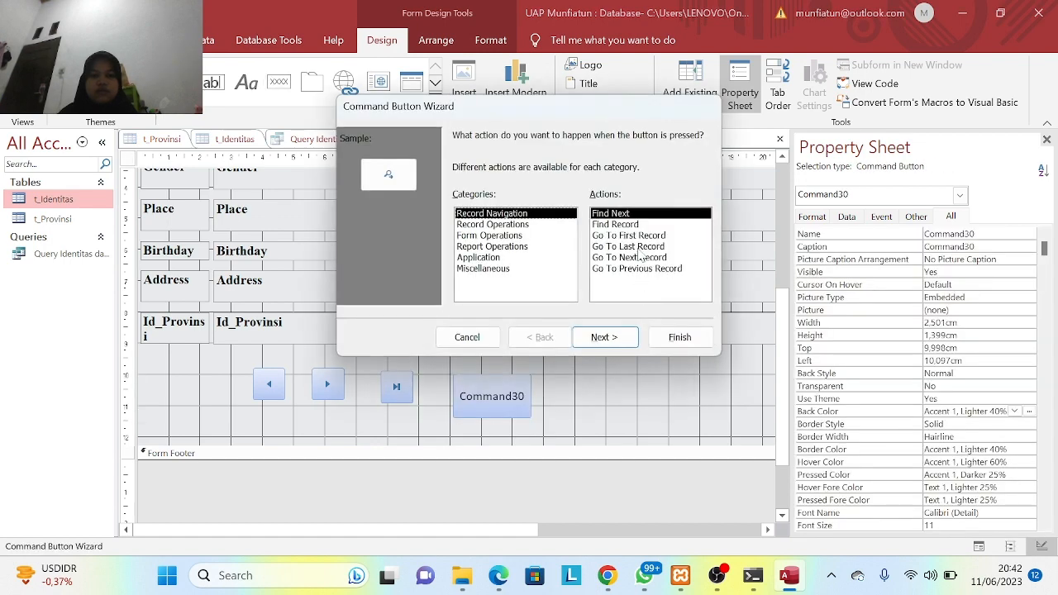
pyautogui.click(642, 240)
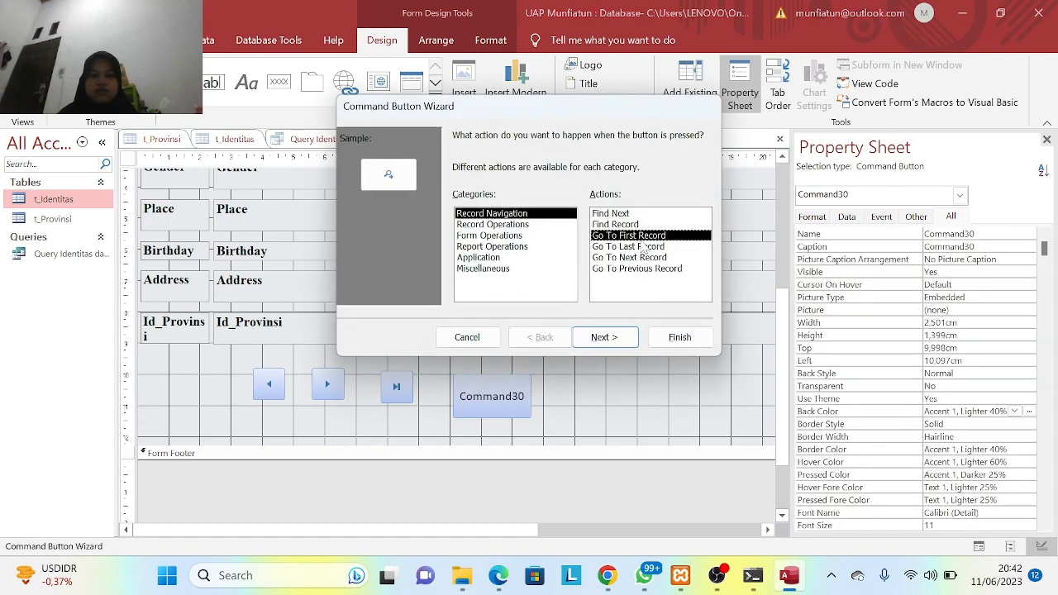
pyautogui.click(614, 339)
pyautogui.click(614, 339)
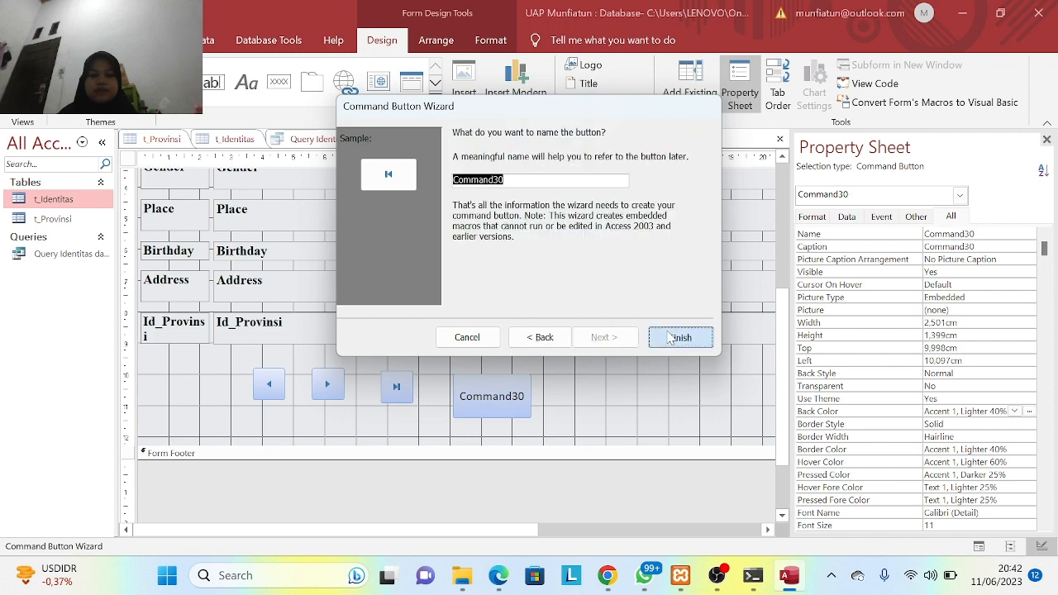
pyautogui.click(670, 338)
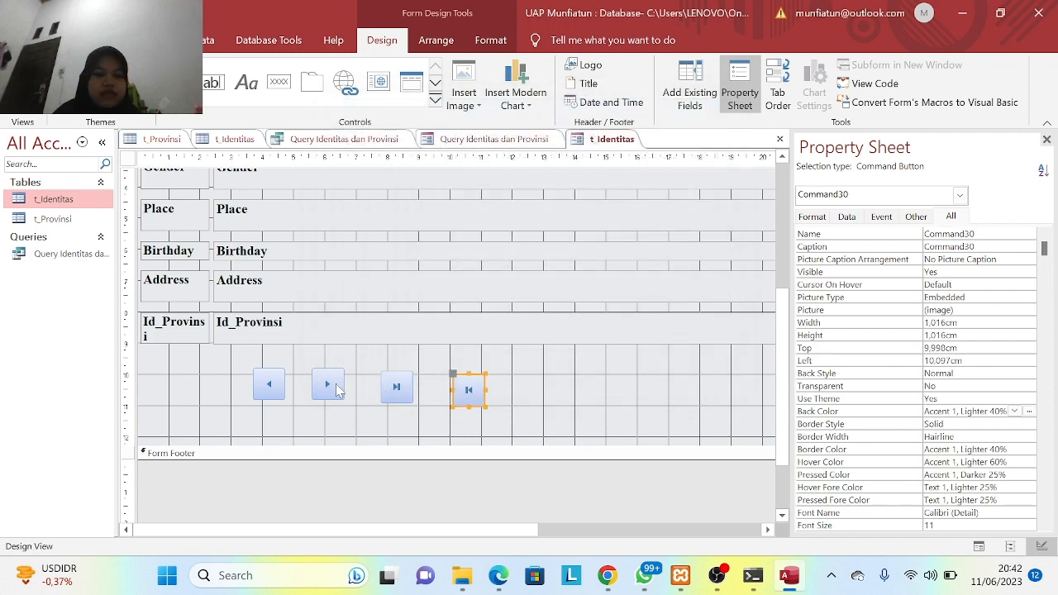
# - Arrange the four buttons in one row: previous, first, last, next record
pyautogui.moveTo(338, 391); pyautogui.dragTo(519, 383)
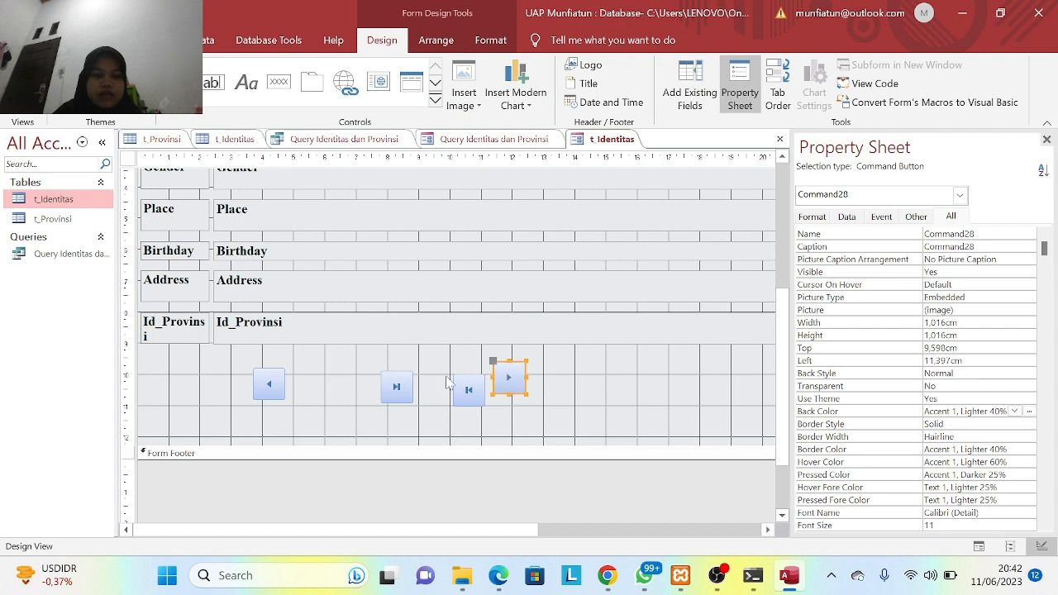
pyautogui.moveTo(405, 390); pyautogui.dragTo(426, 397)
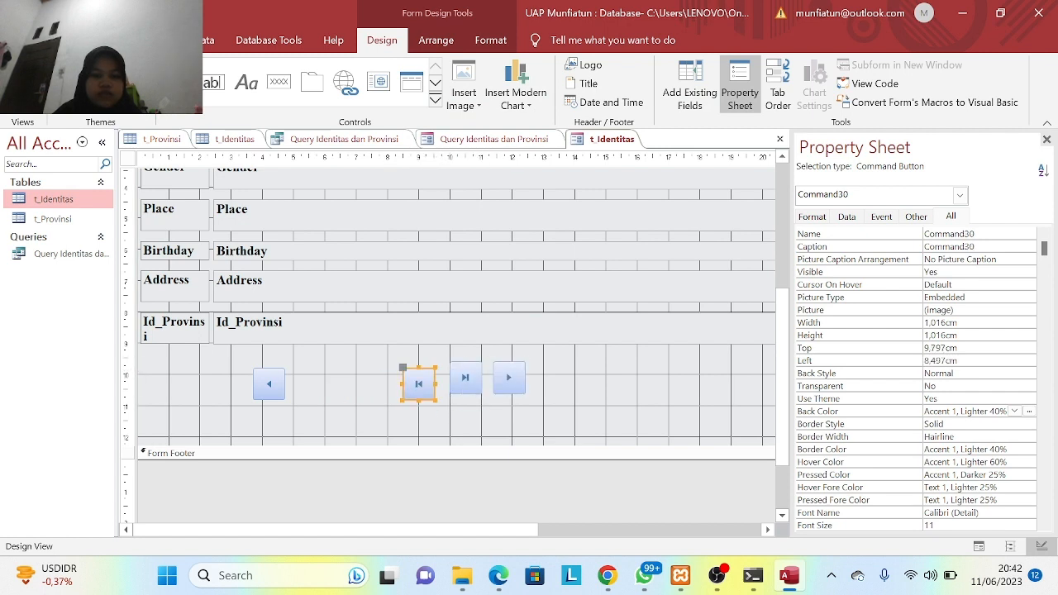
pyautogui.click(379, 384)
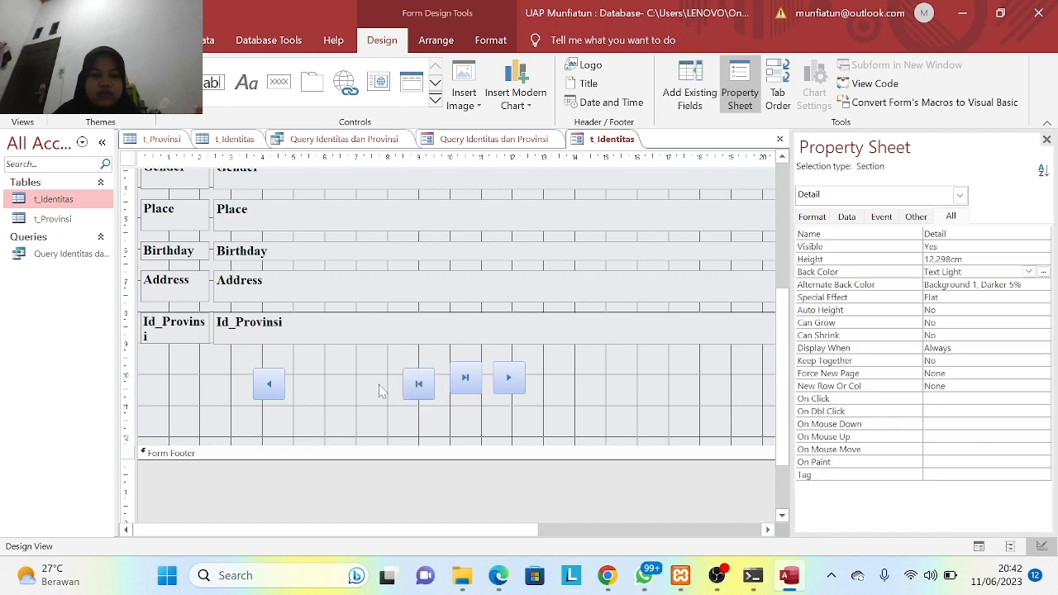
pyautogui.click(417, 378)
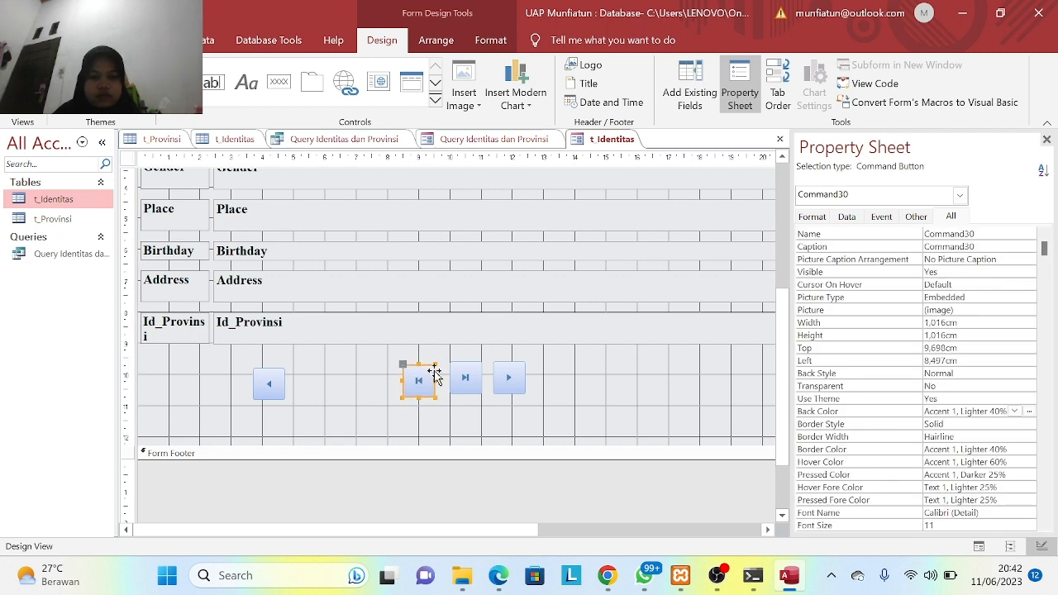
pyautogui.click(419, 364)
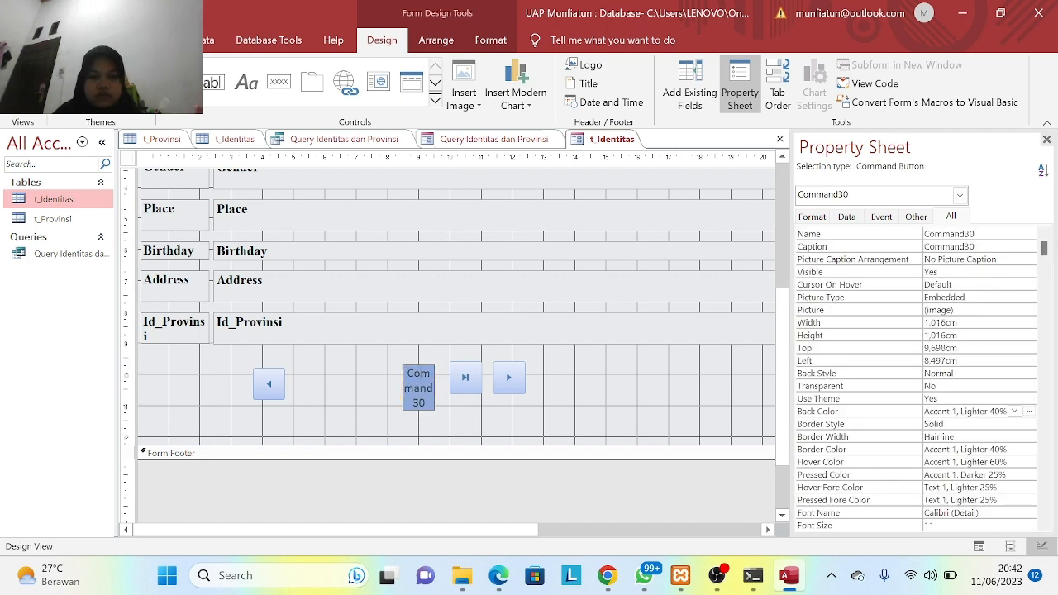
pyautogui.click(396, 382)
pyautogui.click(417, 379)
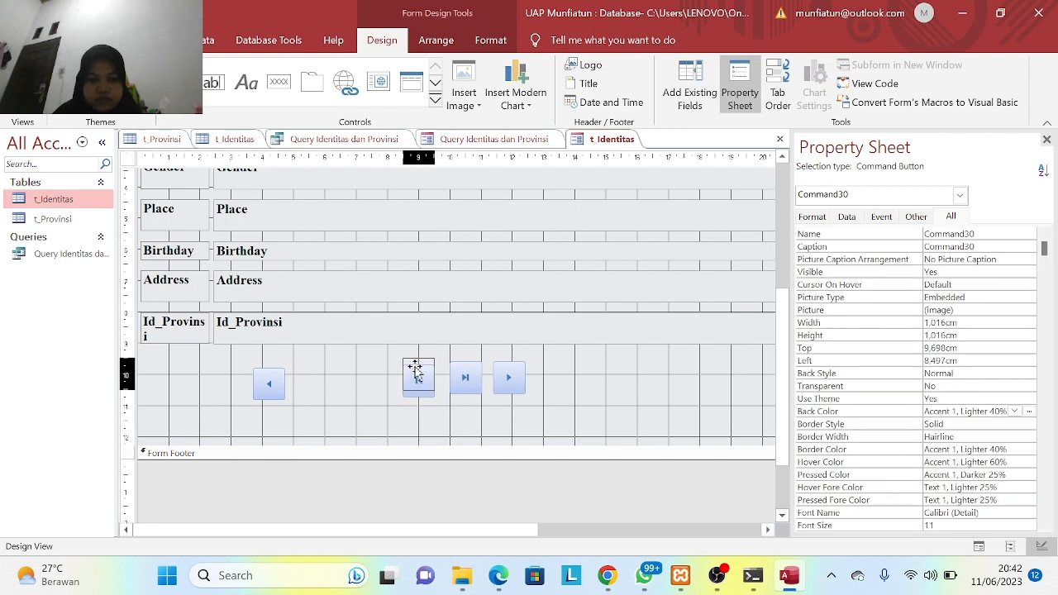
pyautogui.click(270, 385)
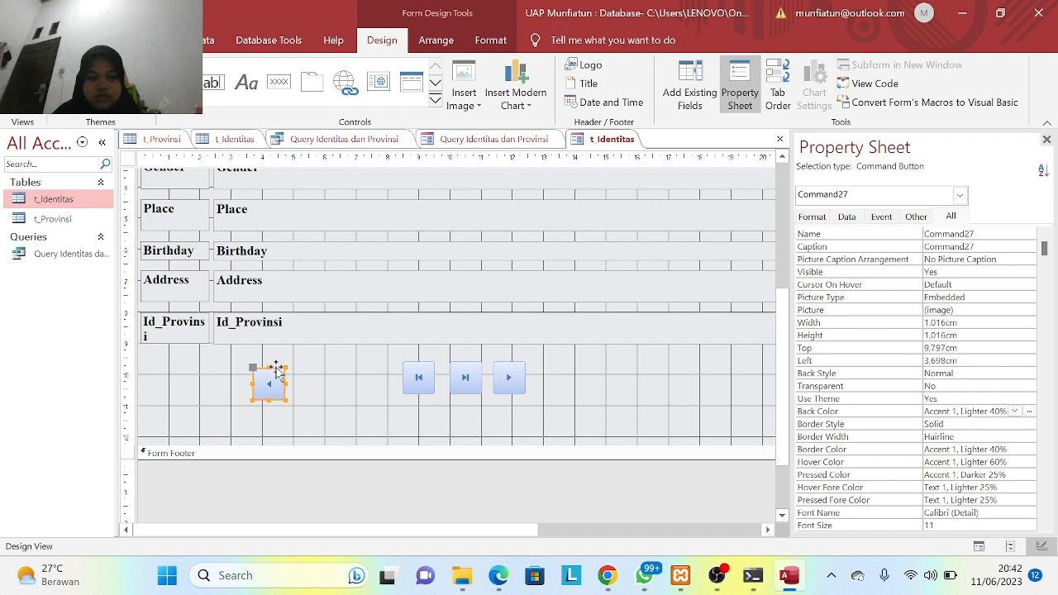
pyautogui.moveTo(278, 371); pyautogui.dragTo(376, 366)
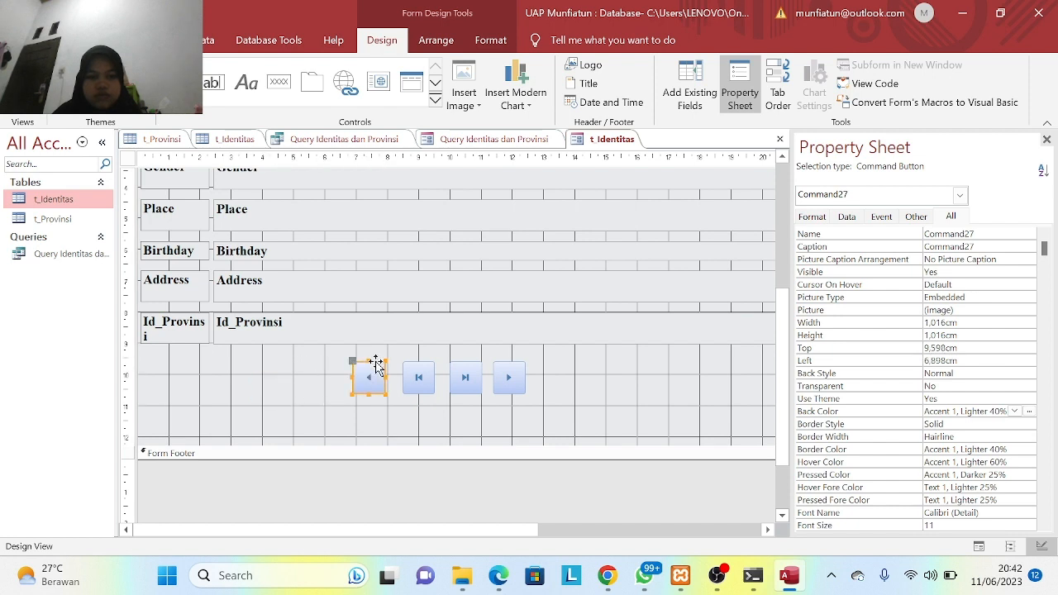
pyautogui.click(538, 405)
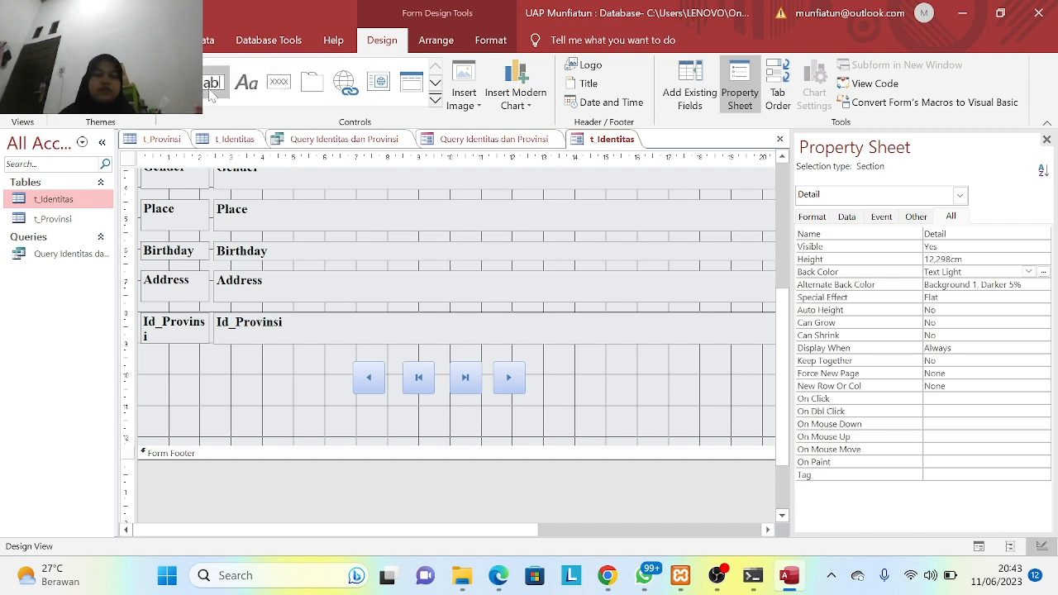
# - Draw a new command button below the navigation row set to the Delete Record action
pyautogui.click(282, 89)
pyautogui.moveTo(228, 397); pyautogui.dragTo(289, 427)
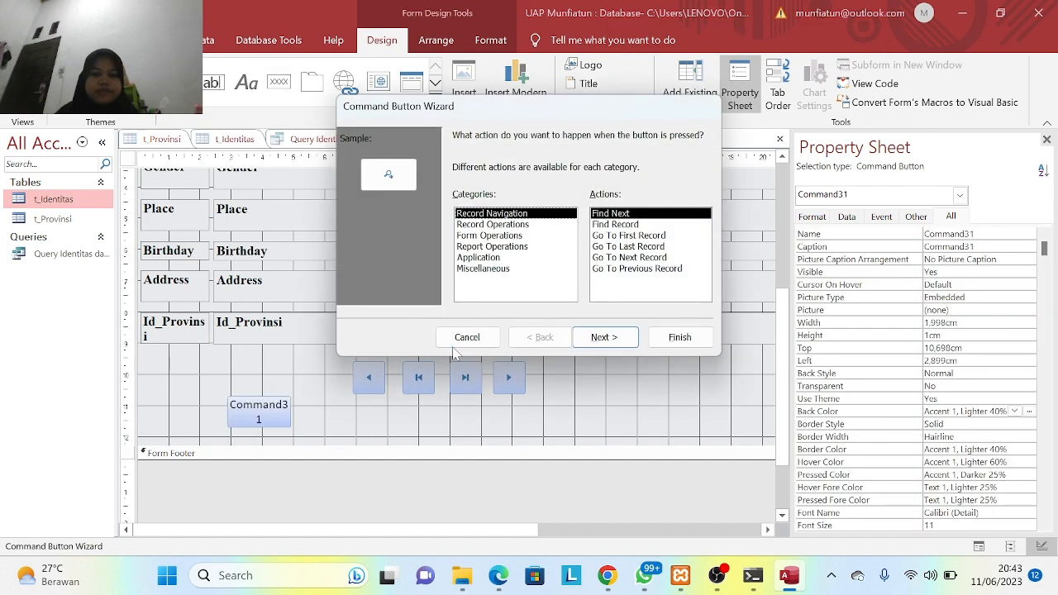
pyautogui.click(507, 237)
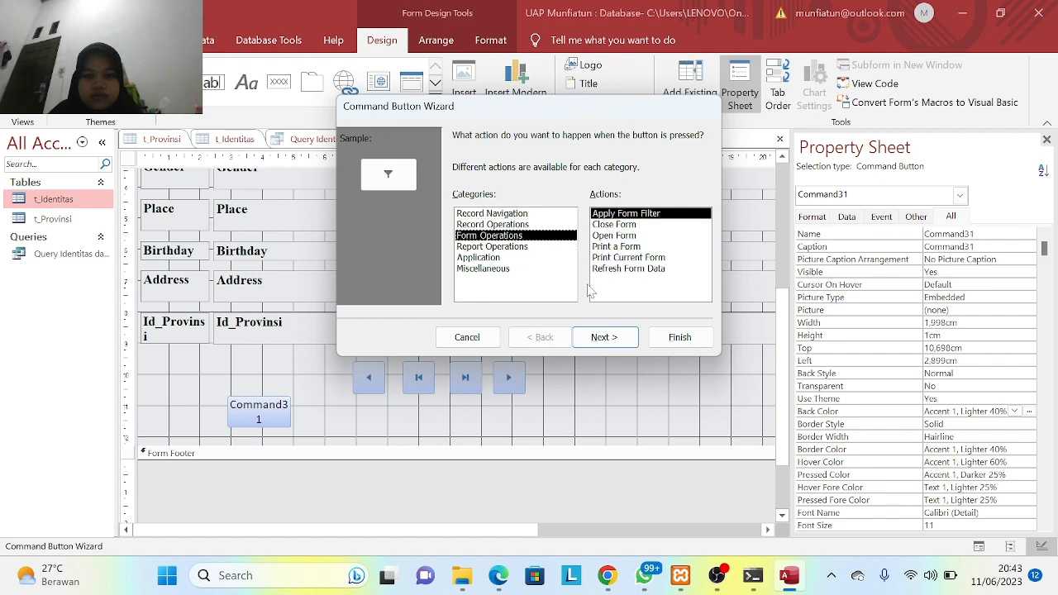
pyautogui.click(523, 225)
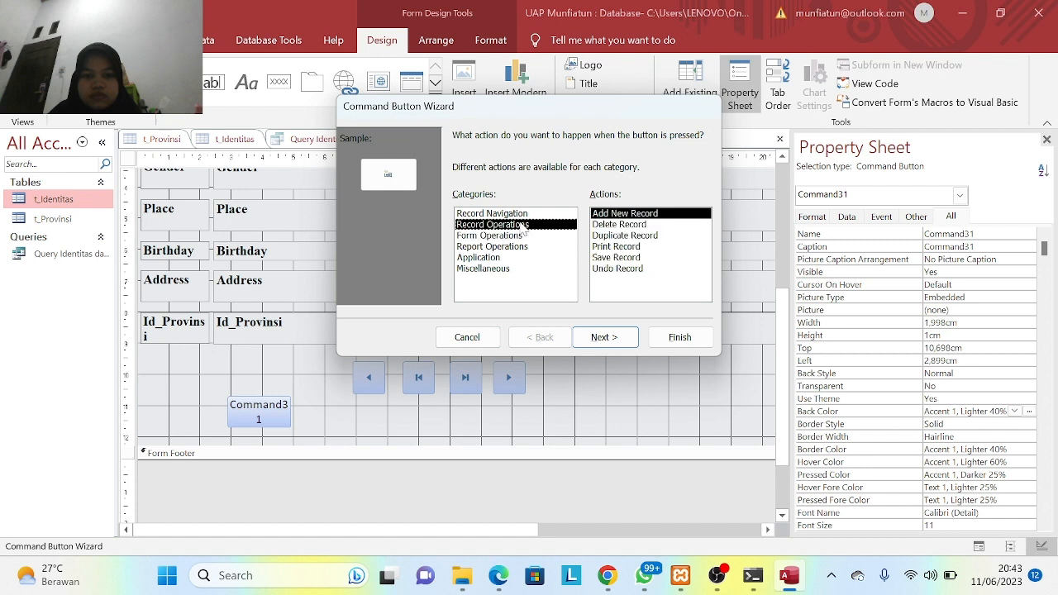
pyautogui.click(621, 225)
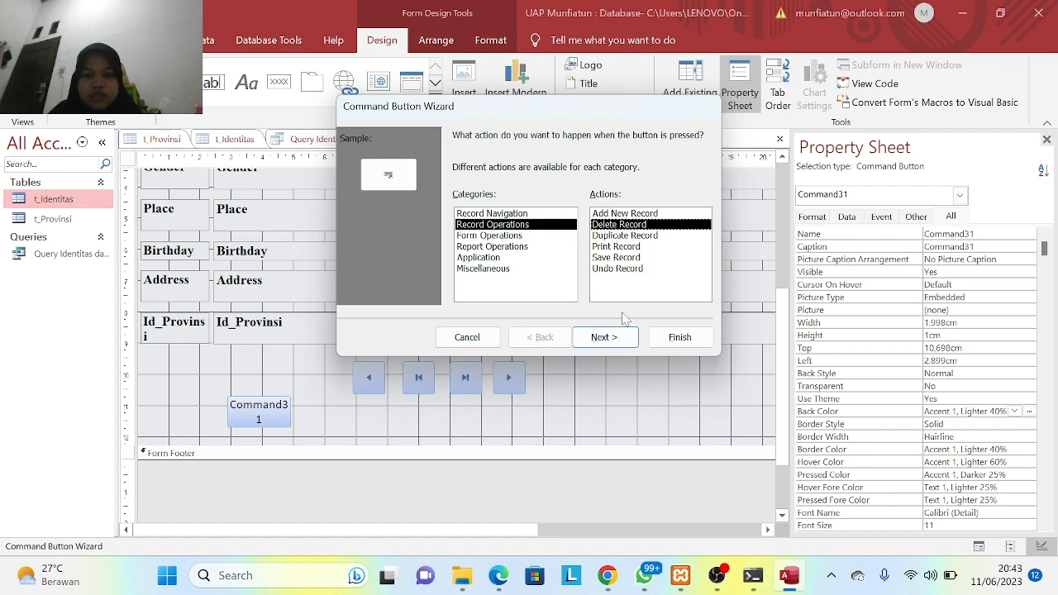
pyautogui.click(603, 337)
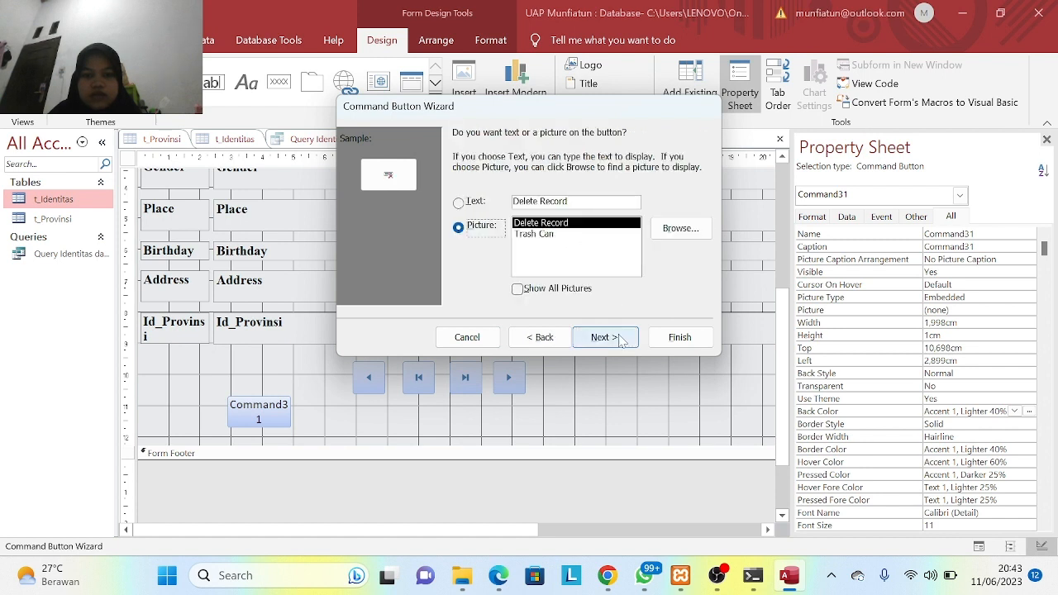
# - Caption the button 'Hapus Data', finish the wizard, and move it below the navigation buttons
pyautogui.click(476, 203)
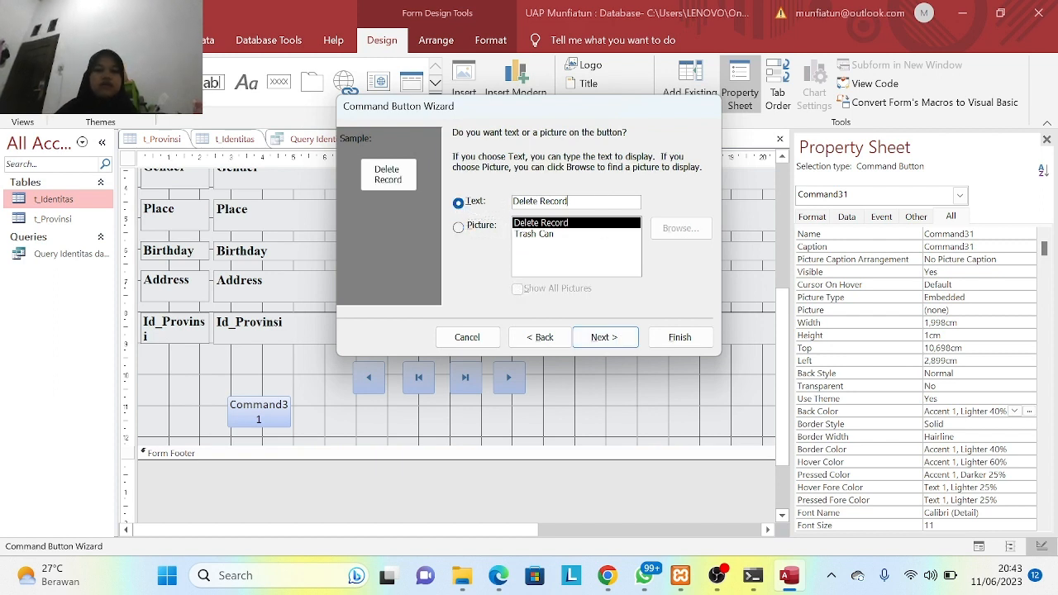
pyautogui.press('BackSpace')
pyautogui.press('BackSpace')
pyautogui.press('BackSpace')
pyautogui.press('BackSpace')
pyautogui.press('BackSpace')
pyautogui.press('BackSpace')
pyautogui.press('BackSpace')
pyautogui.press('BackSpace')
pyautogui.press('BackSpace')
pyautogui.press('BackSpace')
pyautogui.press('BackSpace')
pyautogui.press('BackSpace')
pyautogui.press('BackSpace')
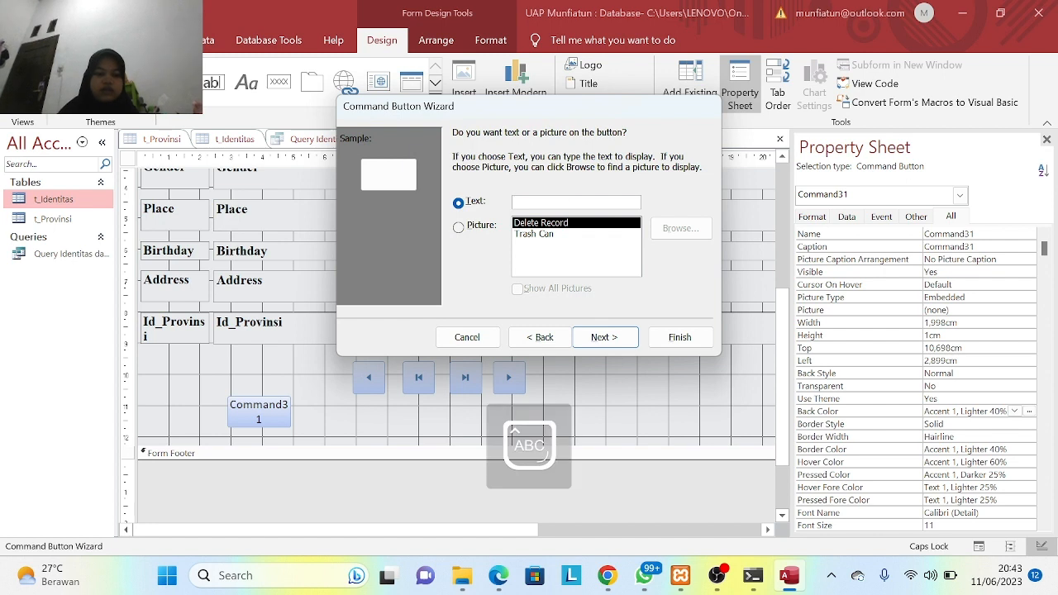
pyautogui.write('Hapus')
pyautogui.press('capslock')
pyautogui.write('DATA')
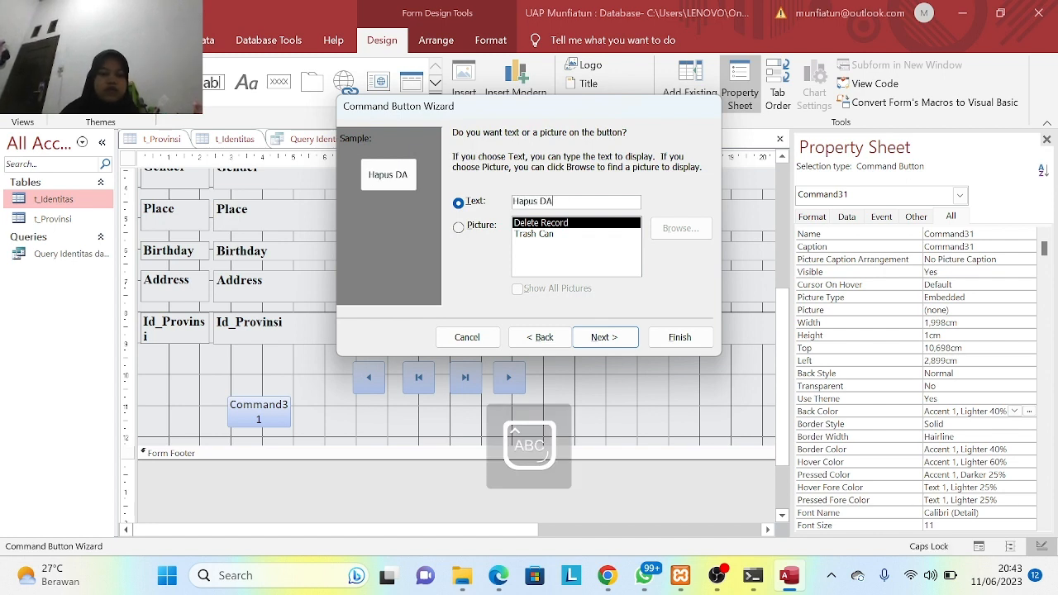
pyautogui.press('BackSpace')
pyautogui.press('BackSpace')
pyautogui.press('BackSpace')
pyautogui.press('capslock')
pyautogui.write('ata')
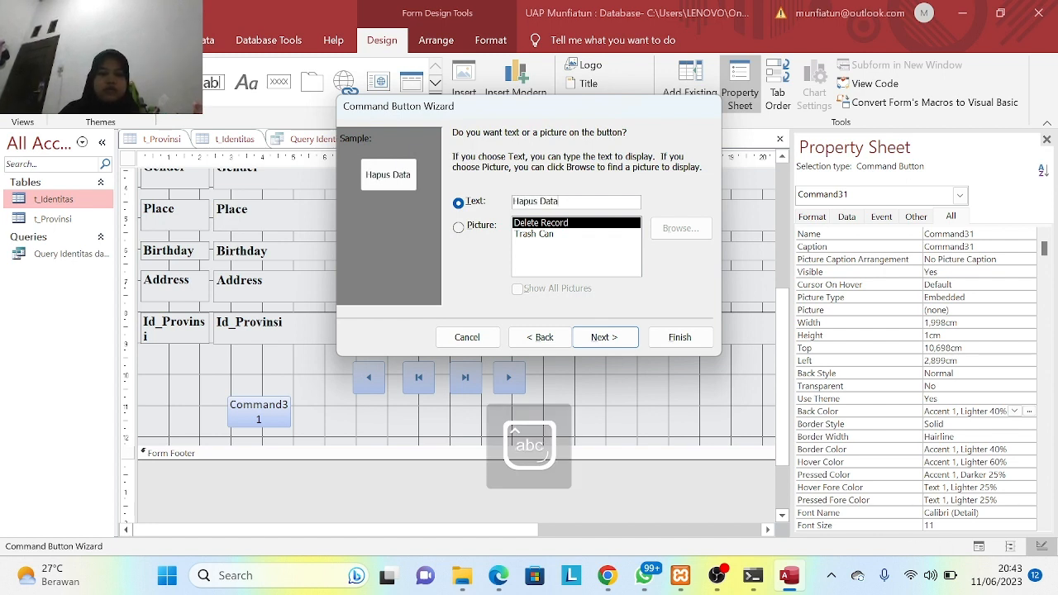
pyautogui.click(609, 339)
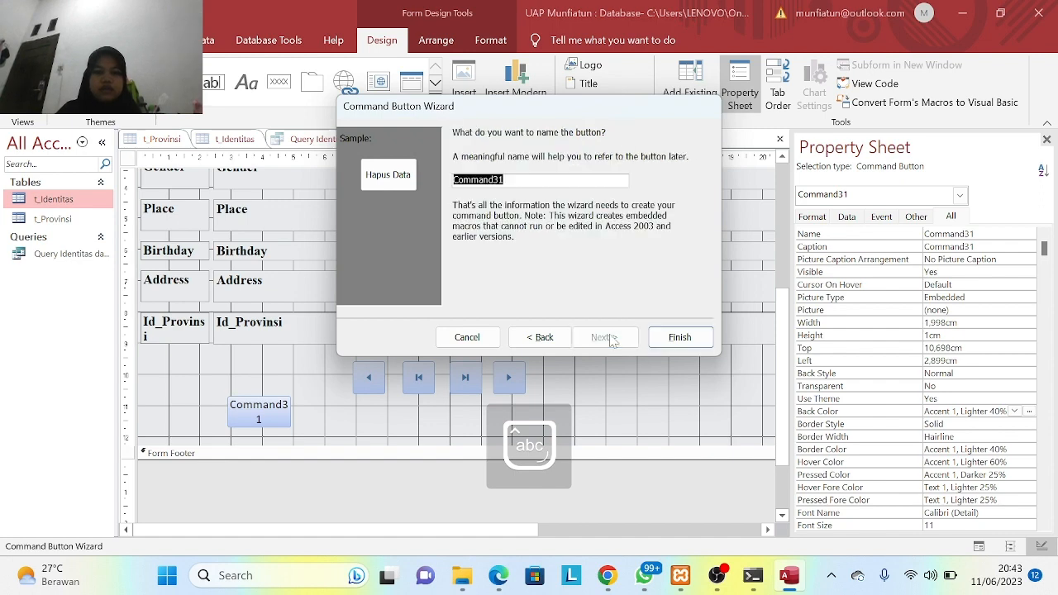
pyautogui.click(679, 337)
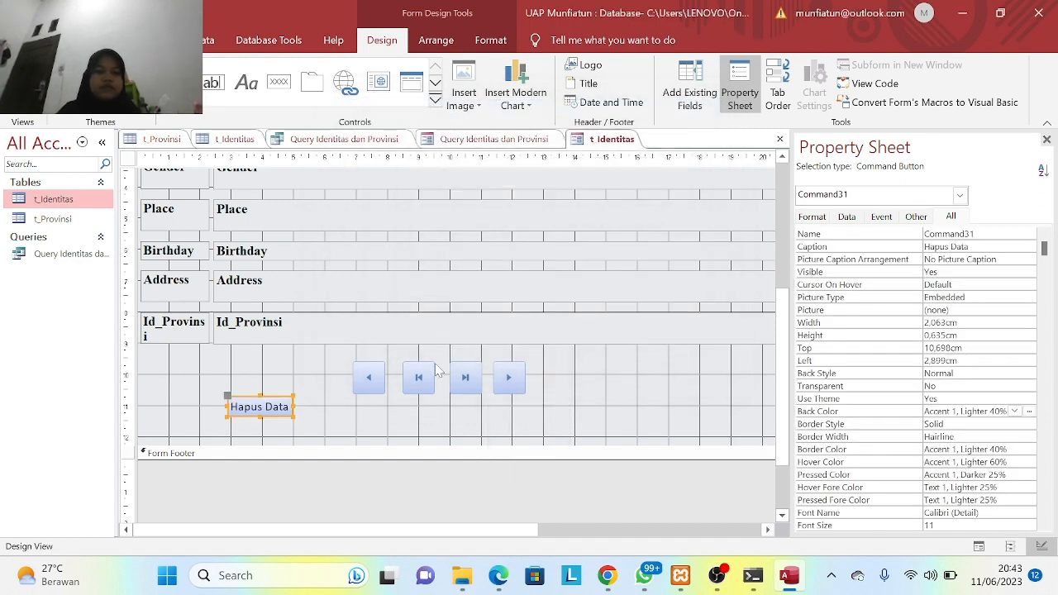
pyautogui.moveTo(269, 405); pyautogui.dragTo(544, 415)
# - Draw another command button and give it the Save Record action
pyautogui.click(278, 82)
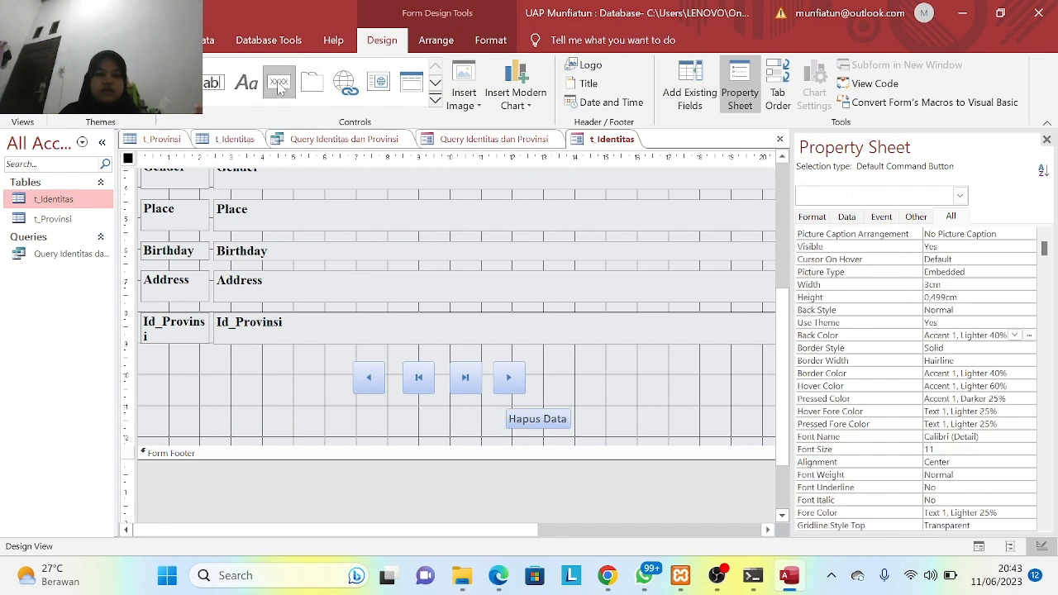
pyautogui.moveTo(219, 385); pyautogui.dragTo(290, 414)
pyautogui.click(514, 225)
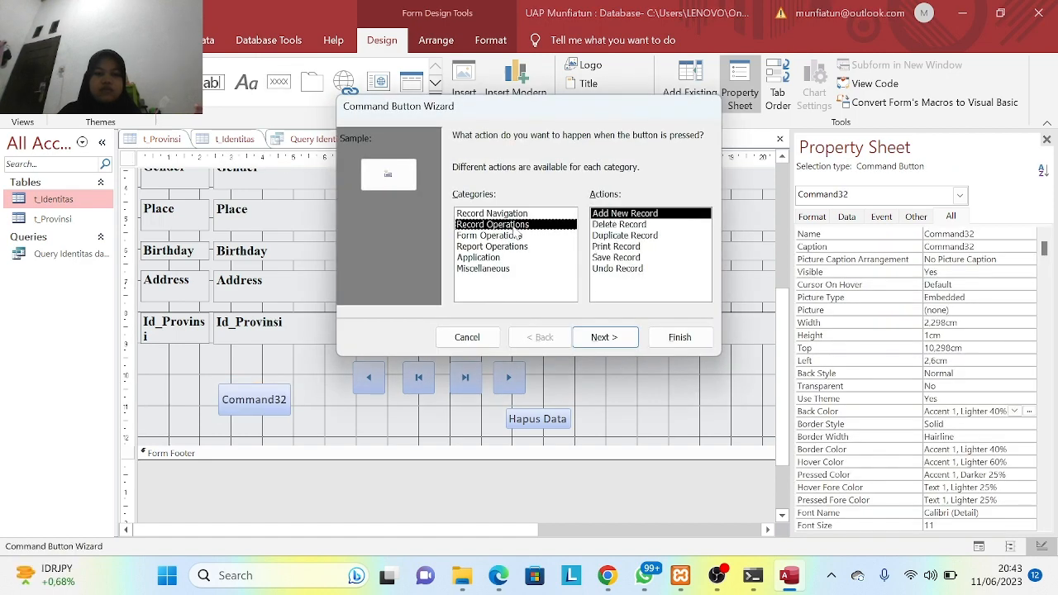
pyautogui.click(628, 258)
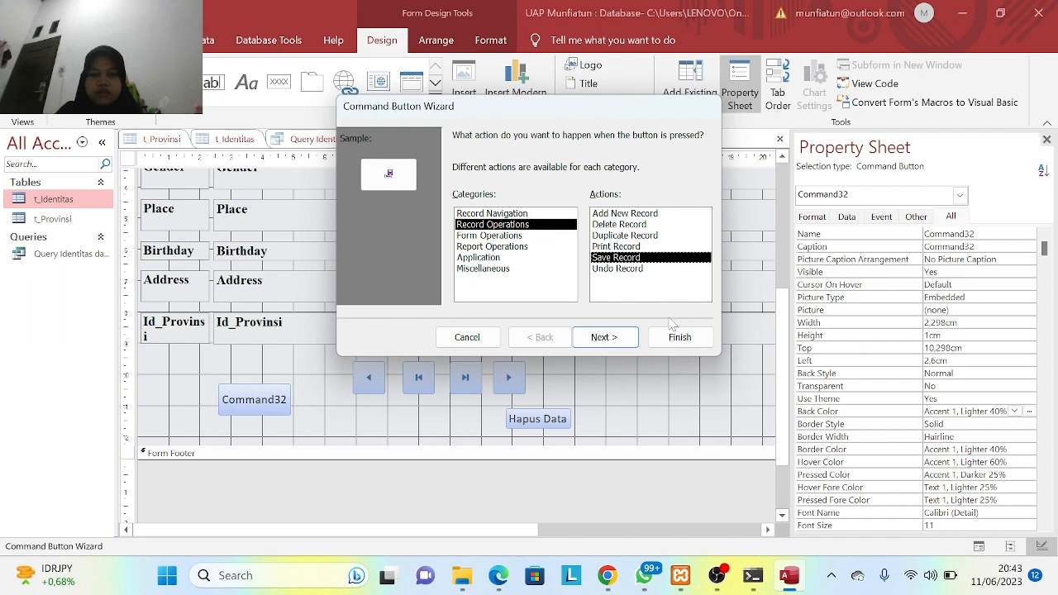
pyautogui.click(604, 338)
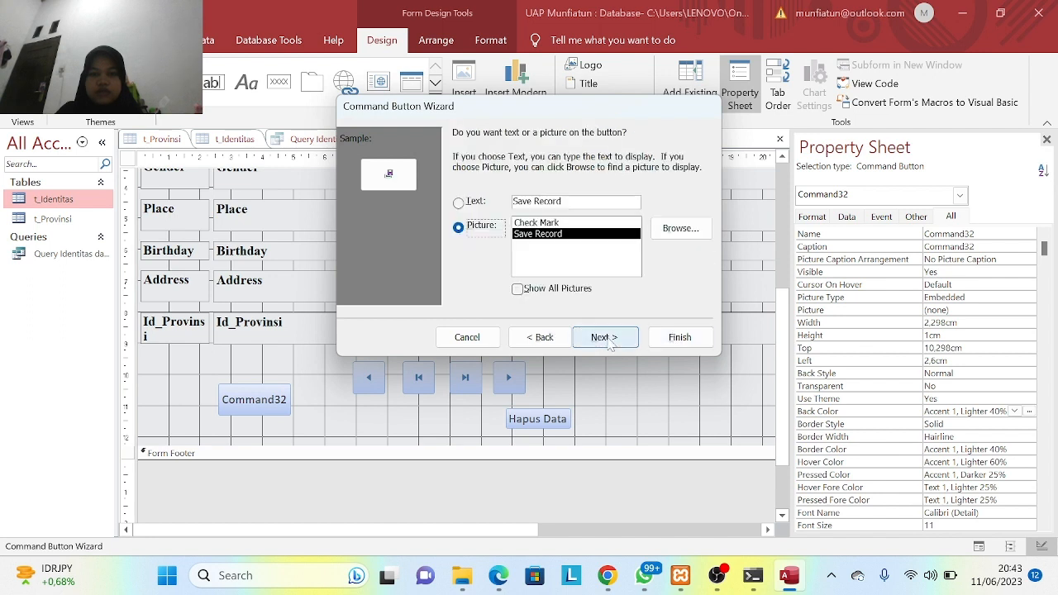
# - Caption the button 'Simpan Data', finish the wizard, and place it beside Hapus Data
pyautogui.click(459, 202)
pyautogui.press('BackSpace')
pyautogui.press('BackSpace')
pyautogui.press('BackSpace')
pyautogui.press('BackSpace')
pyautogui.press('BackSpace')
pyautogui.press('BackSpace')
pyautogui.press('BackSpace')
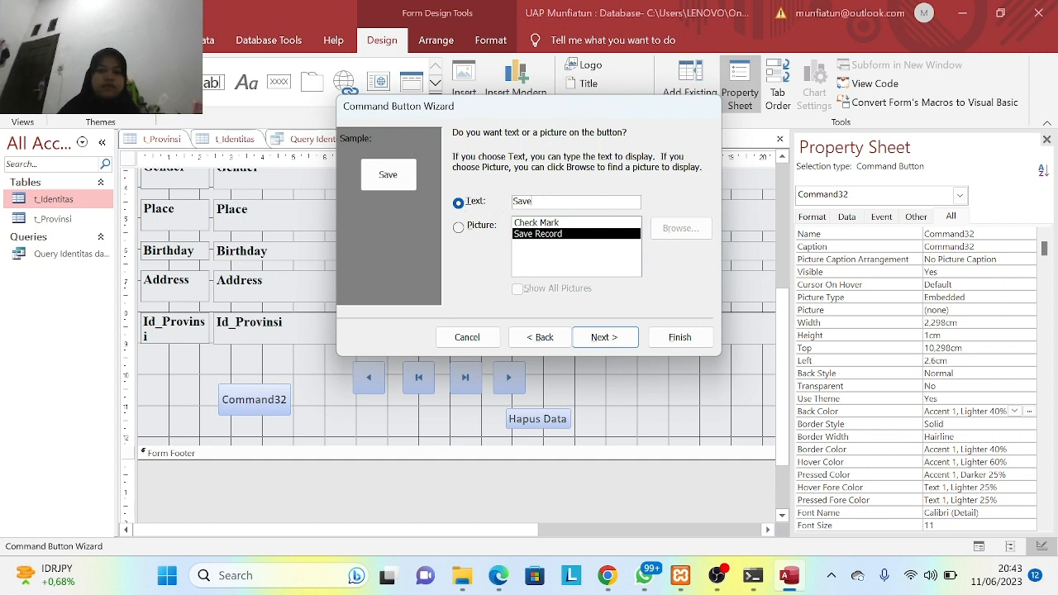
pyautogui.press('BackSpace')
pyautogui.press('BackSpace')
pyautogui.press('BackSpace')
pyautogui.press('BackSpace')
pyautogui.write('Simpa')
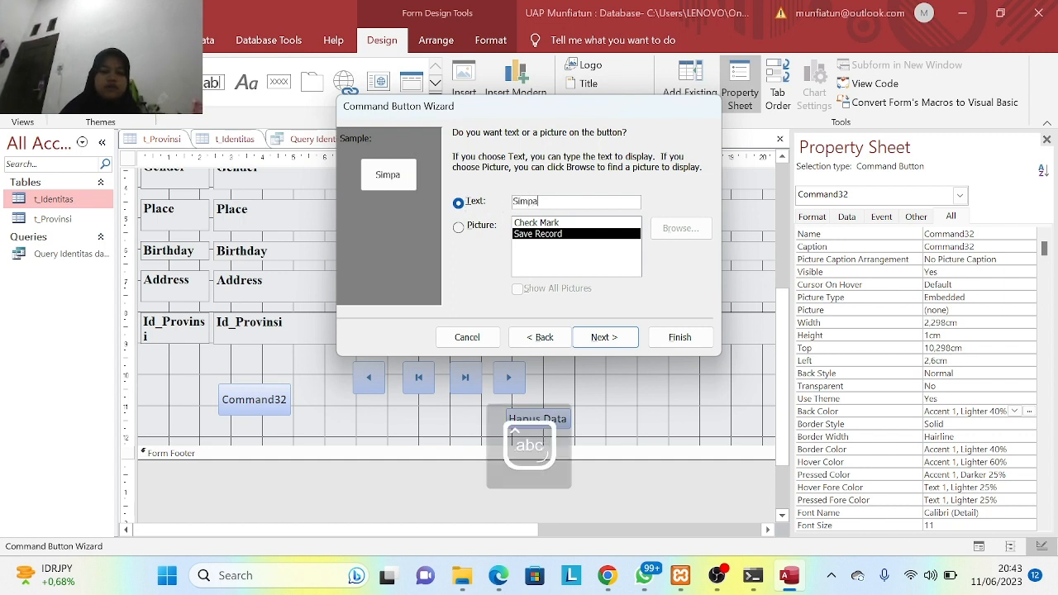
pyautogui.write('n Data')
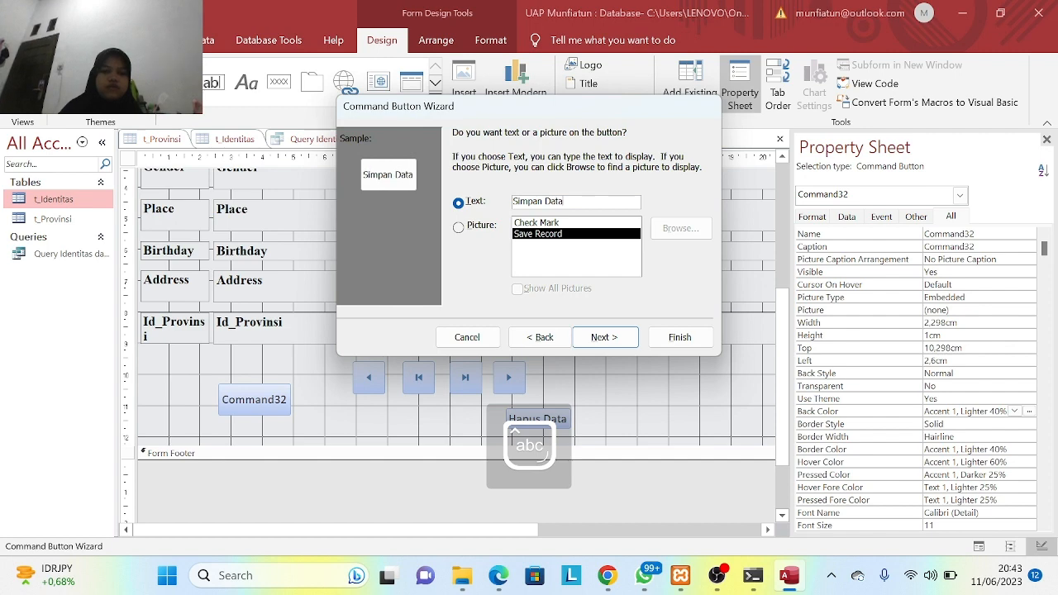
pyautogui.click(603, 338)
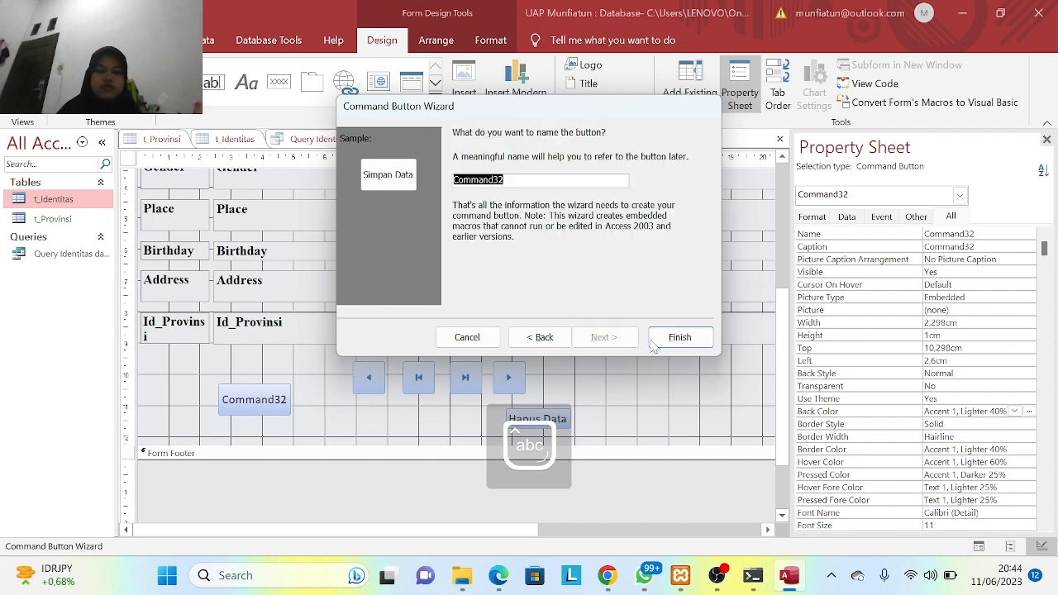
pyautogui.click(680, 338)
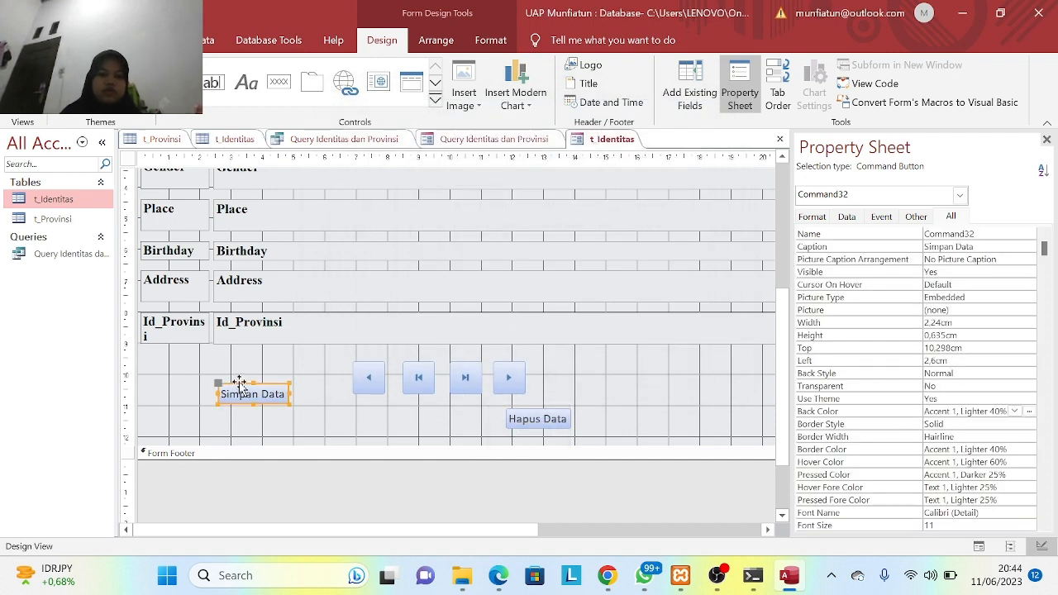
pyautogui.moveTo(239, 382); pyautogui.dragTo(430, 411)
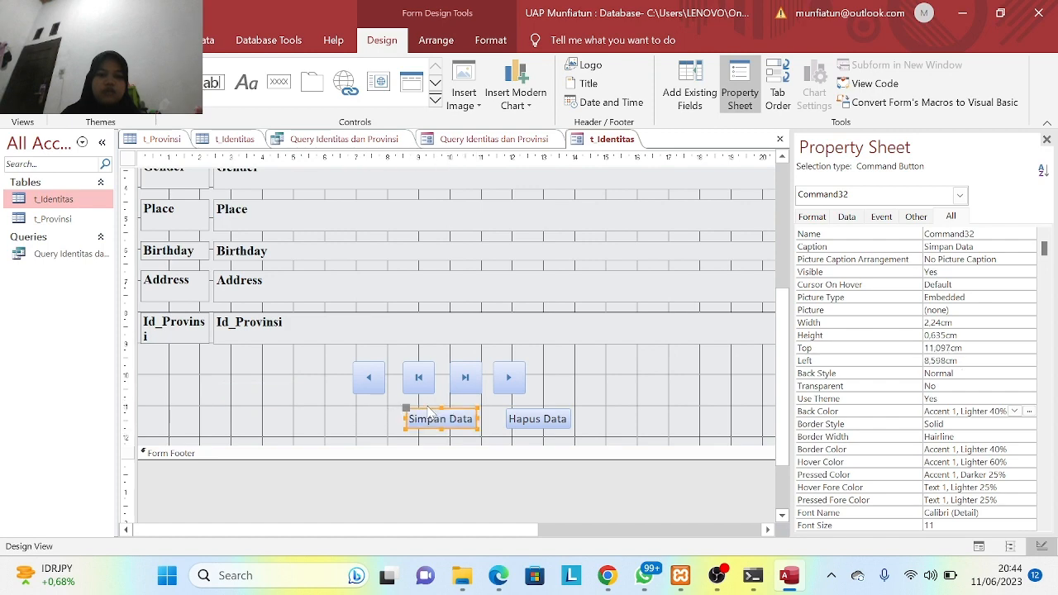
pyautogui.click(278, 81)
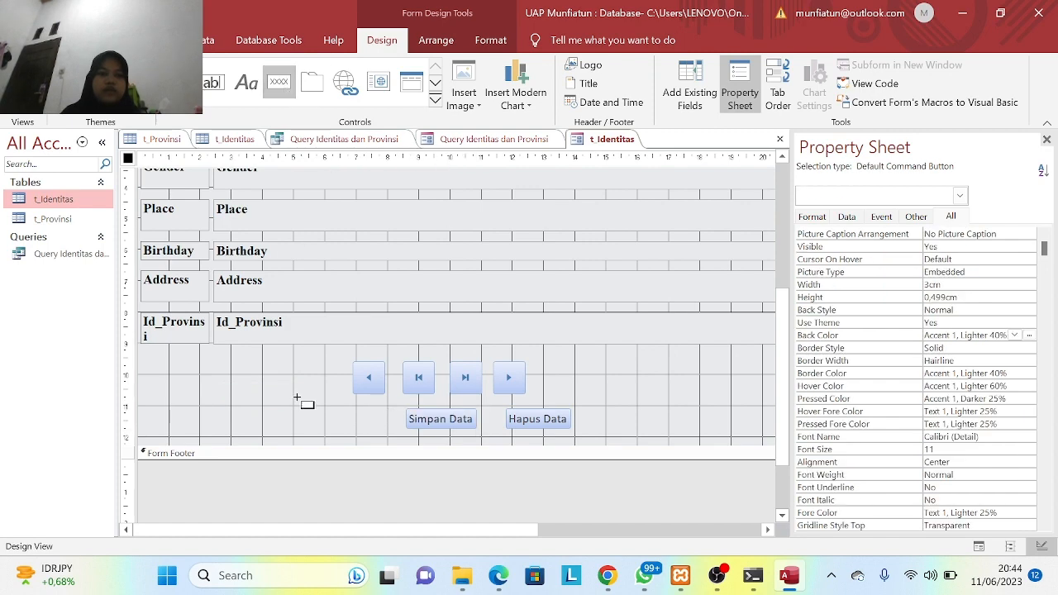
# - Draw a third button with the Add New Record action, captioned 'Tambah Data'
pyautogui.moveTo(229, 394); pyautogui.dragTo(322, 421)
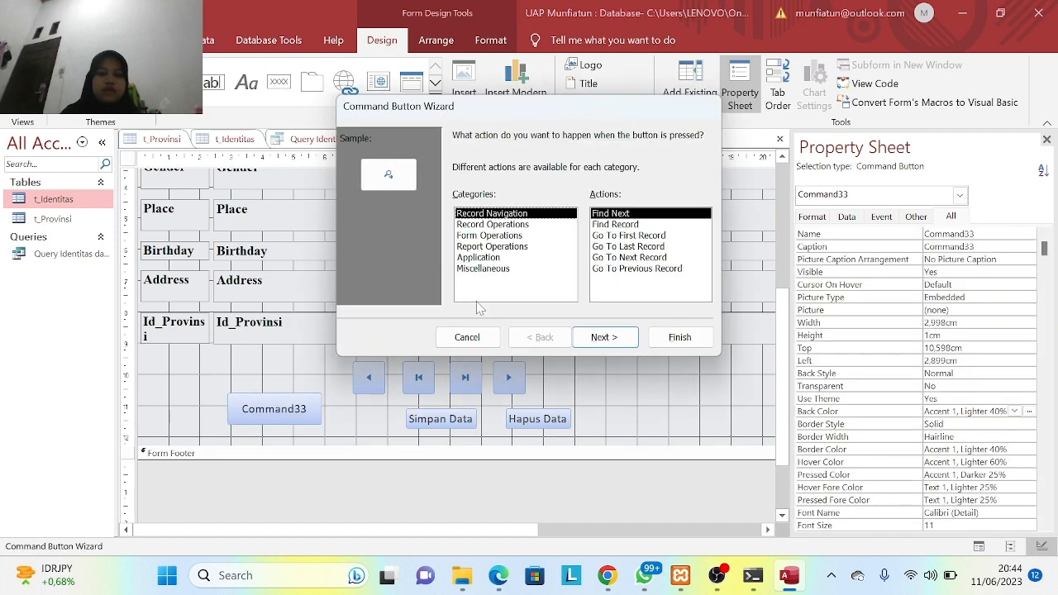
pyautogui.click(525, 226)
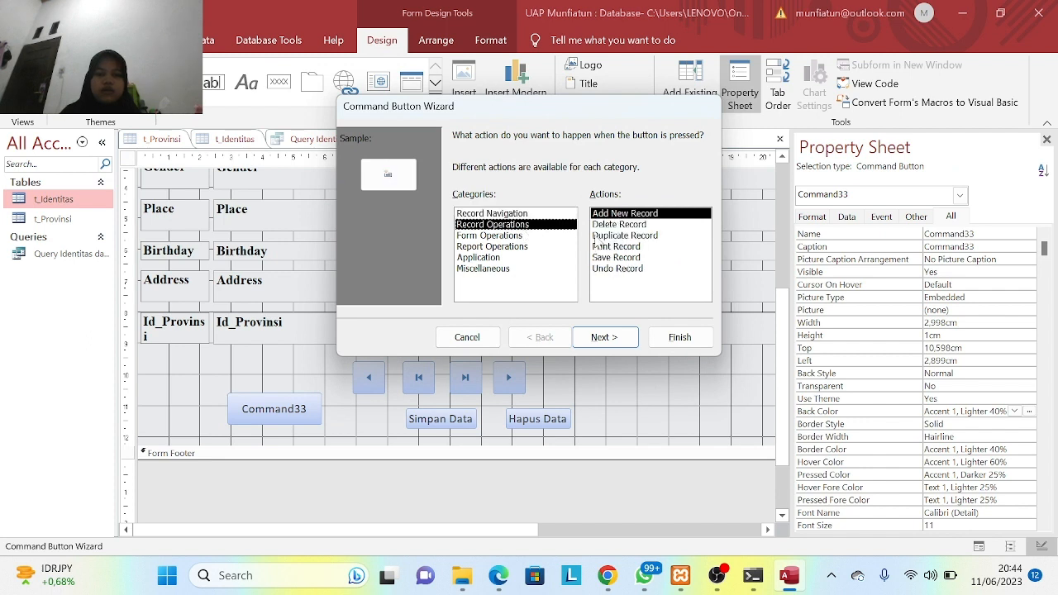
pyautogui.click(611, 337)
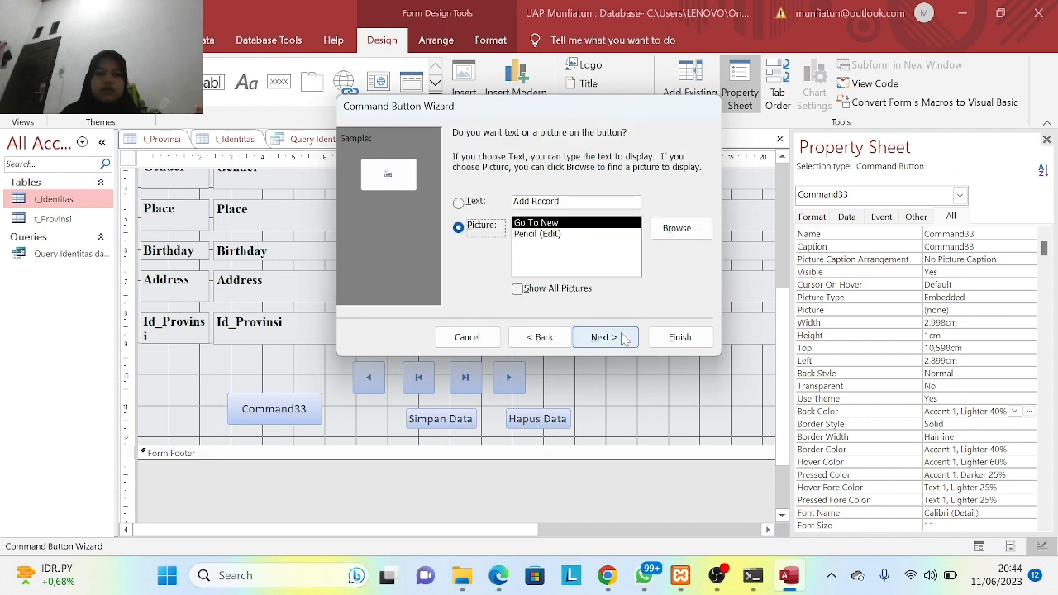
pyautogui.click(576, 202)
pyautogui.press('BackSpace')
pyautogui.press('BackSpace')
pyautogui.press('BackSpace')
pyautogui.press('BackSpace')
pyautogui.press('BackSpace')
pyautogui.press('BackSpace')
pyautogui.press('BackSpace')
pyautogui.press('BackSpace')
pyautogui.press('BackSpace')
pyautogui.press('BackSpace')
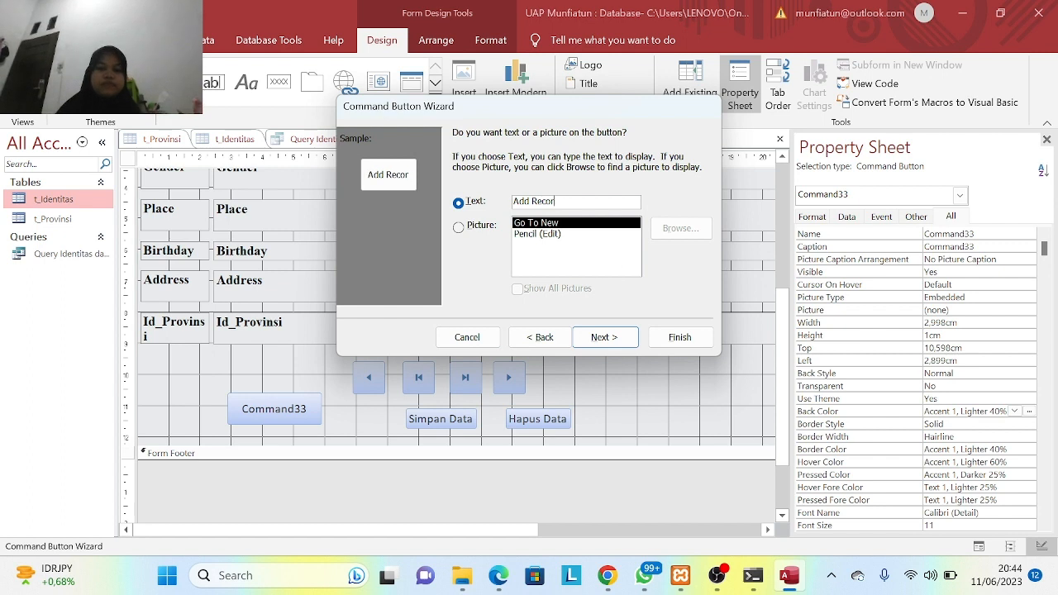
pyautogui.press('capslock')
pyautogui.press('capslock')
pyautogui.write('Tambah')
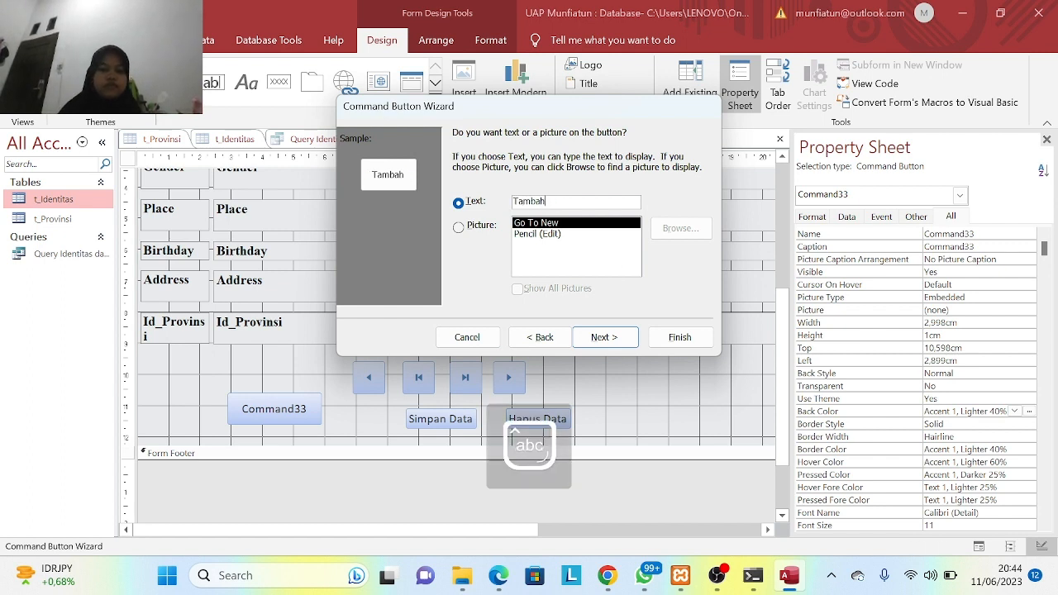
pyautogui.press('capslock')
pyautogui.write('D')
pyautogui.press('capslock')
pyautogui.write('ata')
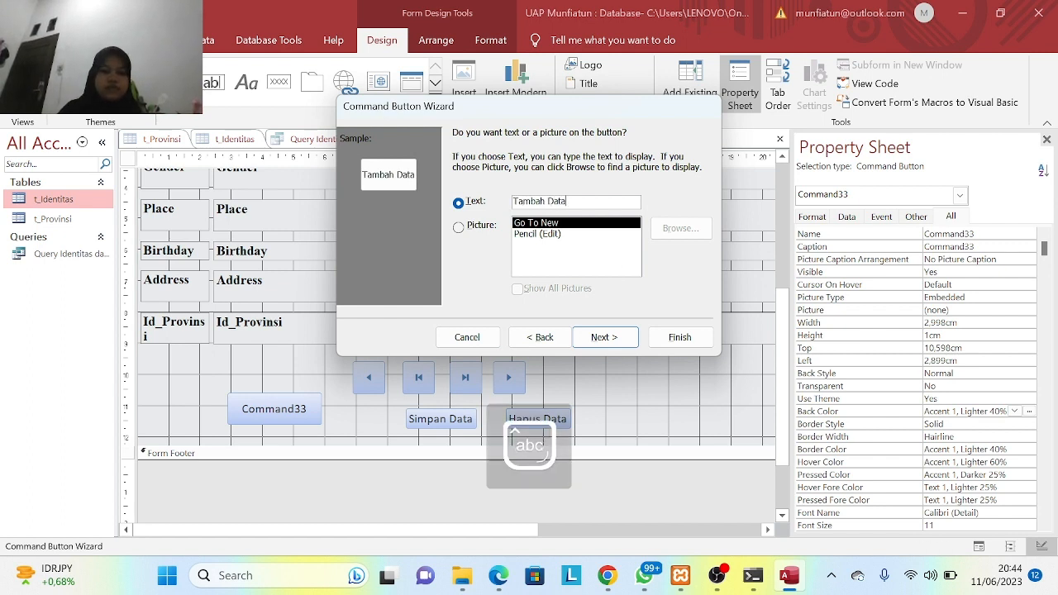
# - Finish the wizard and position Tambah Data to the left of Simpan Data
pyautogui.click(604, 337)
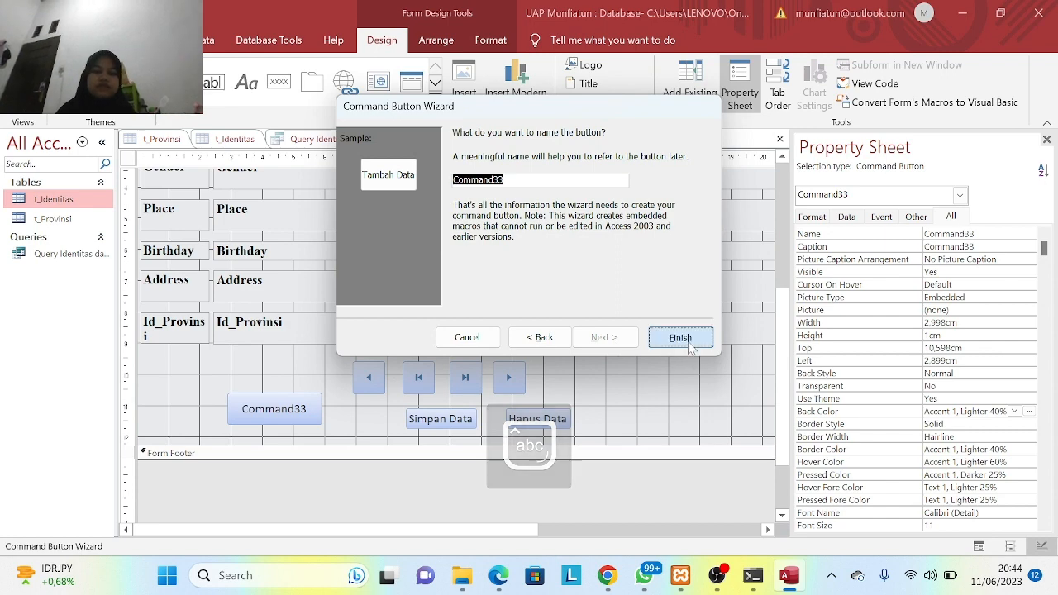
pyautogui.click(689, 345)
pyautogui.moveTo(288, 402); pyautogui.dragTo(366, 411)
pyautogui.click(645, 380)
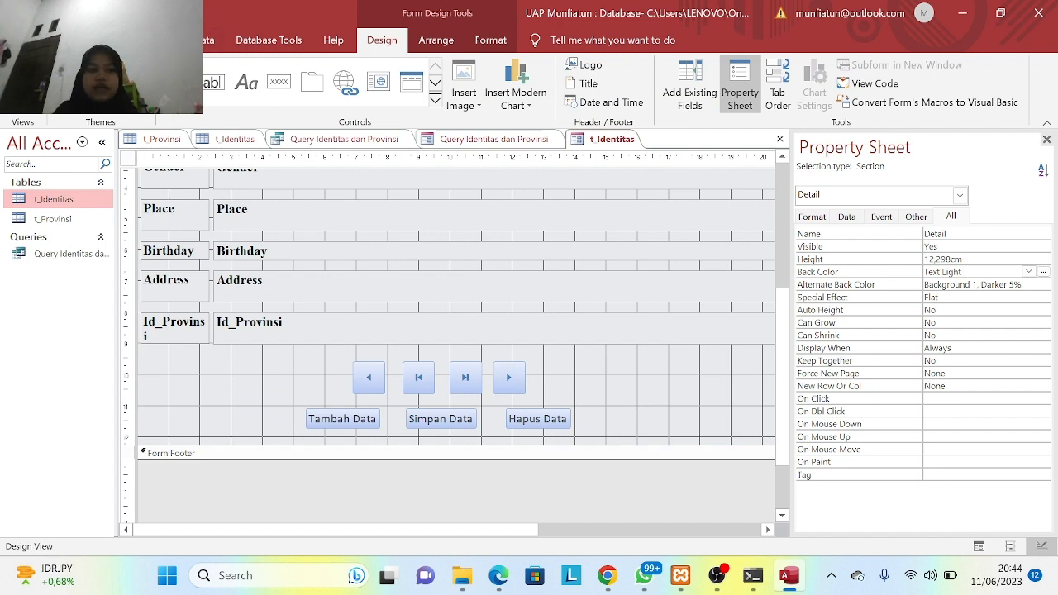
pyautogui.click(64, 40)
pyautogui.click(22, 95)
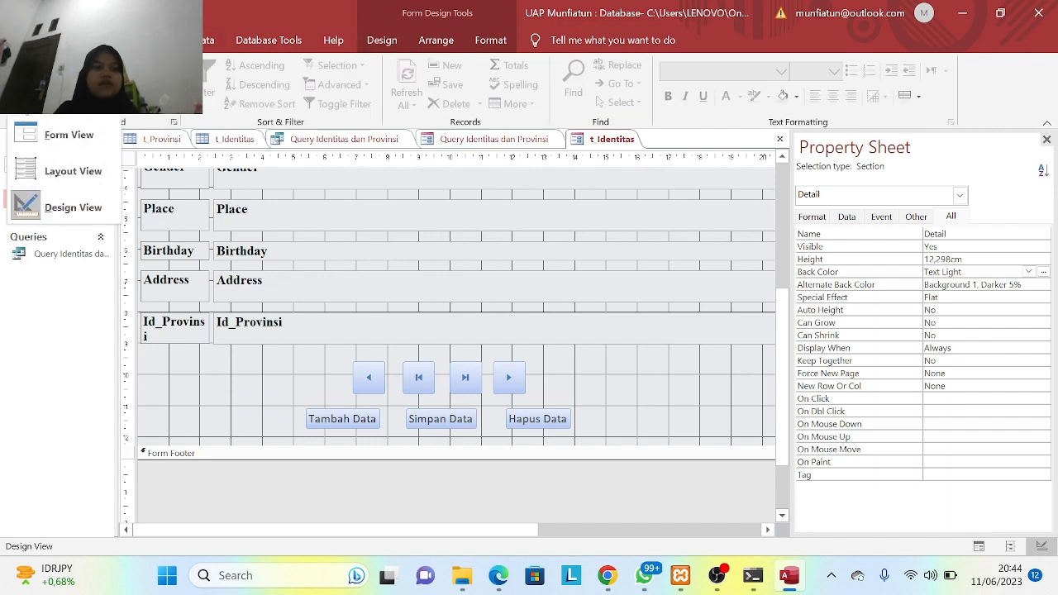
# - Switch to Form View and step through the records with Next Record until the last one
pyautogui.click(66, 135)
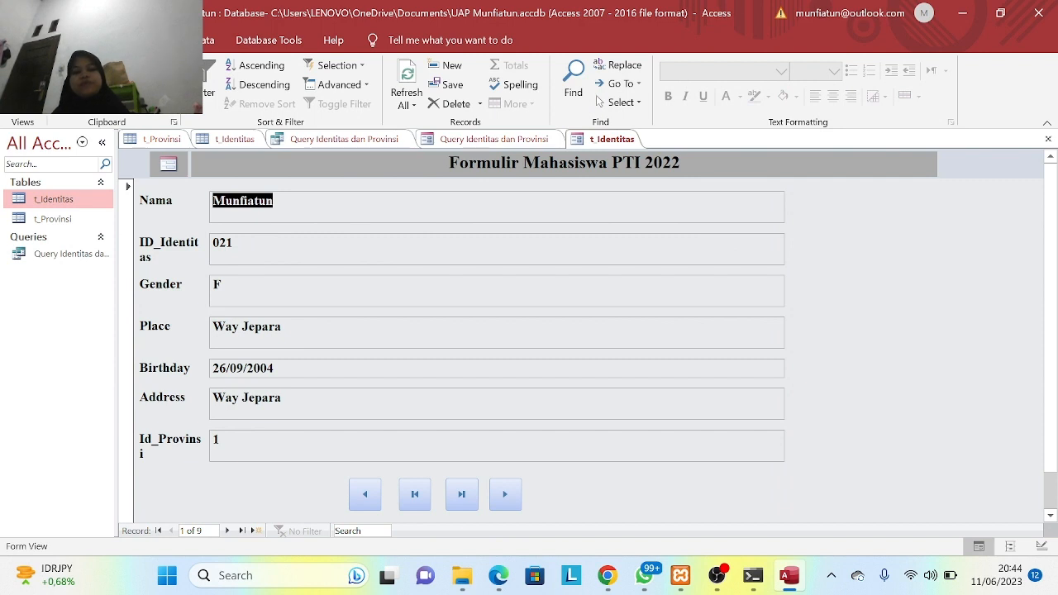
pyautogui.click(504, 498)
pyautogui.click(502, 501)
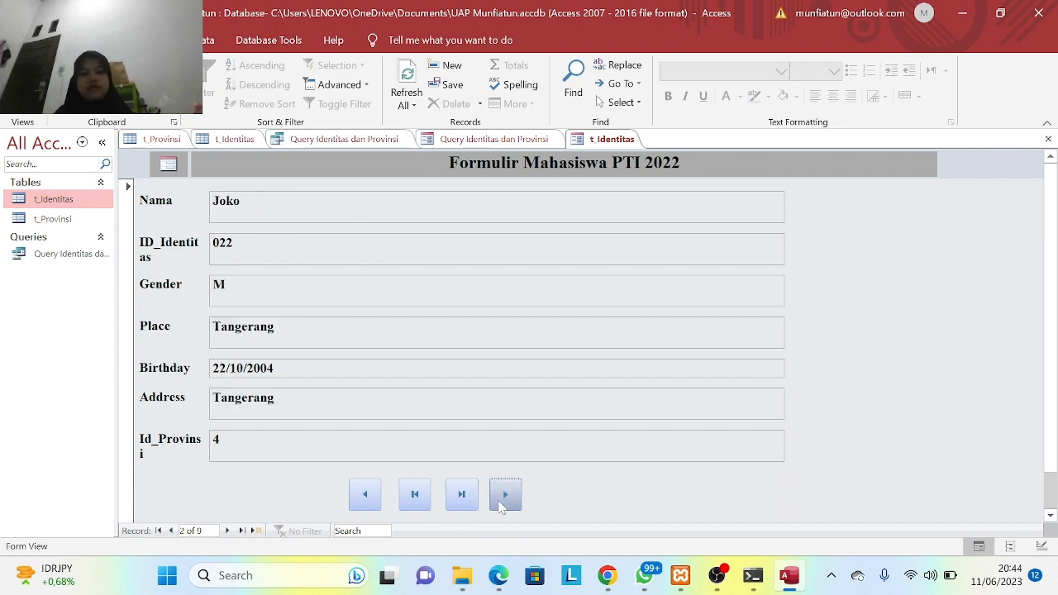
pyautogui.click(501, 502)
pyautogui.click(502, 503)
pyautogui.click(501, 502)
pyautogui.click(502, 503)
pyautogui.click(501, 502)
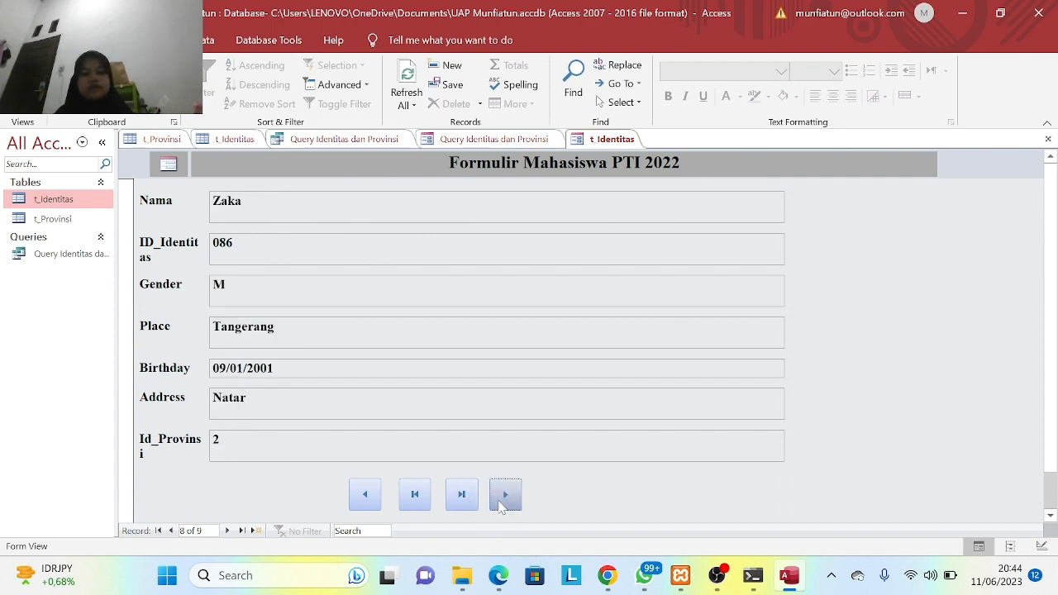
pyautogui.click(500, 500)
pyautogui.click(500, 501)
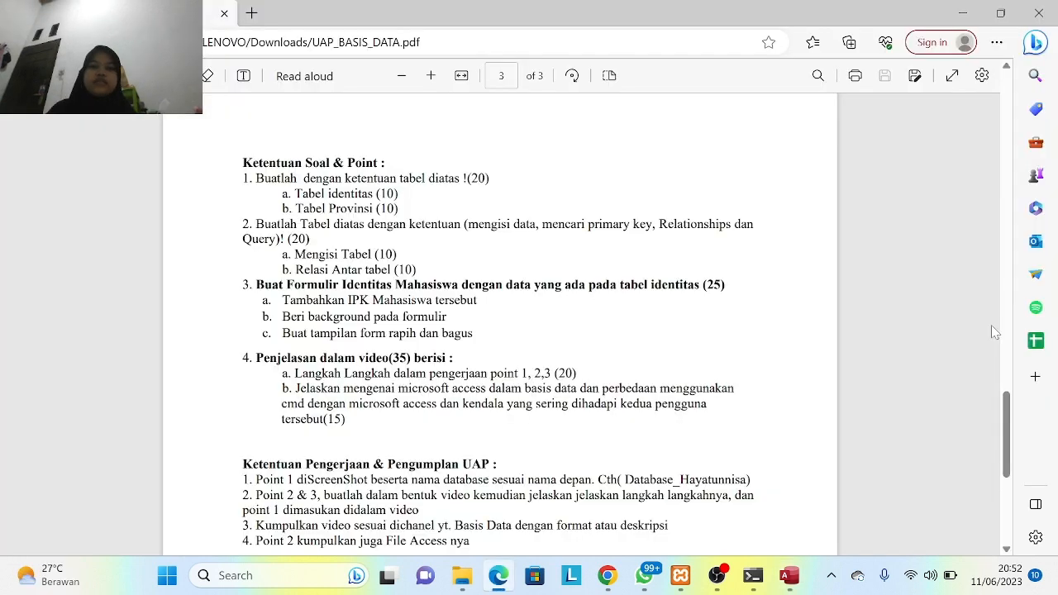